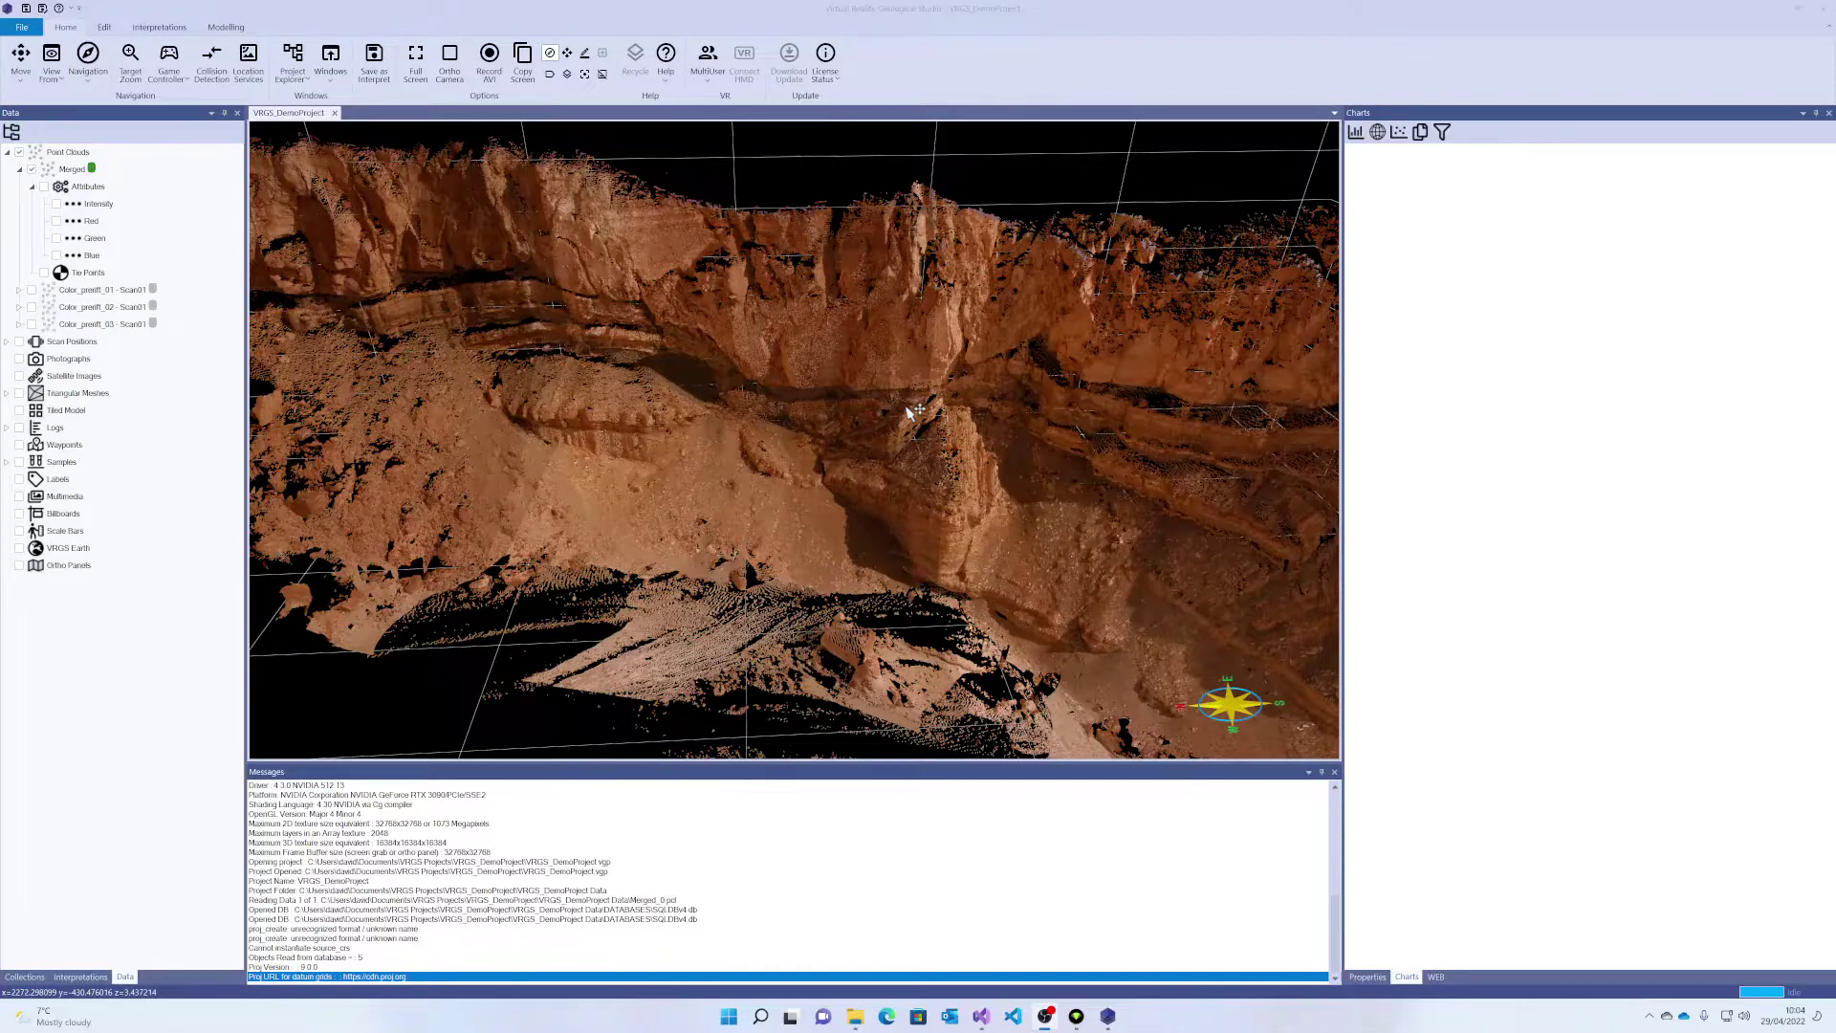
- Run a Tensor Analysis on the Merged point cloud with a sphere radius of 0.15 and all output attributes enabled
{"action": "left_click_drag", "start_coordinate": [861, 380], "coordinate": [841, 320]}
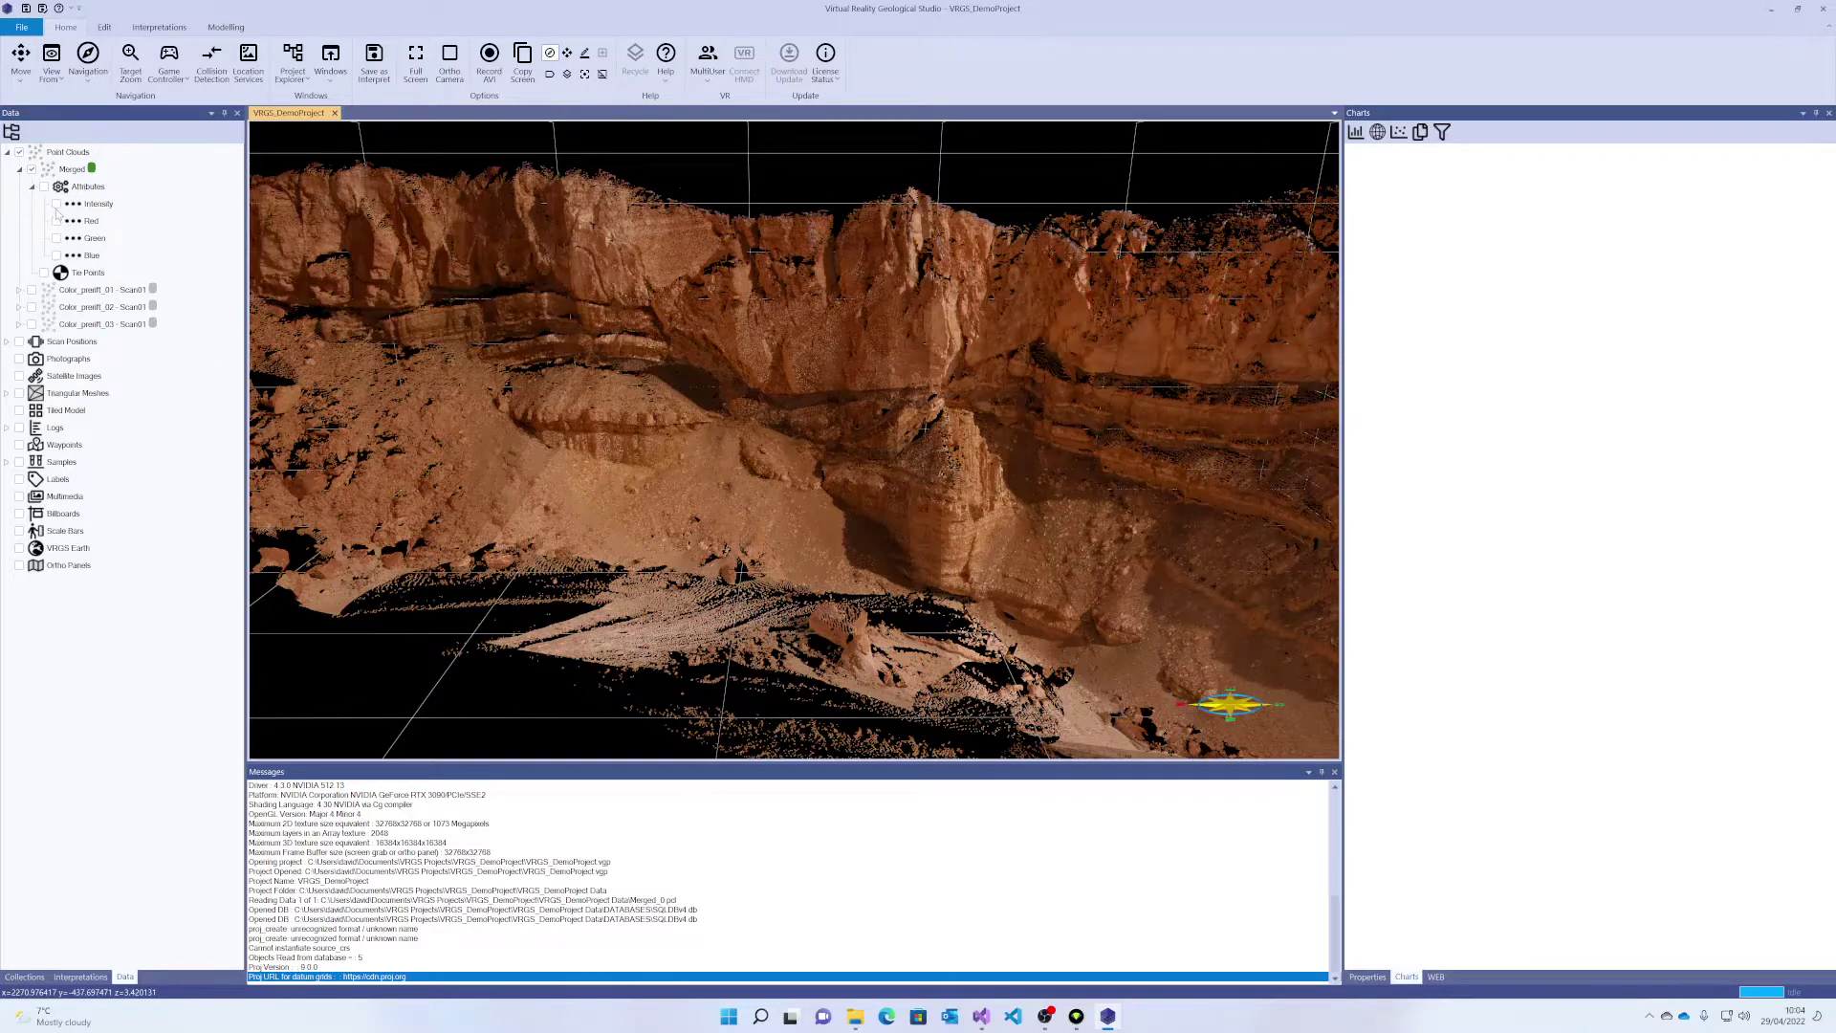
{"action": "left_click", "coordinate": [84, 187]}
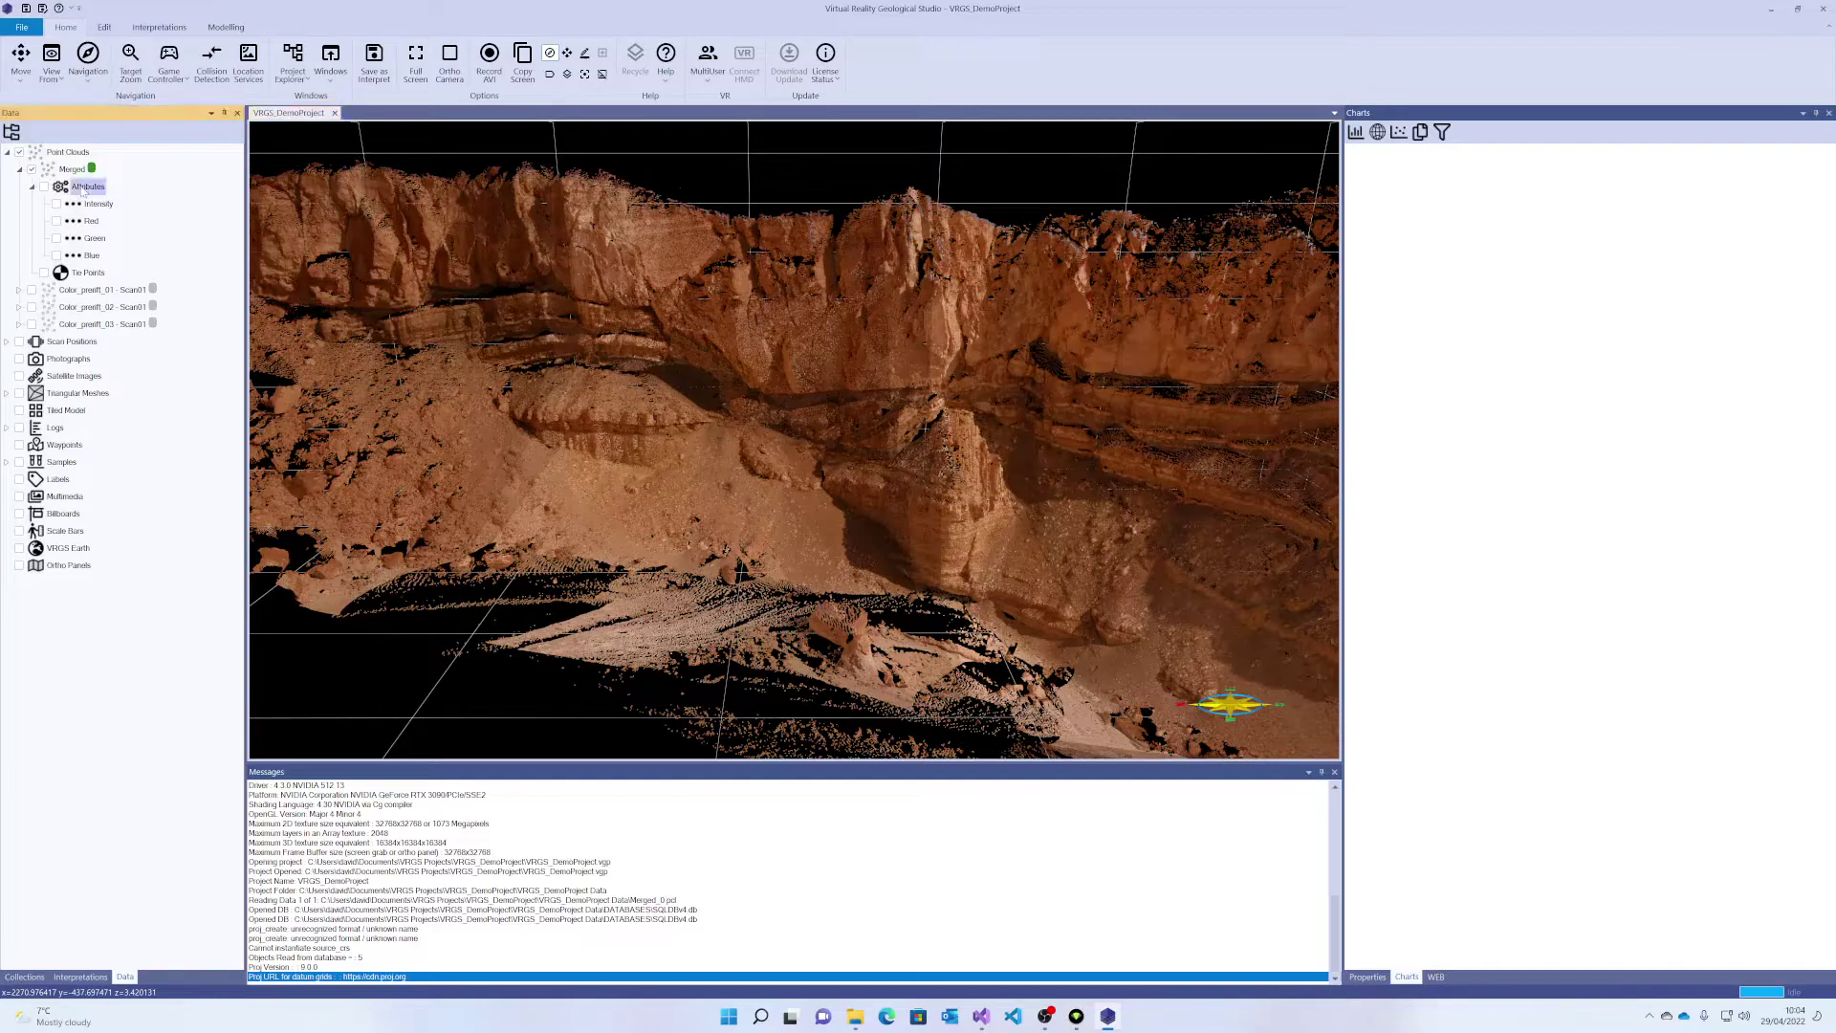
{"action": "left_click", "coordinate": [72, 170]}
{"action": "right_click", "coordinate": [75, 169]}
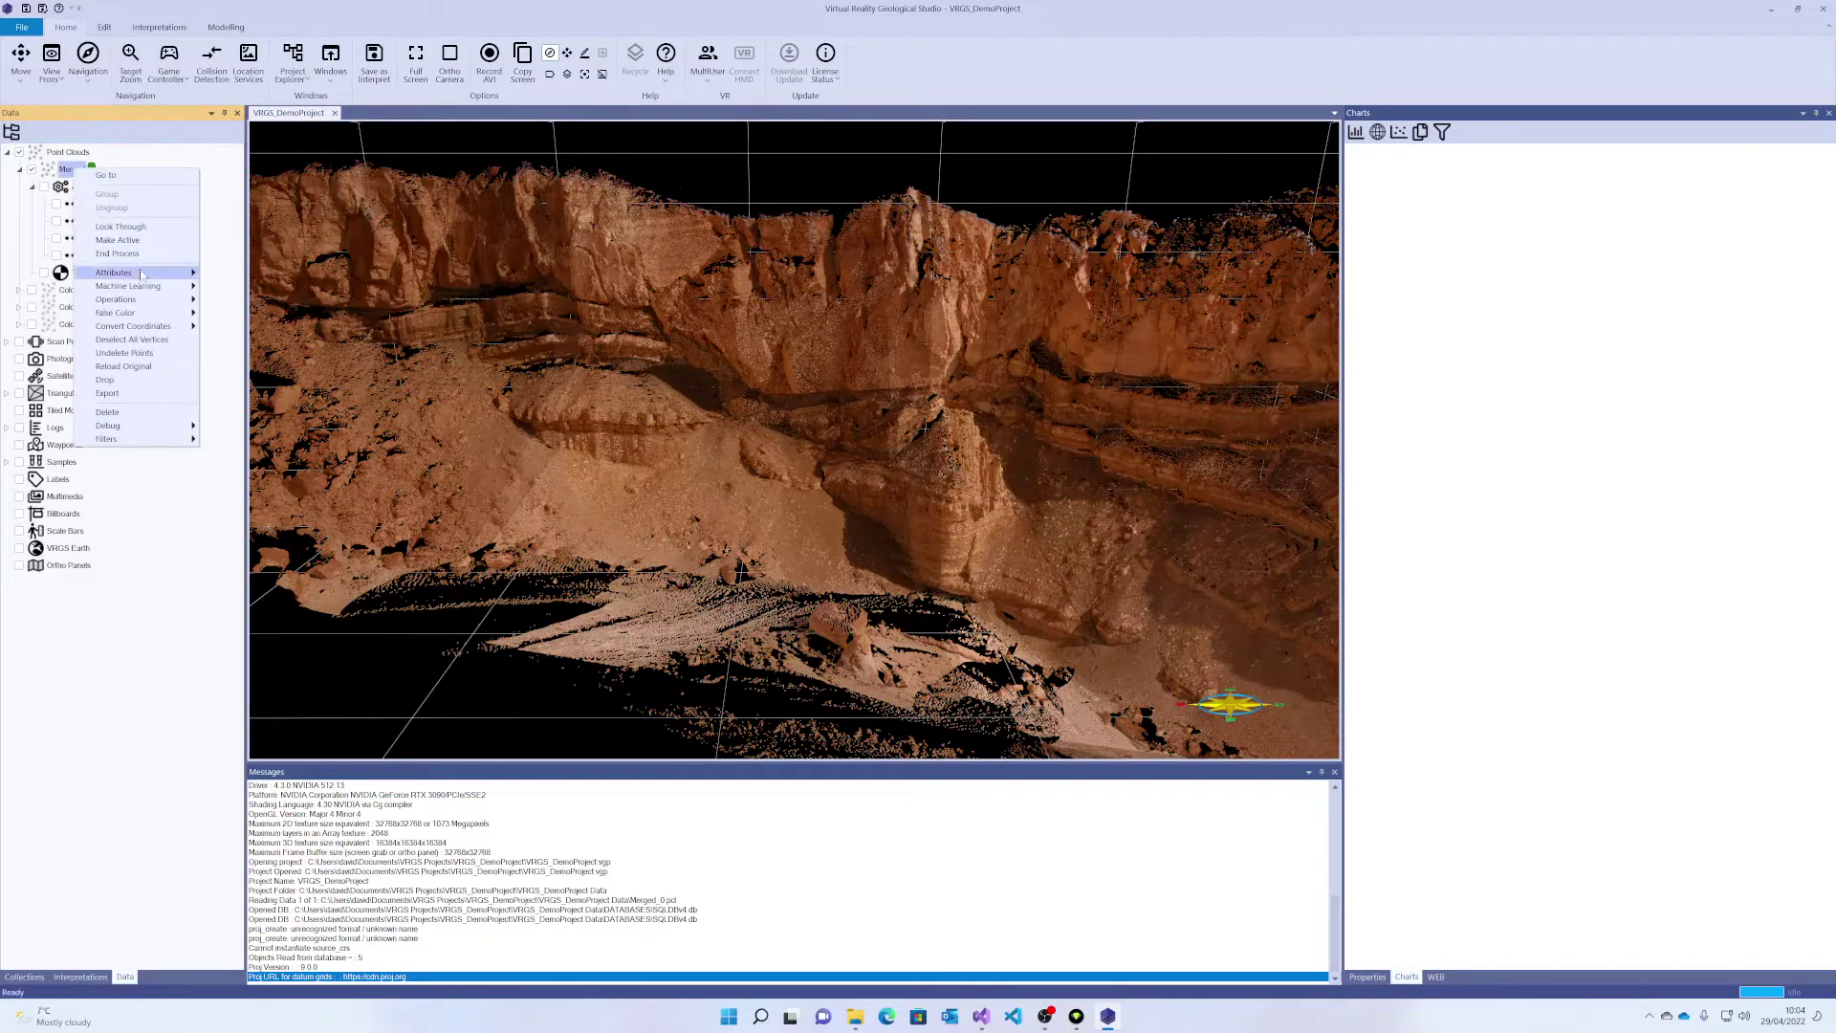
{"action": "mouse_move", "coordinate": [154, 273]}
{"action": "left_click", "coordinate": [239, 274]}
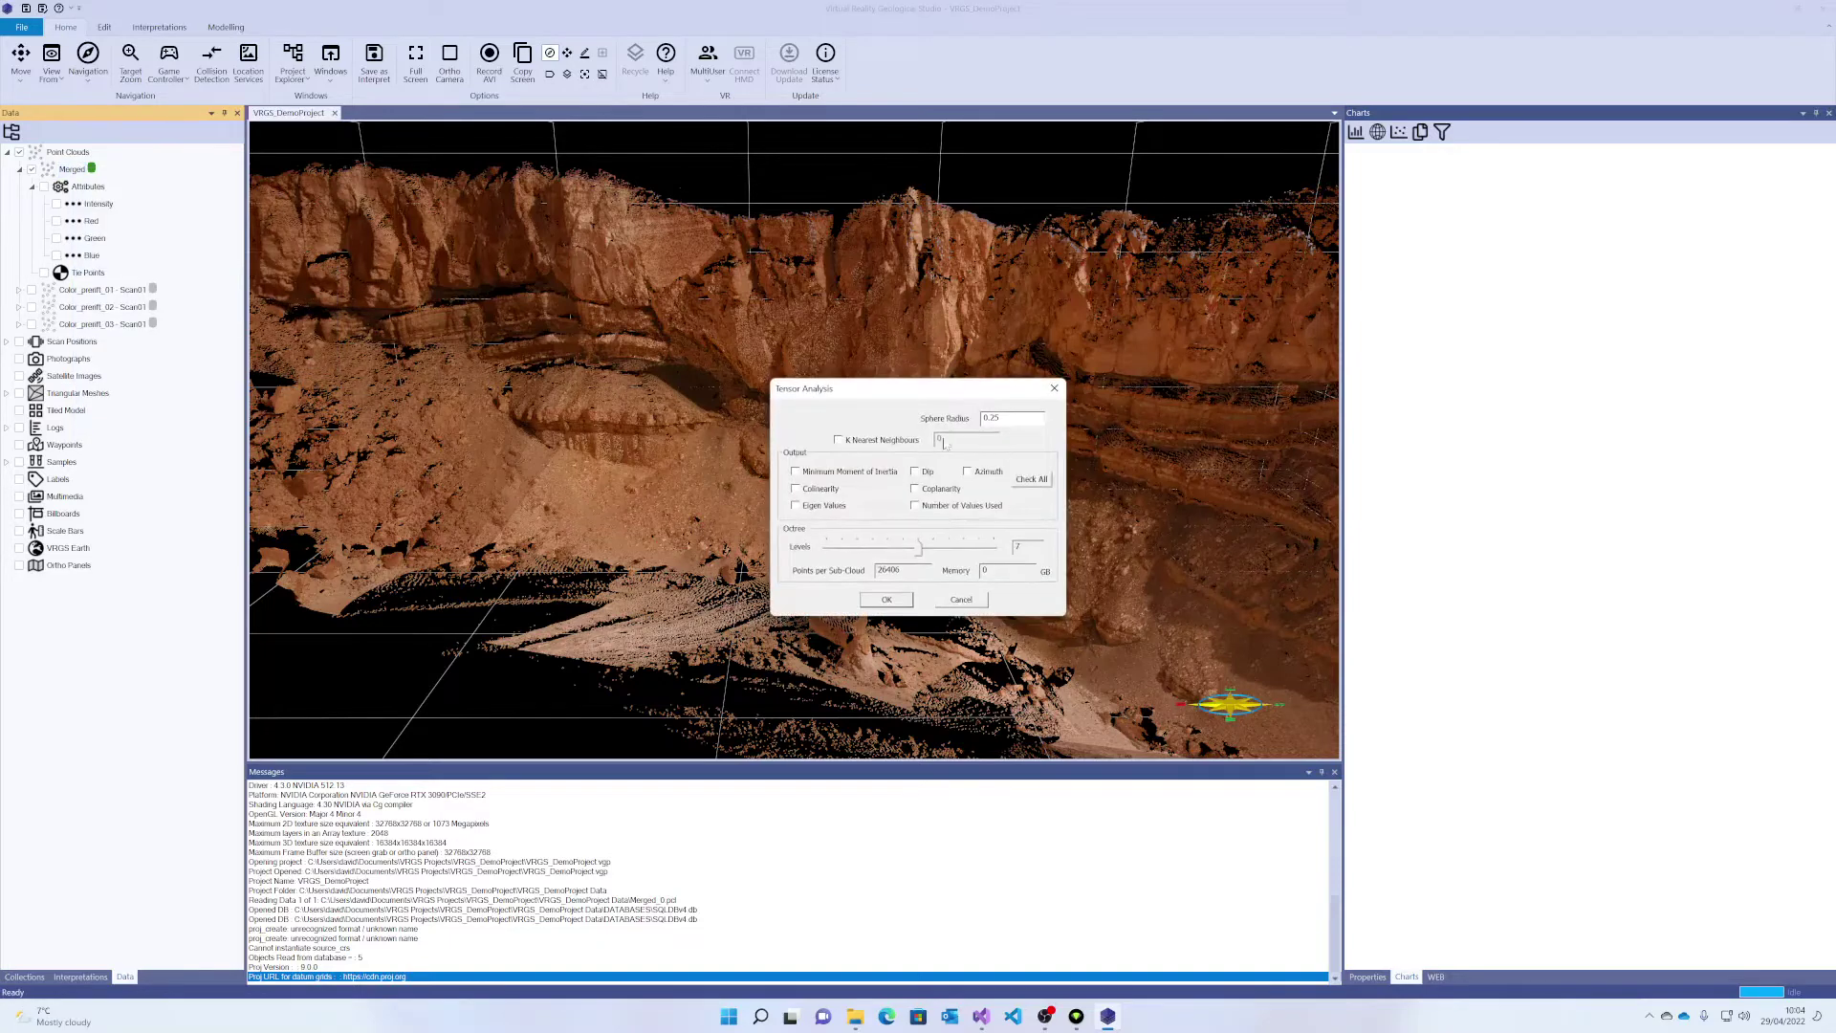
{"action": "left_click_drag", "start_coordinate": [1002, 418], "coordinate": [995, 418]}
{"action": "type", "text": "15"}
{"action": "left_click", "coordinate": [1031, 478]}
{"action": "left_click", "coordinate": [883, 603]}
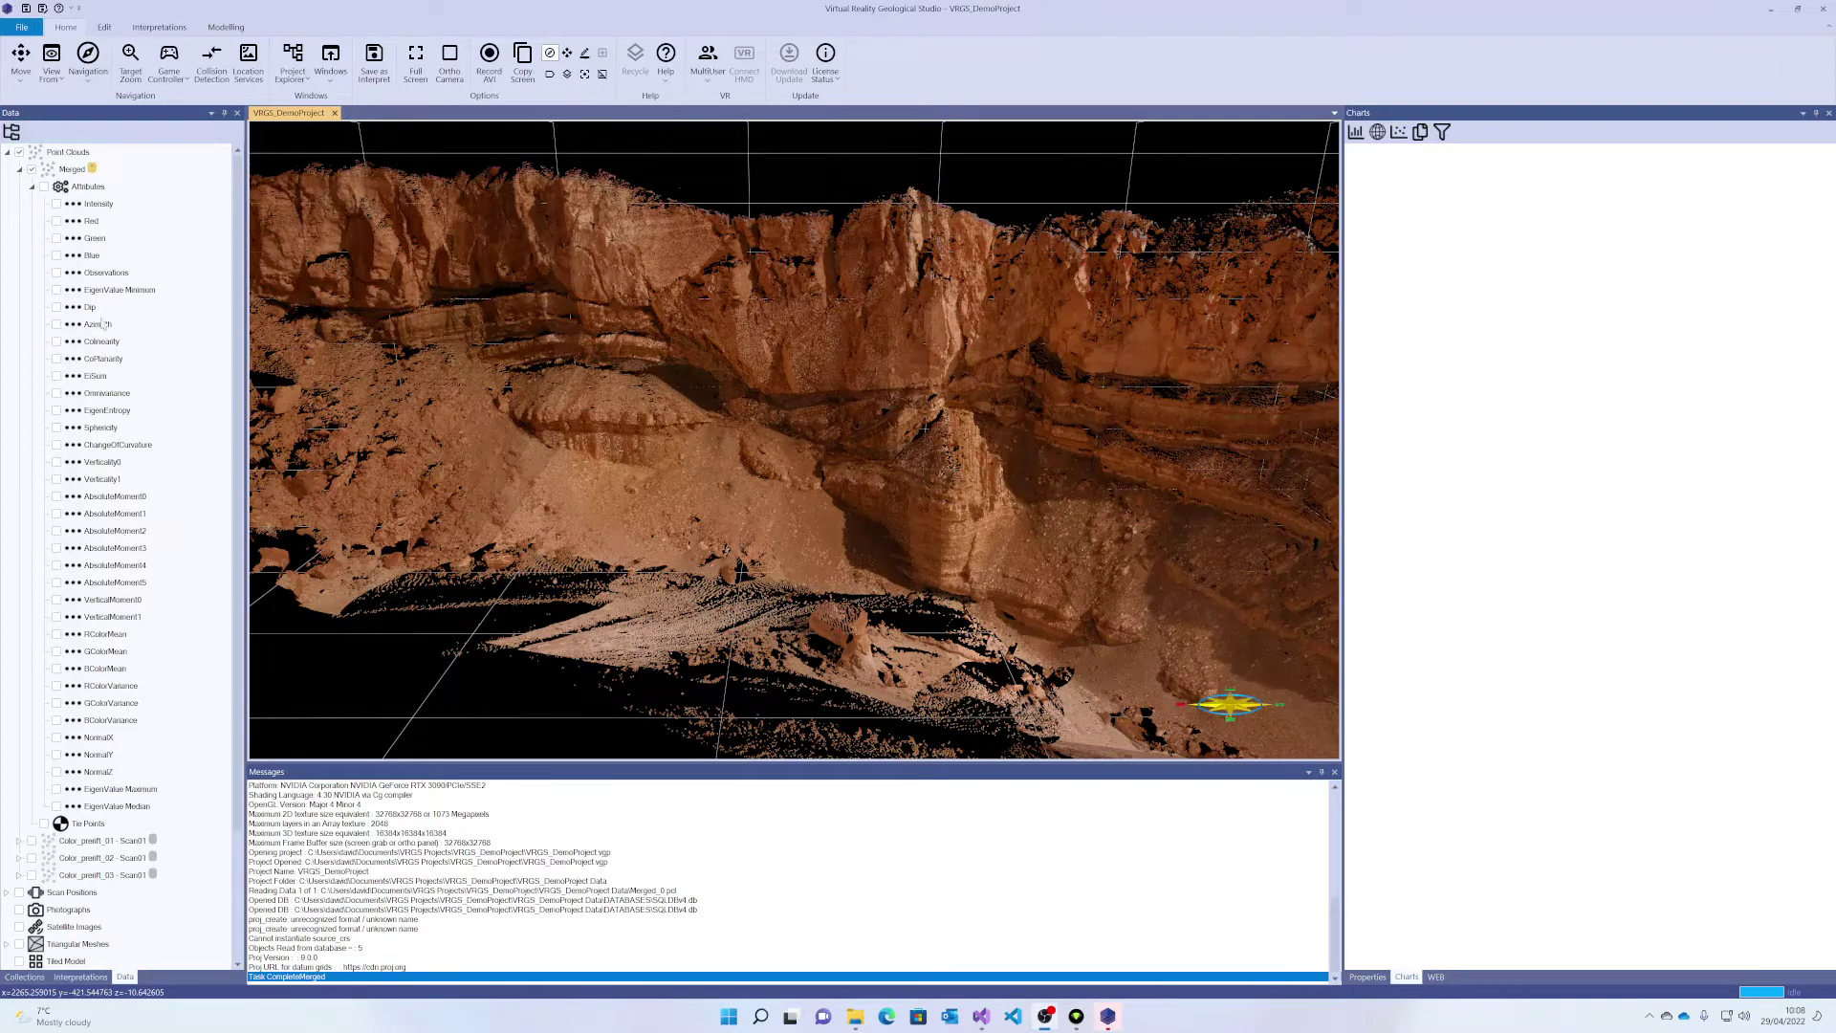
- Colour the Merged point cloud by its Dip attribute and then by its Azimuth attribute to inspect both
{"action": "left_click", "coordinate": [56, 308]}
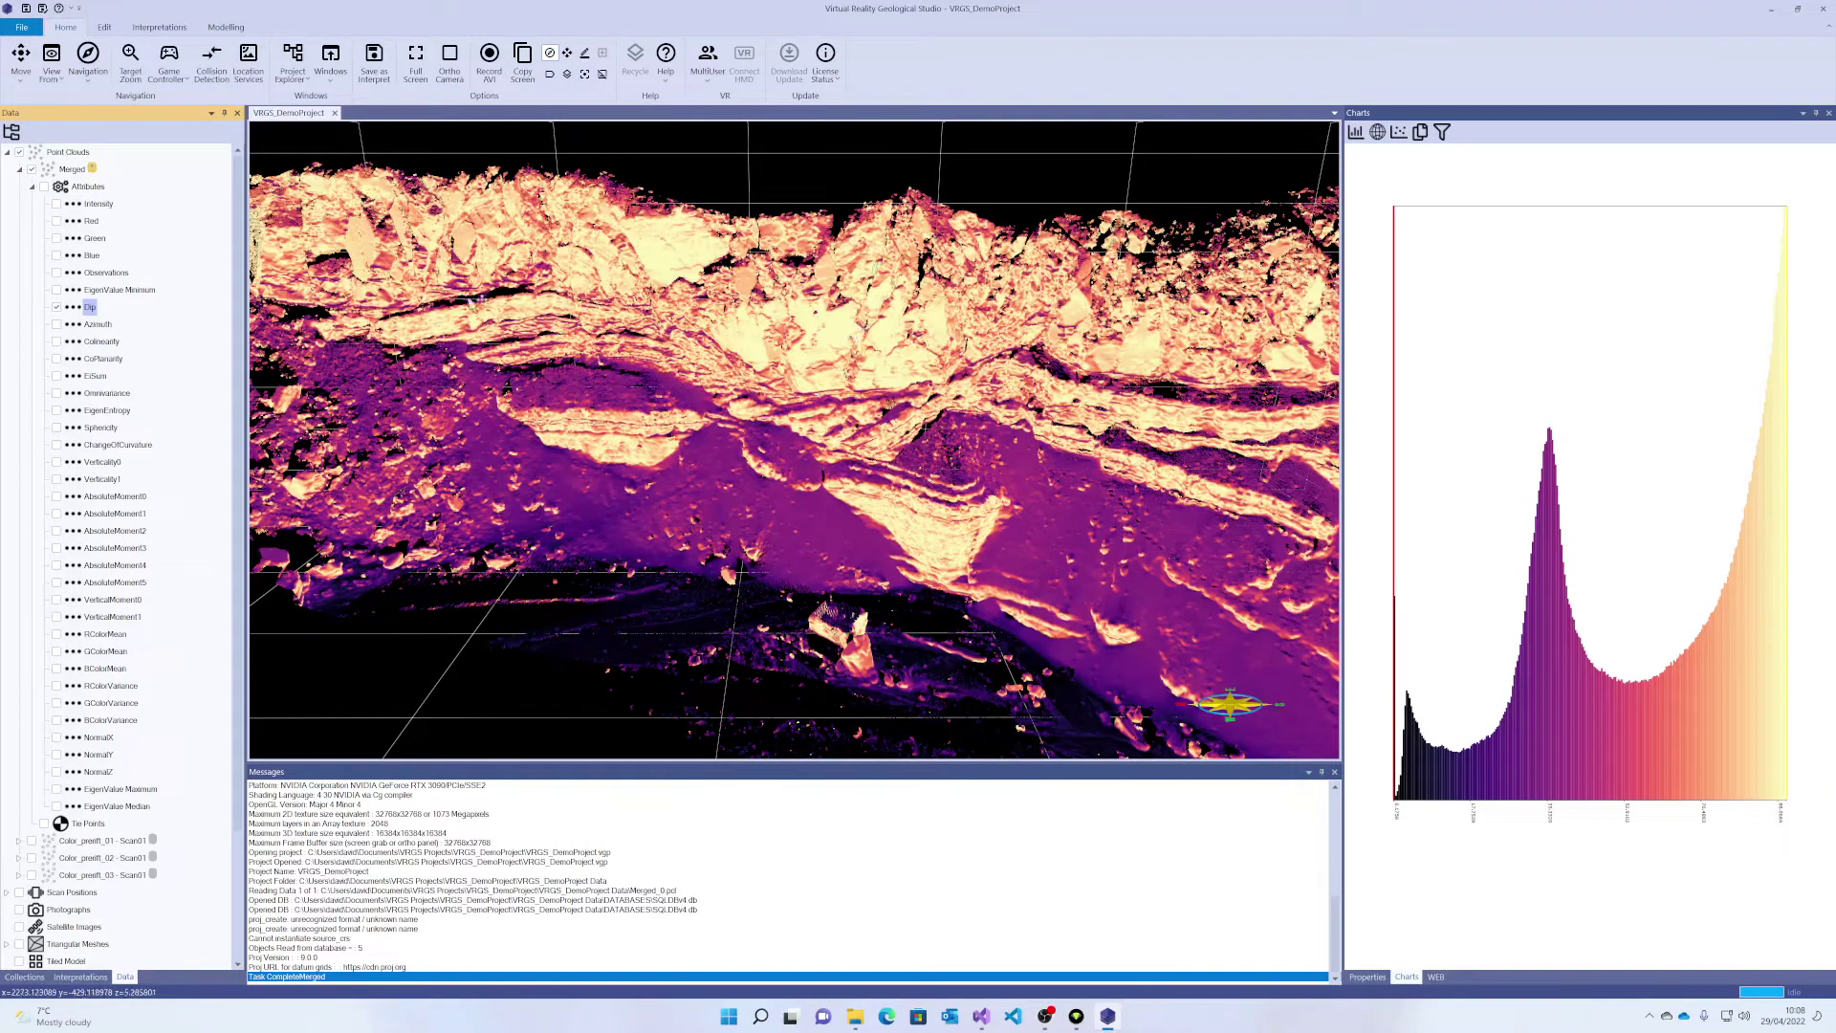
{"action": "left_click", "coordinate": [56, 325]}
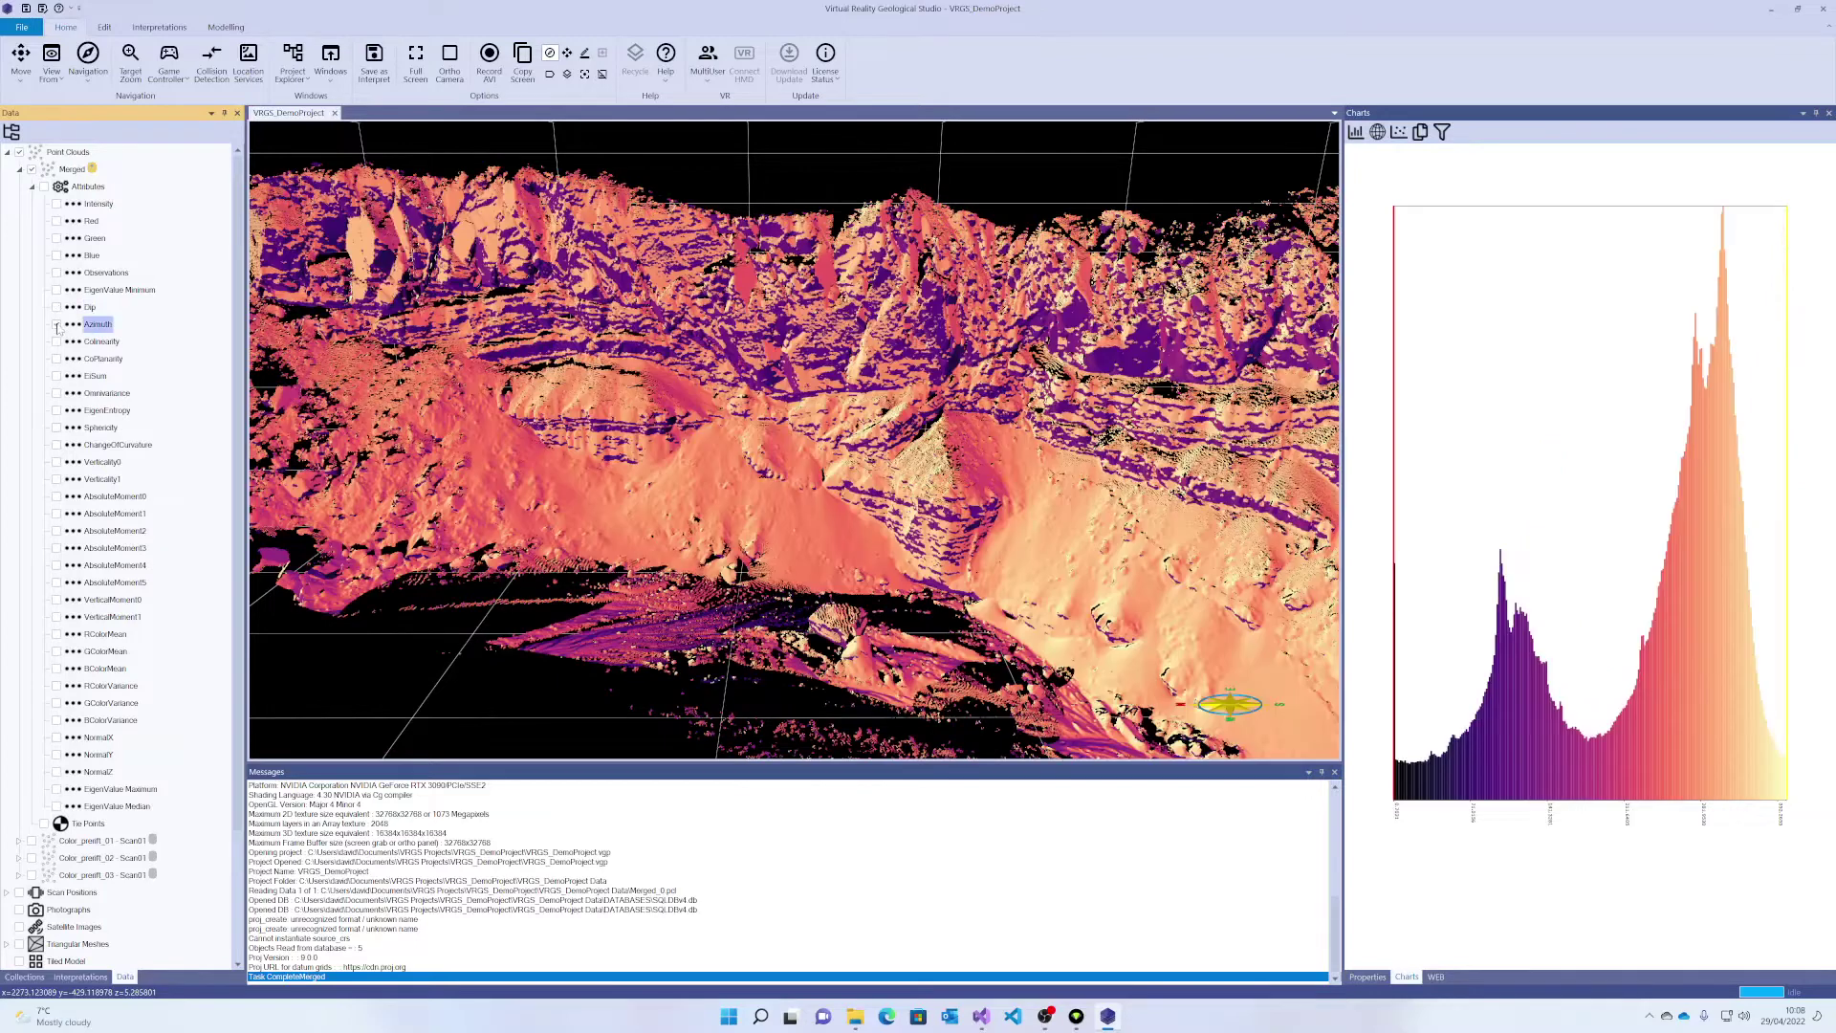
{"action": "left_click", "coordinate": [56, 326]}
- Colour the point cloud by CoPlanarity and lower the histogram's upper filter limit to the end of the distribution's tail
{"action": "left_click", "coordinate": [57, 360]}
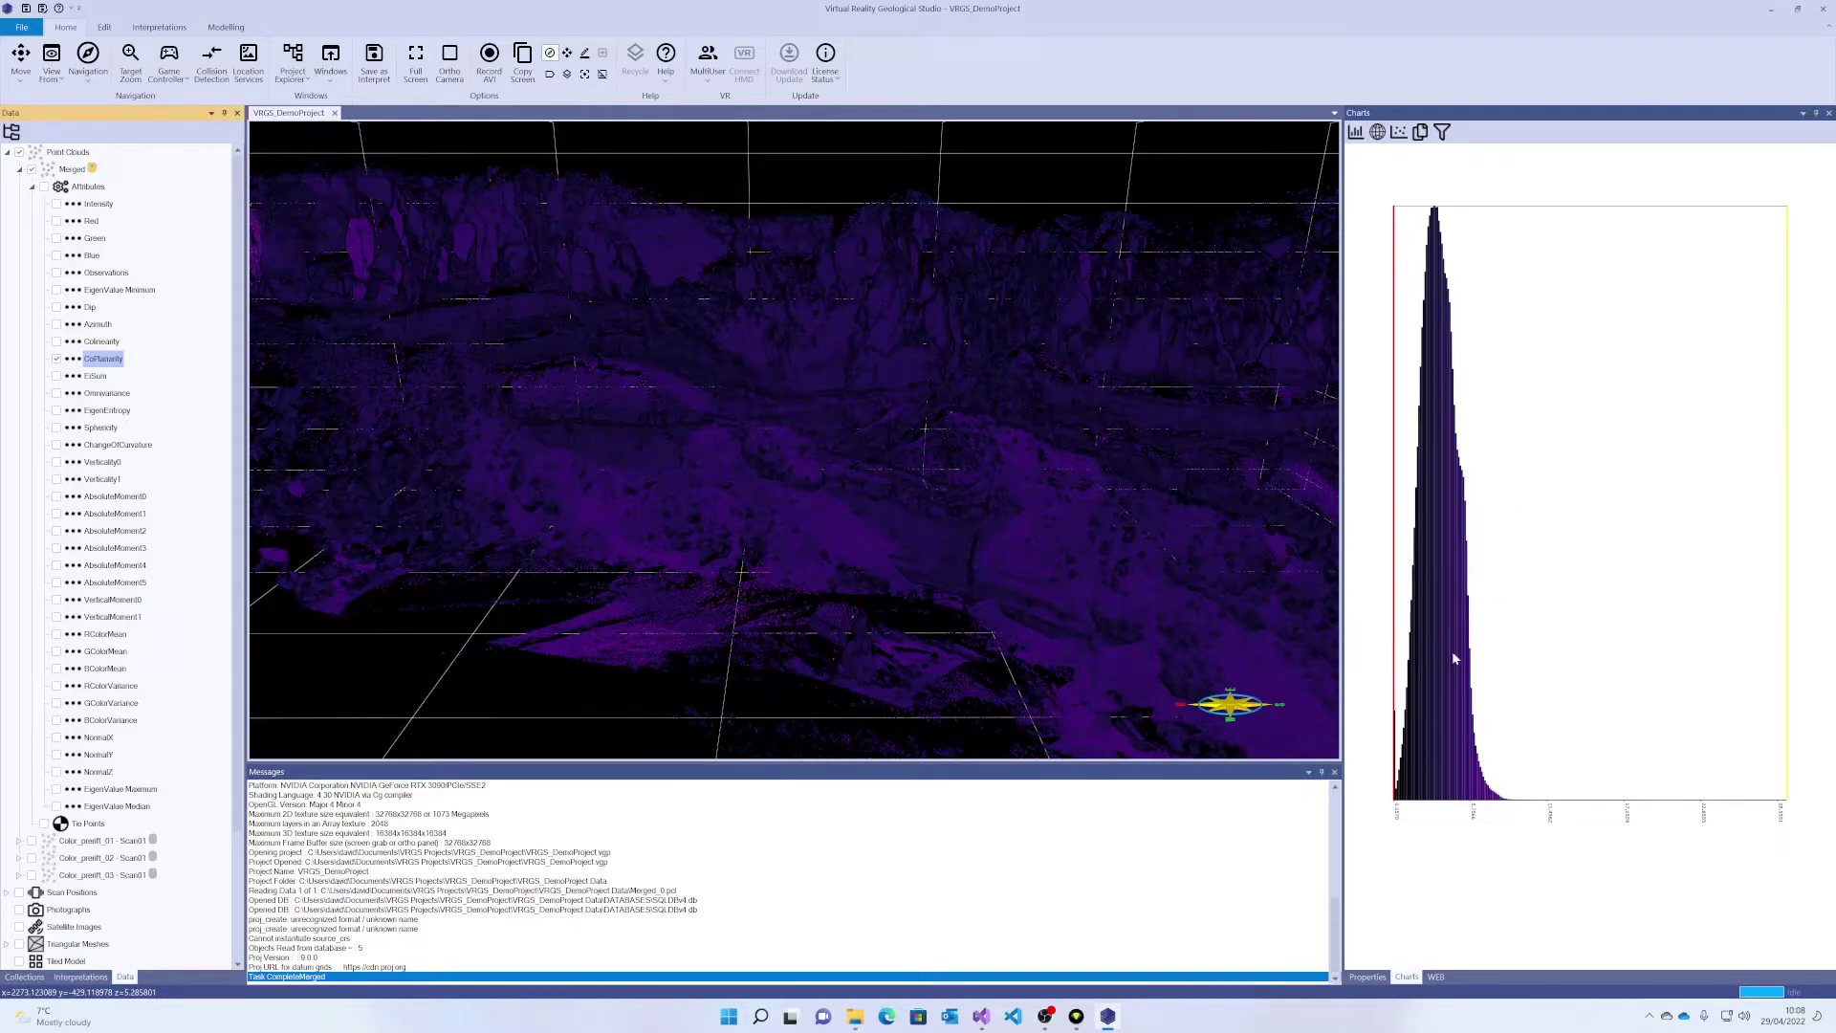
{"action": "left_click", "coordinate": [1354, 142]}
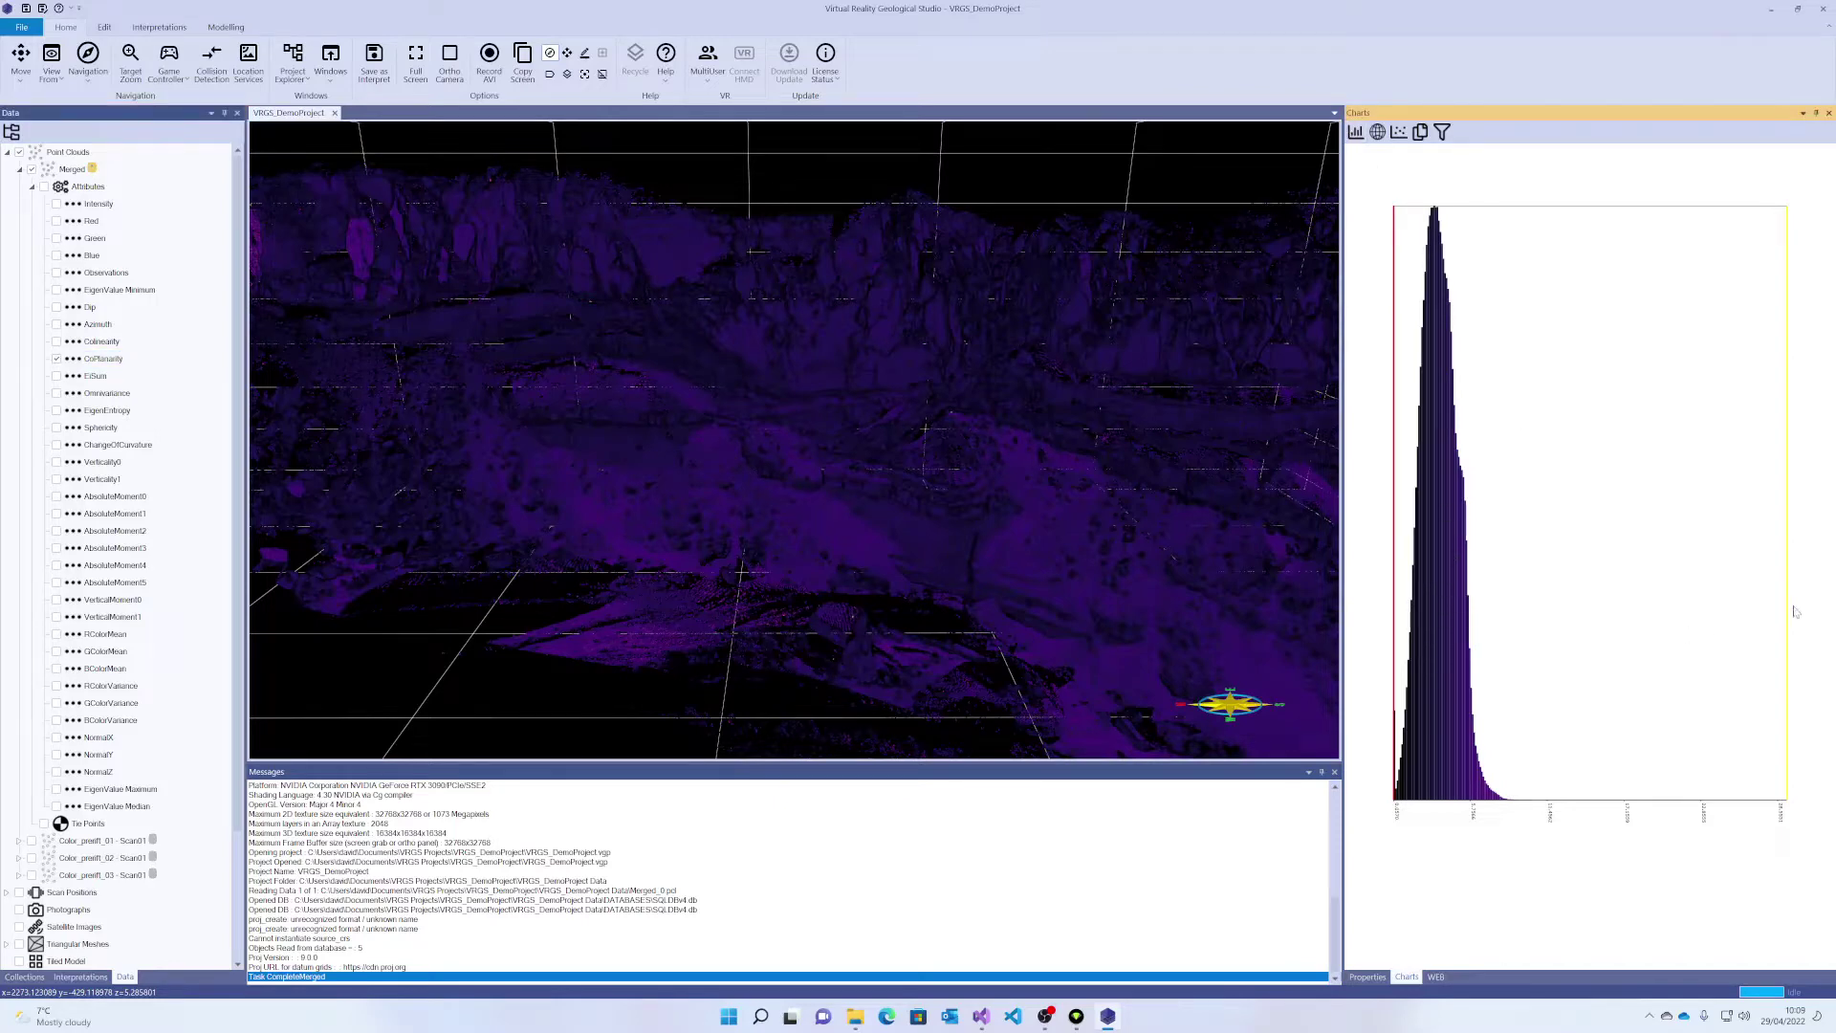
{"action": "left_click_drag", "start_coordinate": [1787, 605], "coordinate": [1506, 615]}
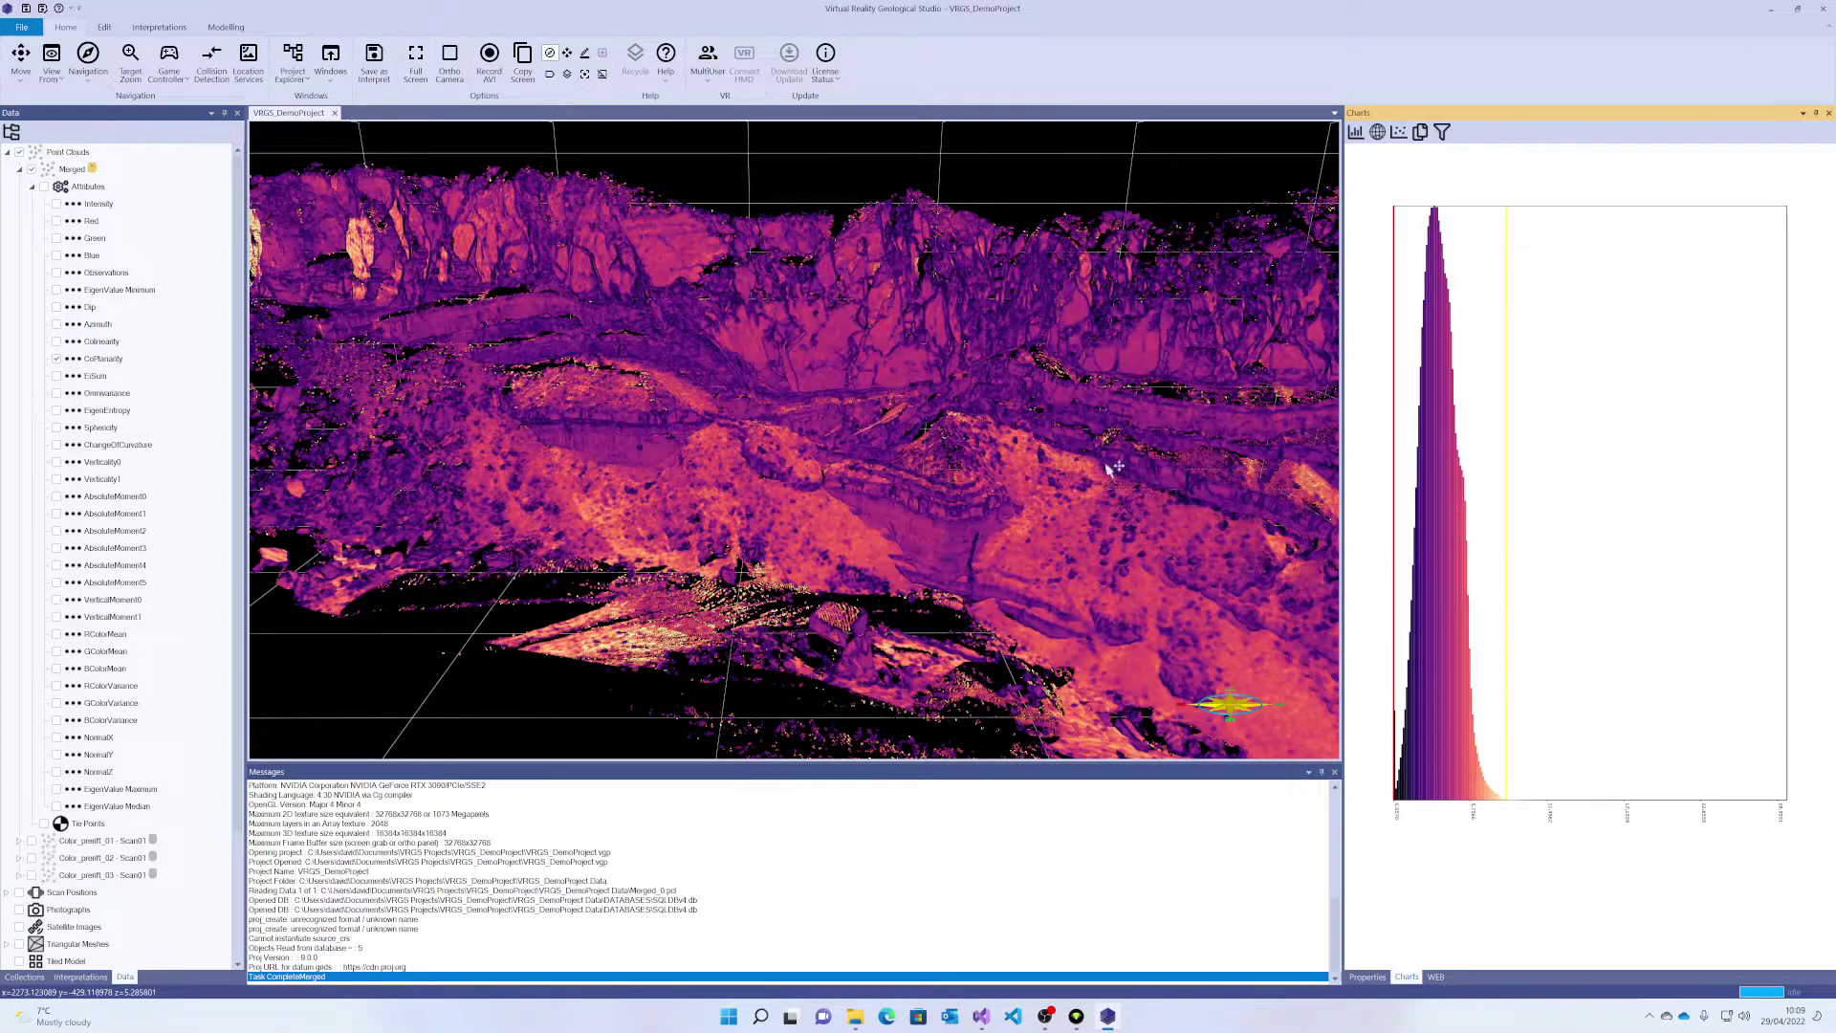
- Apply the Clamp to Filter transform to the CoPlanarity attribute
{"action": "left_click", "coordinate": [102, 359]}
{"action": "right_click", "coordinate": [102, 360]}
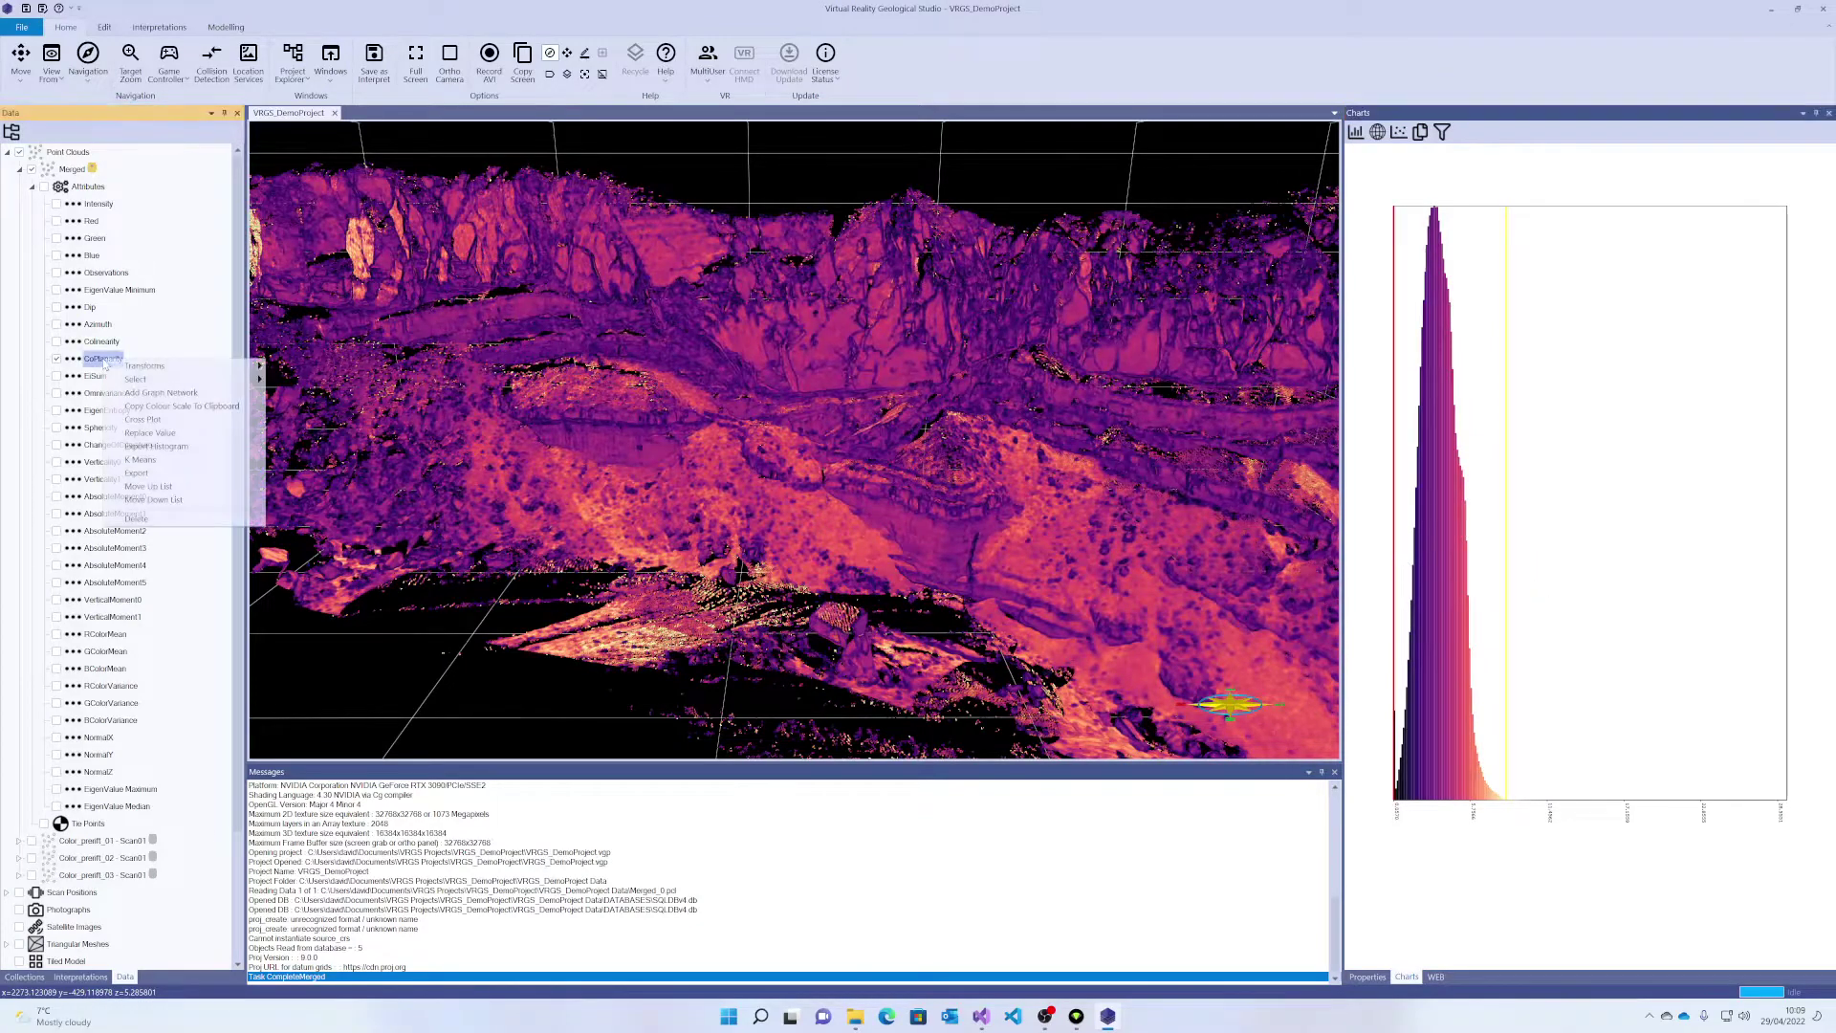
{"action": "mouse_move", "coordinate": [172, 376]}
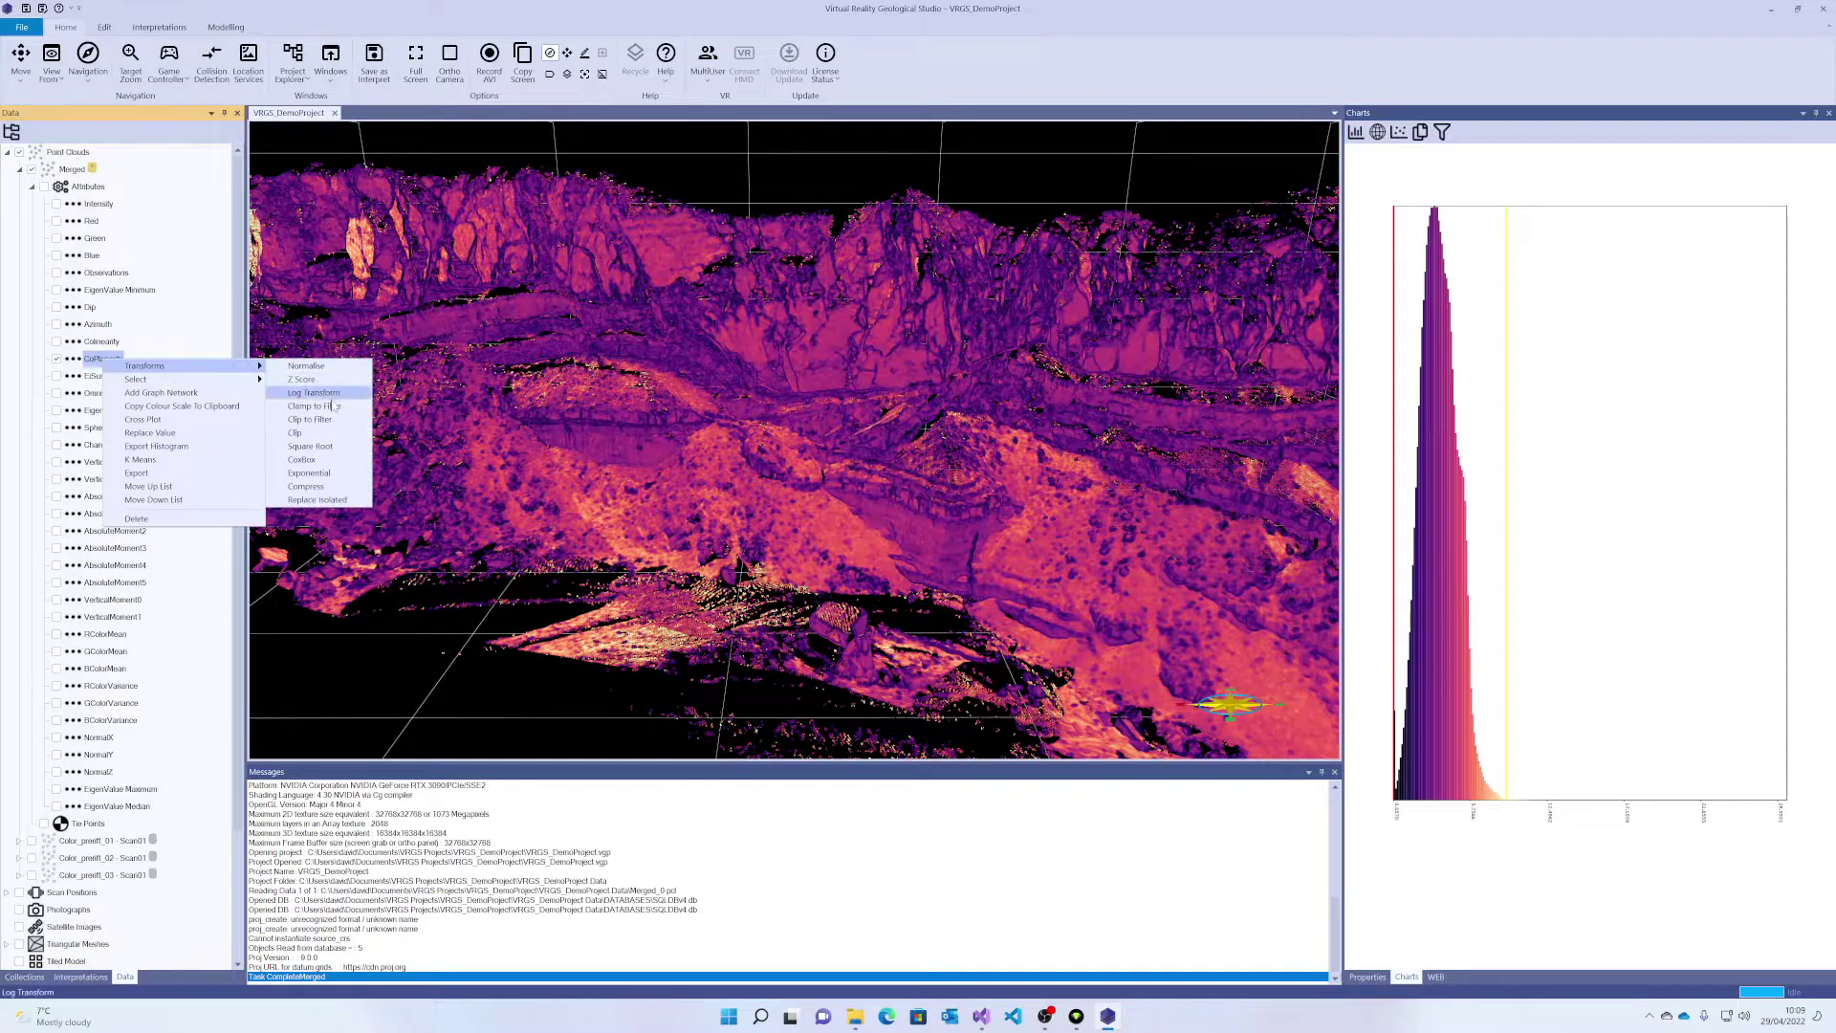
{"action": "left_click", "coordinate": [321, 407]}
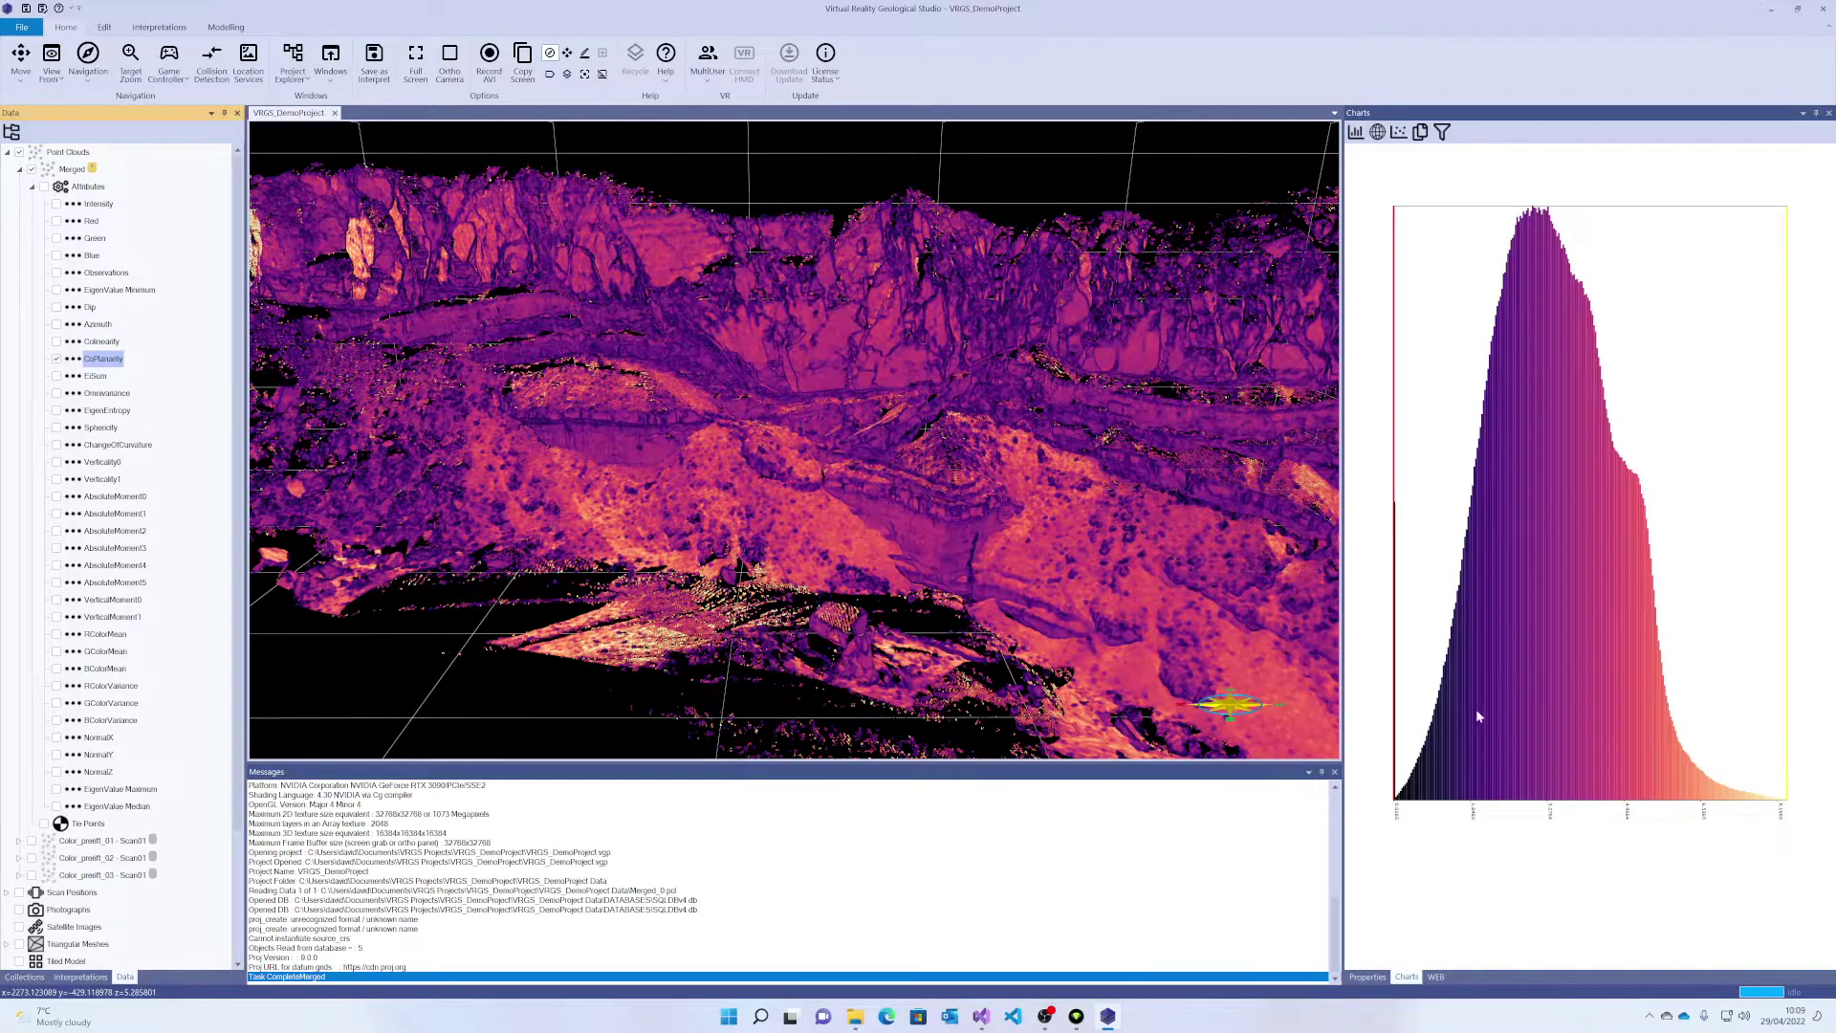
- Open a new Stereonet Window and dock it beside the 3D view of the outcrop
{"action": "left_click", "coordinate": [861, 366]}
{"action": "left_click_drag", "start_coordinate": [858, 367], "coordinate": [708, 357]}
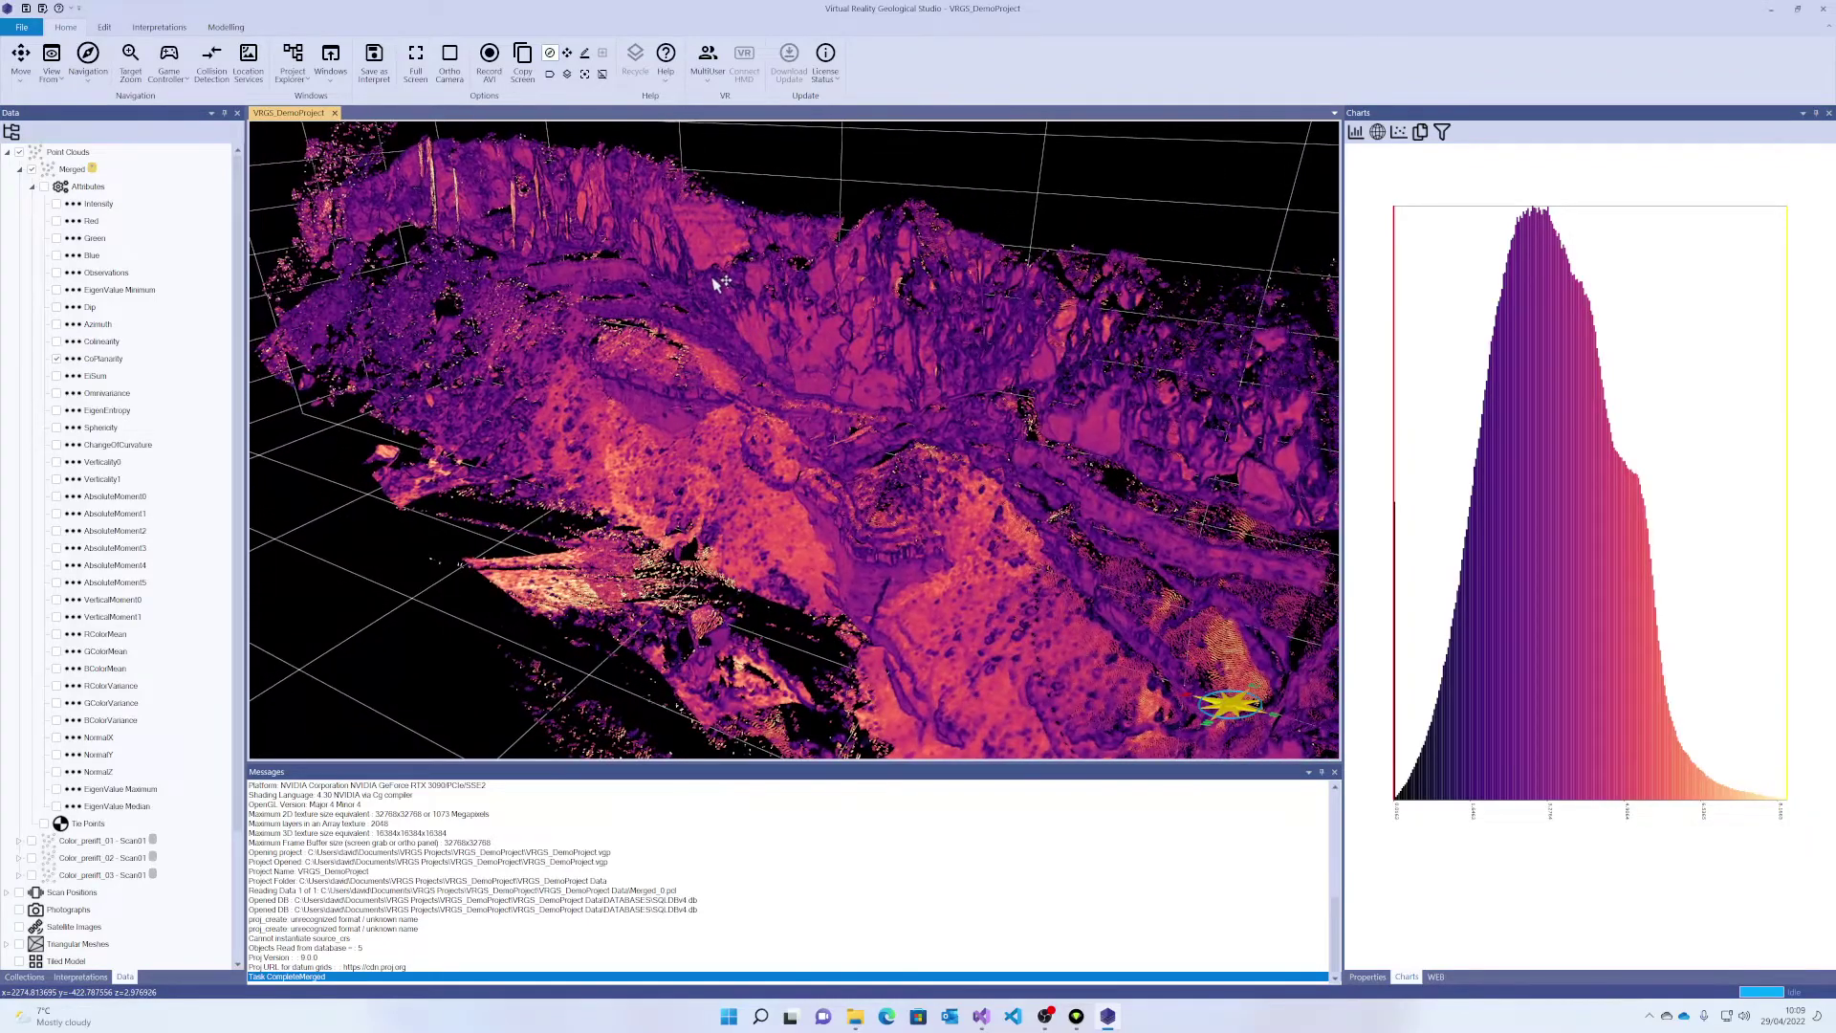
{"action": "left_click_drag", "start_coordinate": [713, 274], "coordinate": [868, 381]}
{"action": "left_click_drag", "start_coordinate": [998, 469], "coordinate": [1041, 384]}
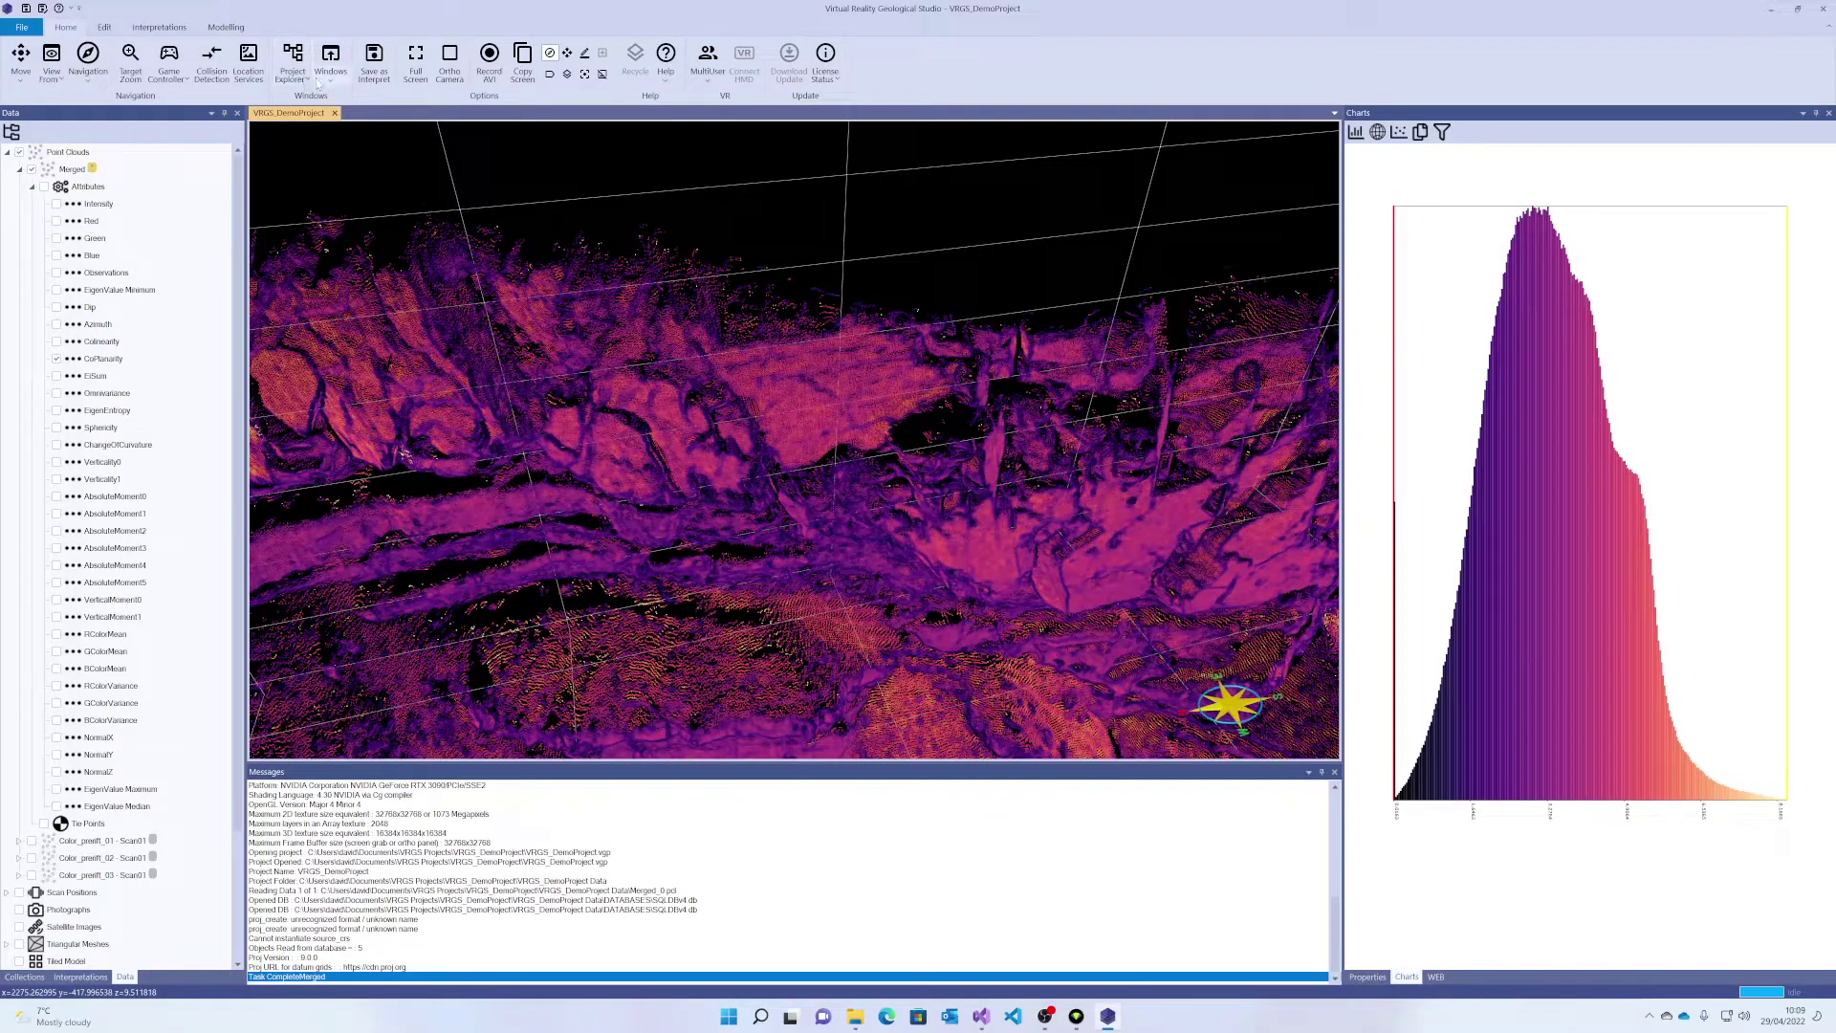
{"action": "left_click", "coordinate": [330, 78]}
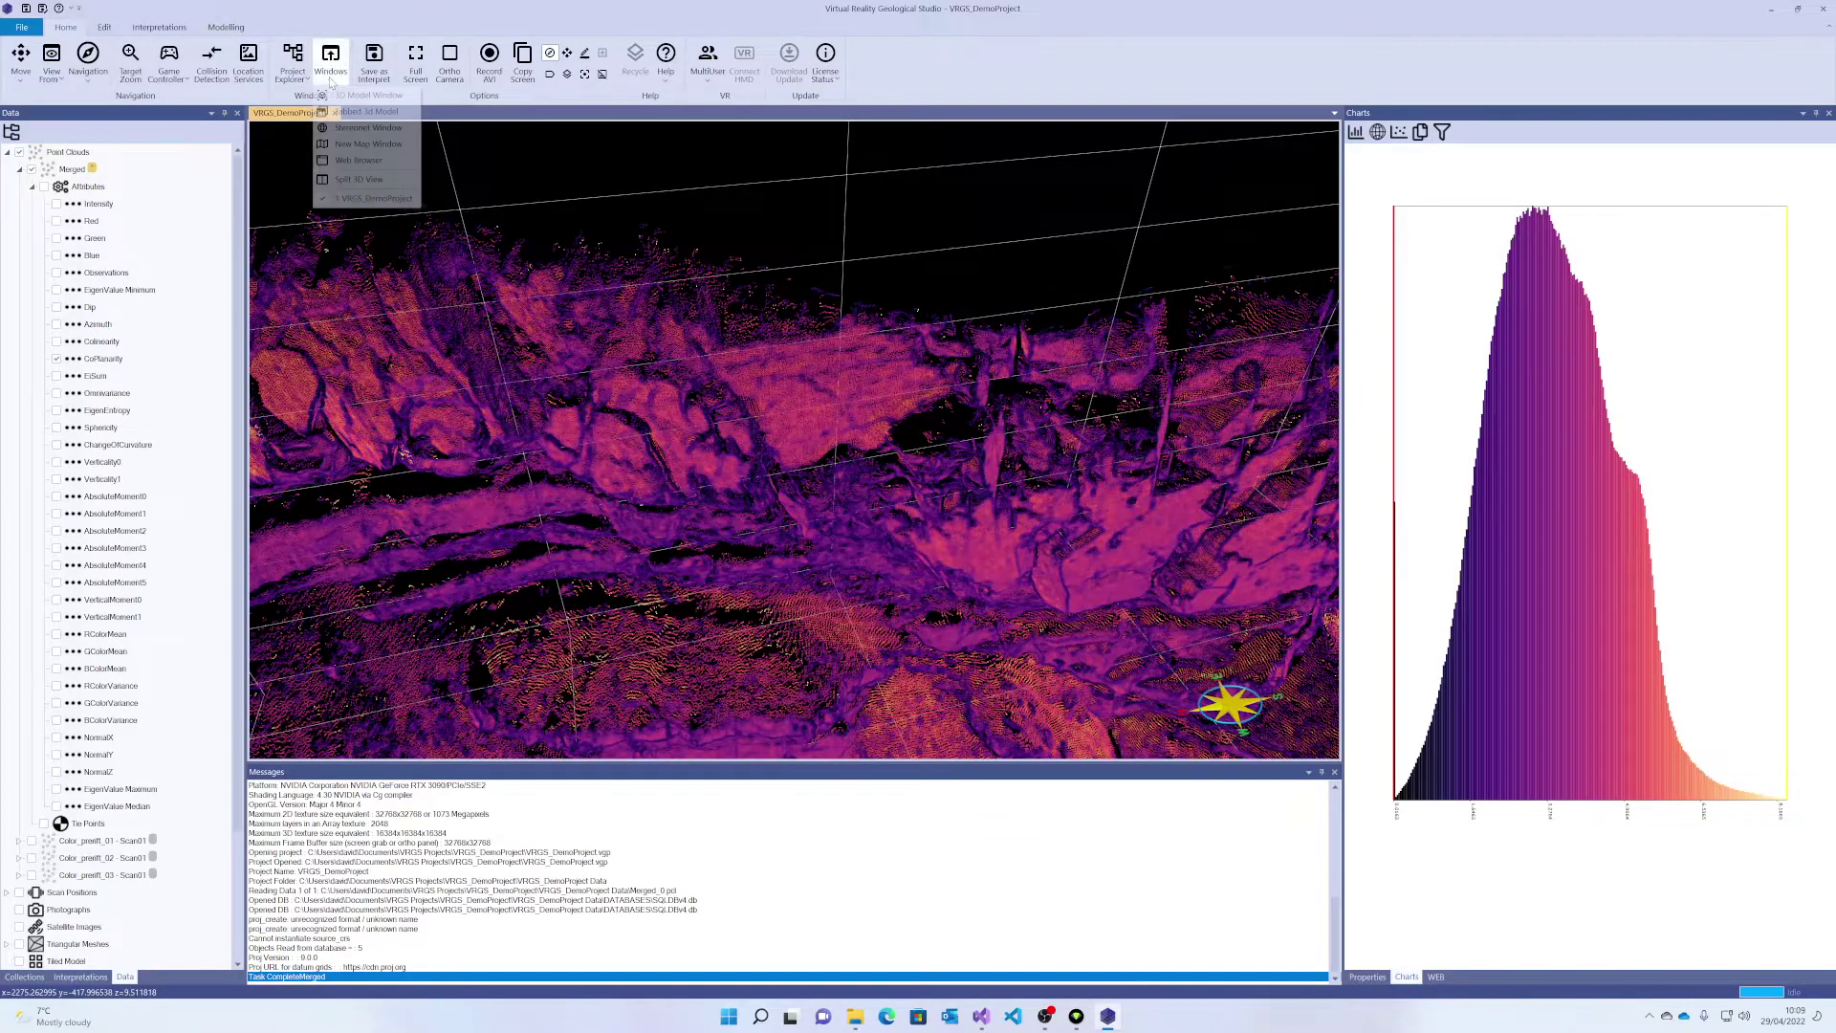
{"action": "left_click", "coordinate": [342, 129]}
{"action": "left_click_drag", "start_coordinate": [372, 113], "coordinate": [992, 295]}
{"action": "left_click_drag", "start_coordinate": [1031, 402], "coordinate": [1046, 443]}
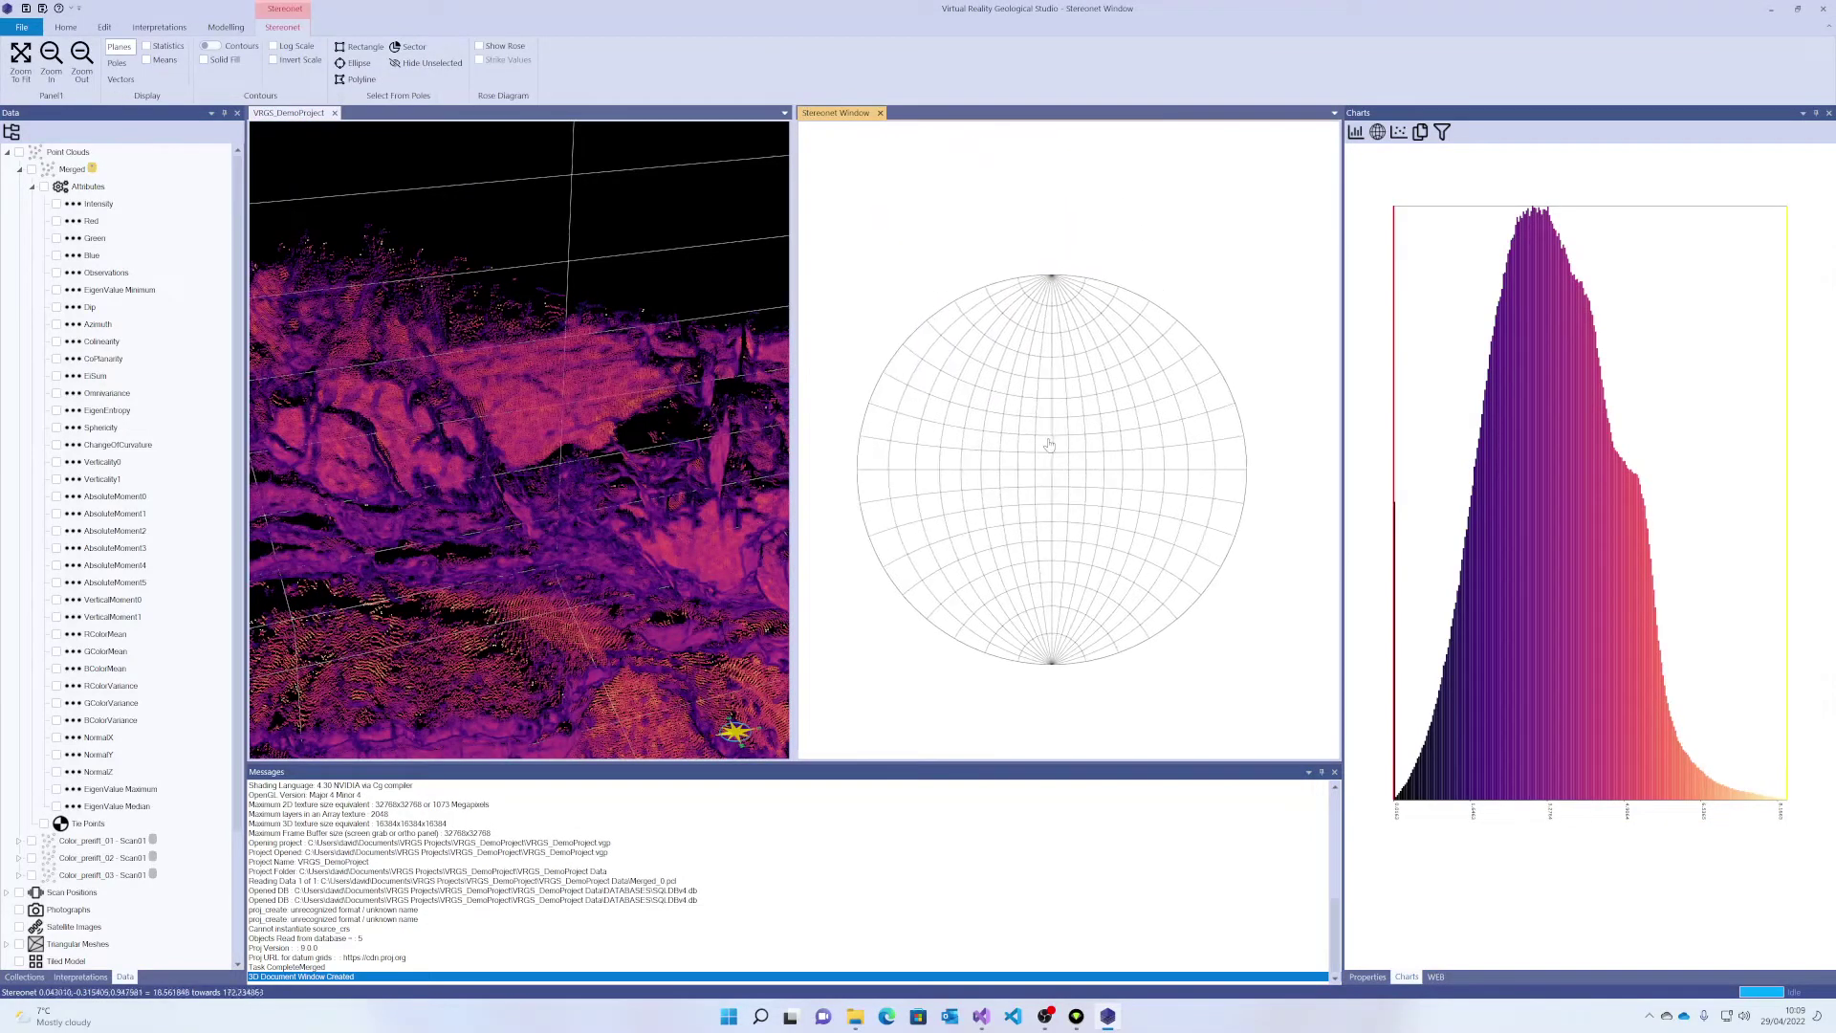
- Plot the Merged point cloud's orientations on the stereonet and display them as contours
{"action": "scroll", "coordinate": [1046, 443], "scroll_direction": "up", "scroll_amount": 6}
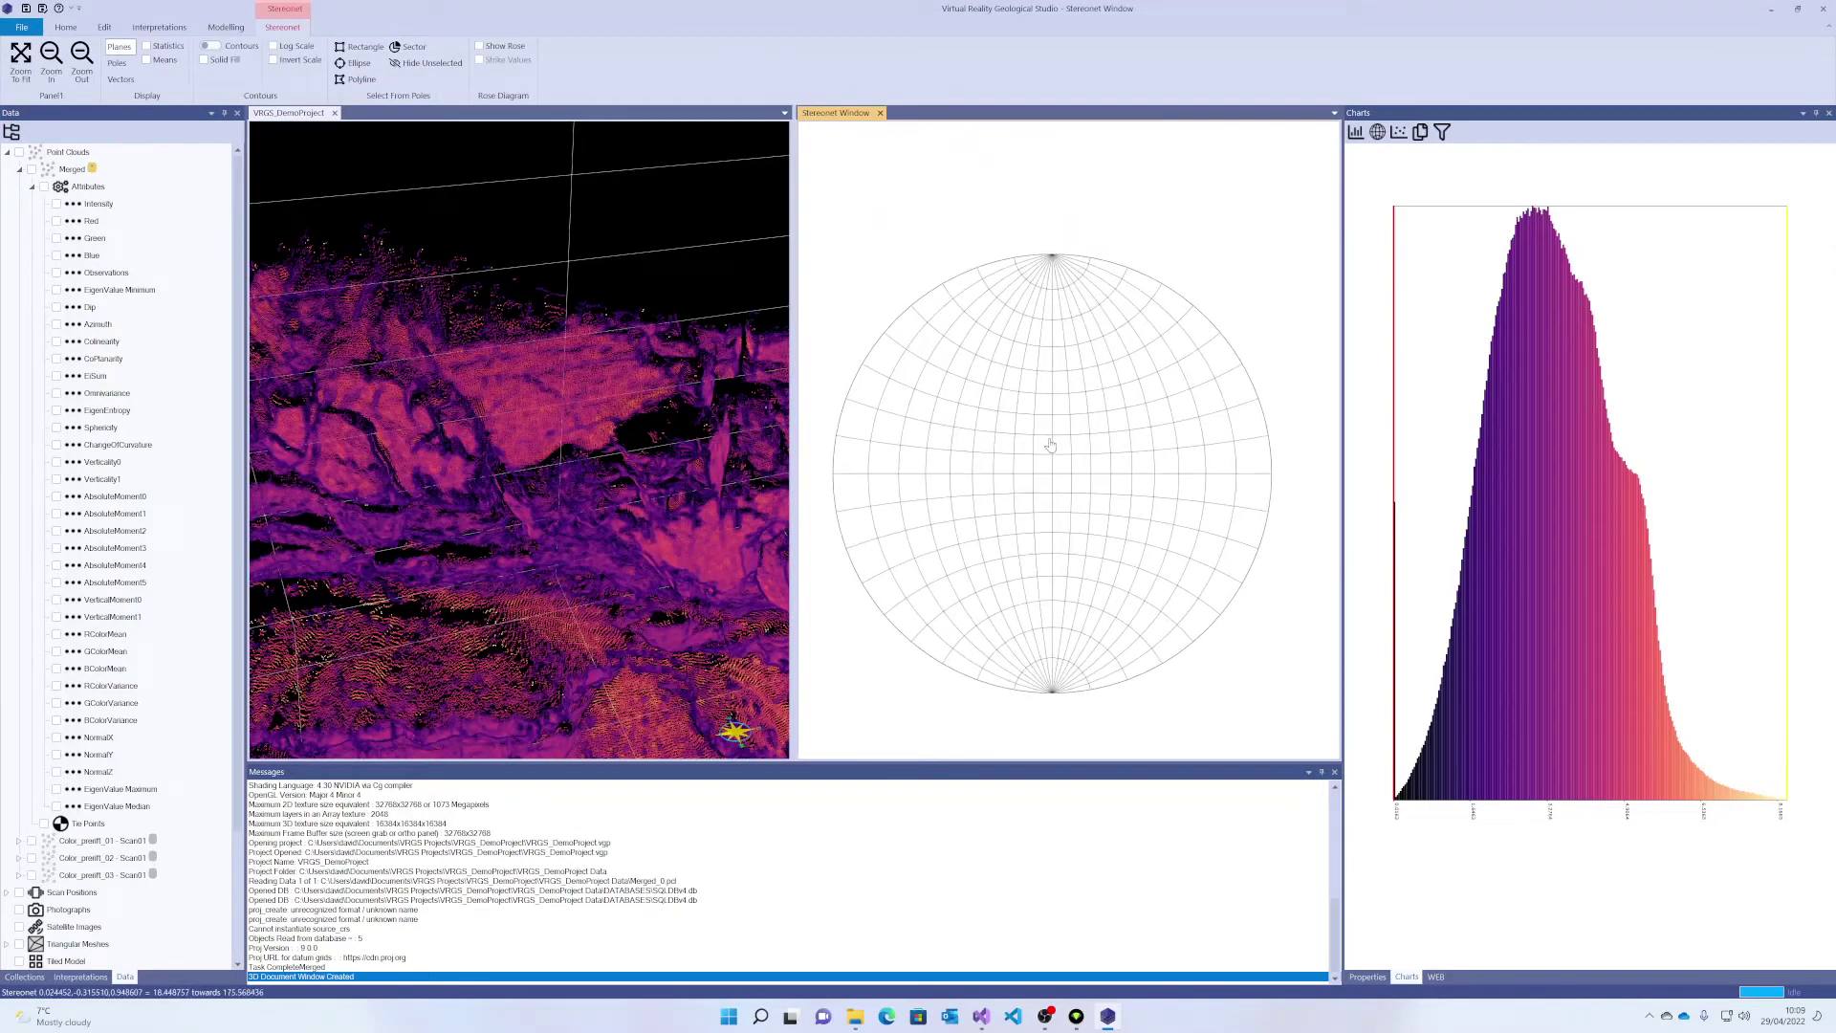
{"action": "left_click", "coordinate": [524, 382]}
{"action": "left_click_drag", "start_coordinate": [525, 382], "coordinate": [545, 253]}
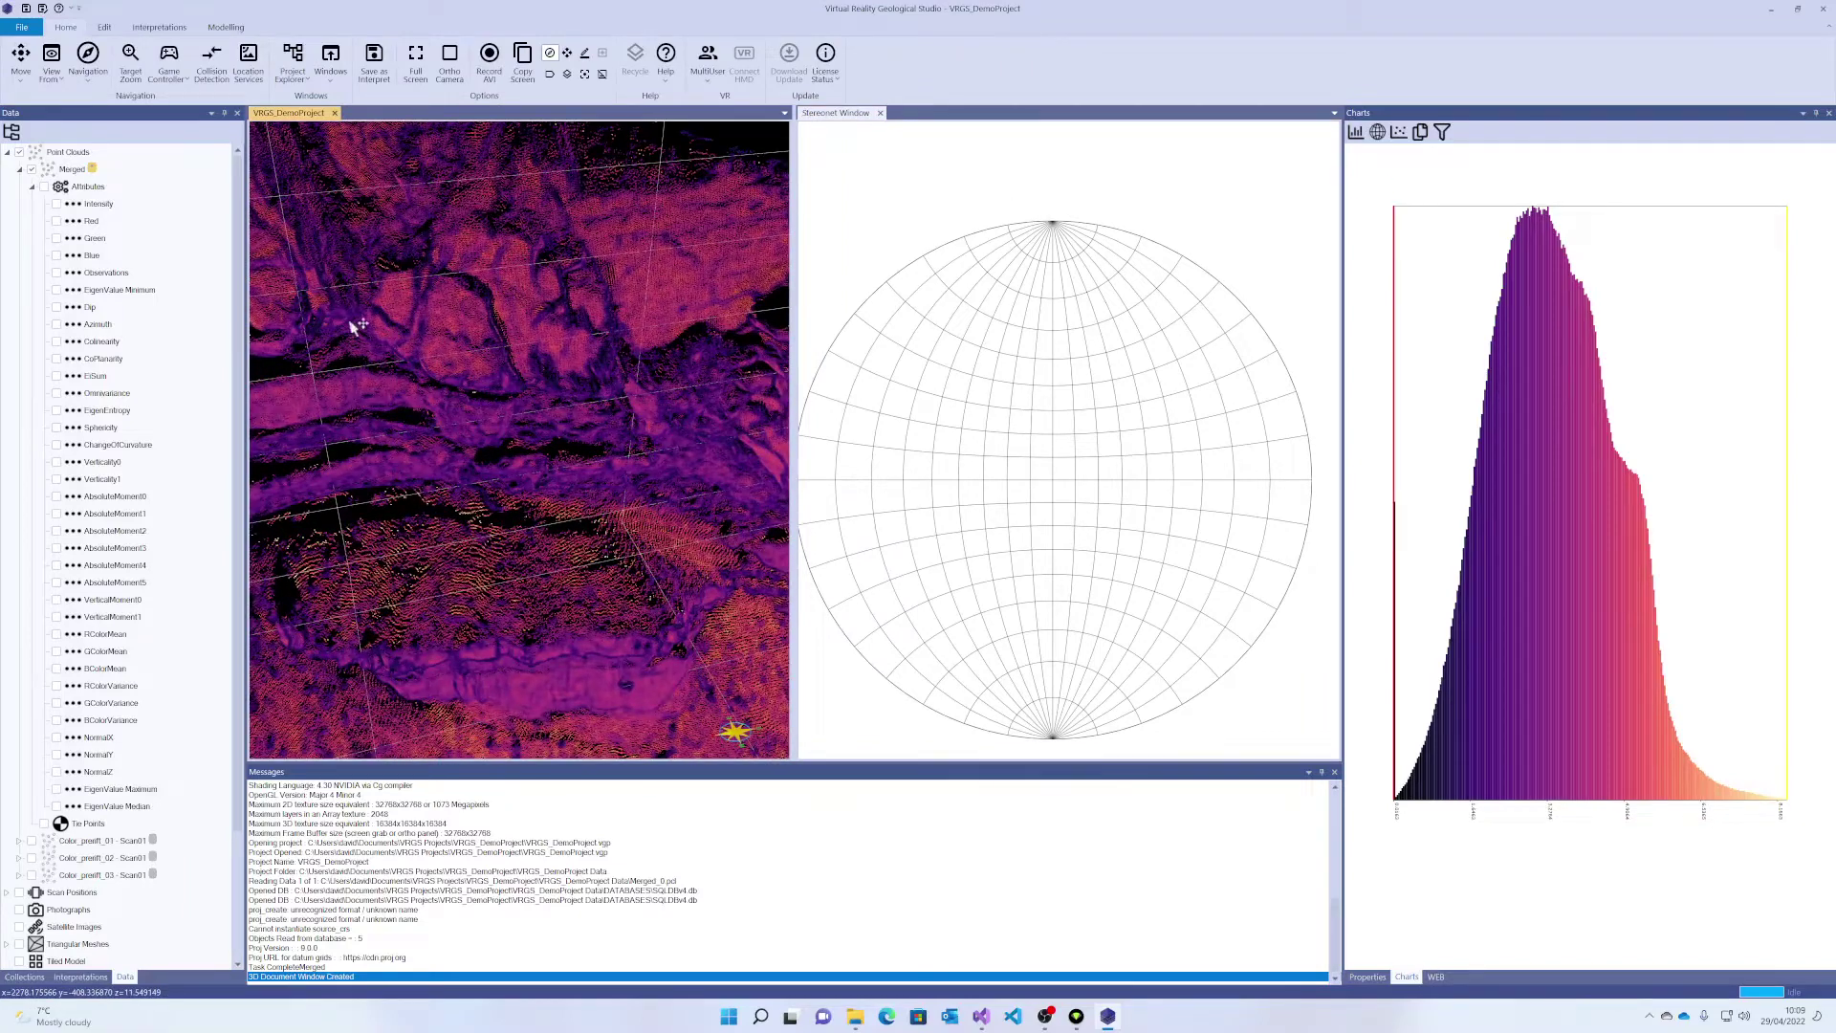
{"action": "left_click", "coordinate": [848, 119]}
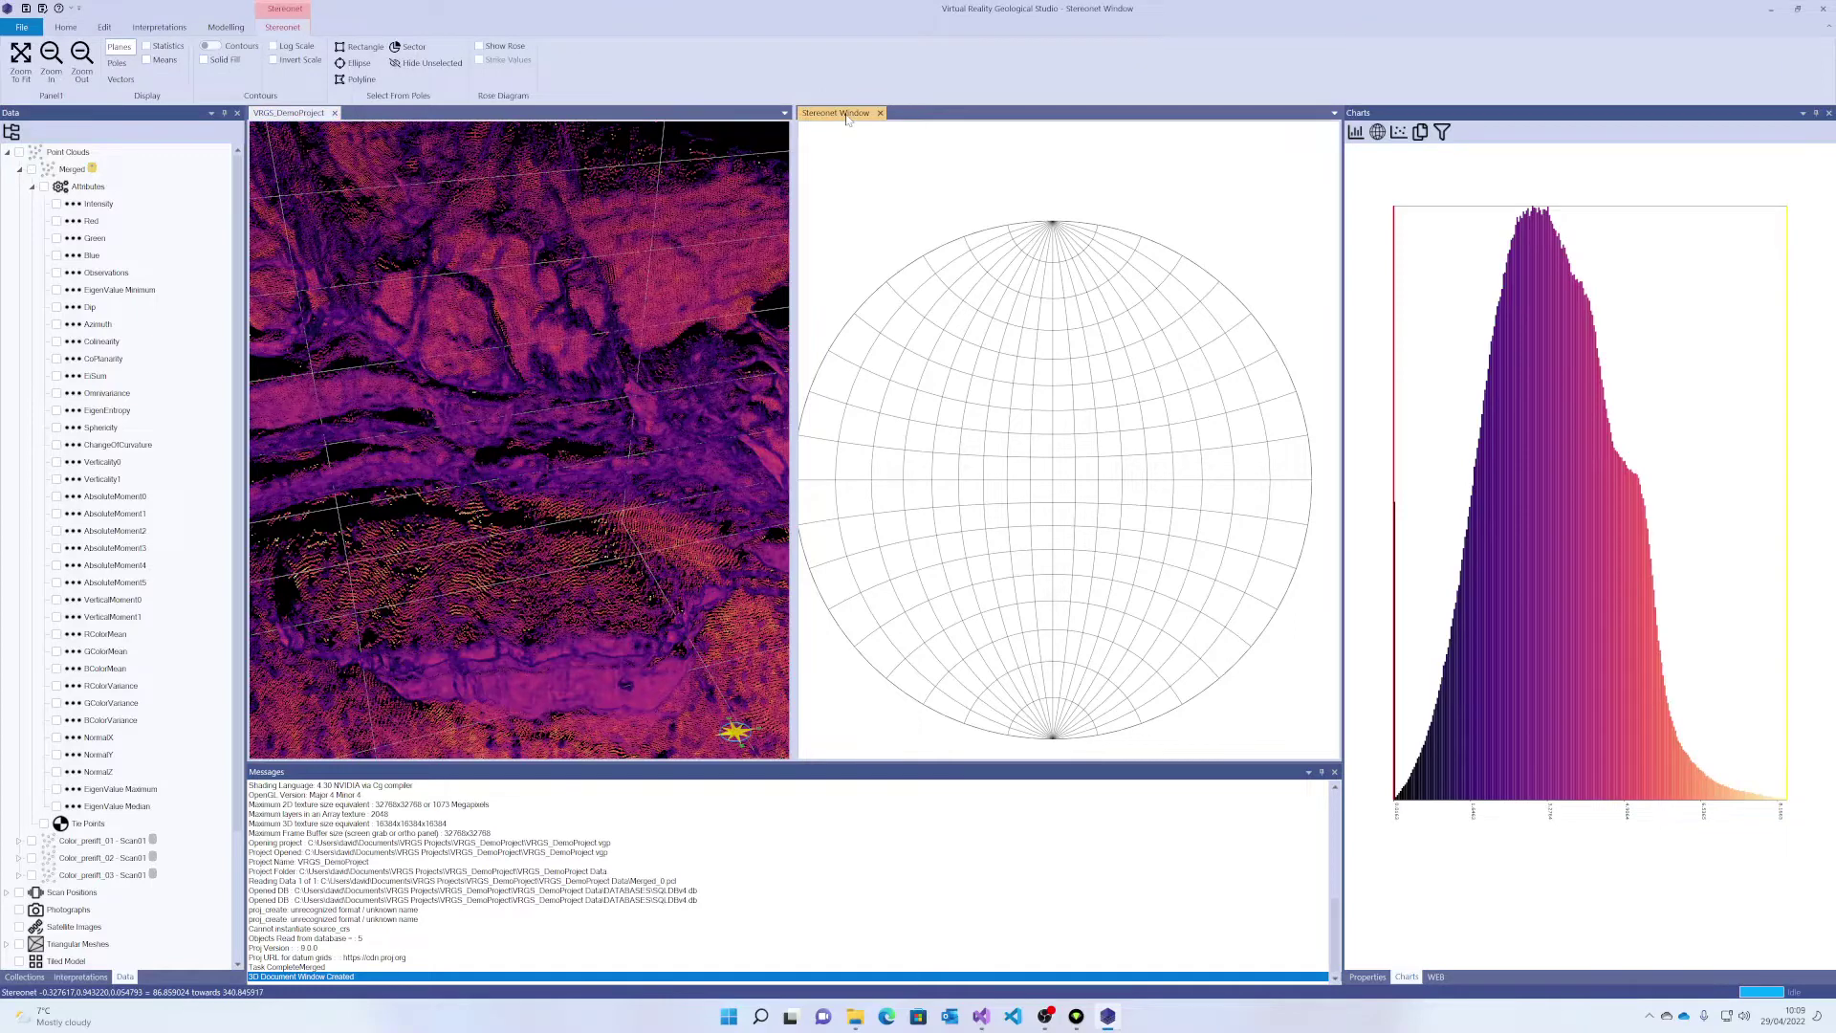
{"action": "left_click", "coordinate": [32, 171]}
{"action": "left_click", "coordinate": [32, 170]}
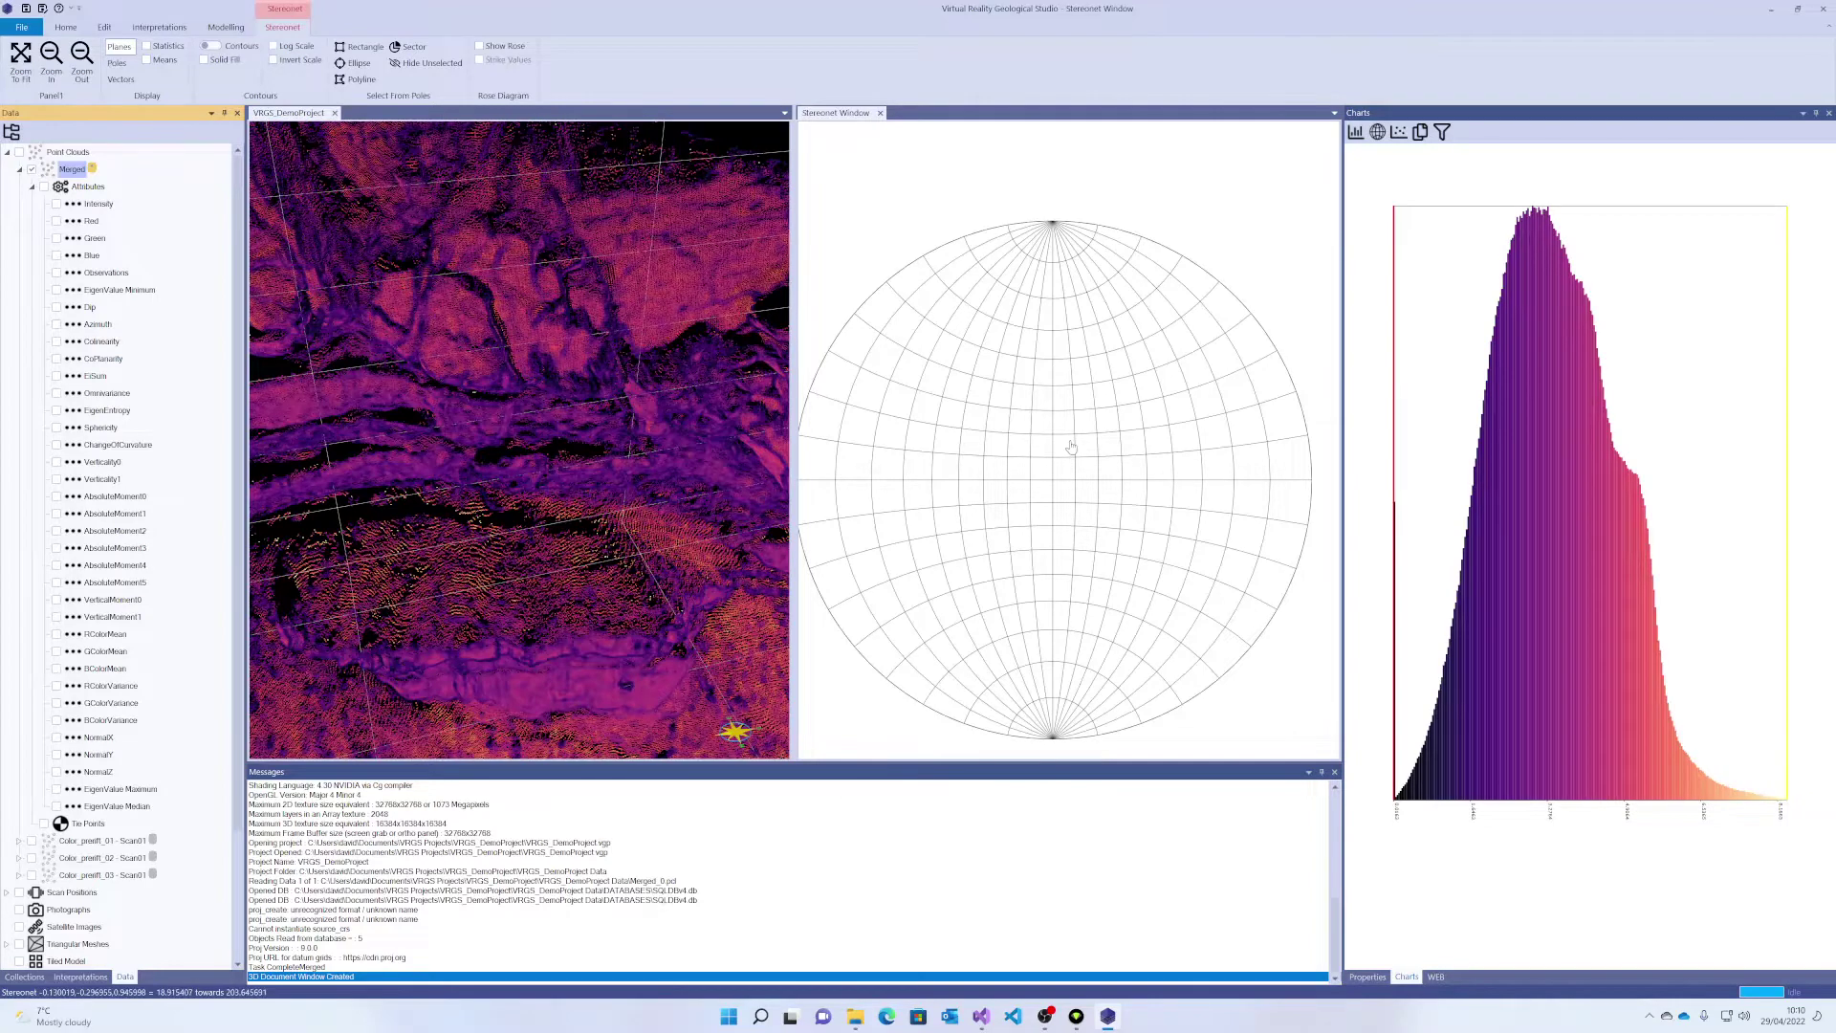
{"action": "left_click", "coordinate": [220, 48]}
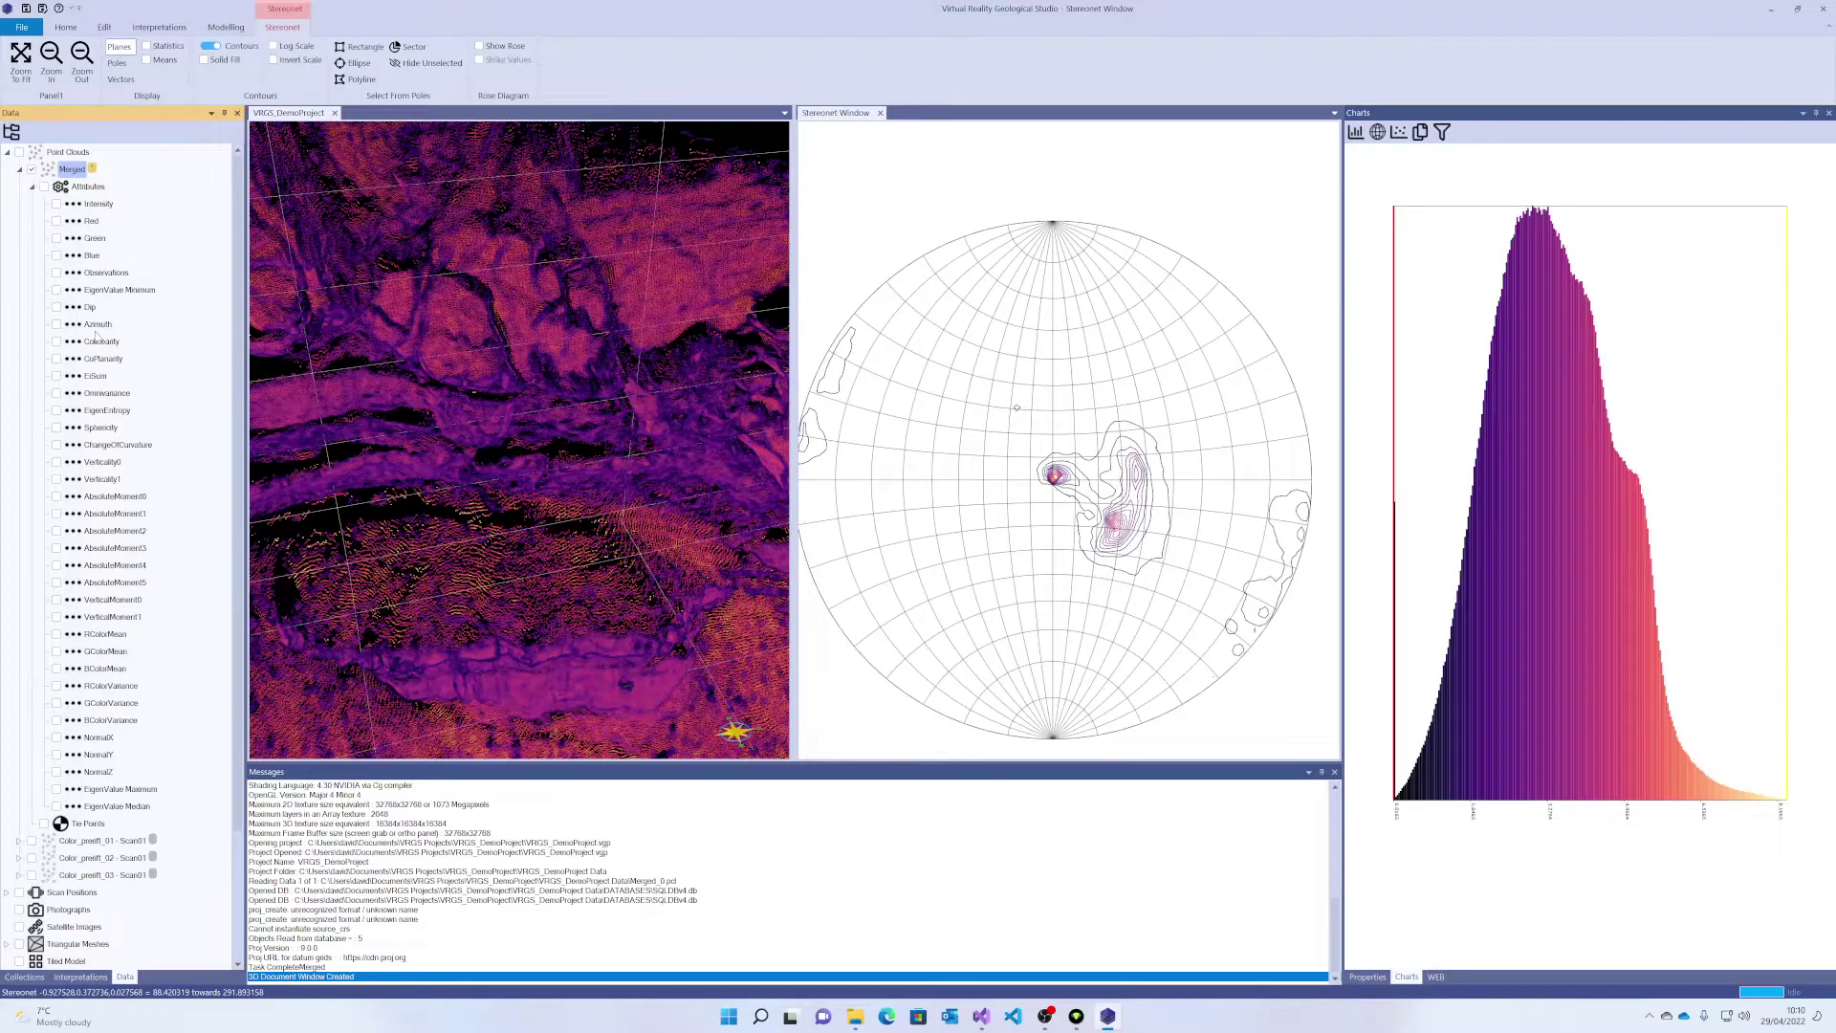
- Centre the stereonet in its window and apply a log scale to its contours
{"action": "left_click_drag", "start_coordinate": [965, 354], "coordinate": [984, 333]}
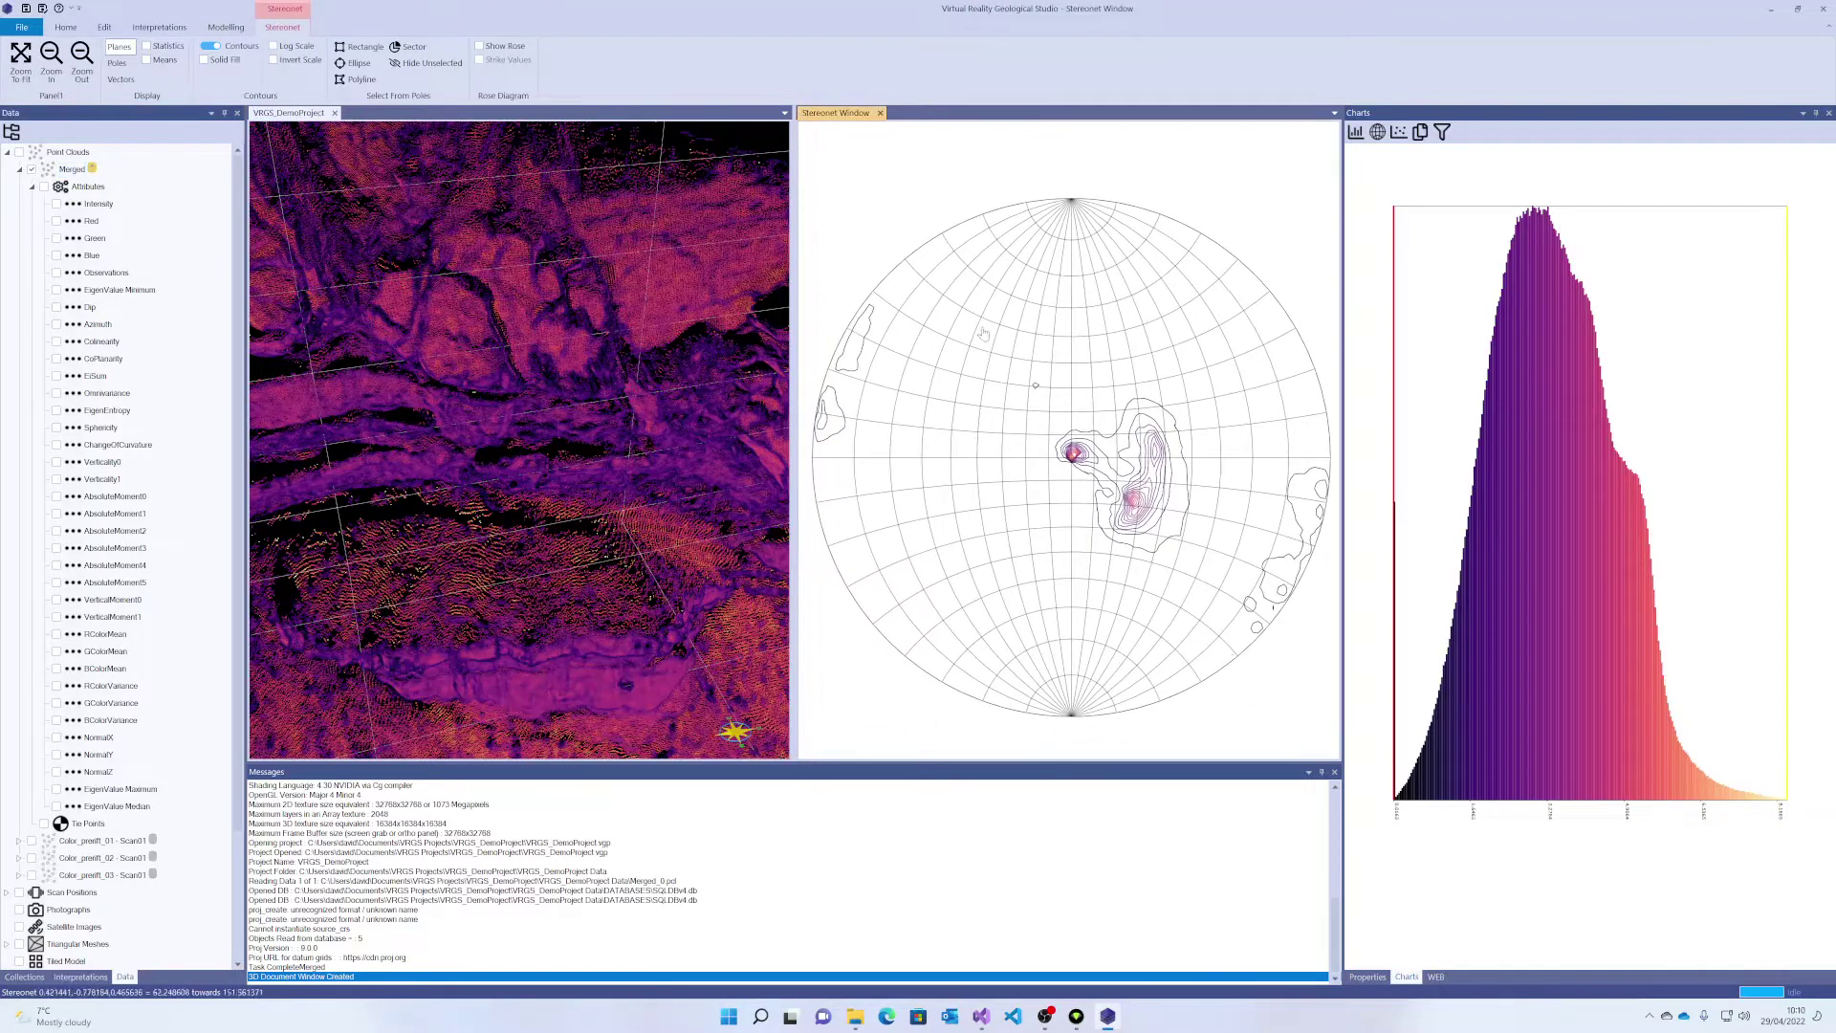
{"action": "left_click_drag", "start_coordinate": [1003, 509], "coordinate": [996, 490]}
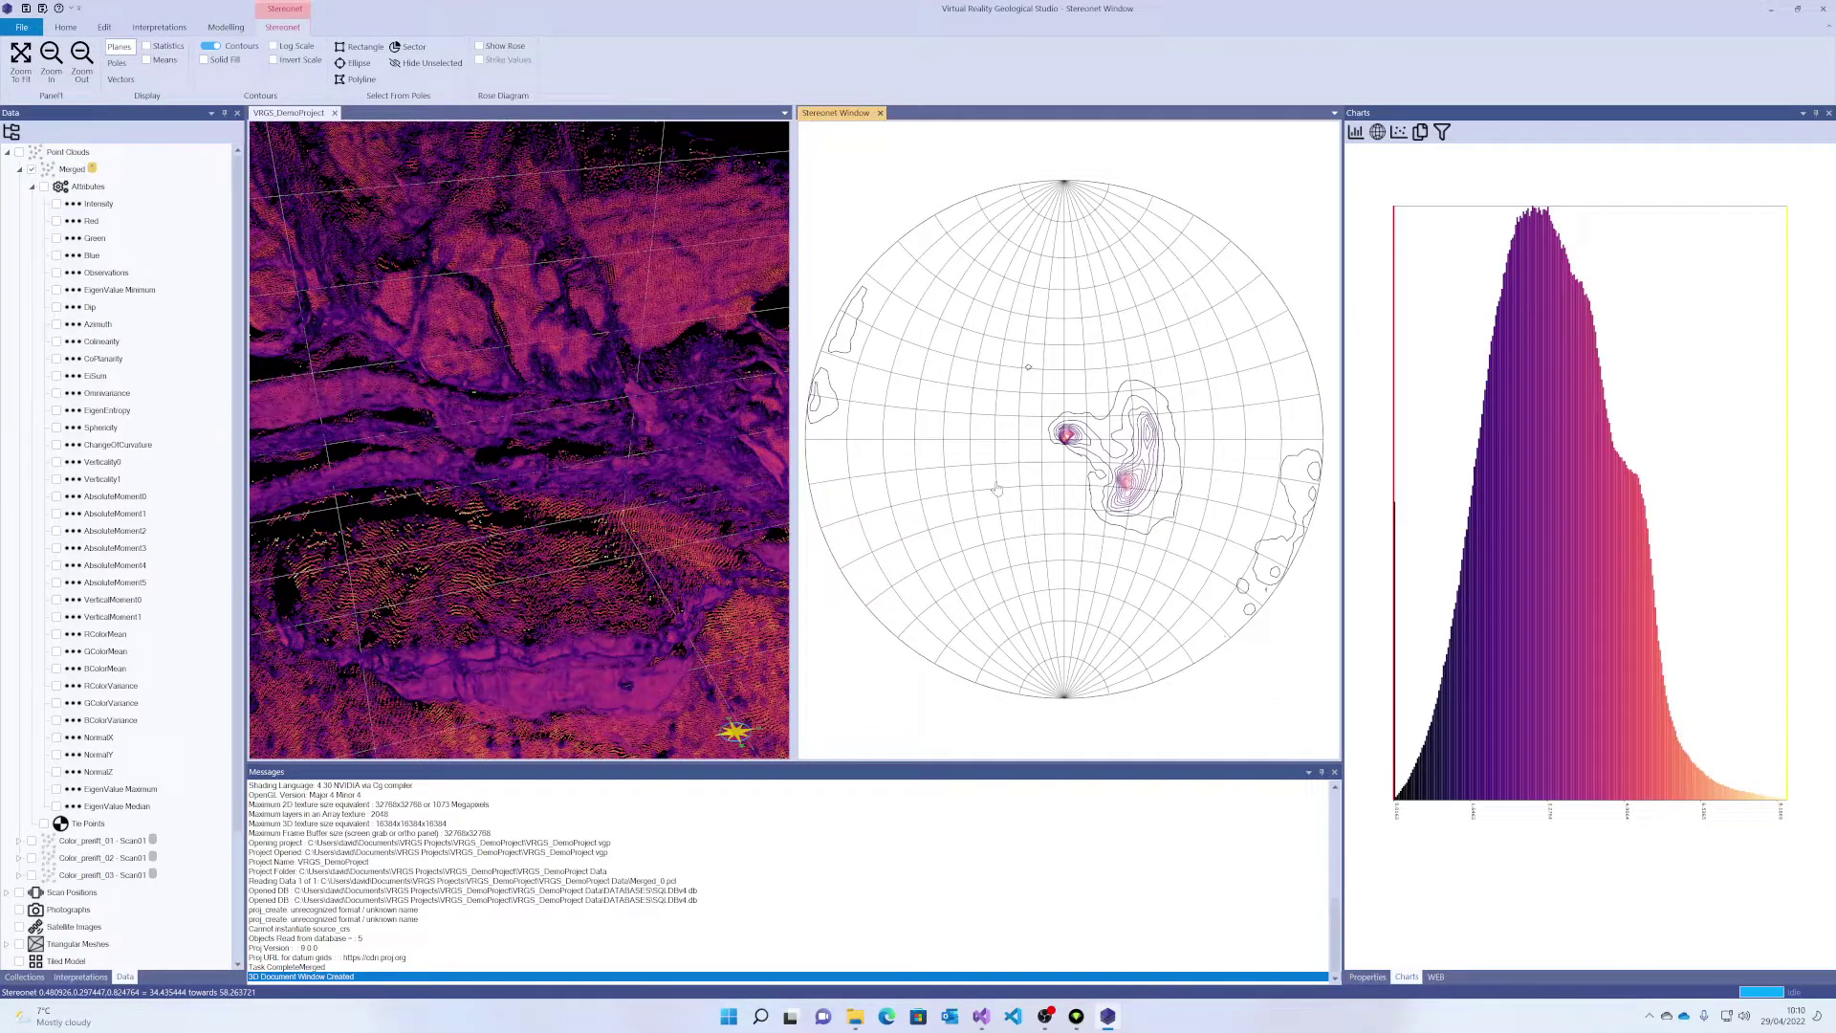
{"action": "left_click", "coordinate": [287, 48]}
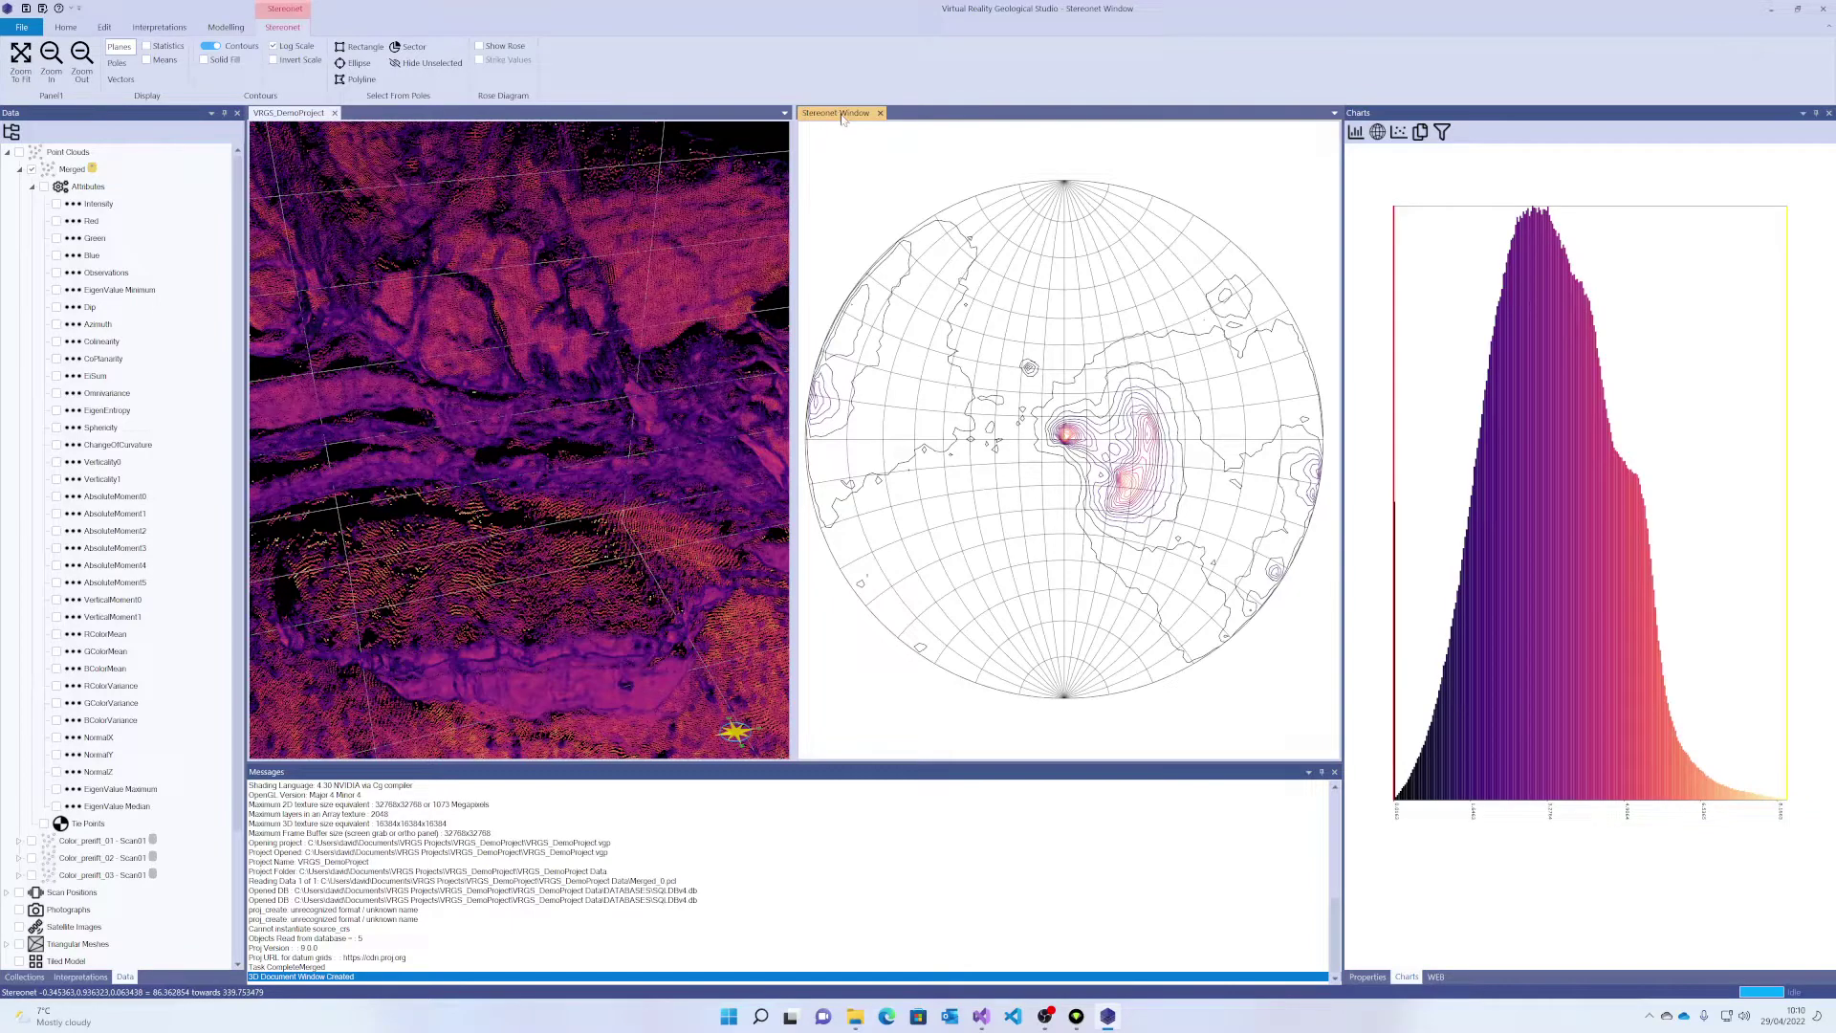
- Set the stereonet's number of contours to 50 in its visualisation properties
{"action": "left_click", "coordinate": [1370, 977]}
{"action": "left_click", "coordinate": [1398, 131]}
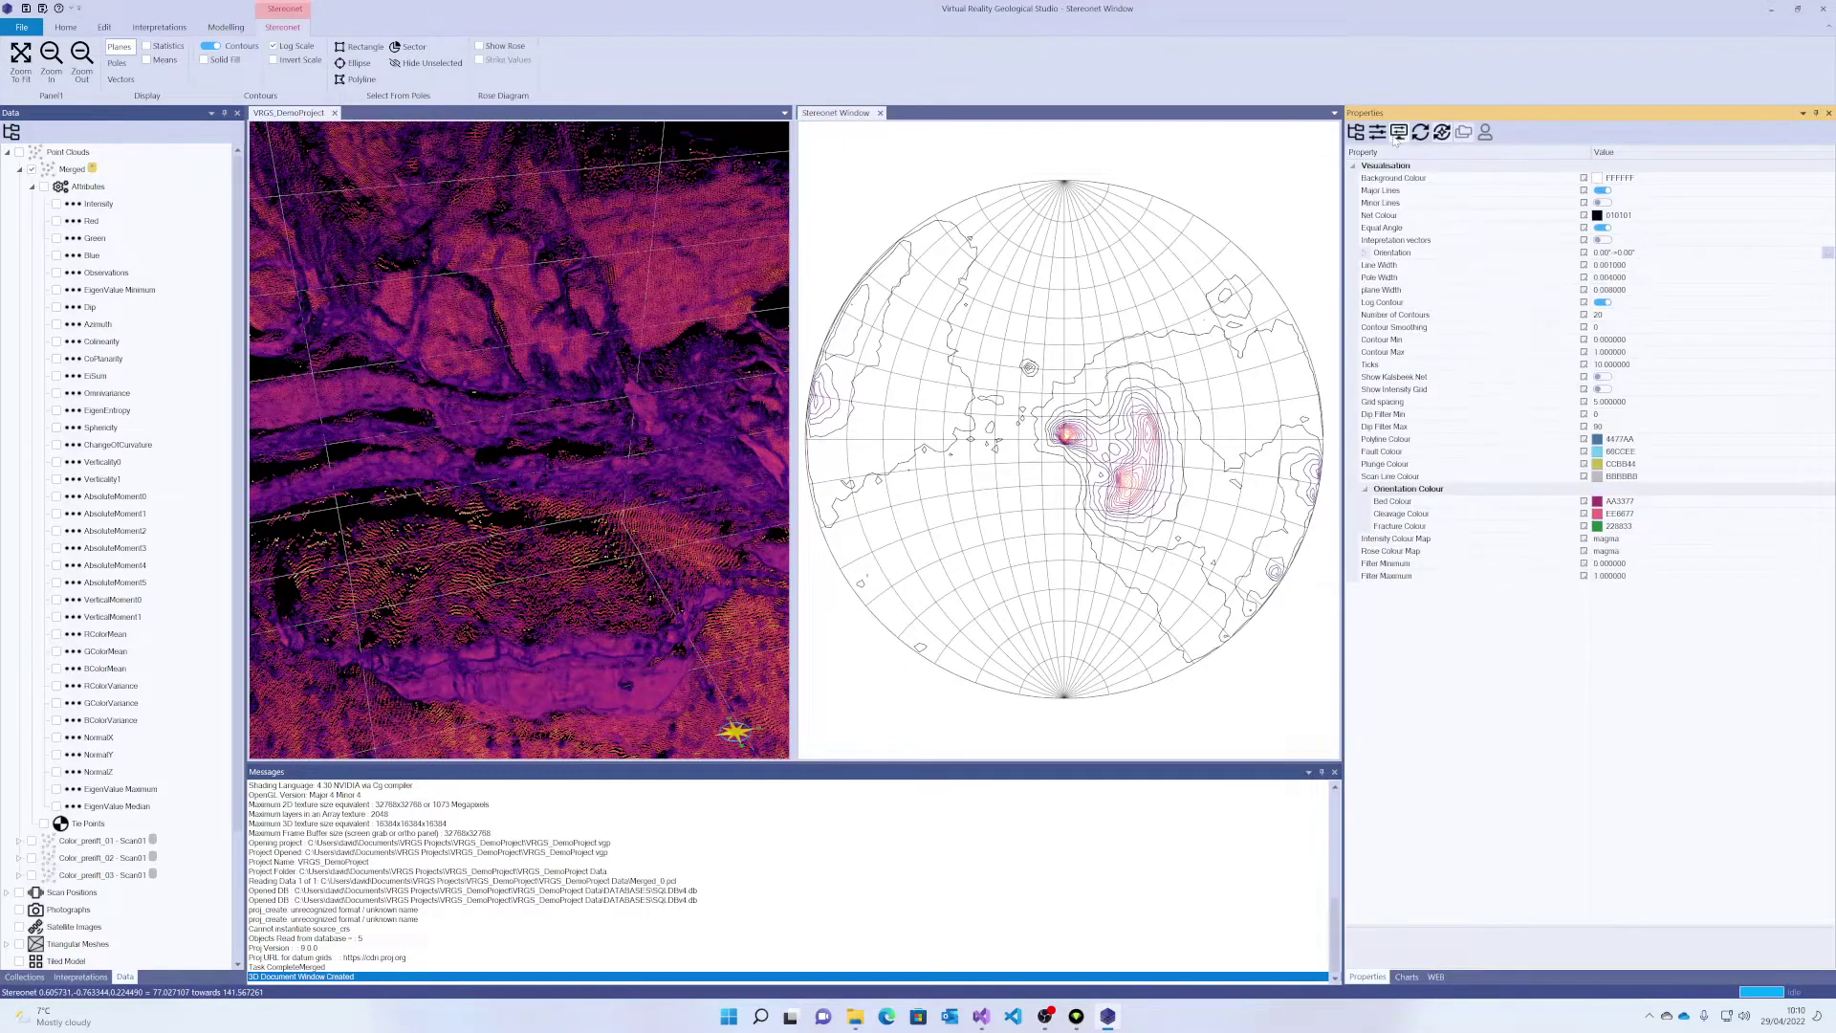
{"action": "left_click", "coordinate": [1584, 319]}
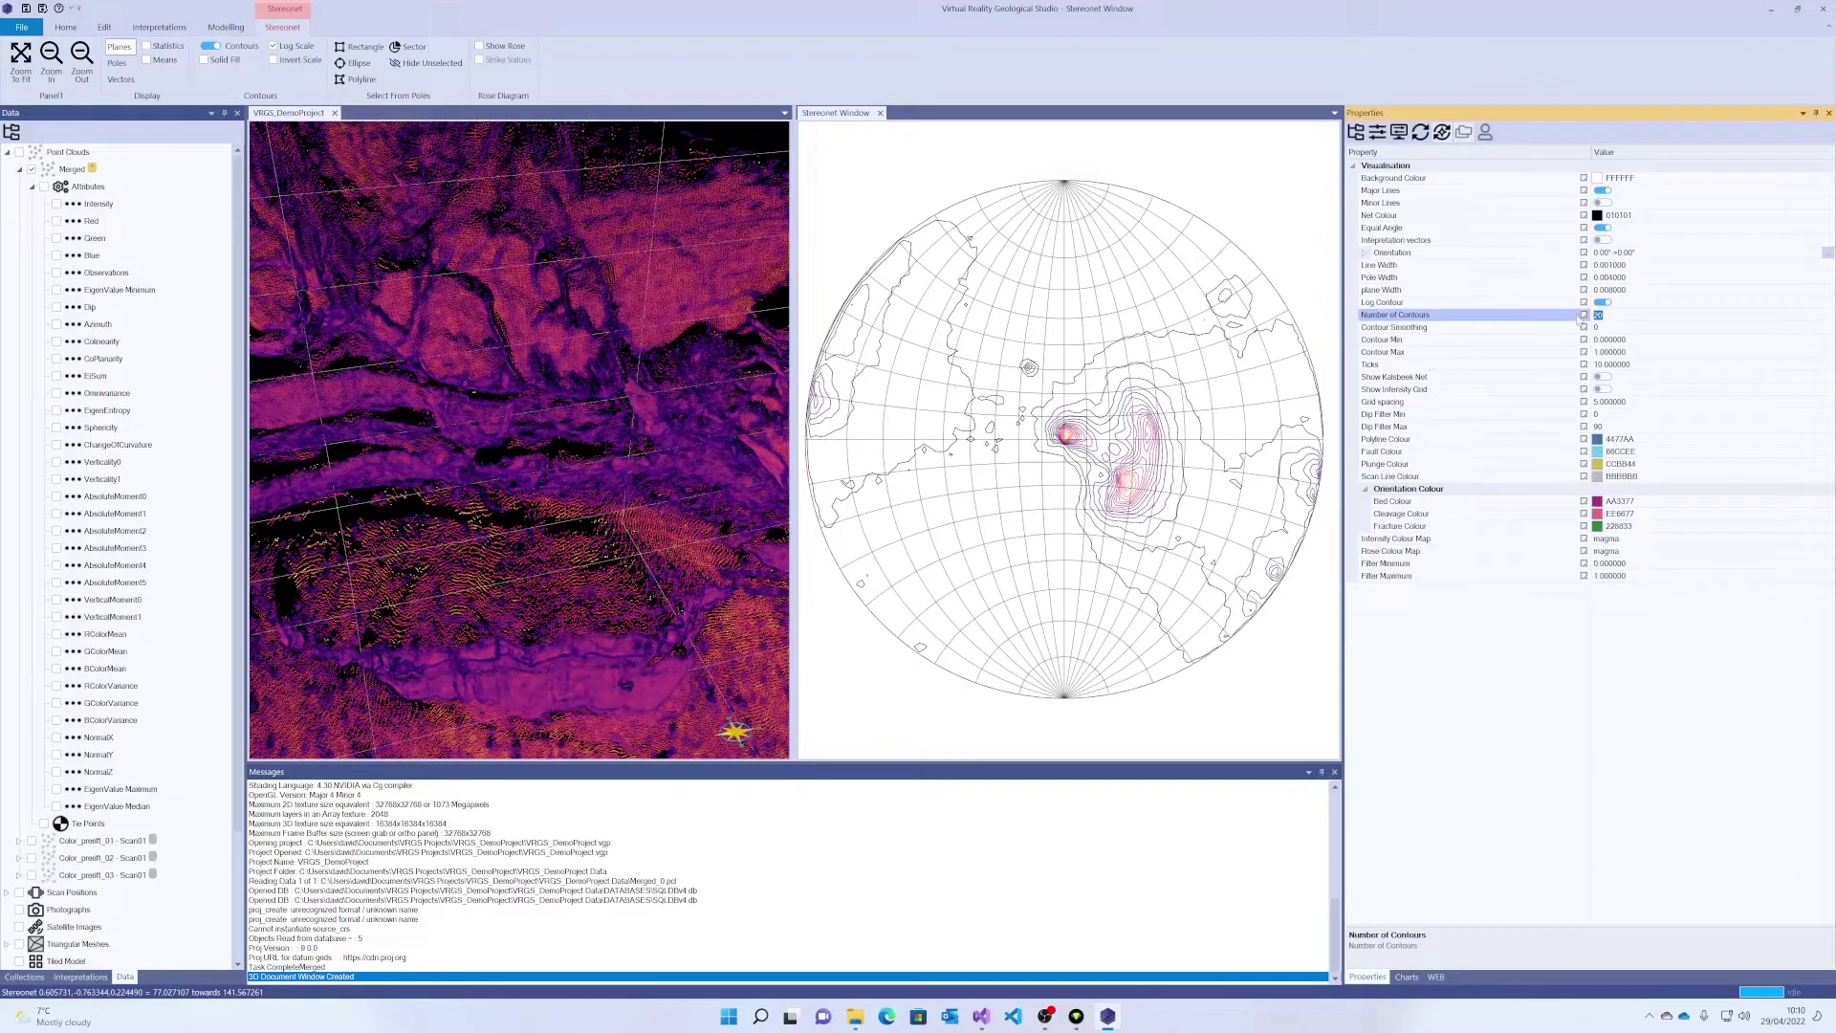
{"action": "type", "text": "50"}
{"action": "key", "text": "Return"}
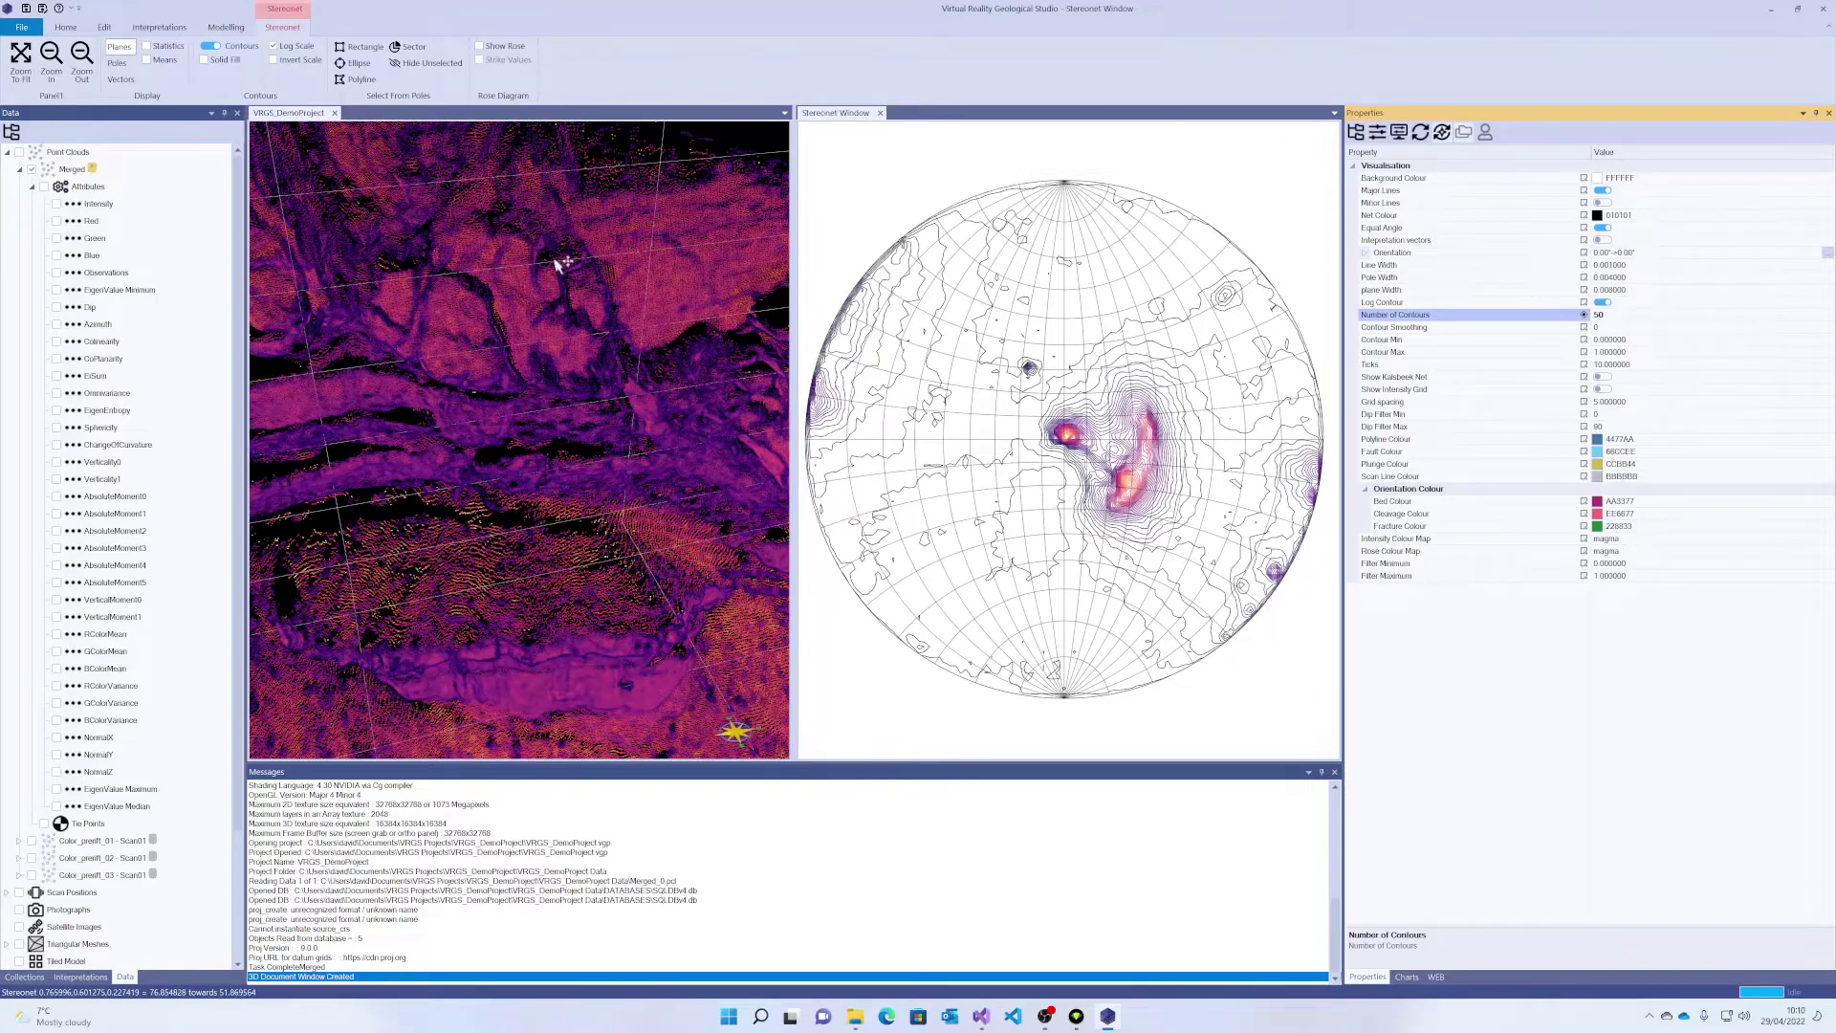
- Select a small circular patch of points on the flat rock face high on the cliff
{"action": "left_click", "coordinate": [635, 251]}
{"action": "scroll", "coordinate": [553, 292], "scroll_direction": "up", "scroll_amount": 3}
{"action": "left_click_drag", "start_coordinate": [553, 292], "coordinate": [553, 350]}
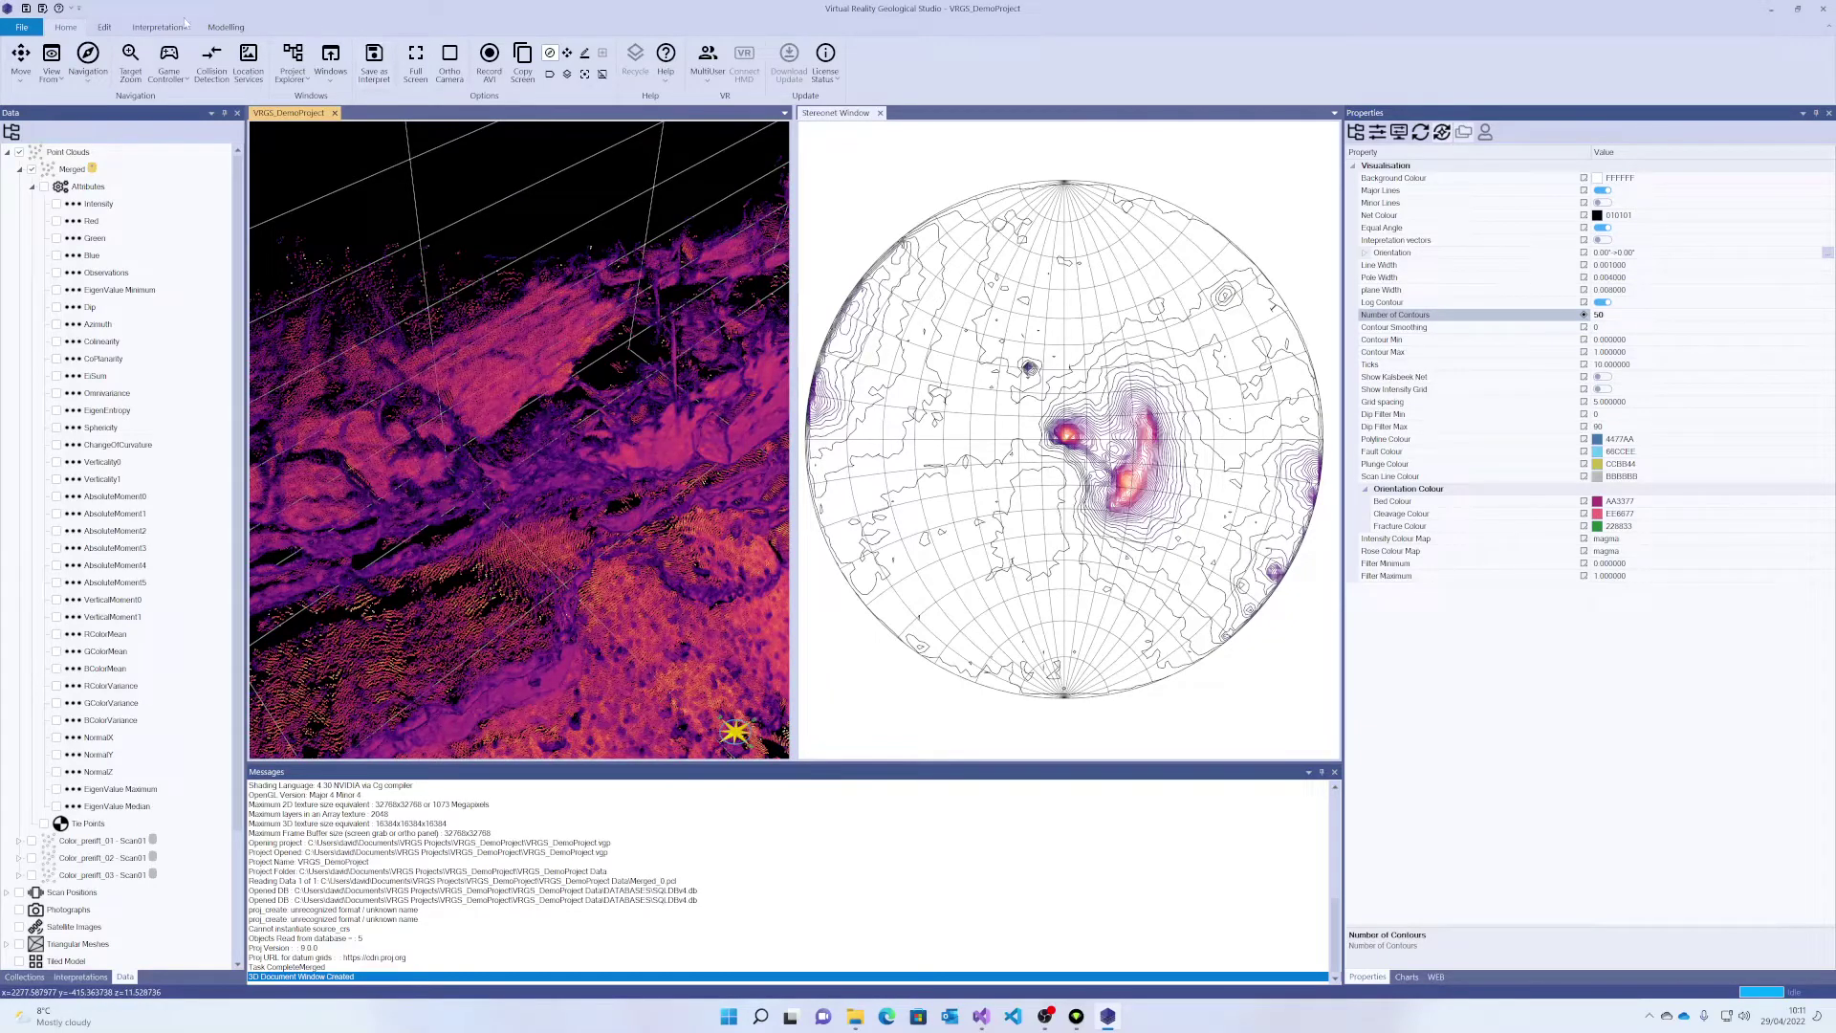
{"action": "left_click", "coordinate": [103, 28]}
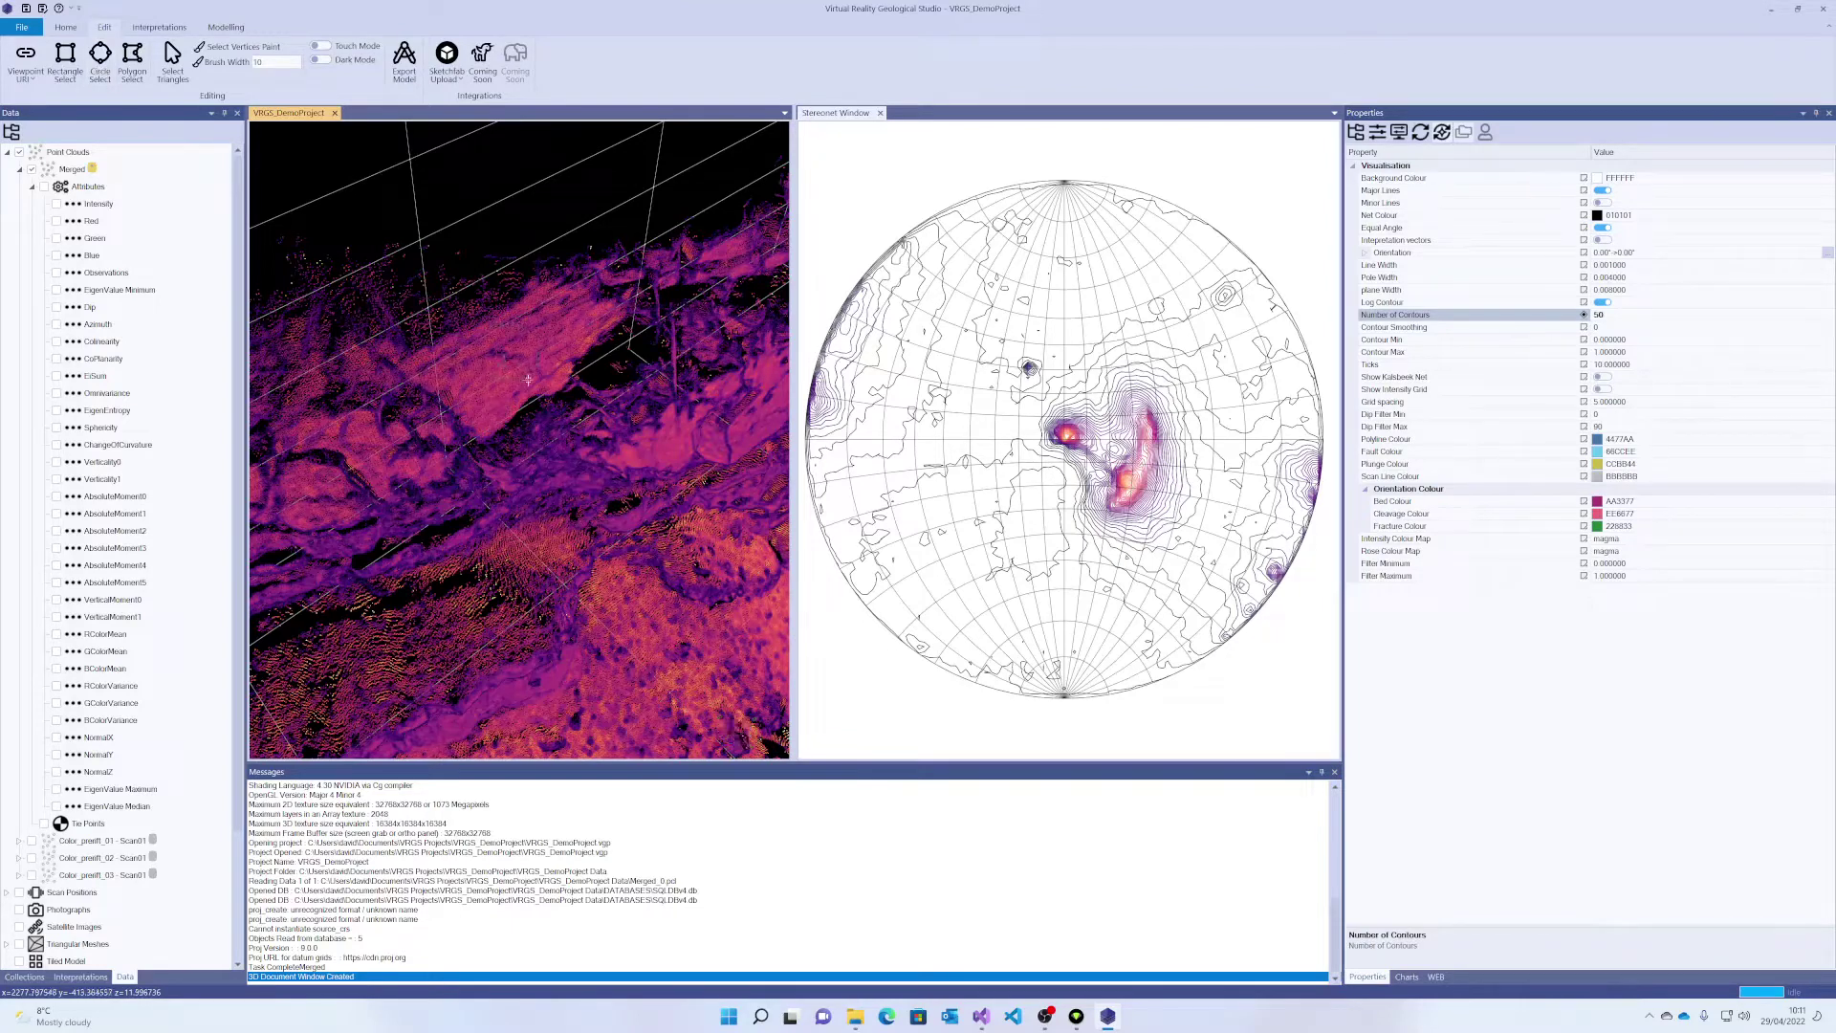
{"action": "left_click_drag", "start_coordinate": [505, 357], "coordinate": [530, 380]}
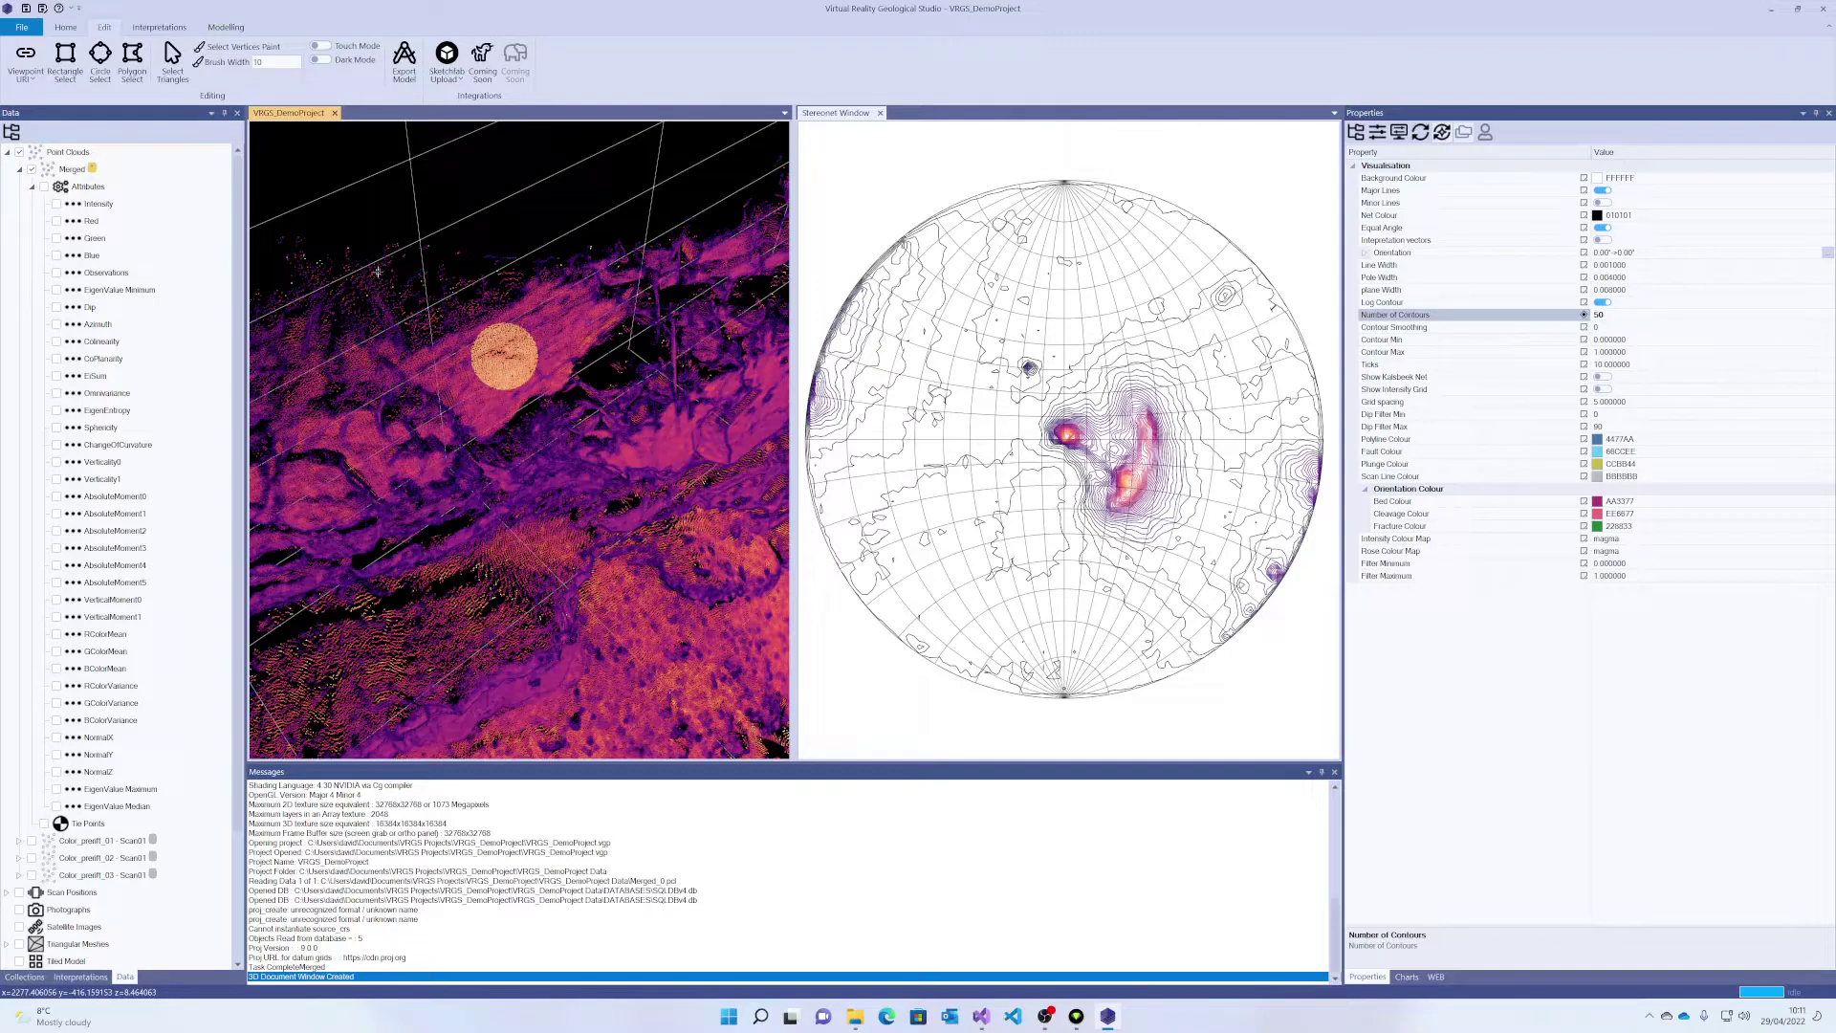
- Make the Merged point cloud active and switch to the stereonet window
{"action": "left_click", "coordinate": [73, 171]}
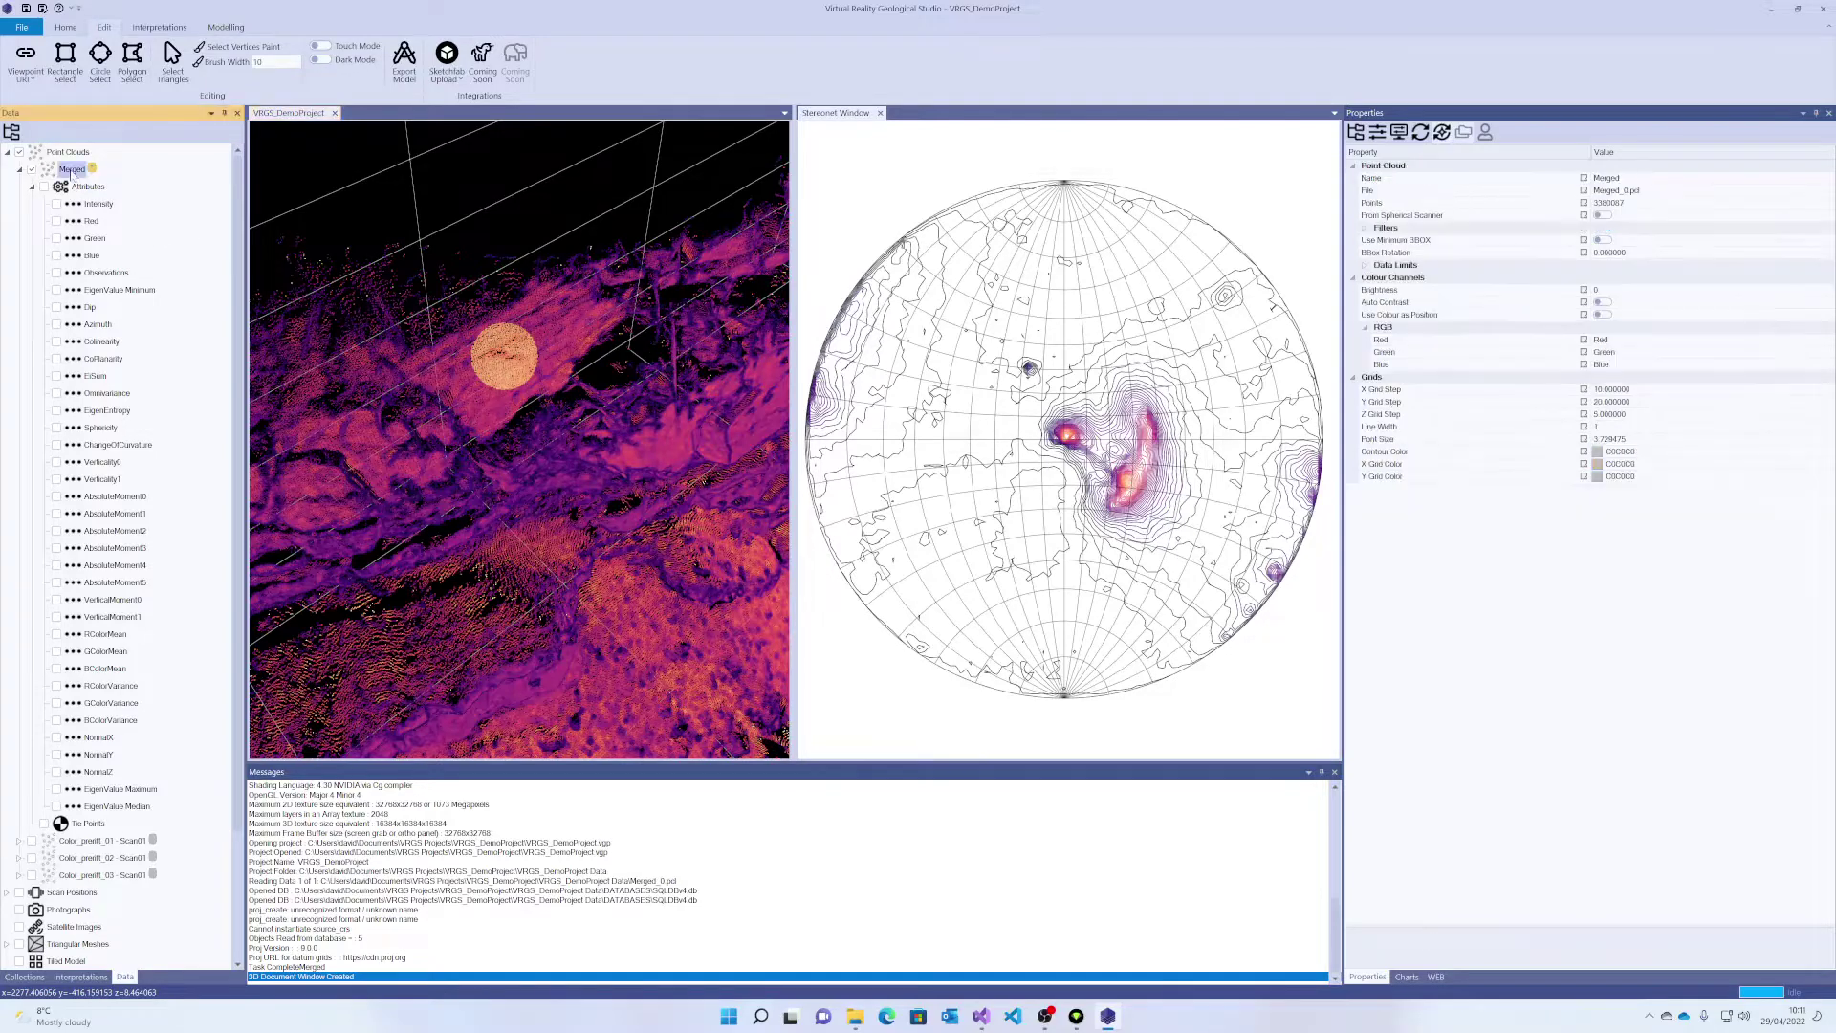
{"action": "right_click", "coordinate": [72, 170]}
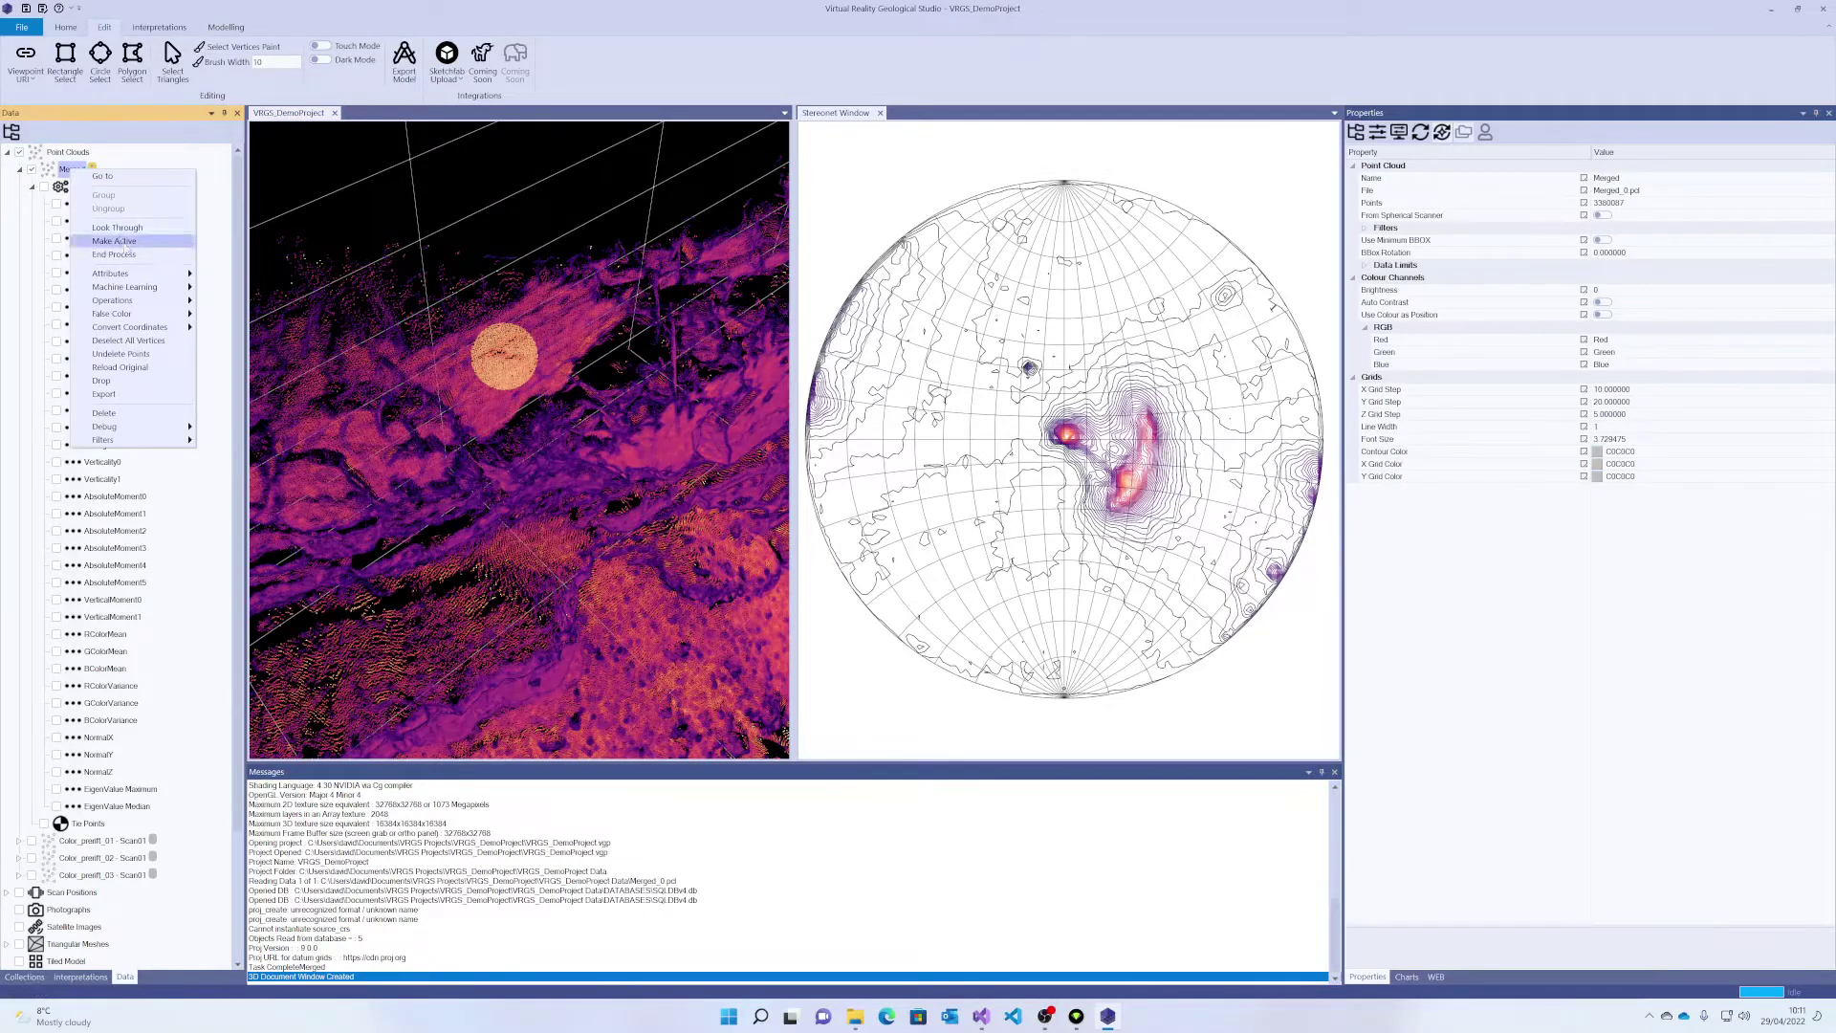
{"action": "left_click", "coordinate": [127, 242]}
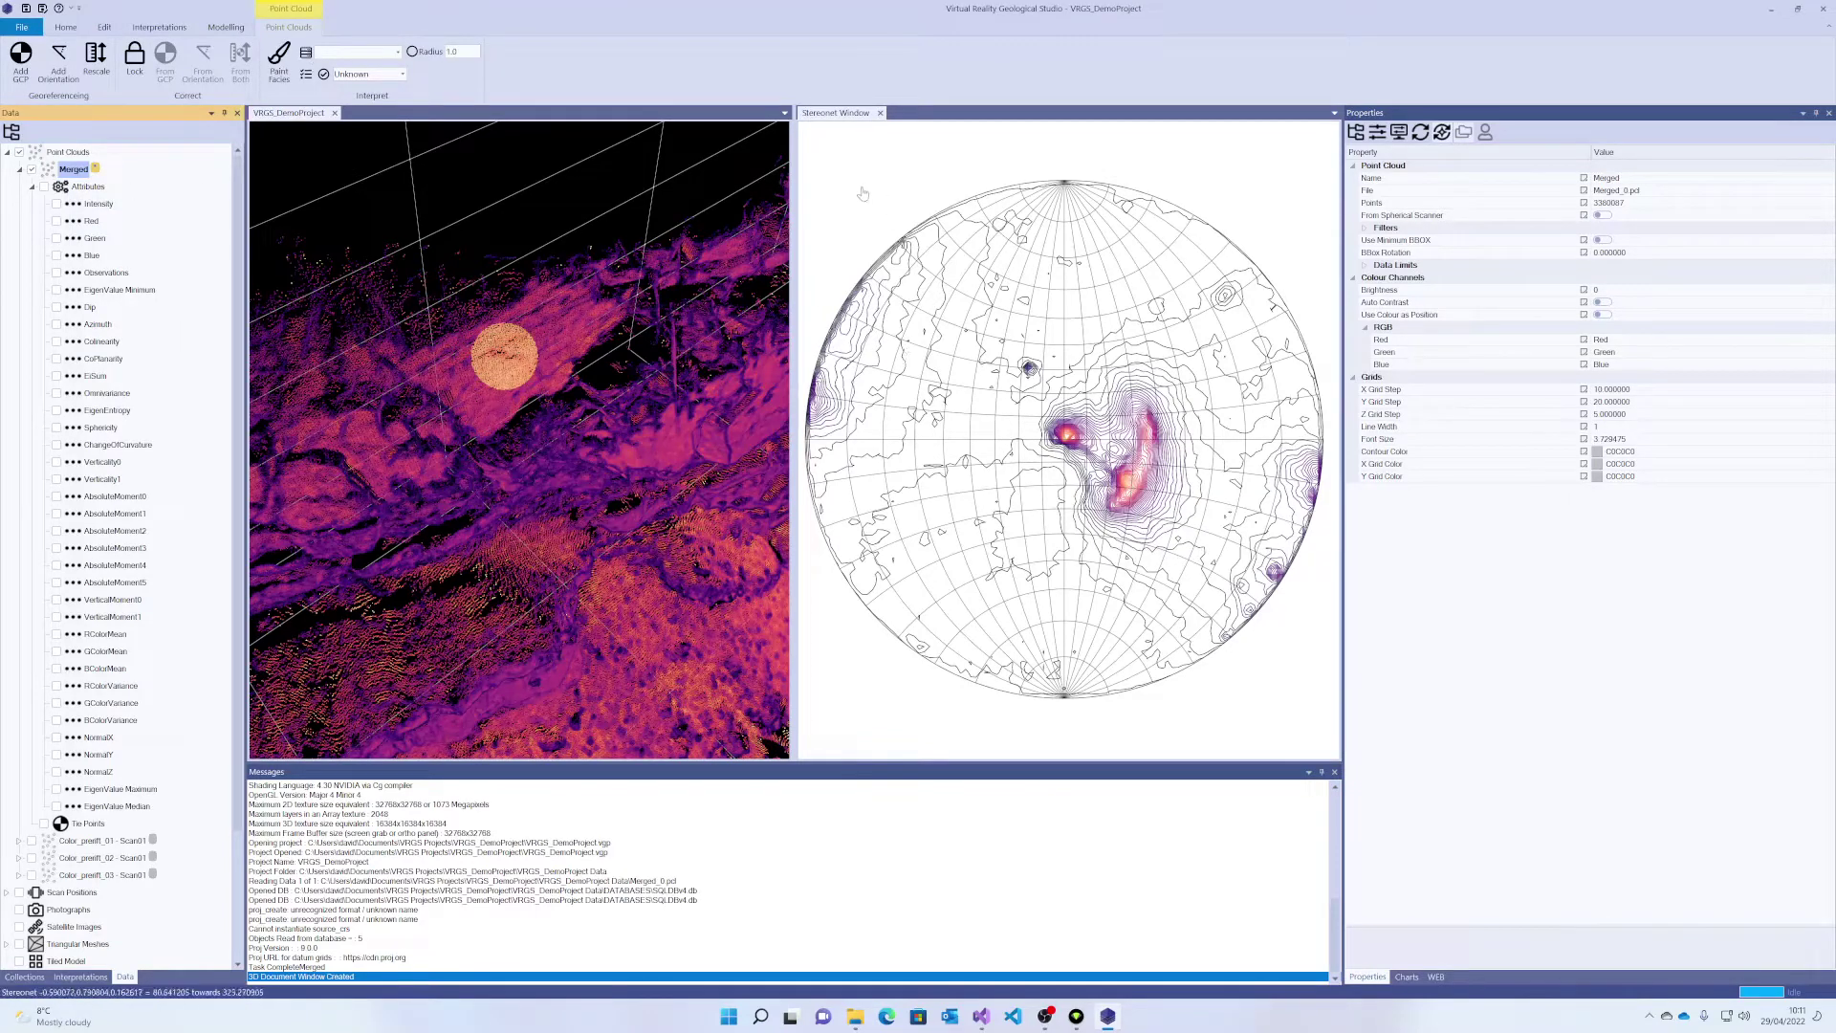
{"action": "left_click", "coordinate": [842, 118]}
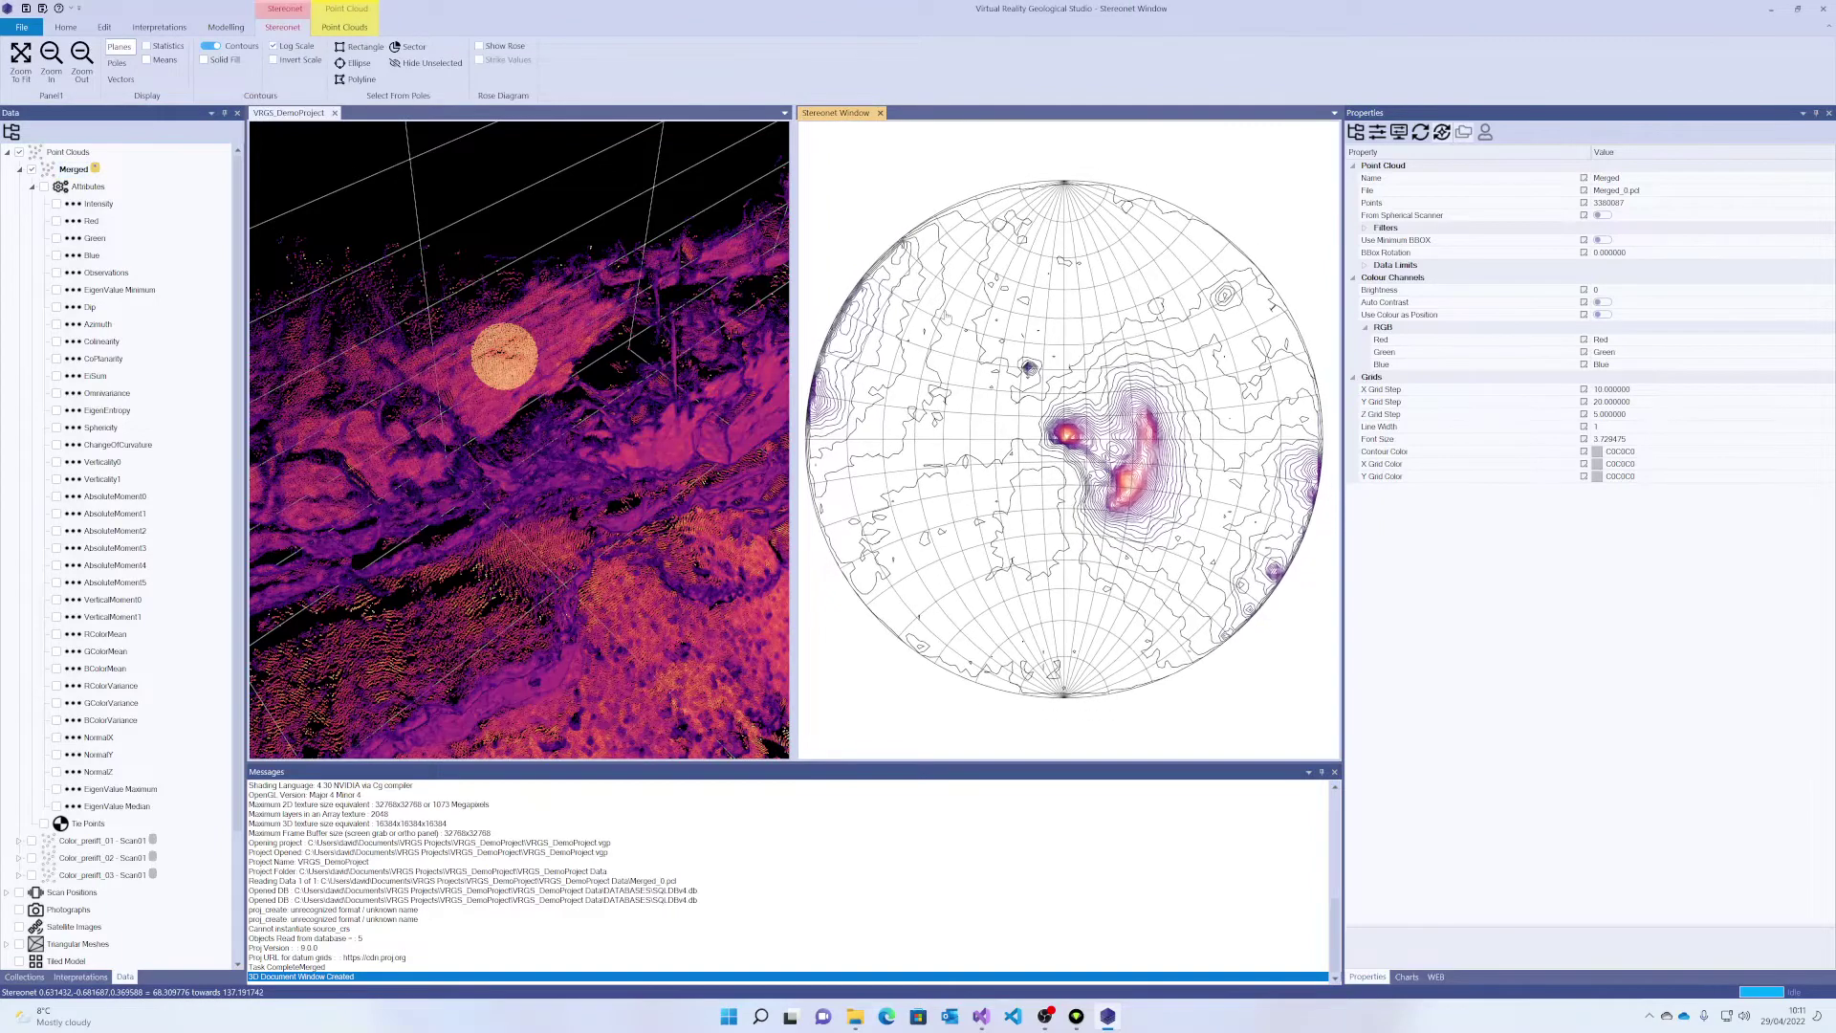
- Show the poles of the selected rock-face points on the stereonet, and hide them again
{"action": "scroll", "coordinate": [945, 316], "scroll_direction": "down", "scroll_amount": 1}
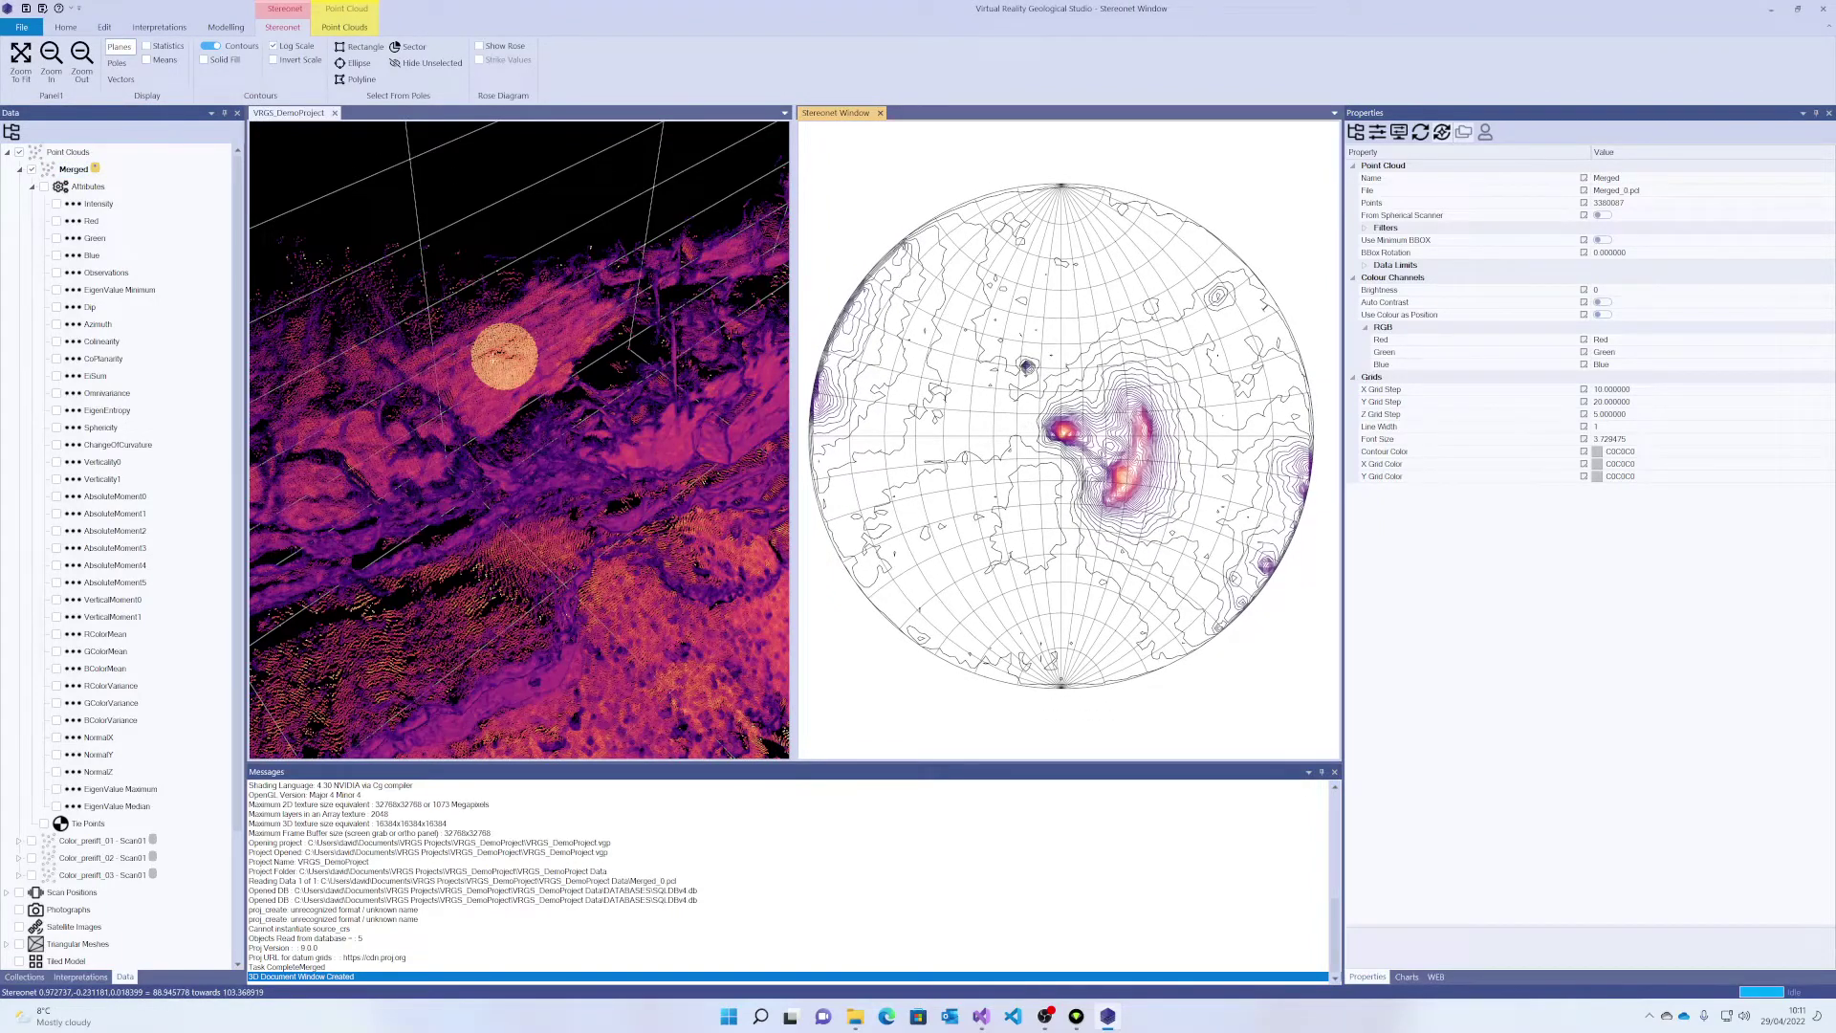
{"action": "left_click", "coordinate": [117, 63]}
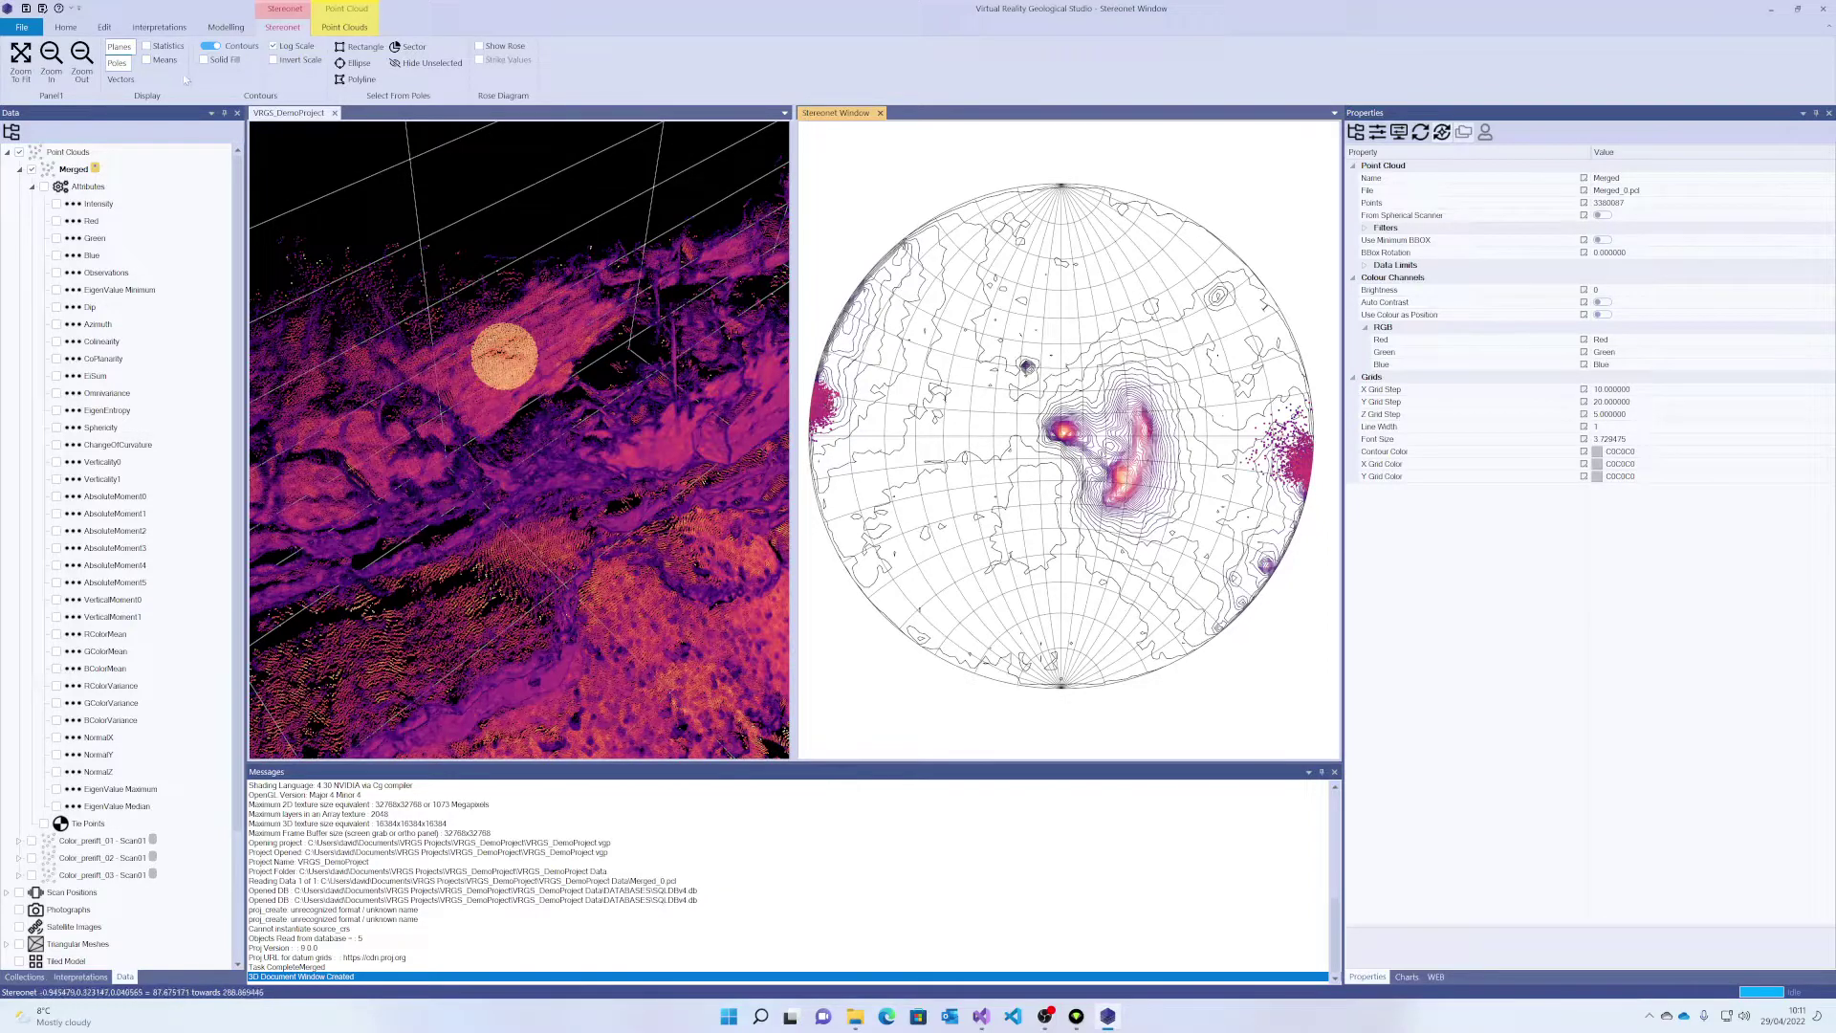
{"action": "left_click", "coordinate": [119, 63]}
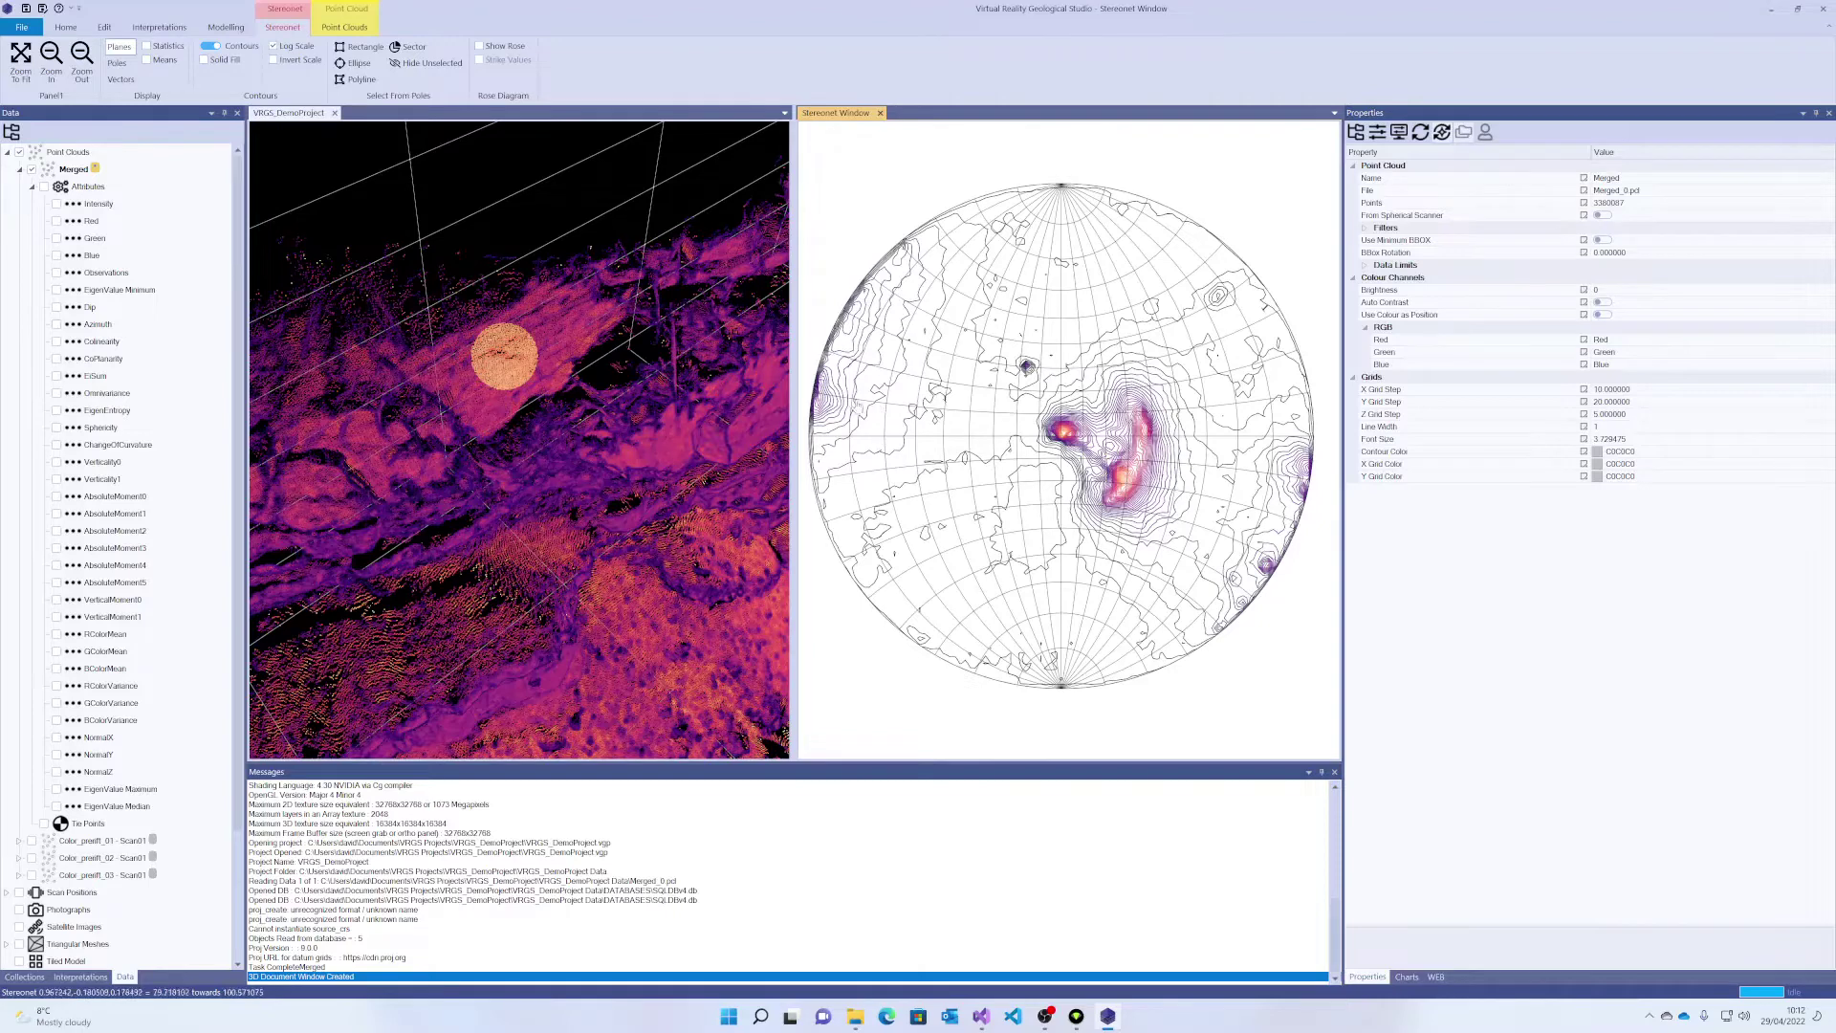
- Select the matching orientations with ellipses around the pole clusters on the stereonet's eastern and western rims
{"action": "scroll", "coordinate": [881, 417], "scroll_direction": "down", "scroll_amount": 1}
{"action": "scroll", "coordinate": [881, 417], "scroll_direction": "down", "scroll_amount": 1}
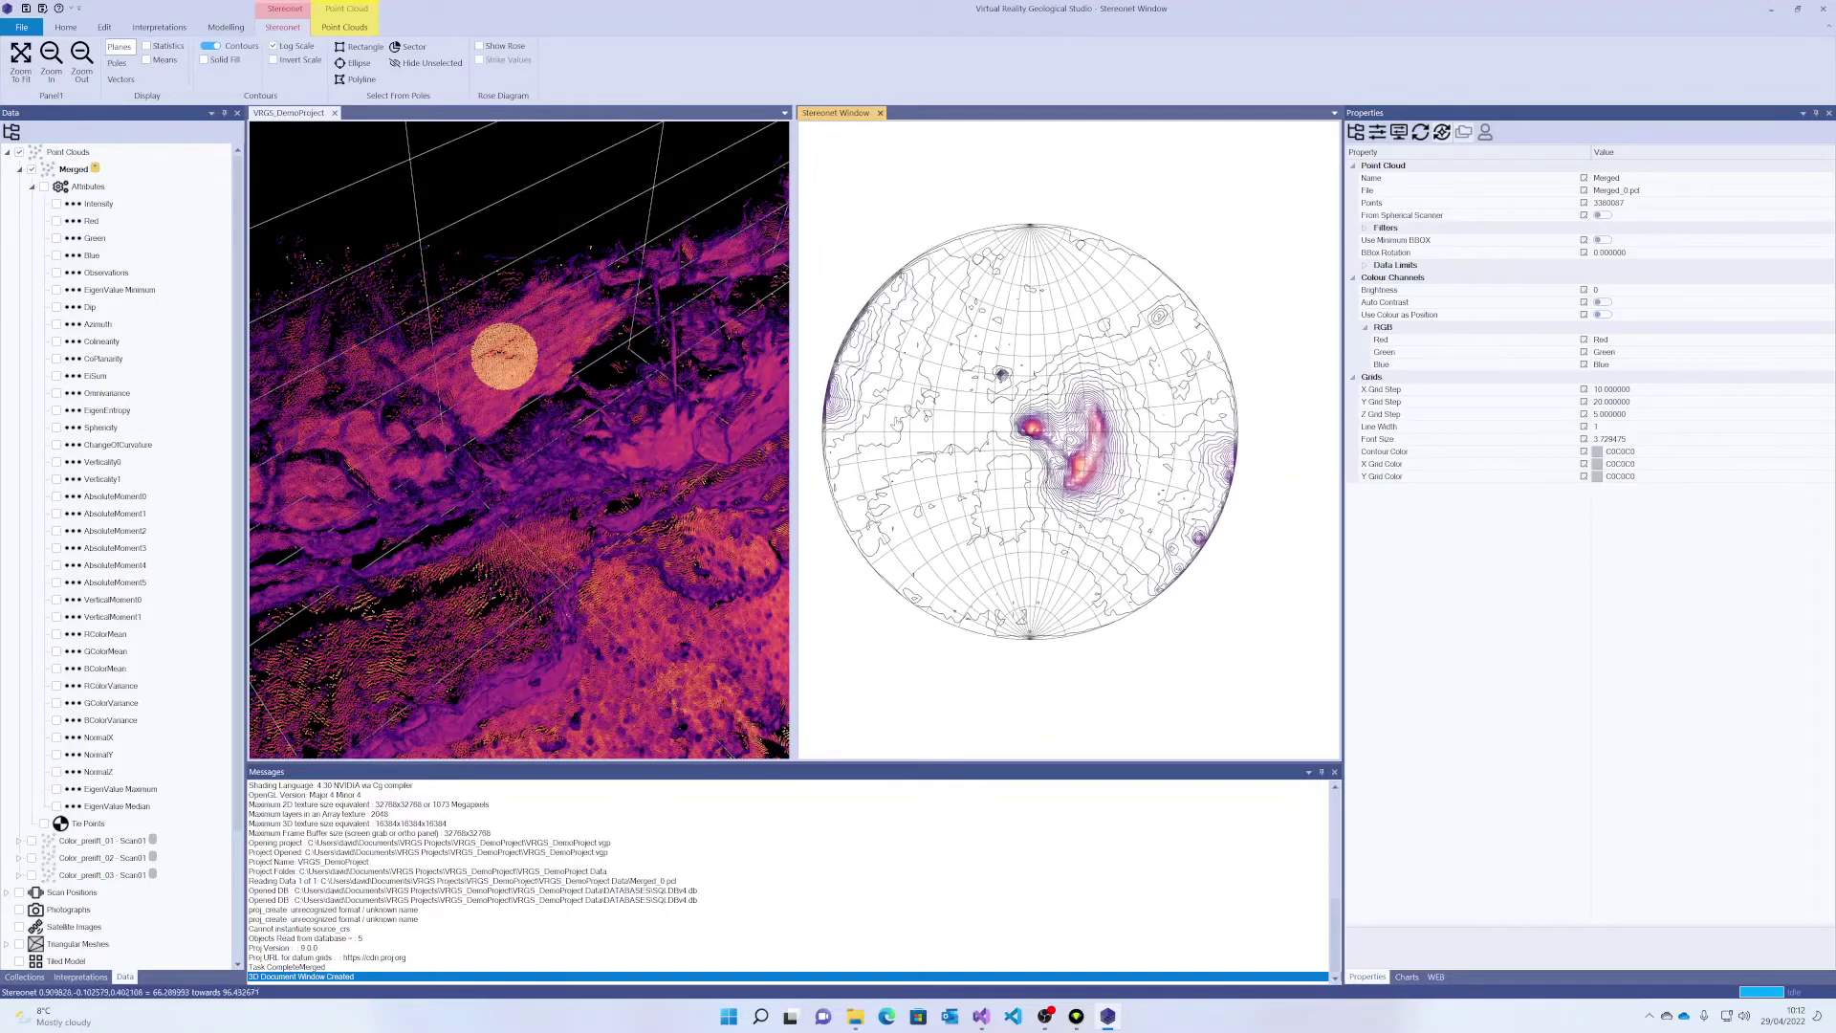
{"action": "left_click", "coordinate": [350, 65]}
{"action": "left_click_drag", "start_coordinate": [1231, 465], "coordinate": [1251, 495]}
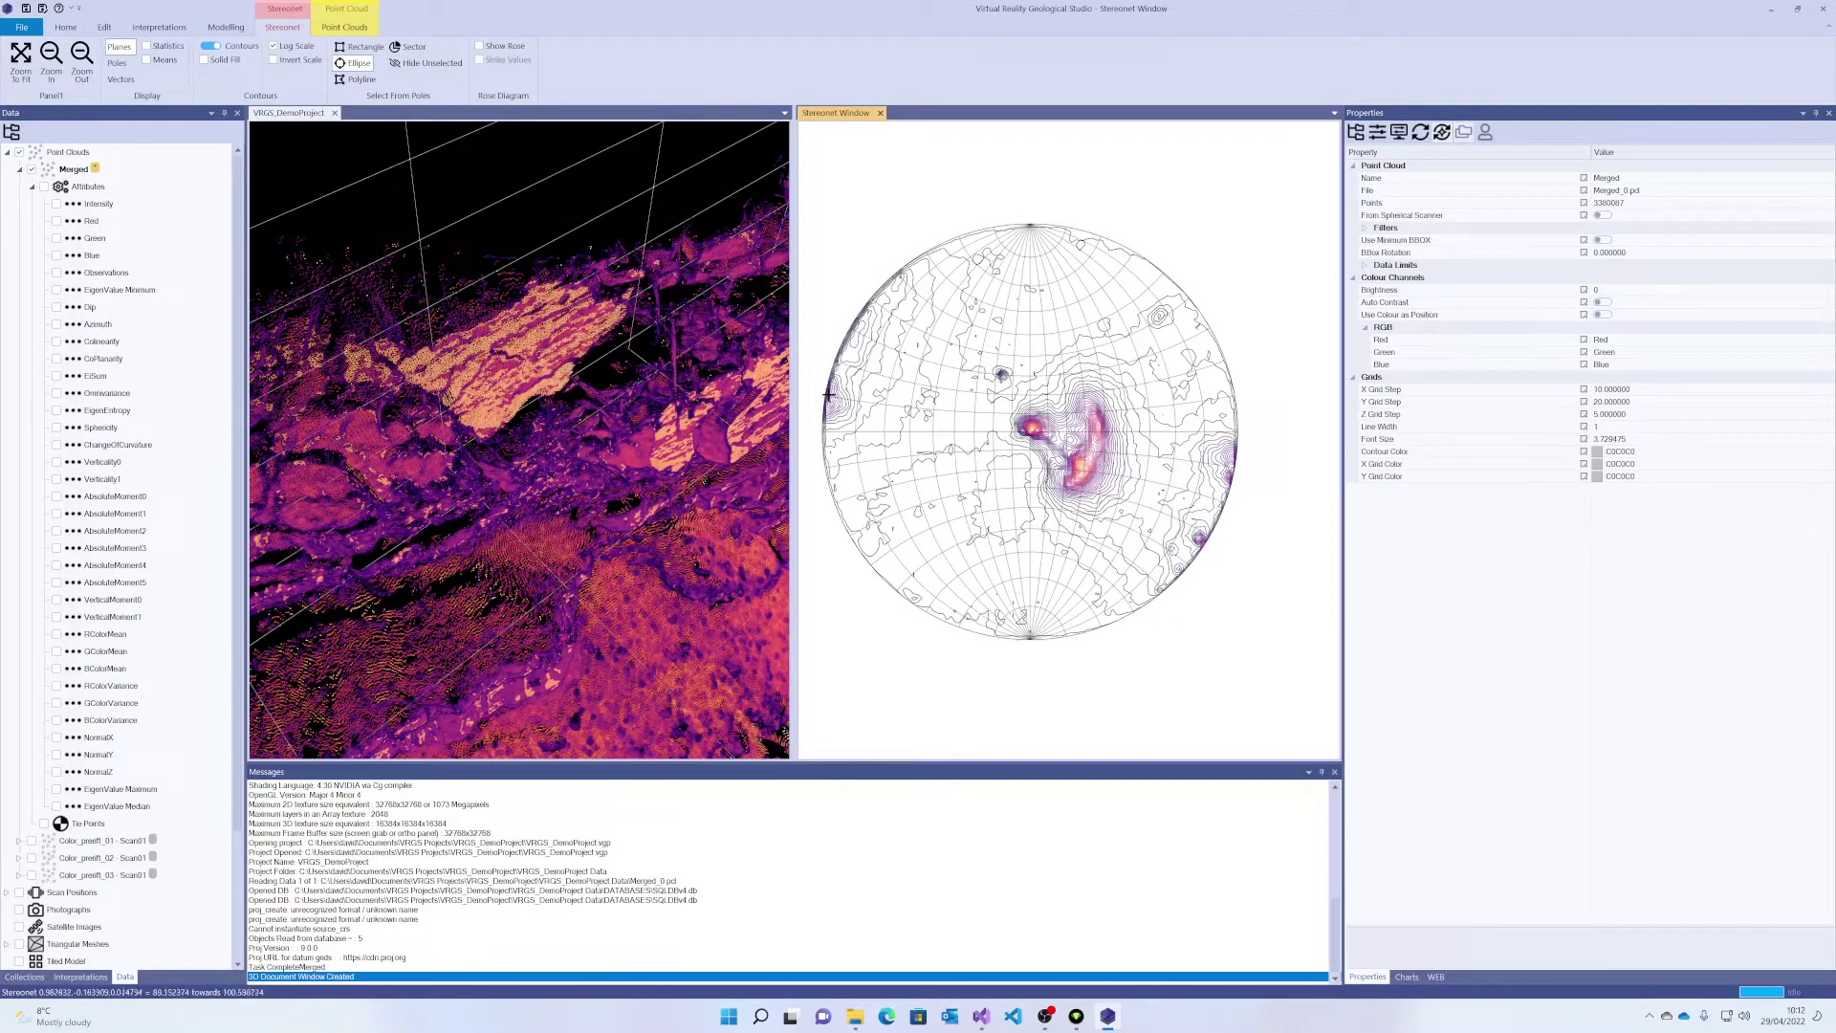
{"action": "left_click_drag", "start_coordinate": [828, 393], "coordinate": [878, 435]}
{"action": "left_click_drag", "start_coordinate": [612, 385], "coordinate": [631, 376]}
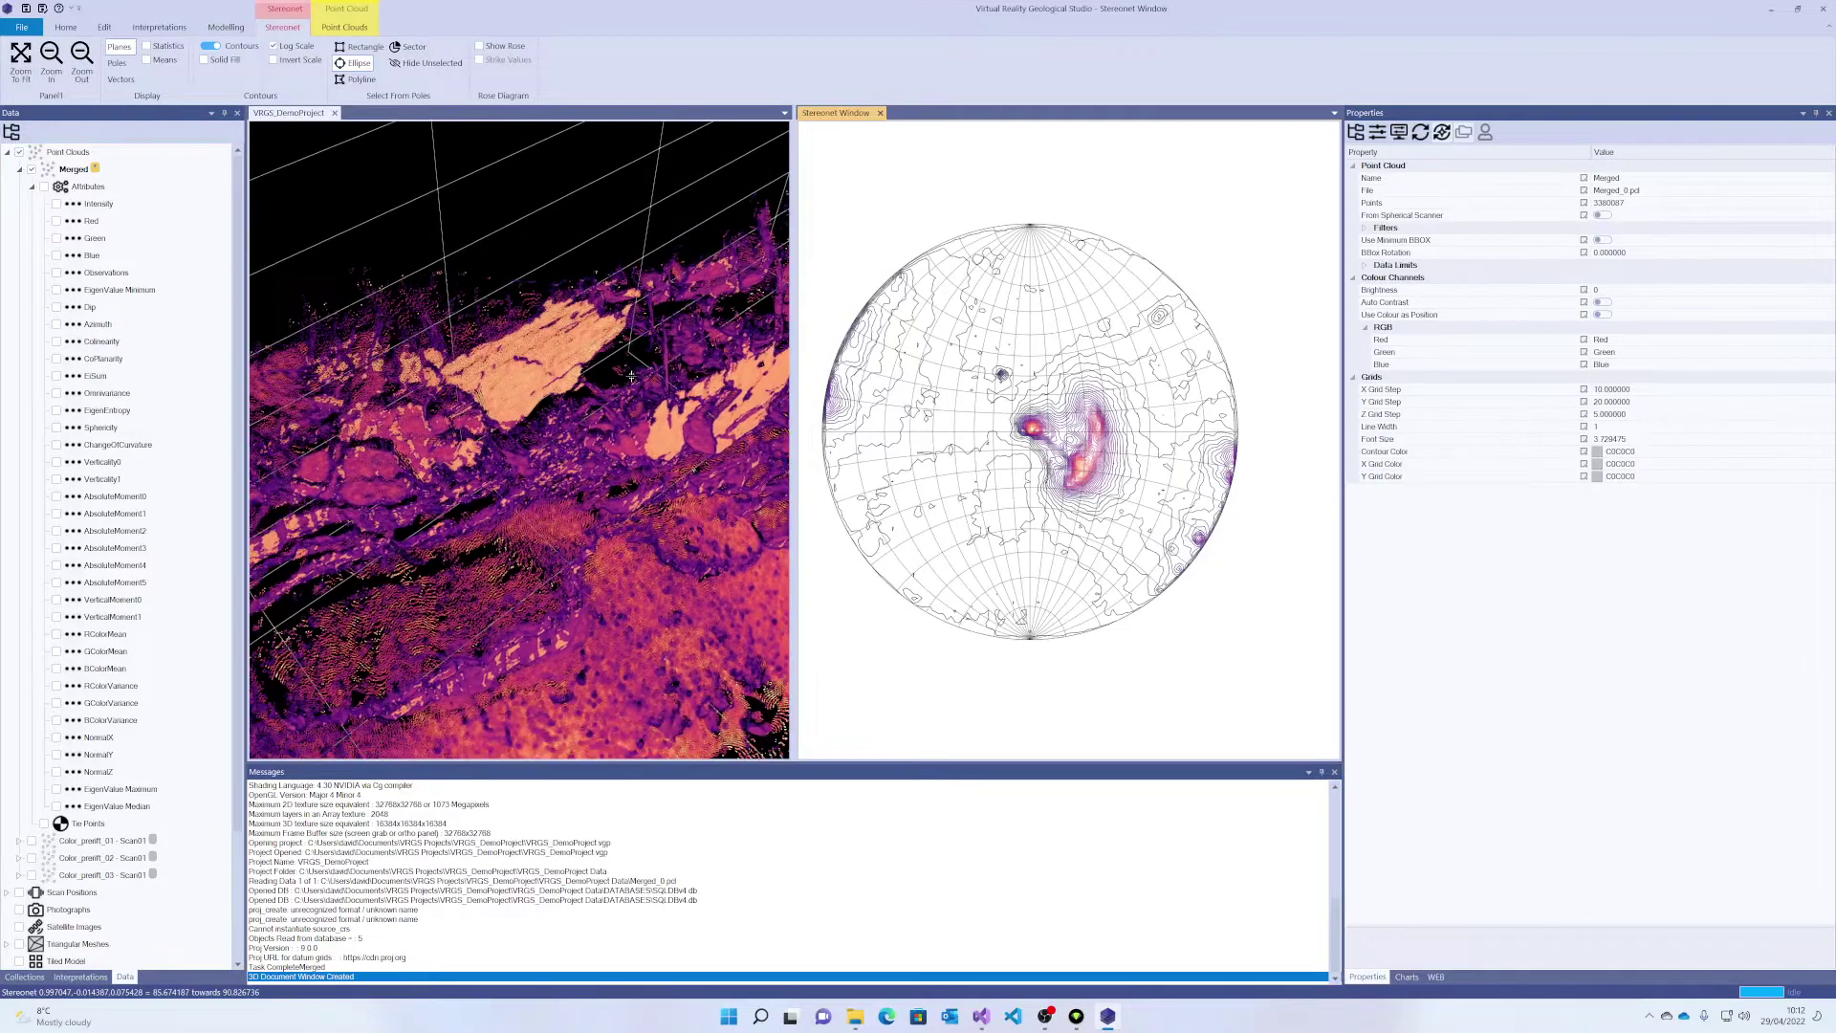
{"action": "scroll", "coordinate": [632, 376], "scroll_direction": "down", "scroll_amount": 5}
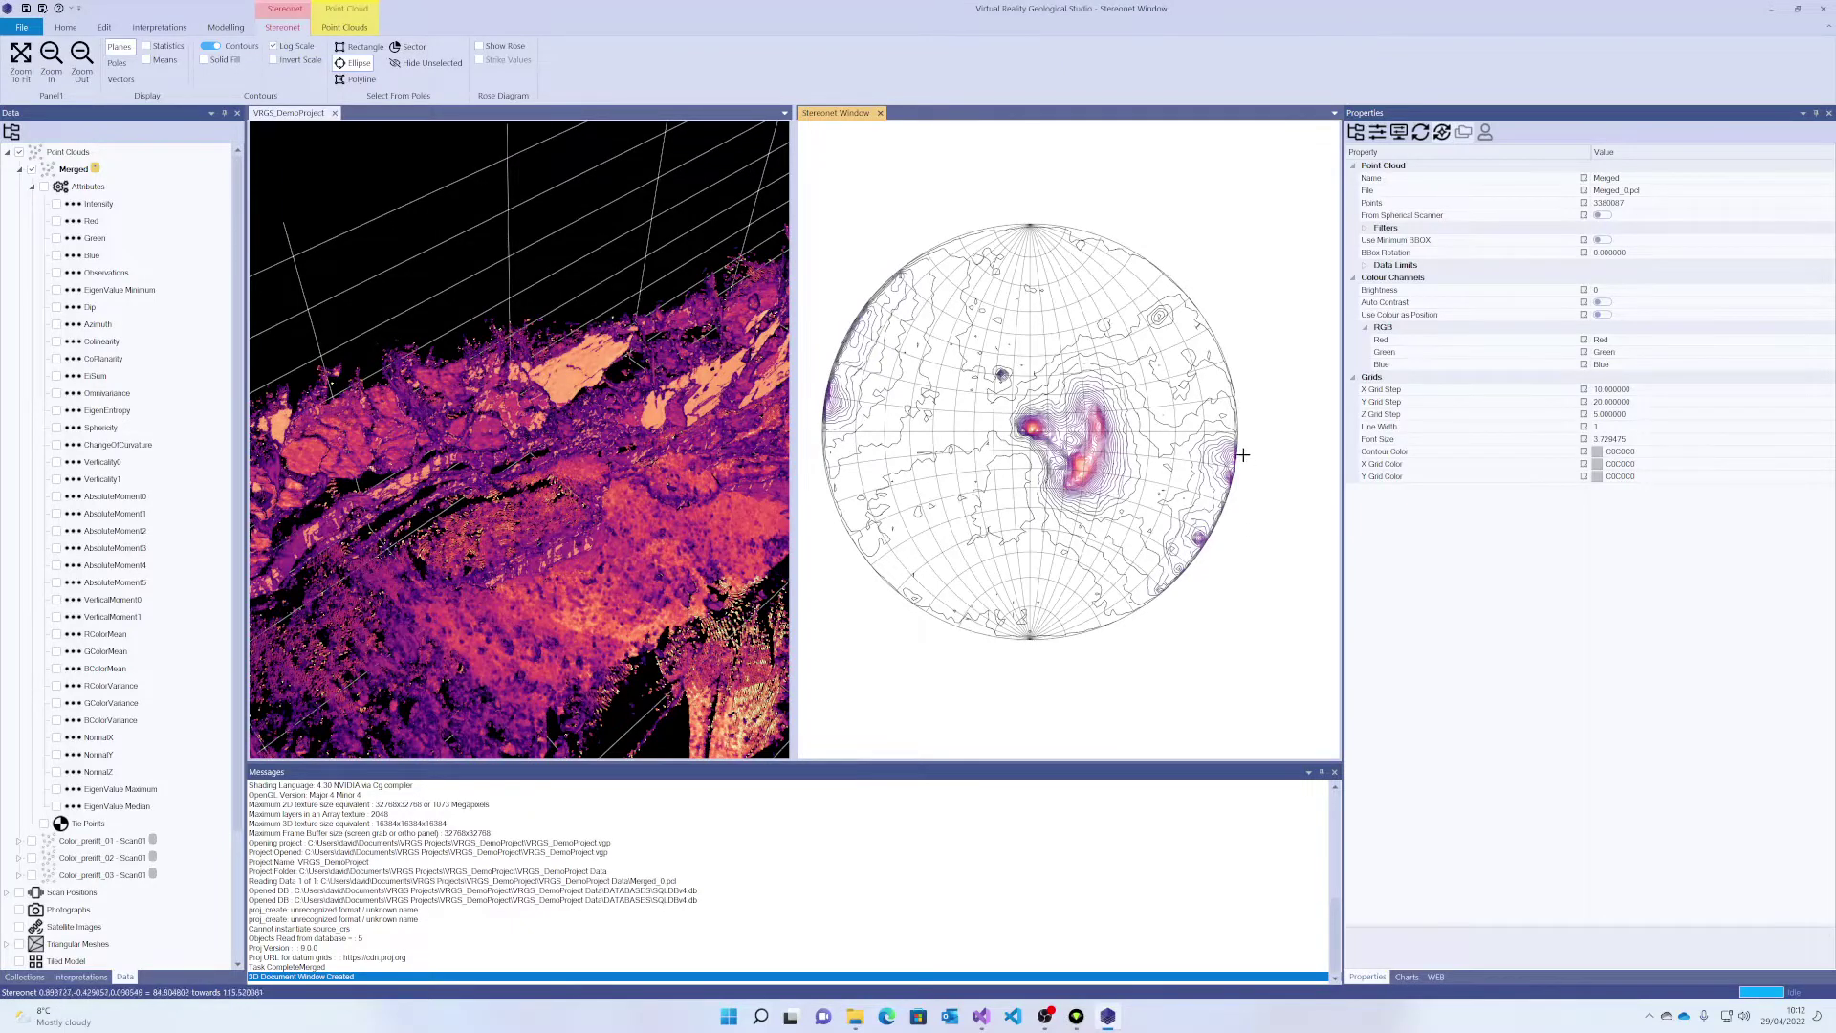
- Return to the 3D project window and add a new facies map to the Merged point cloud
{"action": "left_click", "coordinate": [346, 28]}
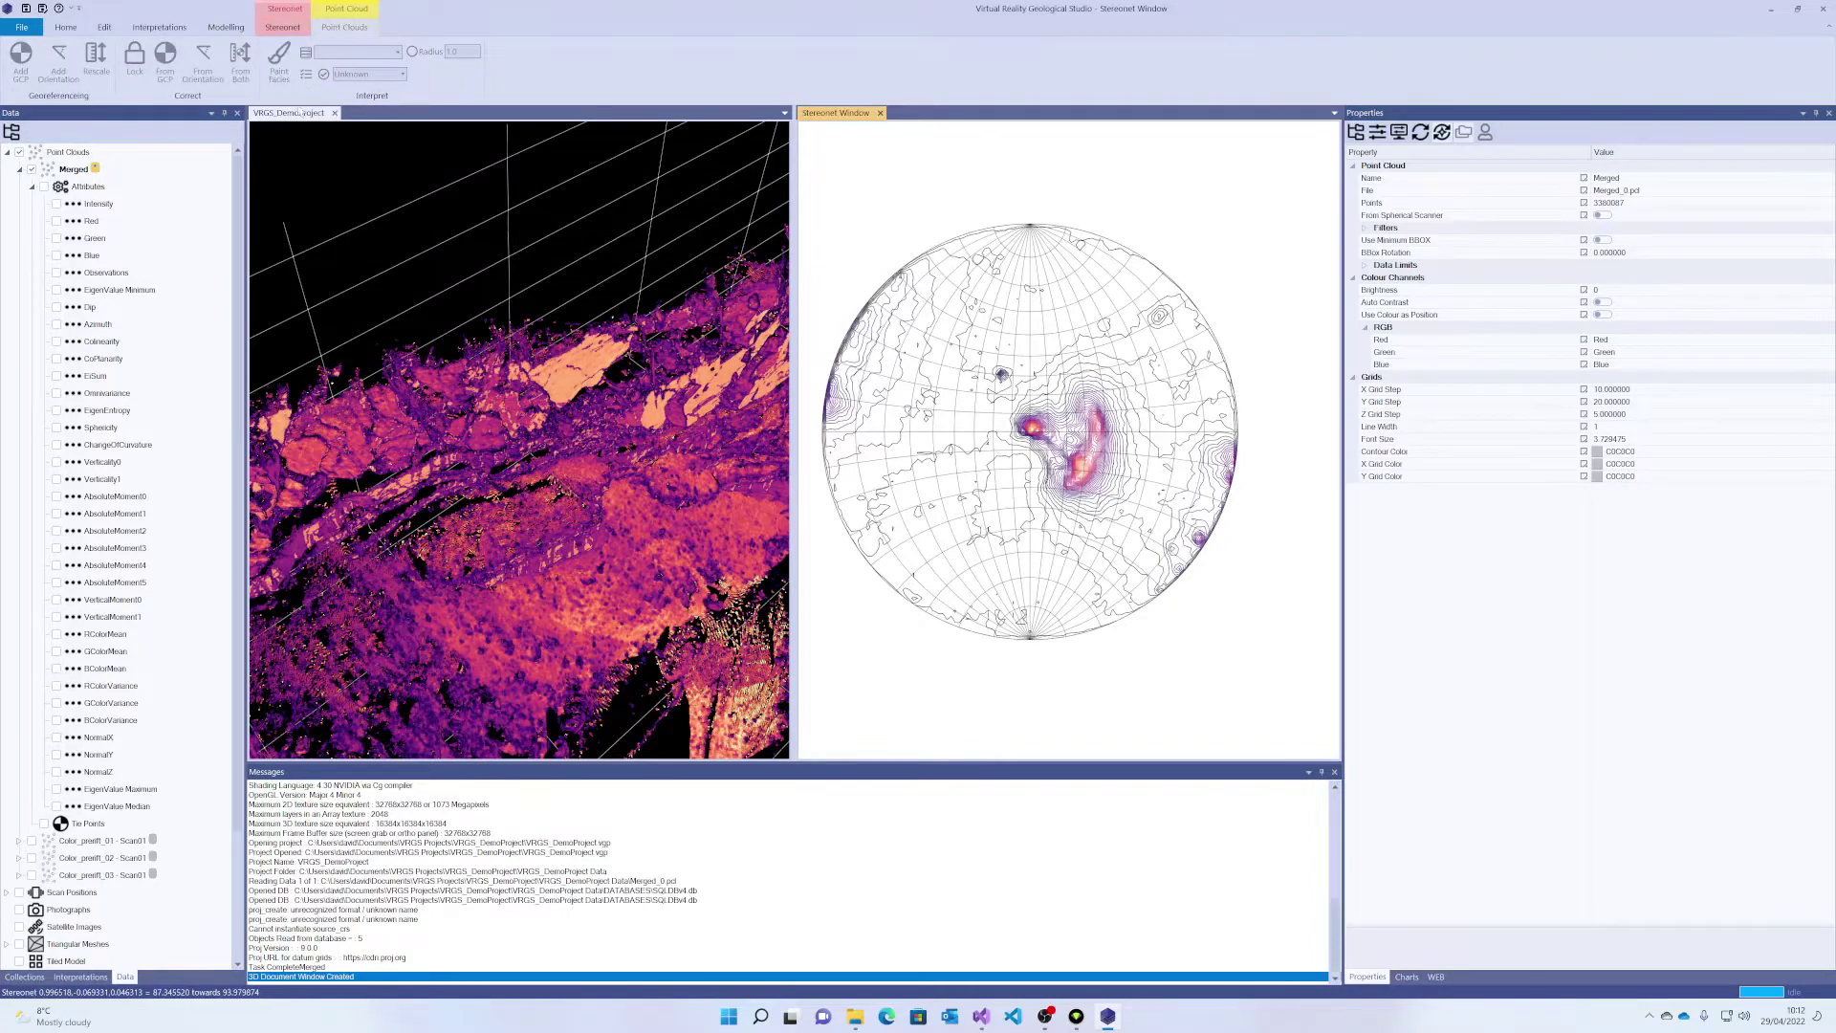
{"action": "left_click", "coordinate": [300, 113]}
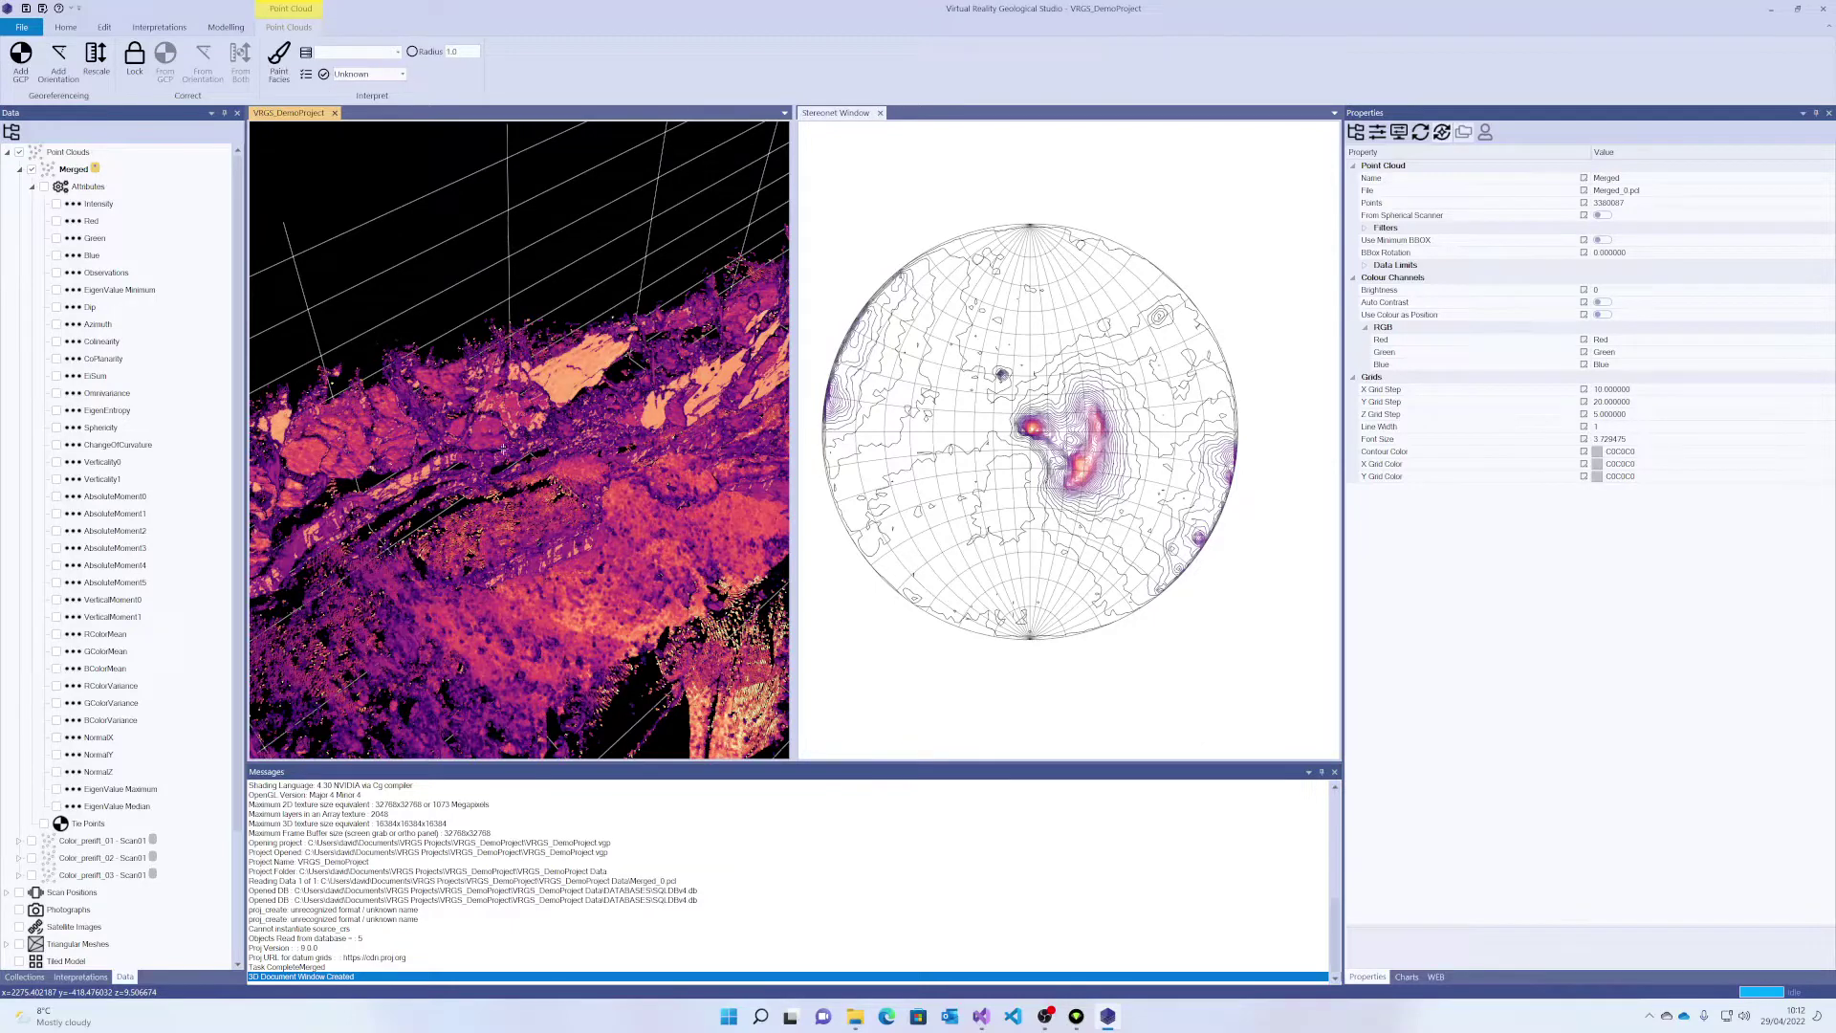
{"action": "left_click", "coordinate": [306, 52]}
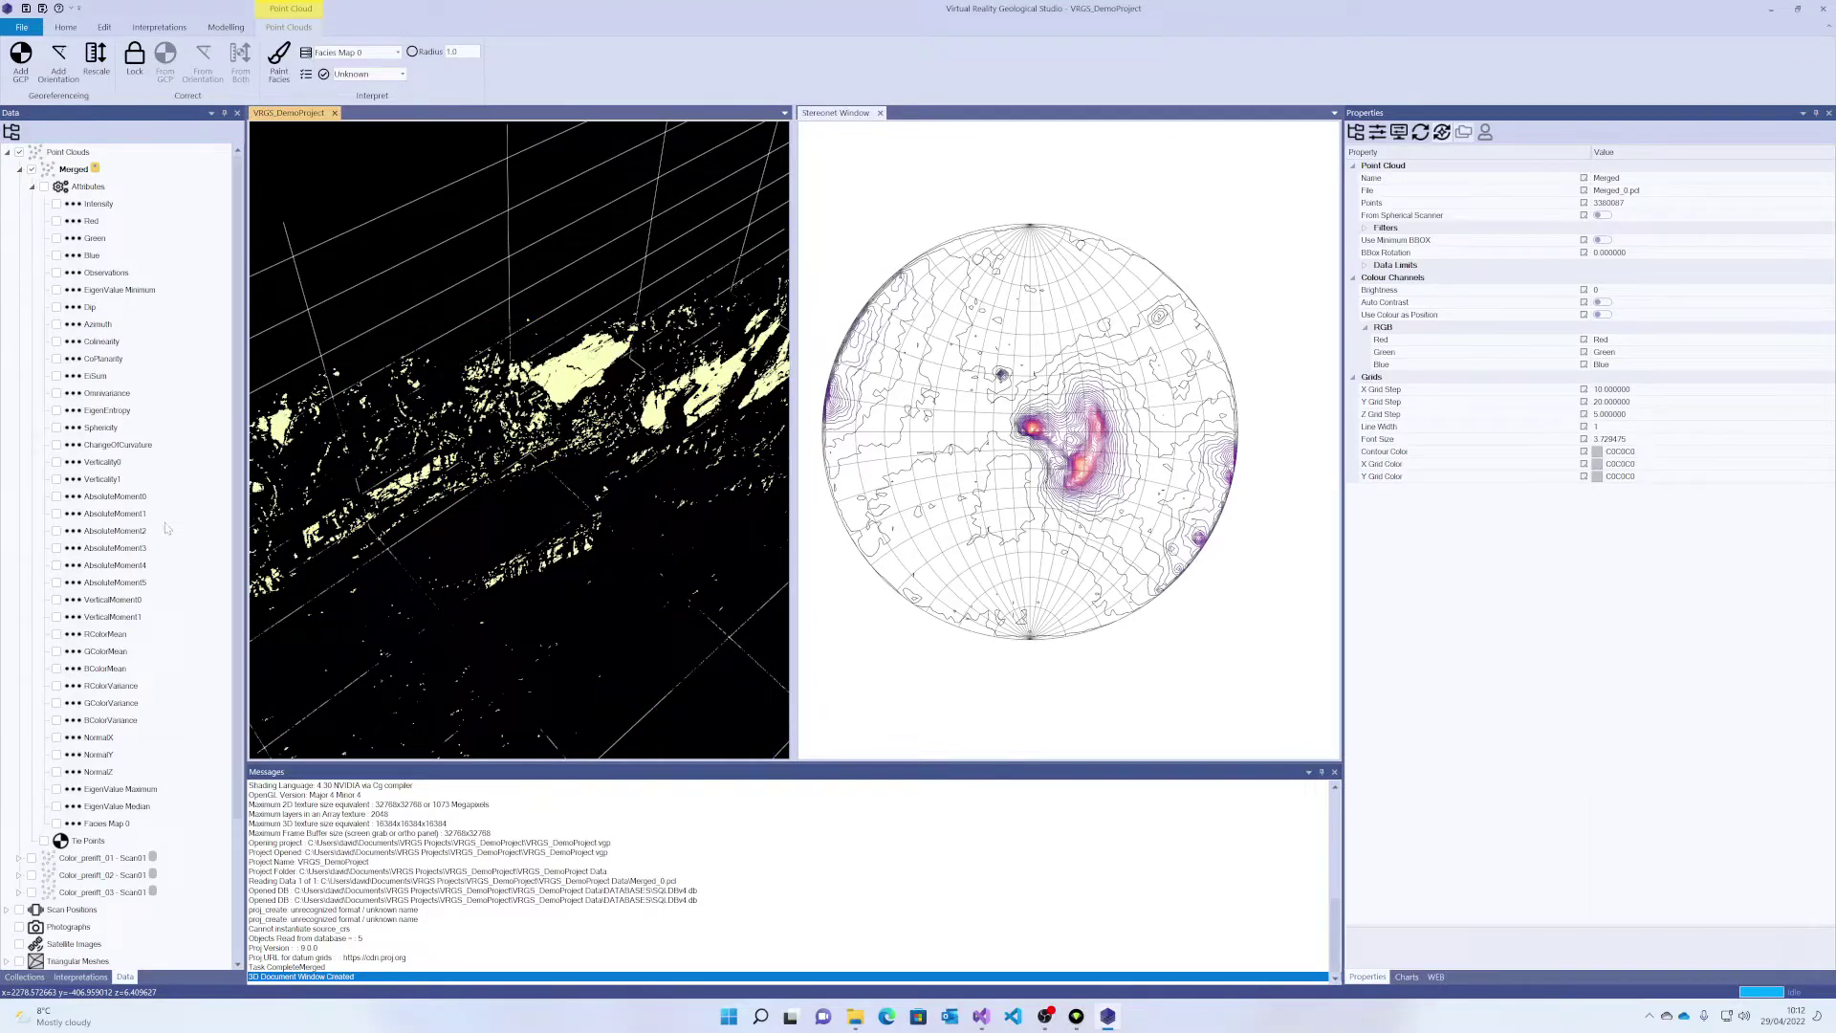
{"action": "scroll", "coordinate": [229, 537], "scroll_direction": "down", "scroll_amount": 1}
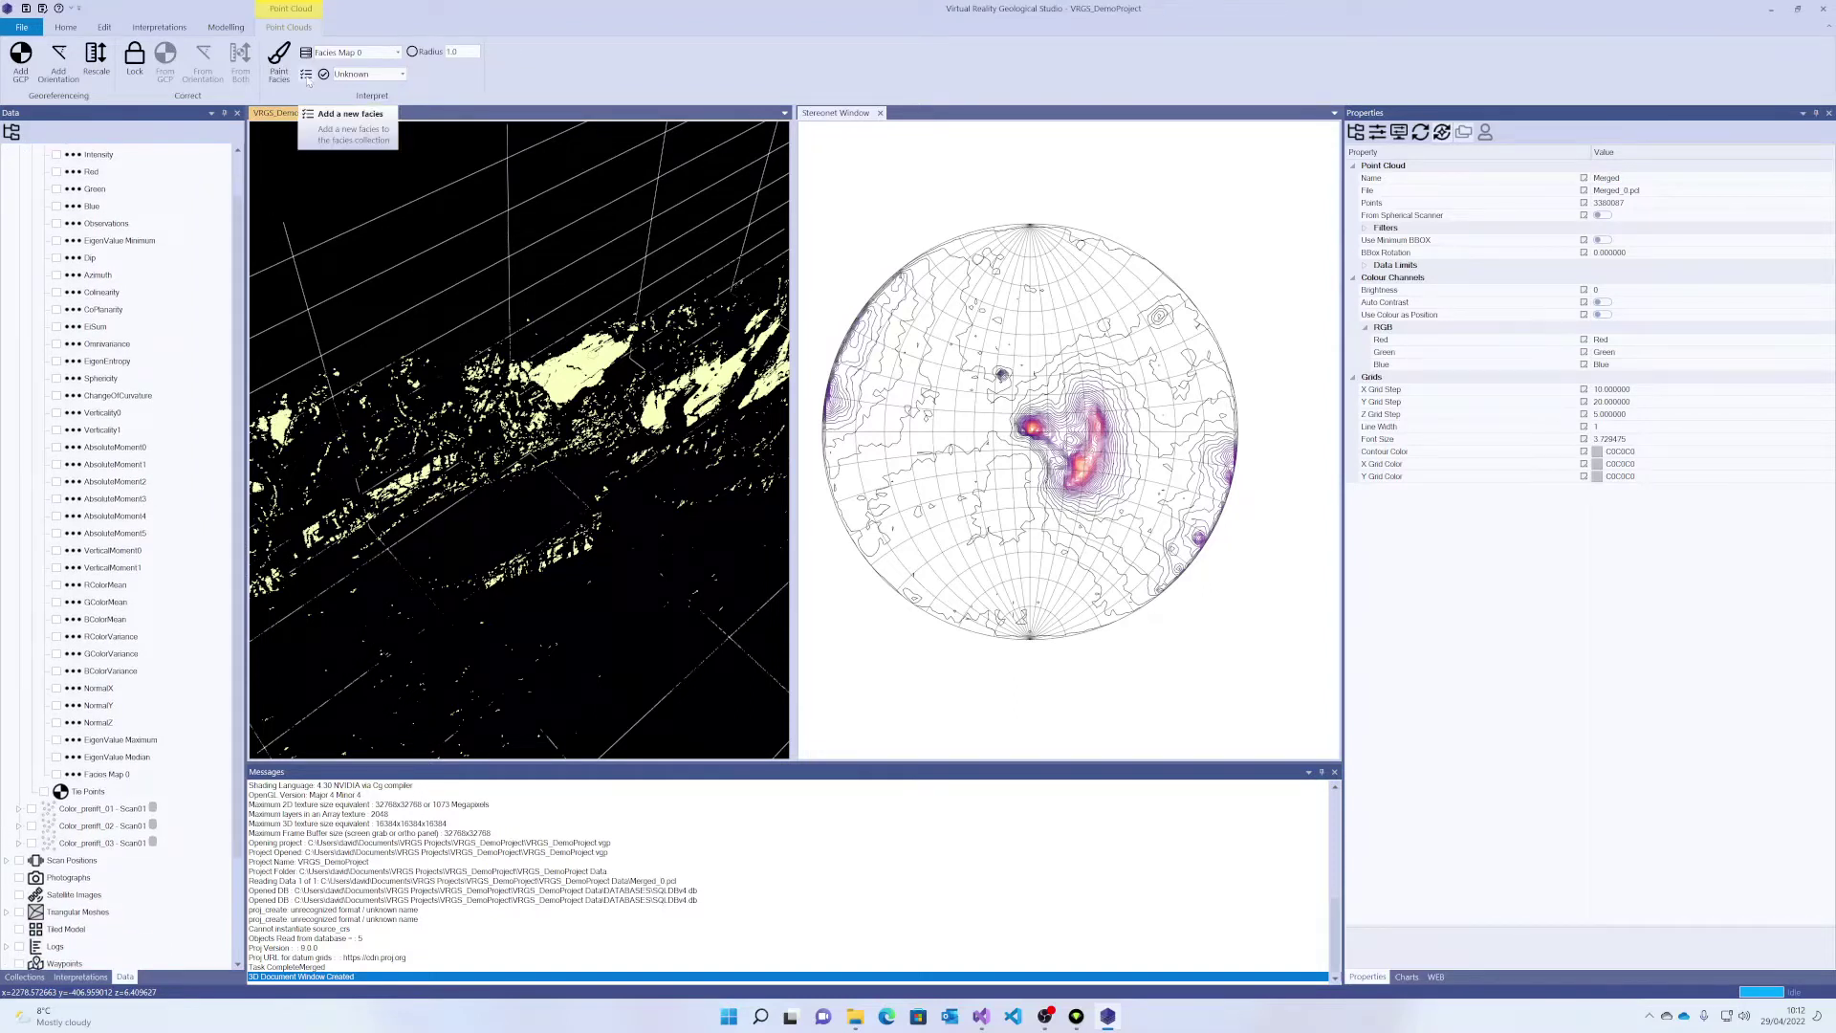
- Create a facies named FS1 and assign the selected points to it
{"action": "left_click", "coordinate": [306, 74]}
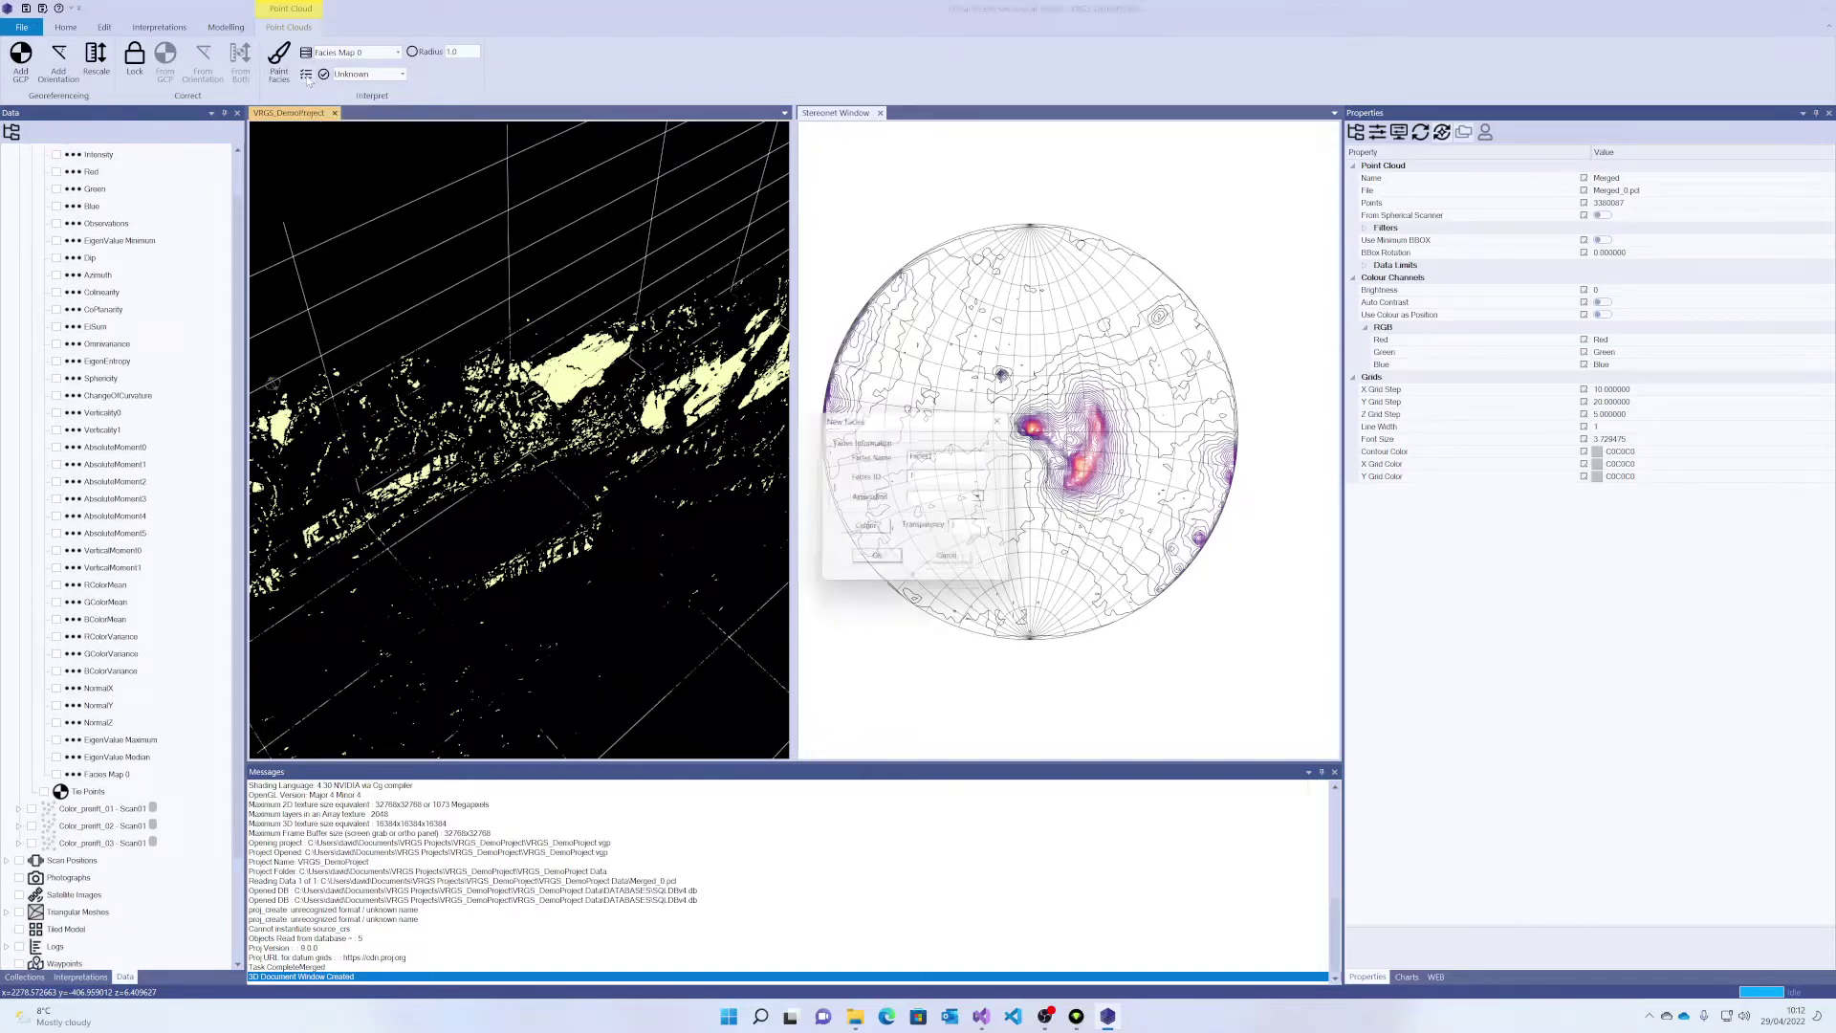
{"action": "left_click_drag", "start_coordinate": [943, 456], "coordinate": [895, 466]}
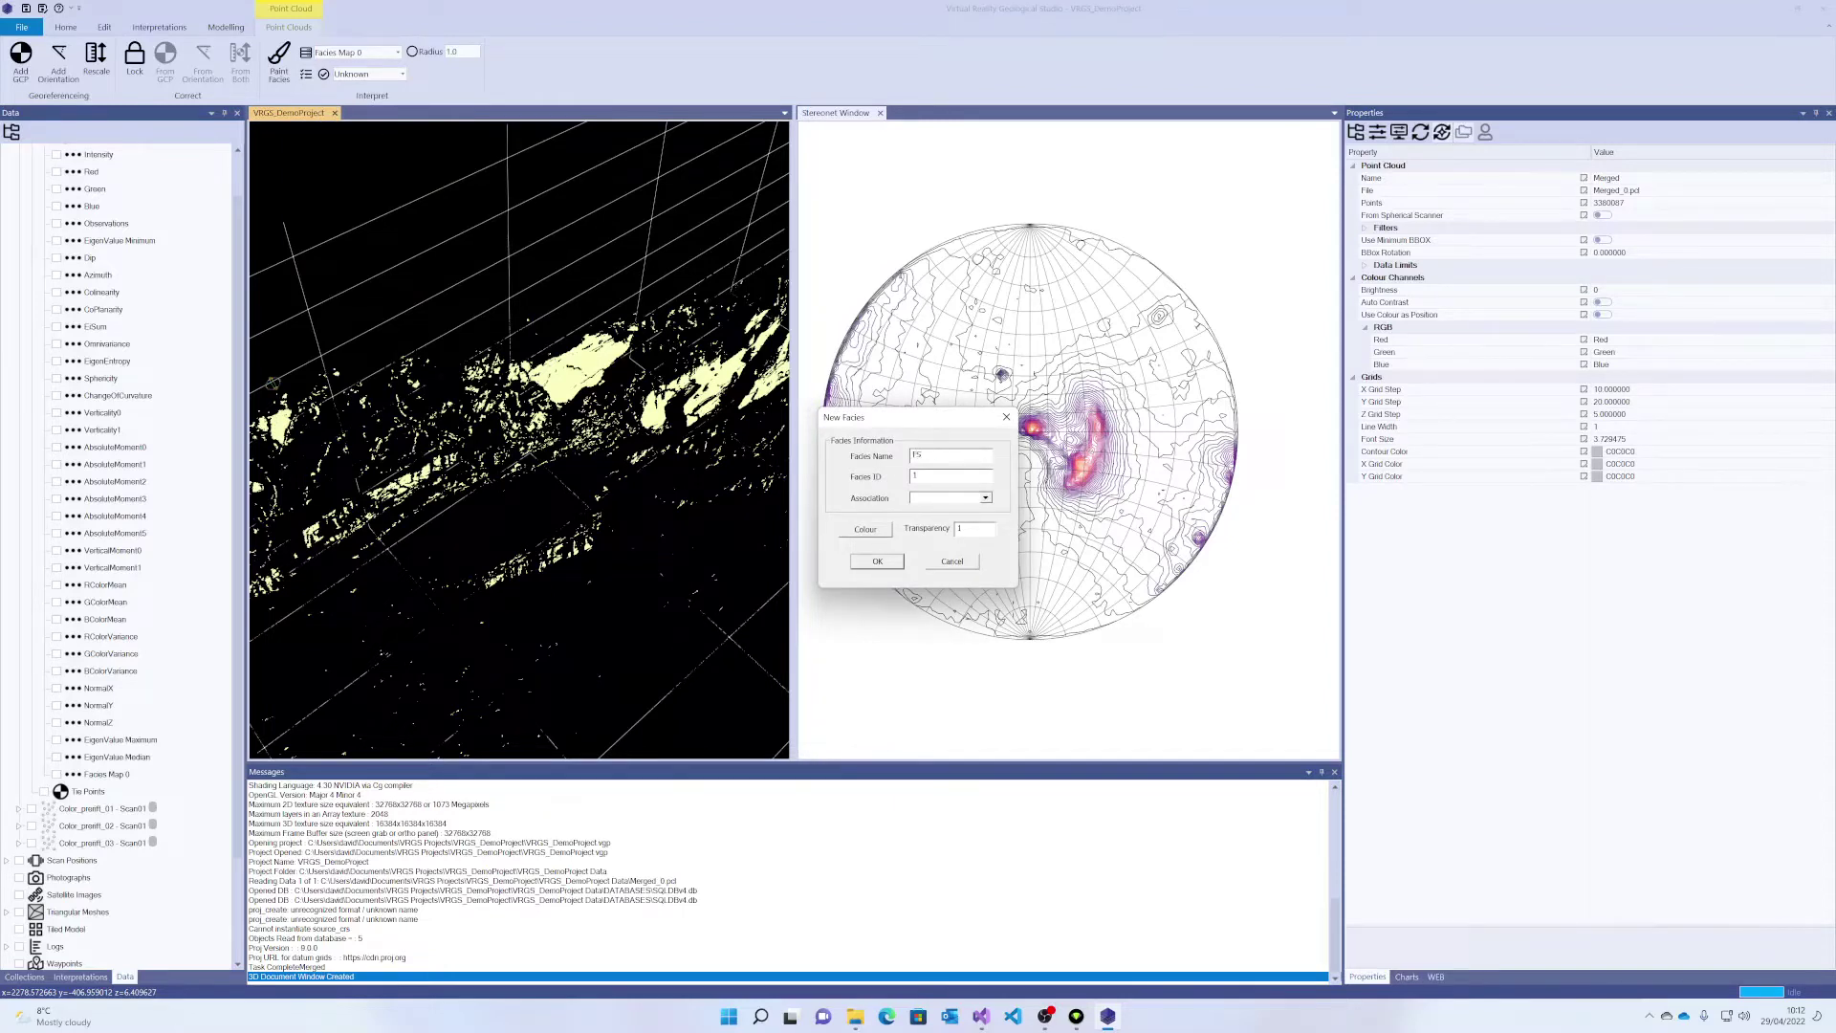
{"action": "left_click", "coordinate": [877, 561]}
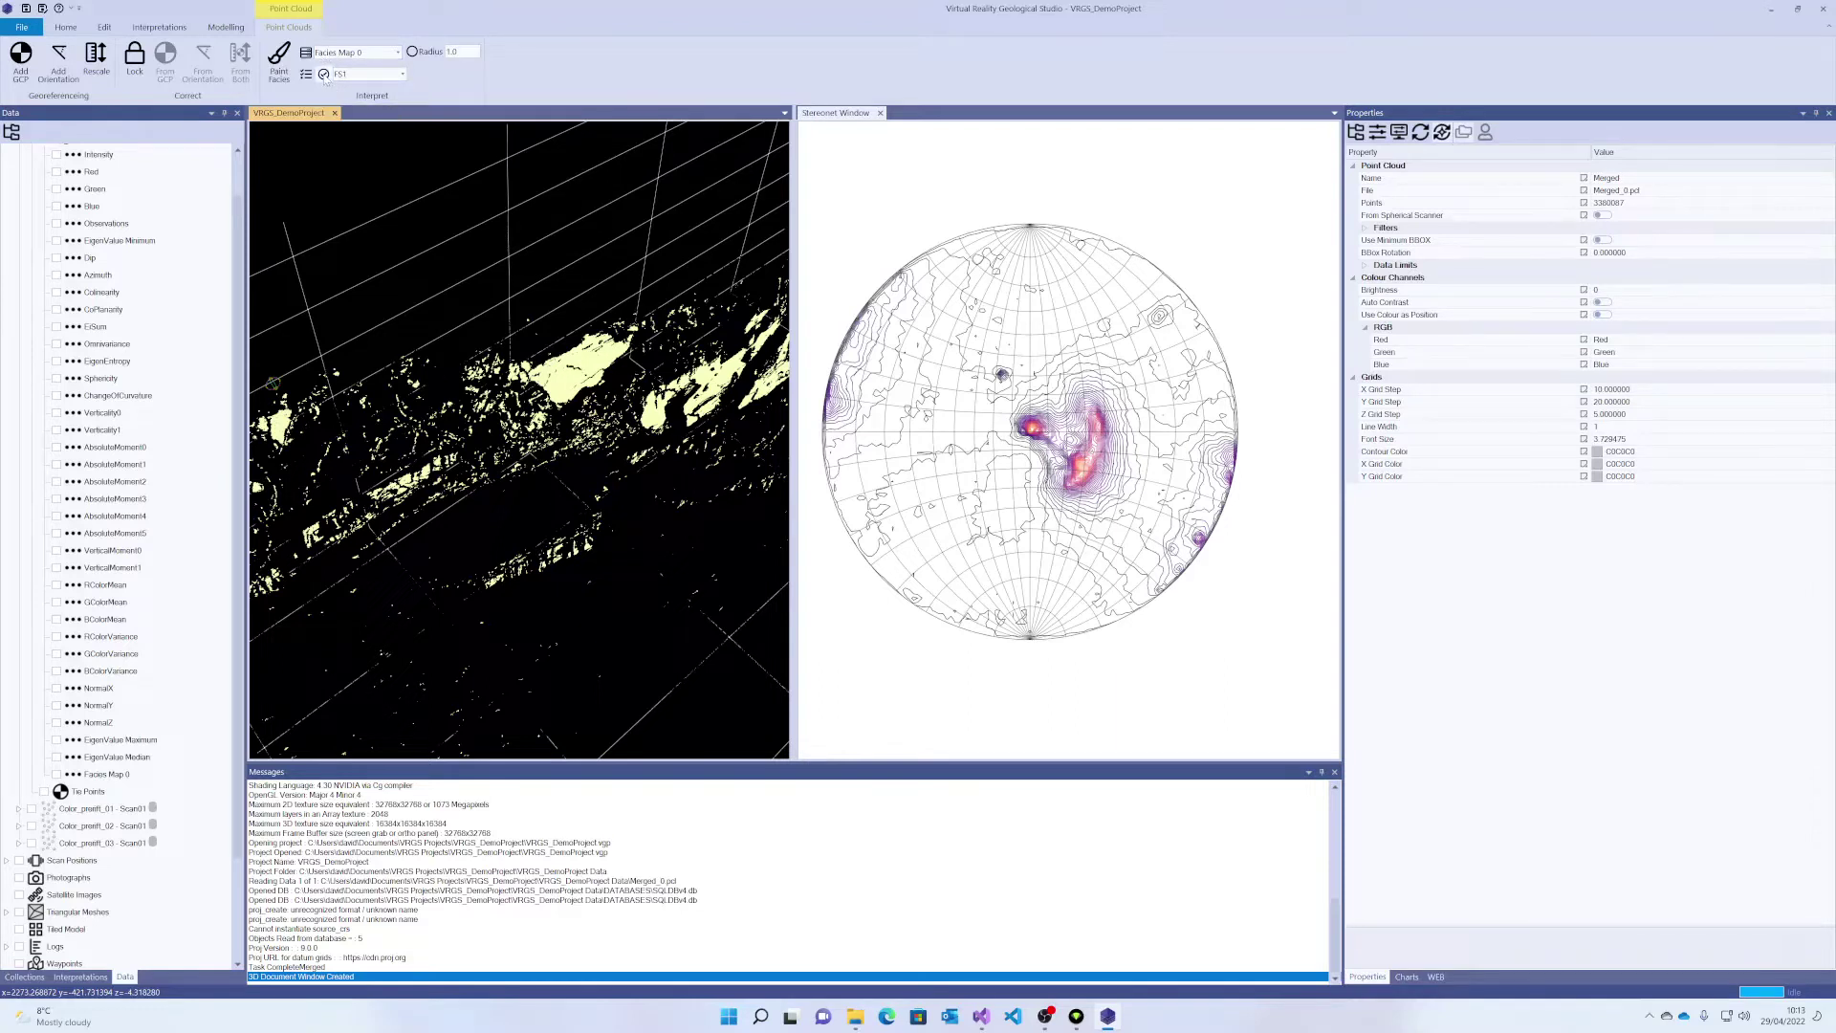
{"action": "left_click", "coordinate": [324, 76]}
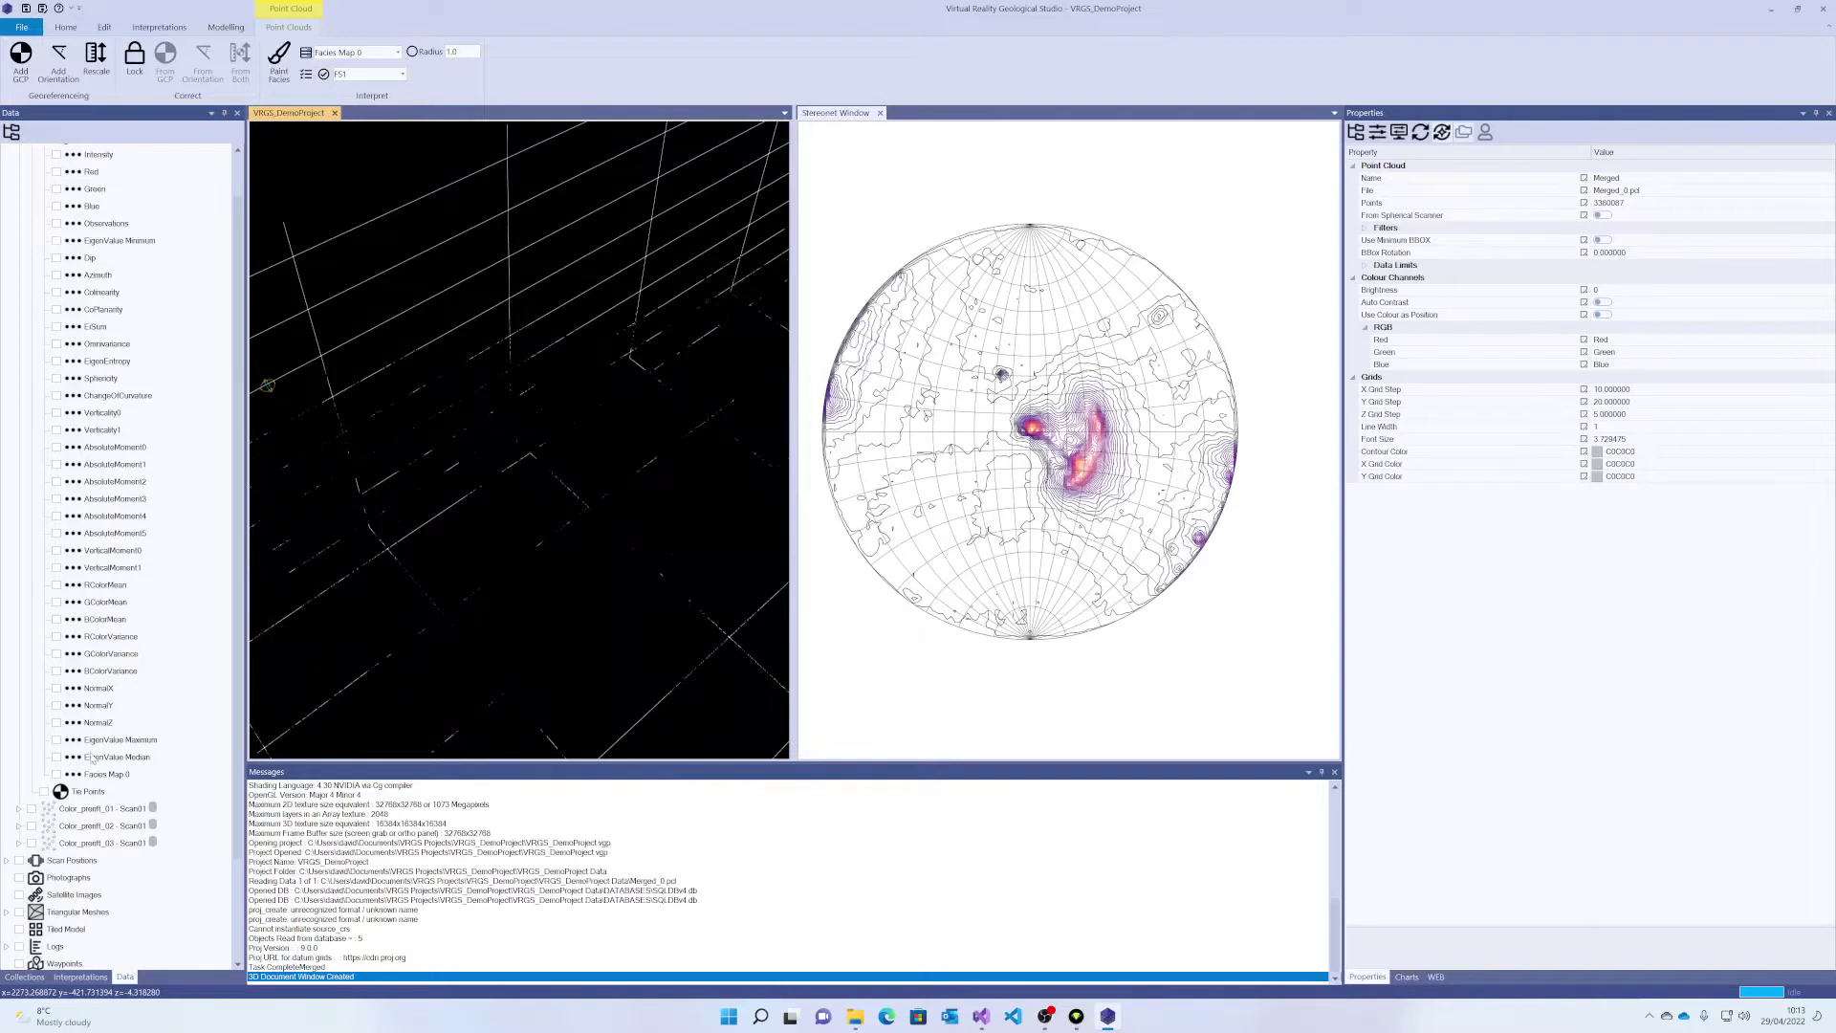
- Toggle Facies Map 0 to check the assigned points, and display the CoPlanarity attribute on the point cloud
{"action": "left_click", "coordinate": [57, 773]}
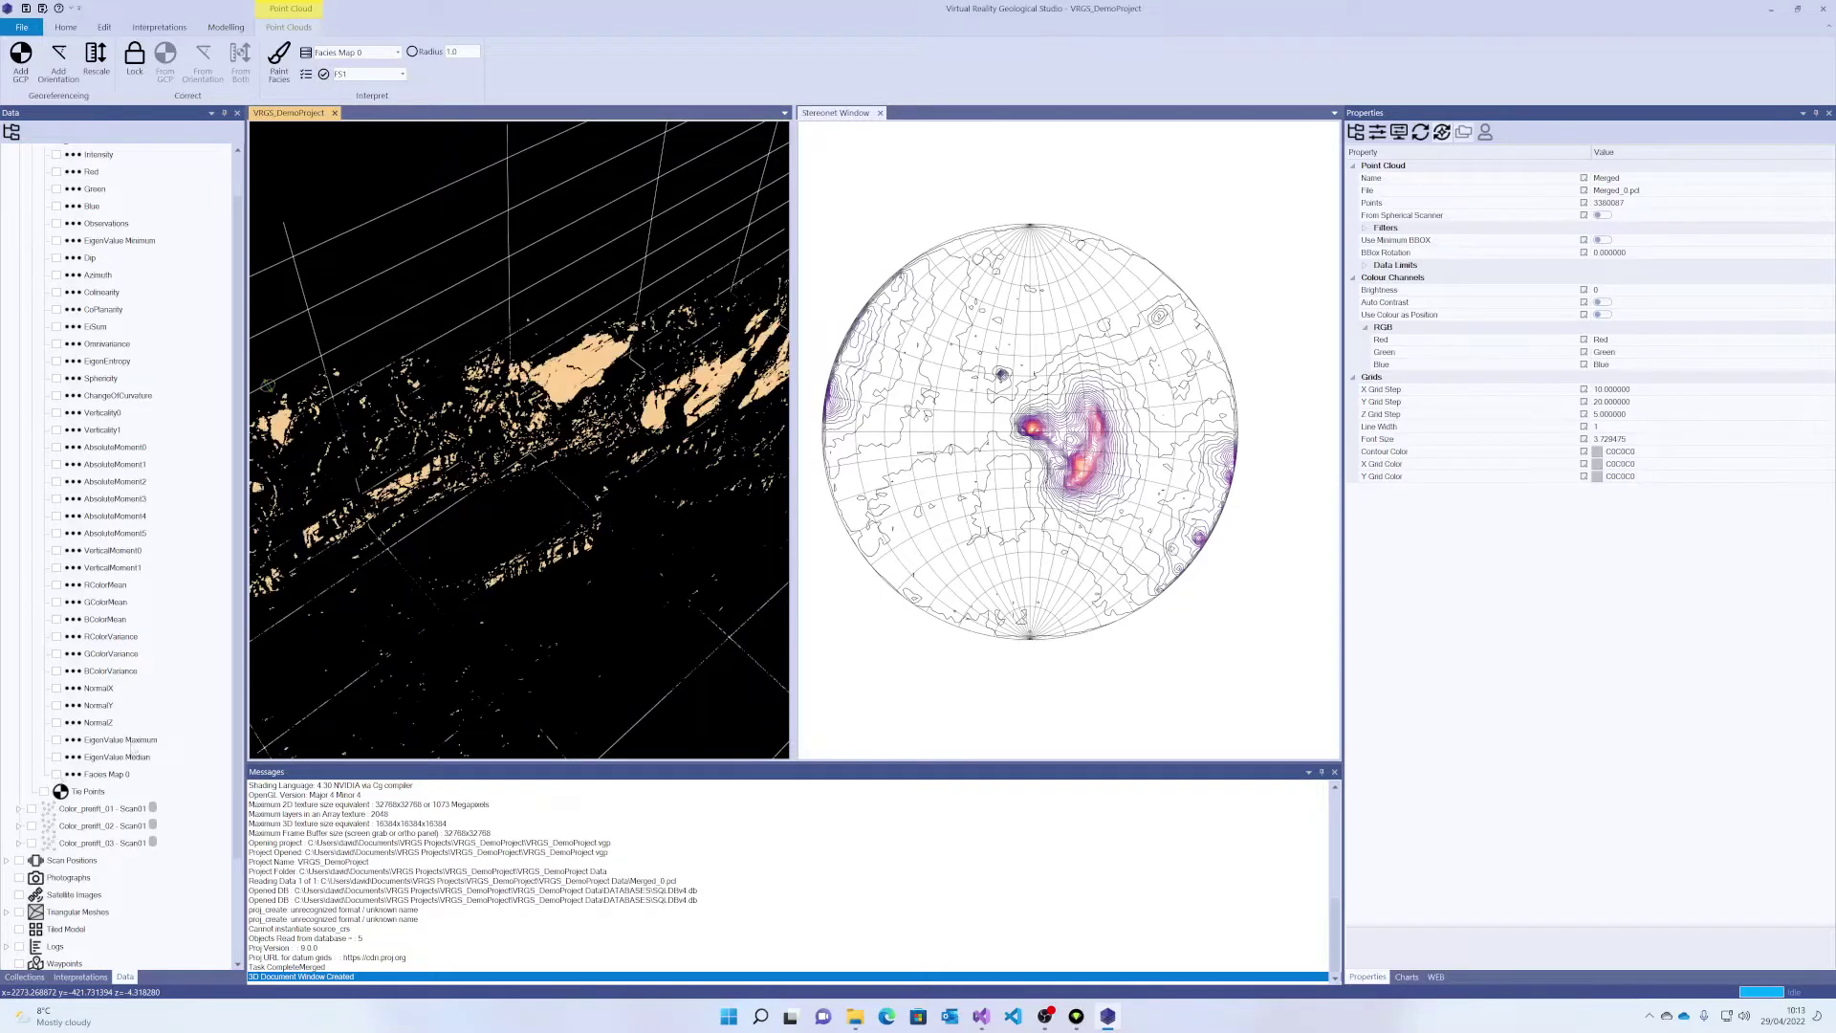
{"action": "left_click", "coordinate": [57, 775]}
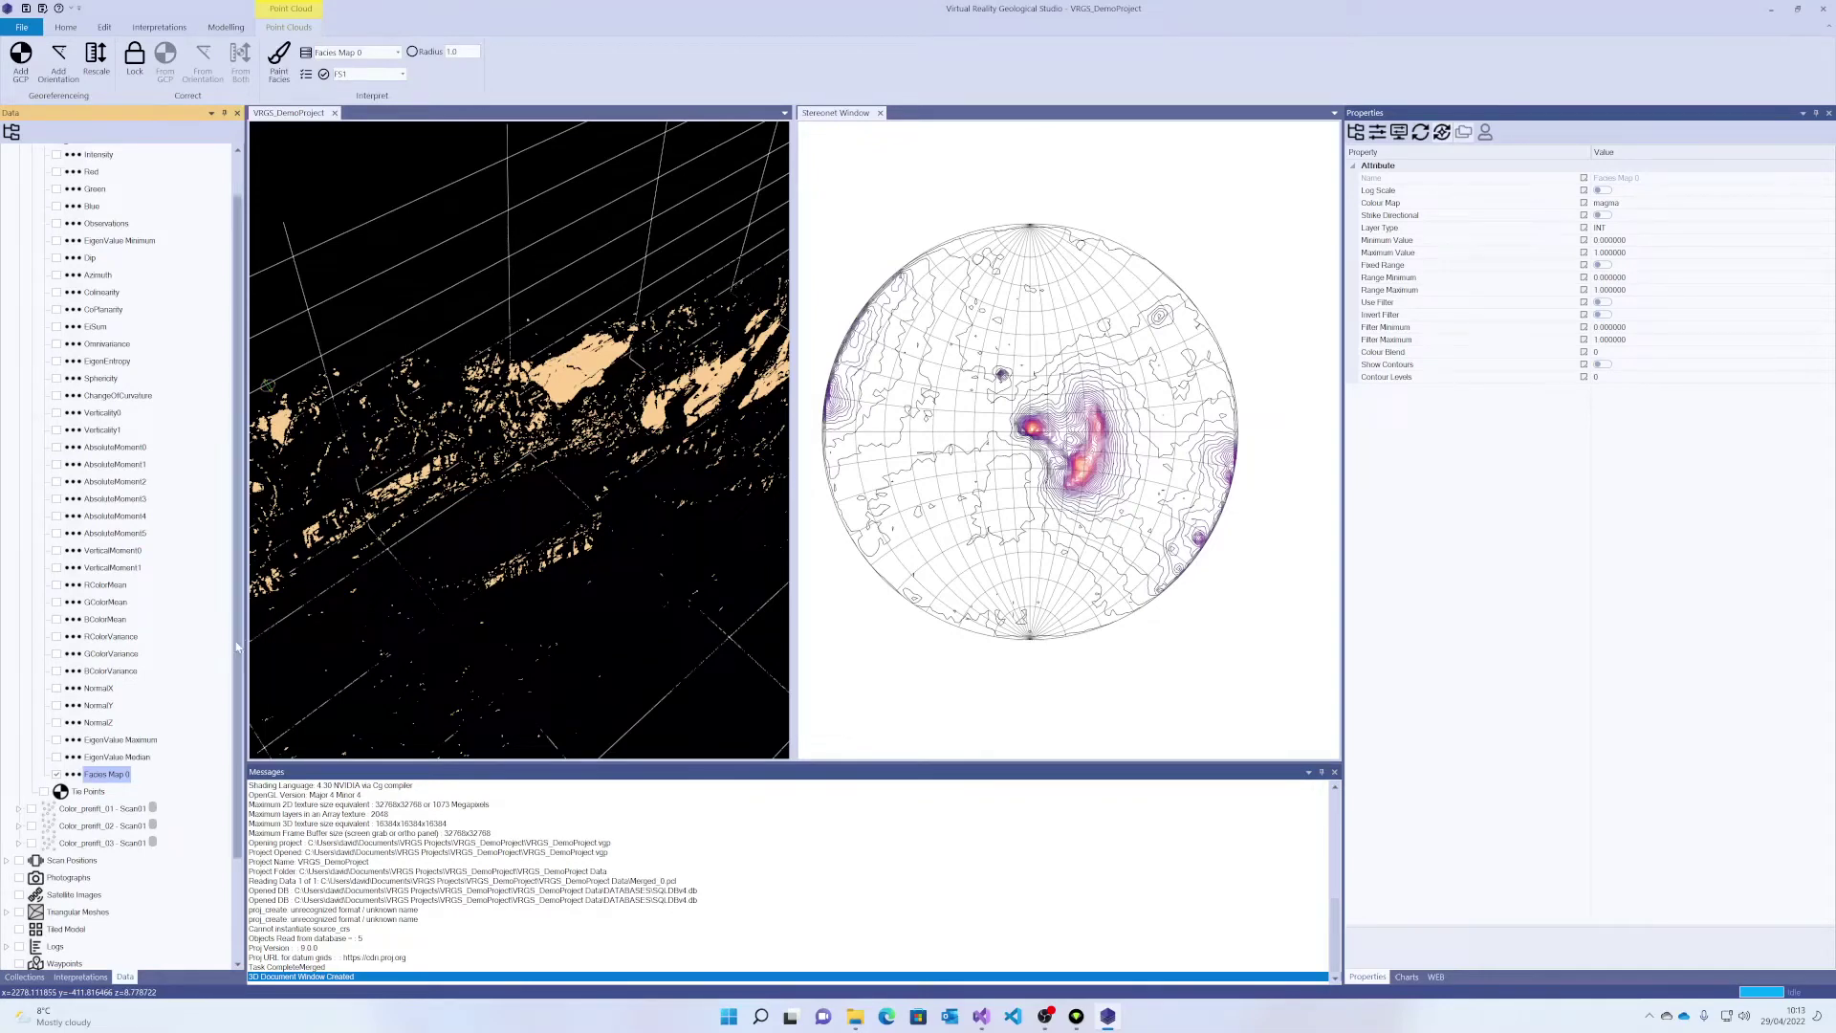
{"action": "left_click", "coordinate": [56, 775]}
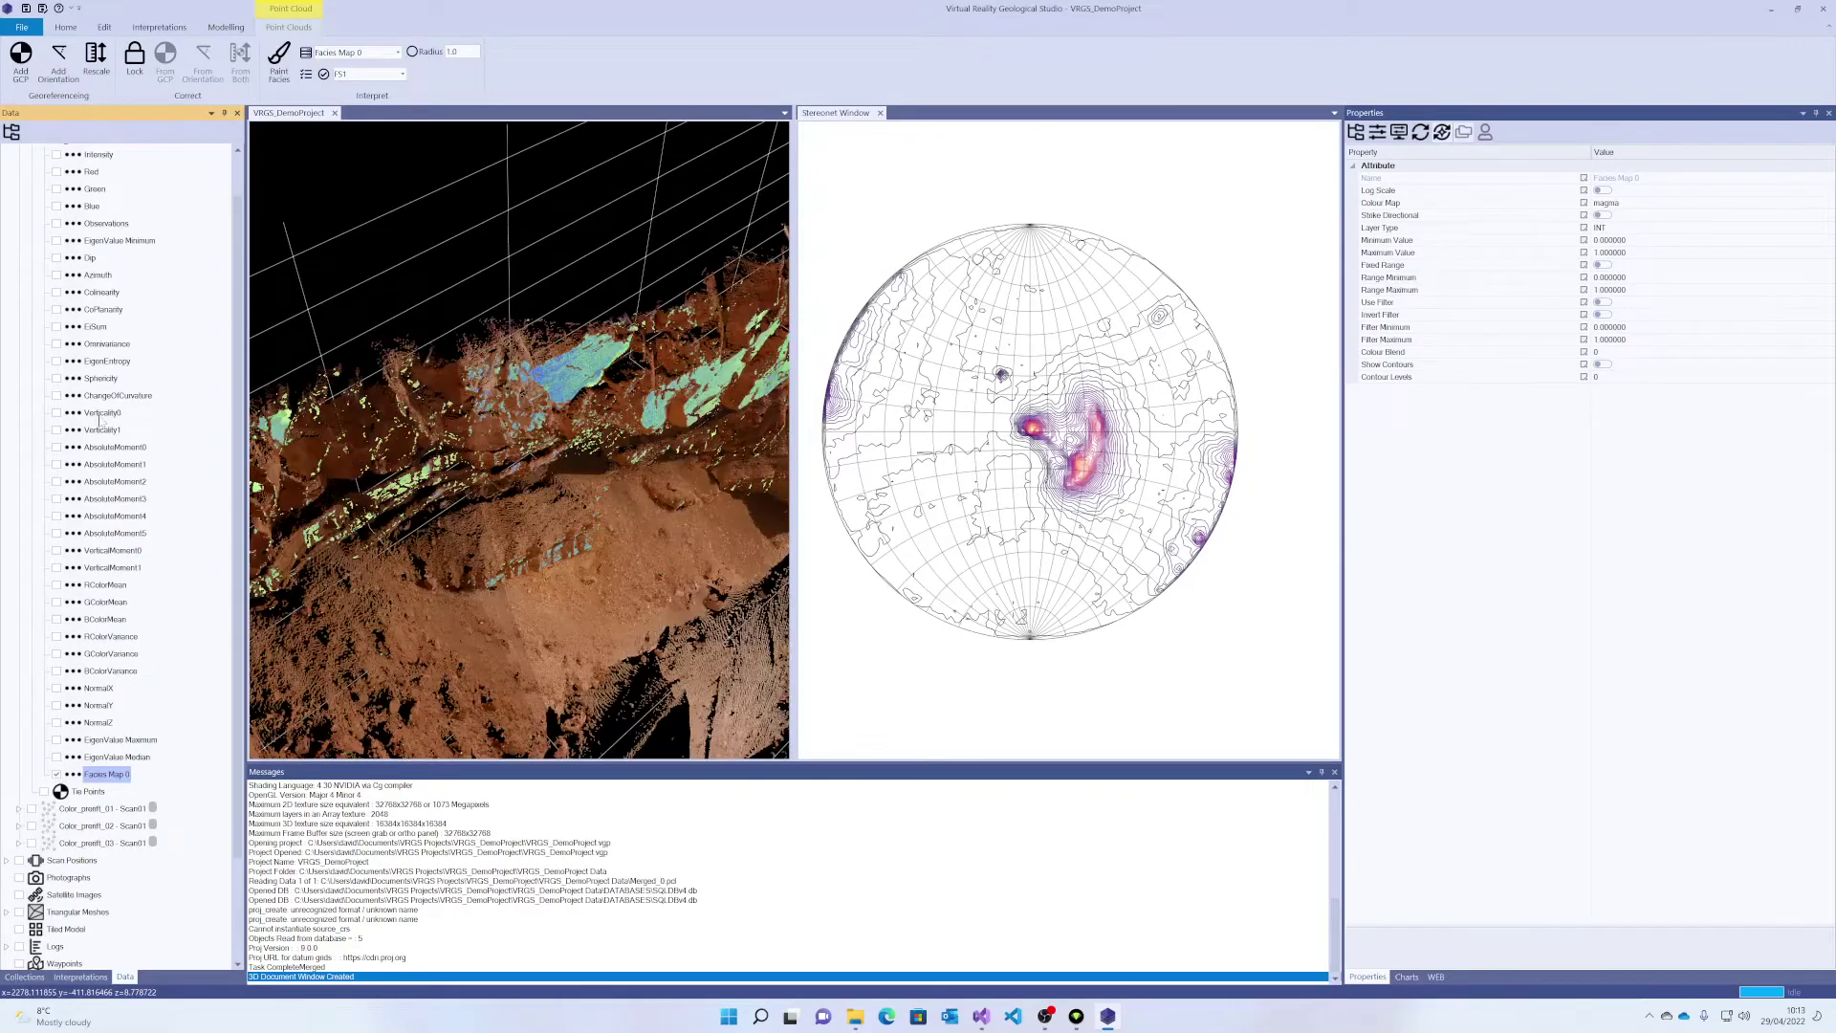
{"action": "left_click", "coordinate": [56, 309]}
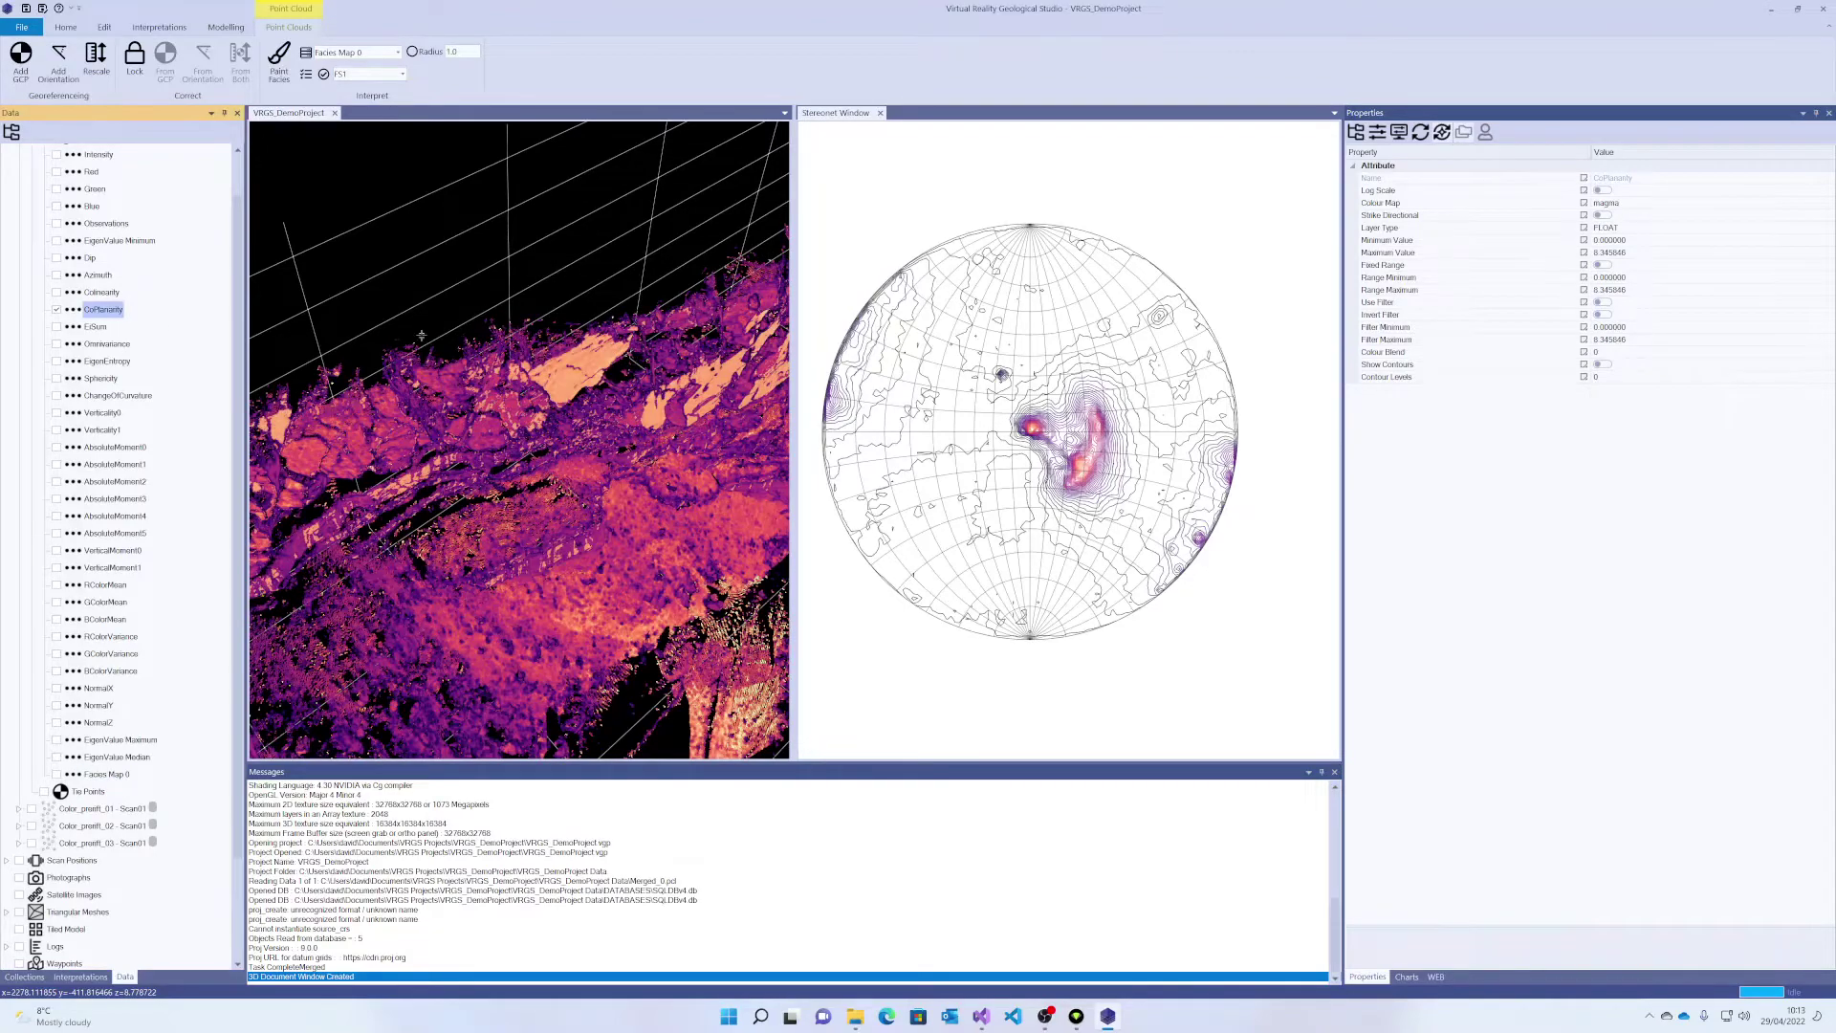
- Select a small circular patch of points on the rounded, differently oriented rock face further along the cliff
{"action": "scroll", "coordinate": [331, 442], "scroll_direction": "up", "scroll_amount": 5}
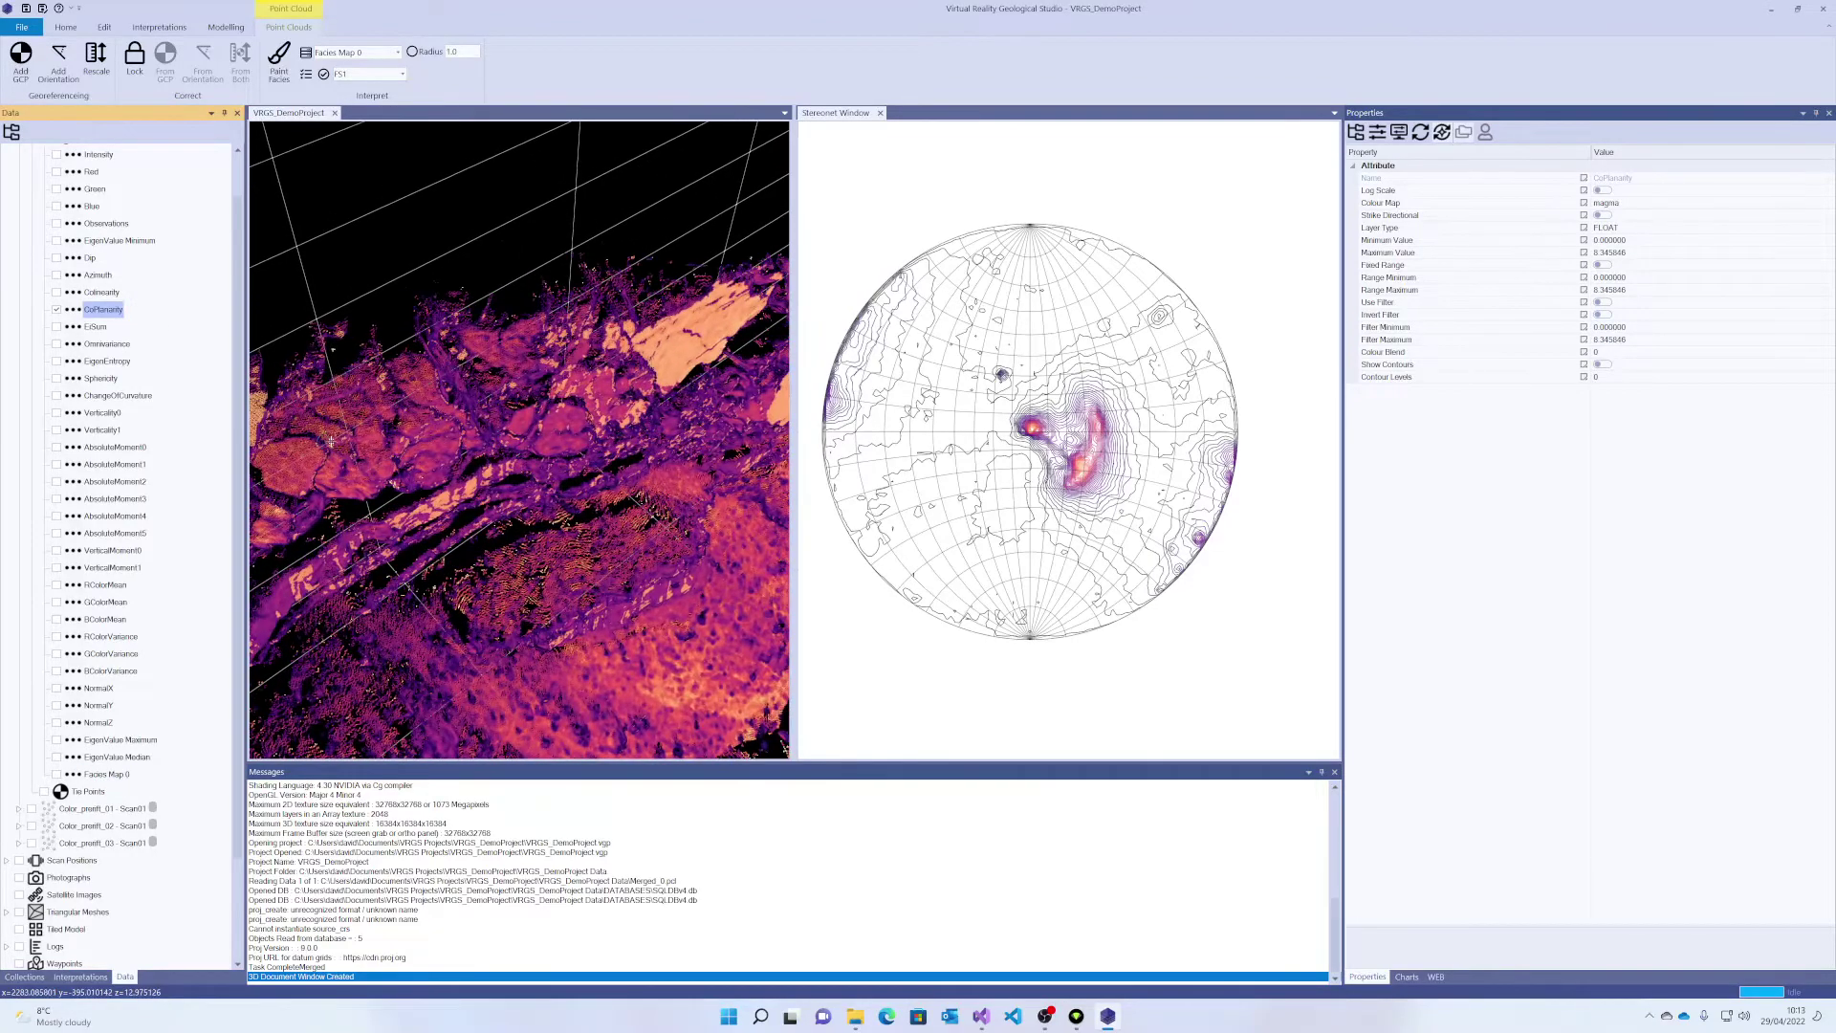
{"action": "scroll", "coordinate": [331, 442], "scroll_direction": "up", "scroll_amount": 5}
{"action": "scroll", "coordinate": [335, 445], "scroll_direction": "down", "scroll_amount": 4}
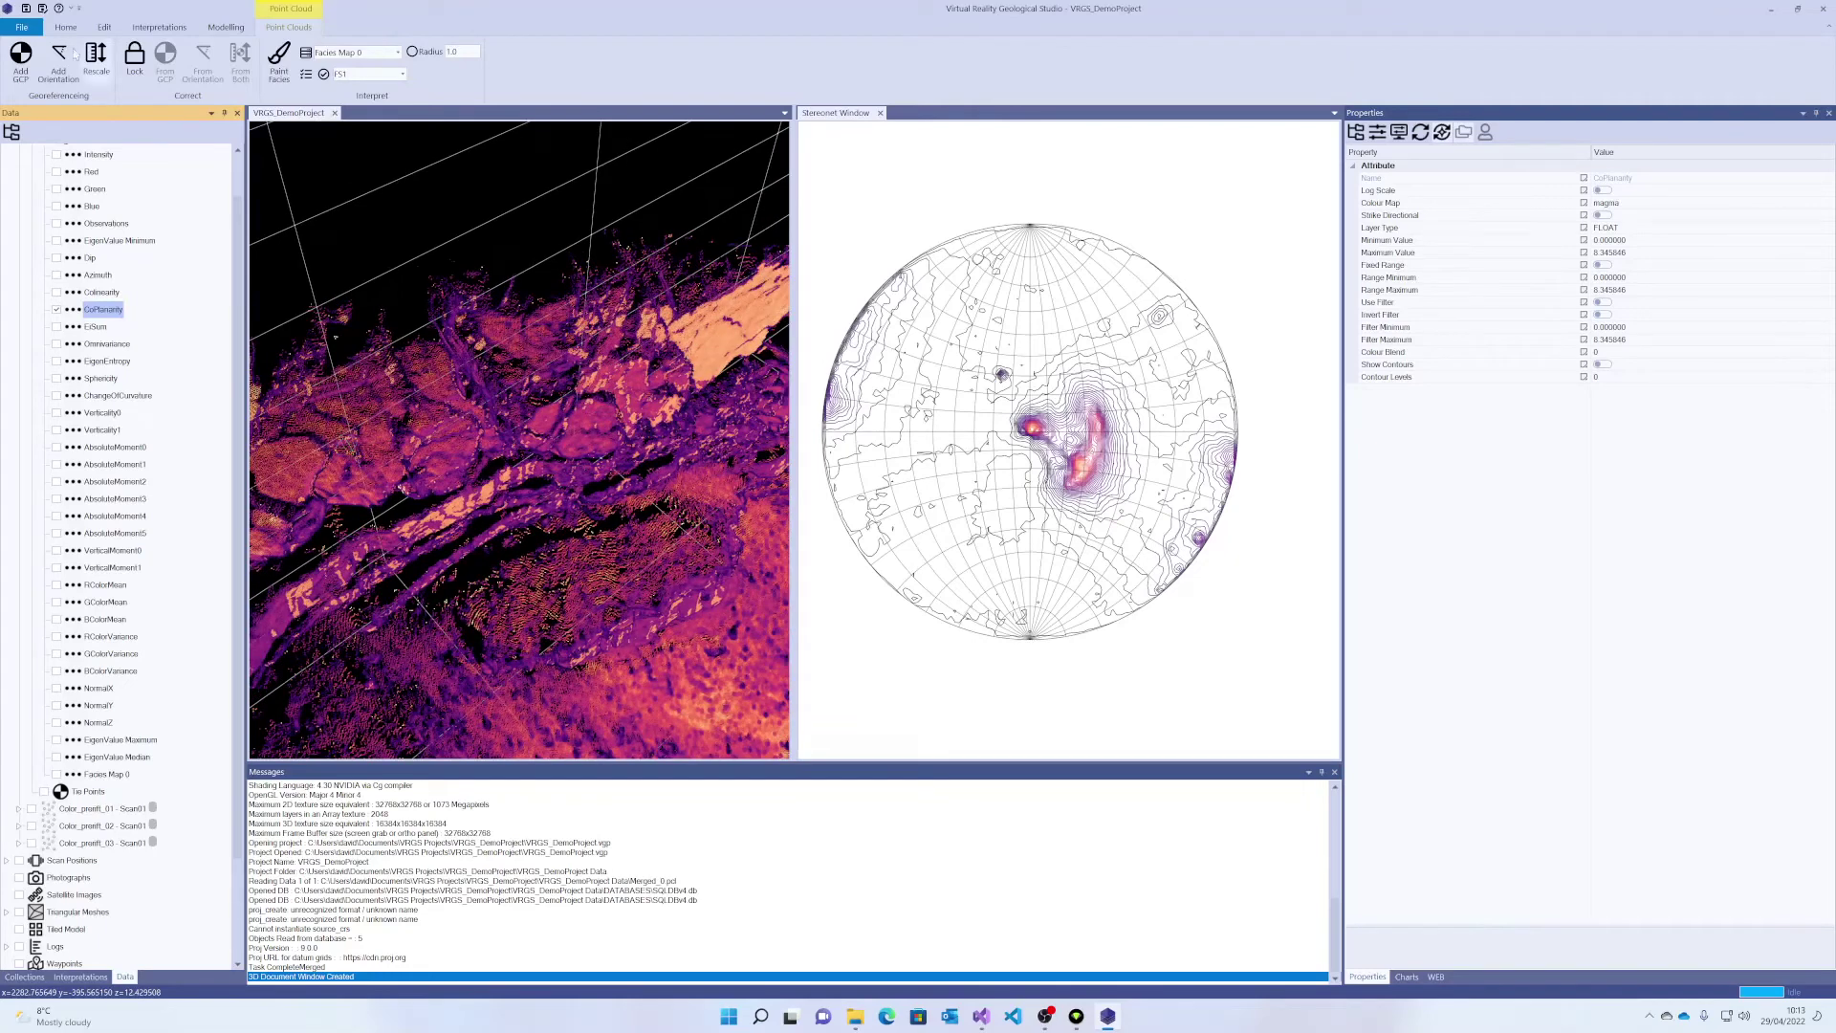
{"action": "scroll", "coordinate": [238, 438], "scroll_direction": "down", "scroll_amount": 1}
{"action": "scroll", "coordinate": [288, 478], "scroll_direction": "up", "scroll_amount": 3}
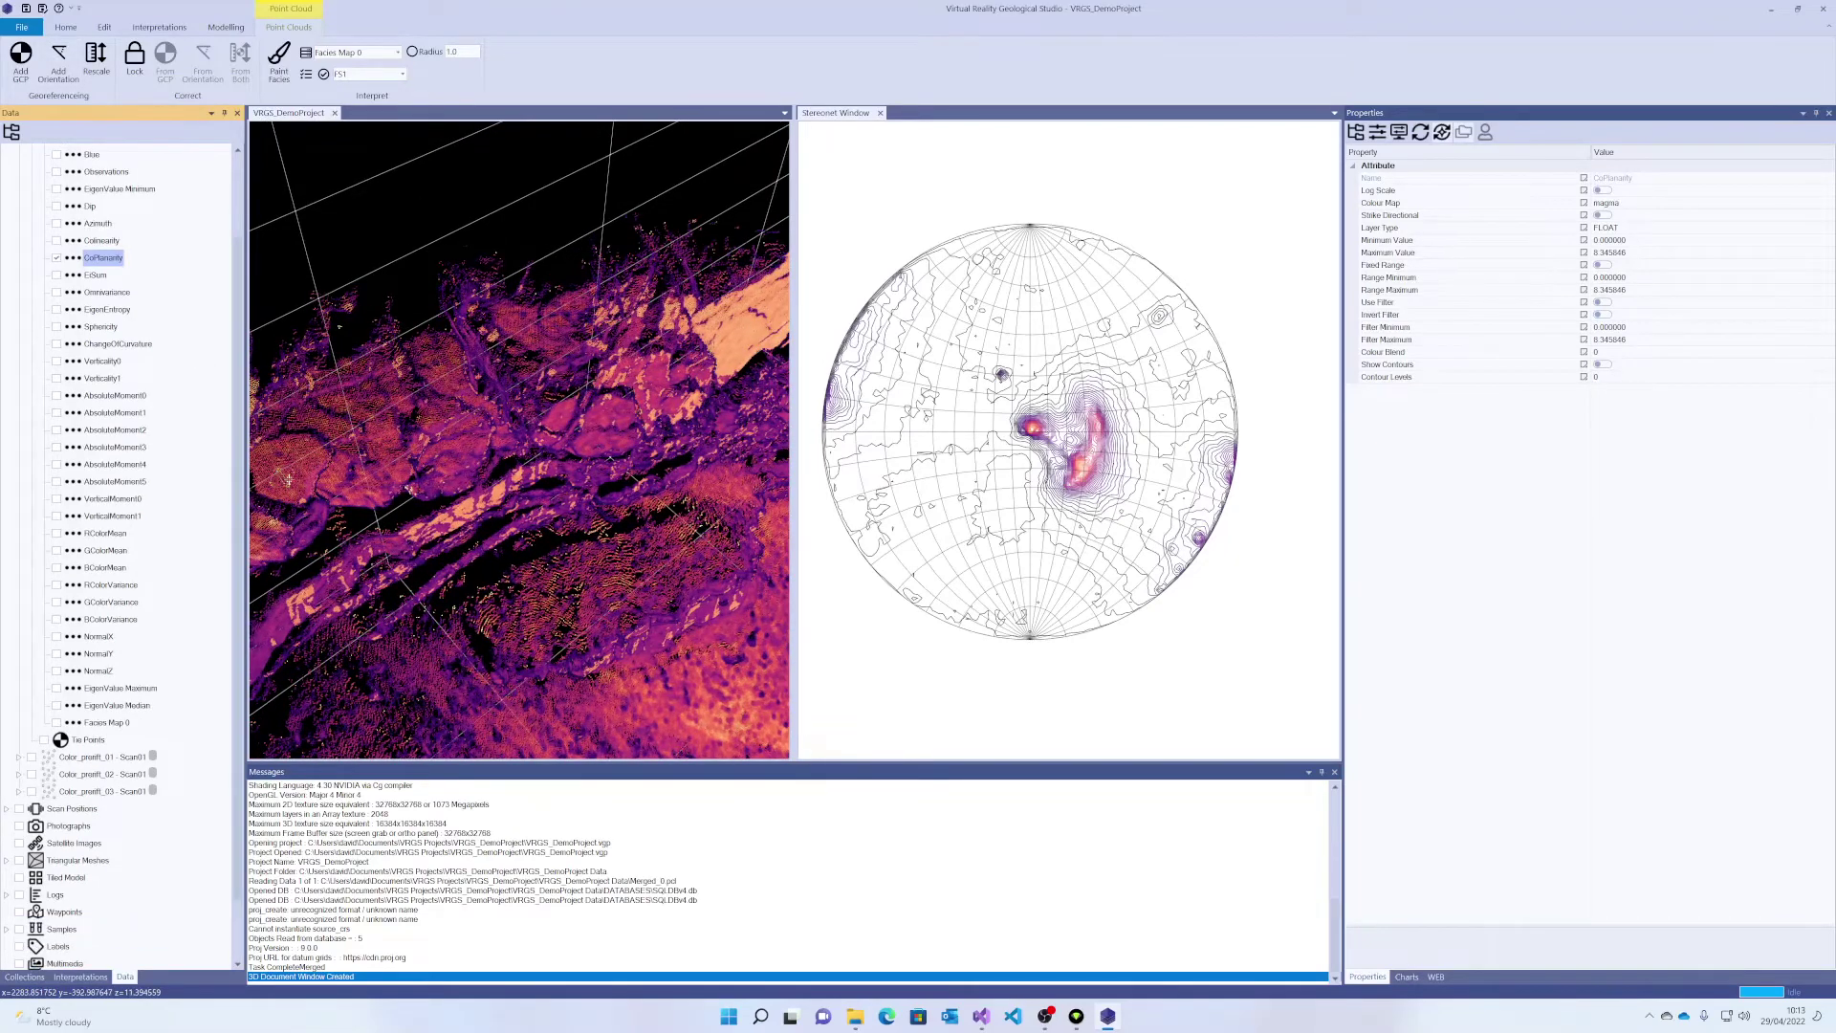
{"action": "left_click", "coordinate": [66, 28]}
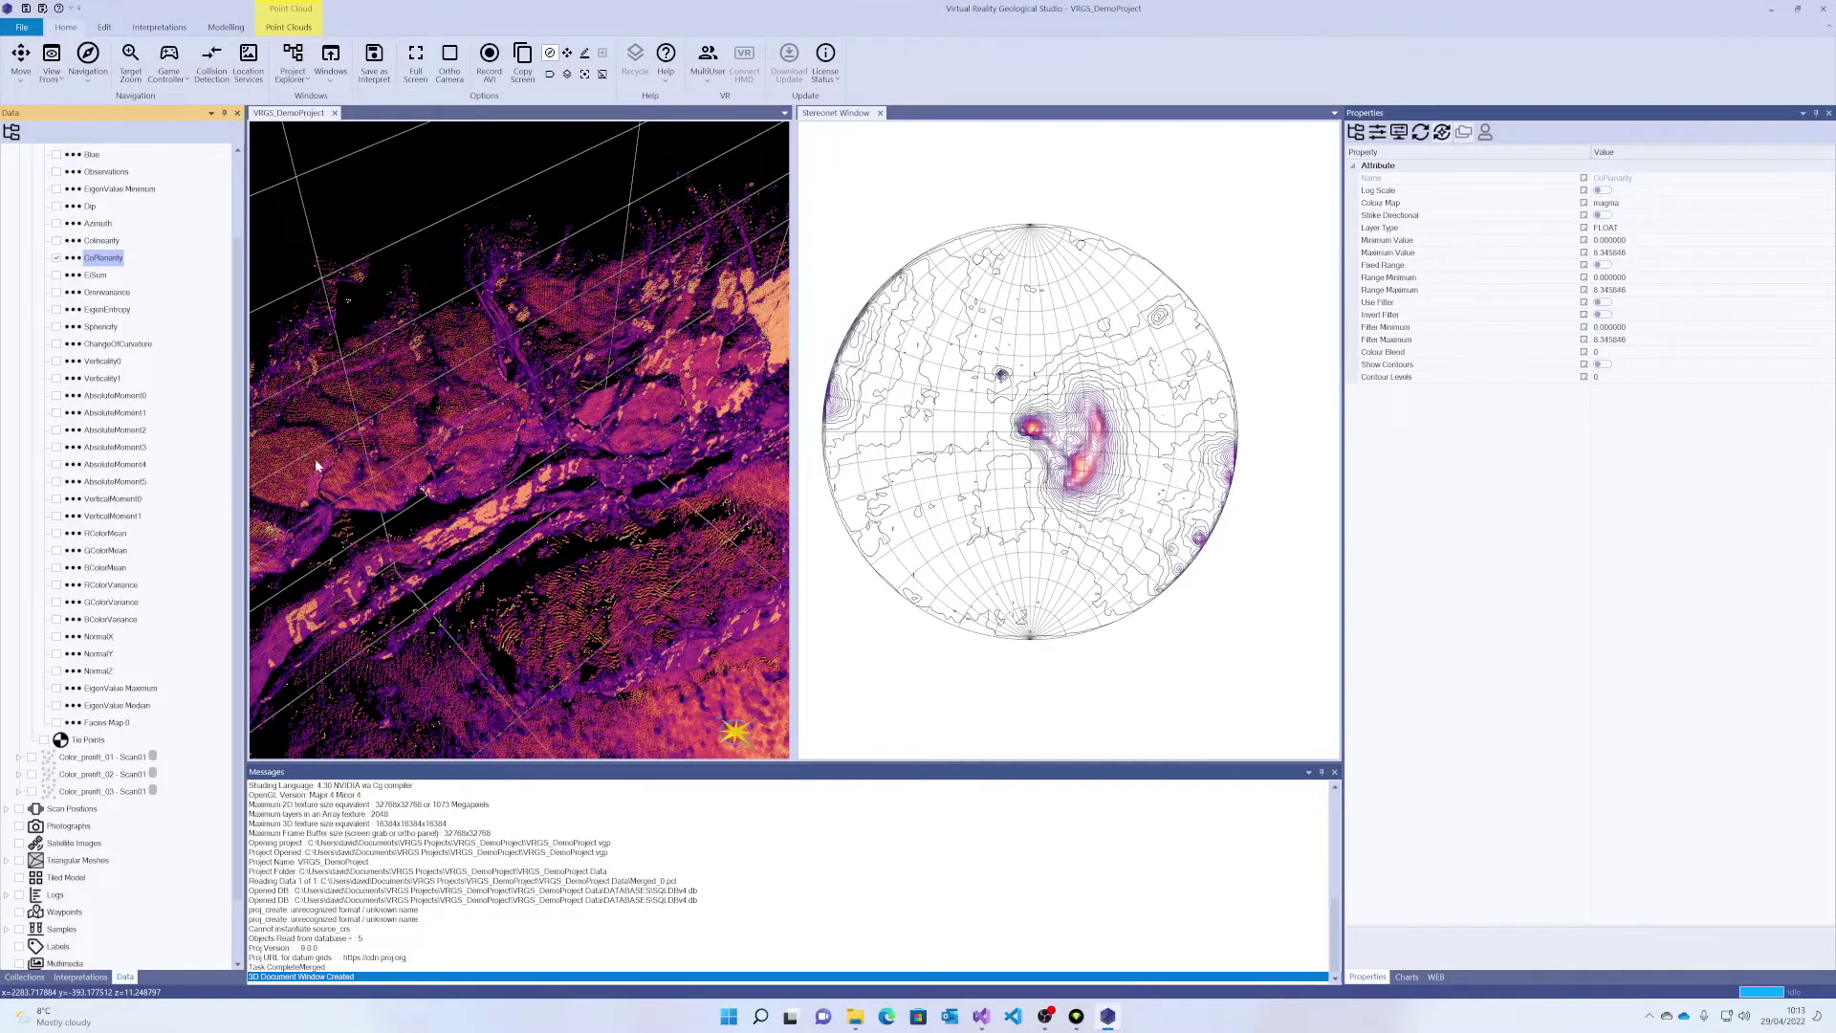
{"action": "left_click_drag", "start_coordinate": [318, 466], "coordinate": [489, 397]}
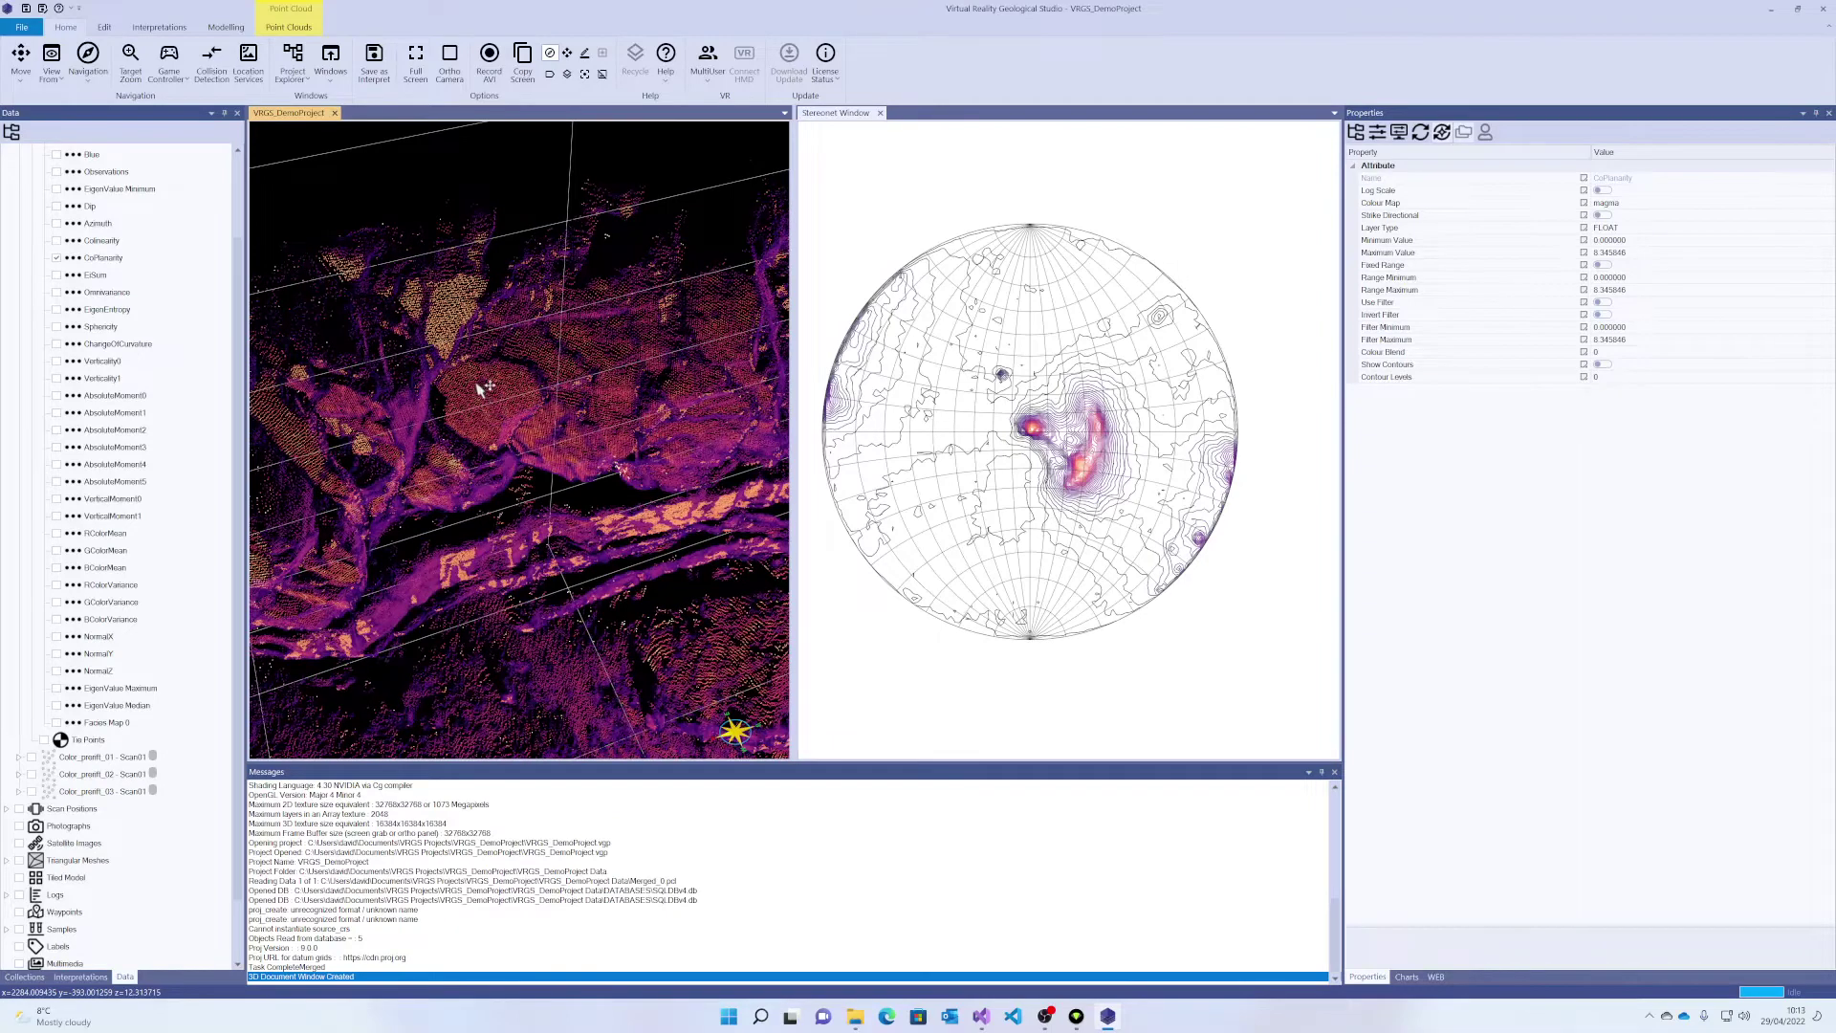
{"action": "left_click", "coordinate": [154, 28]}
{"action": "left_click", "coordinate": [104, 27]}
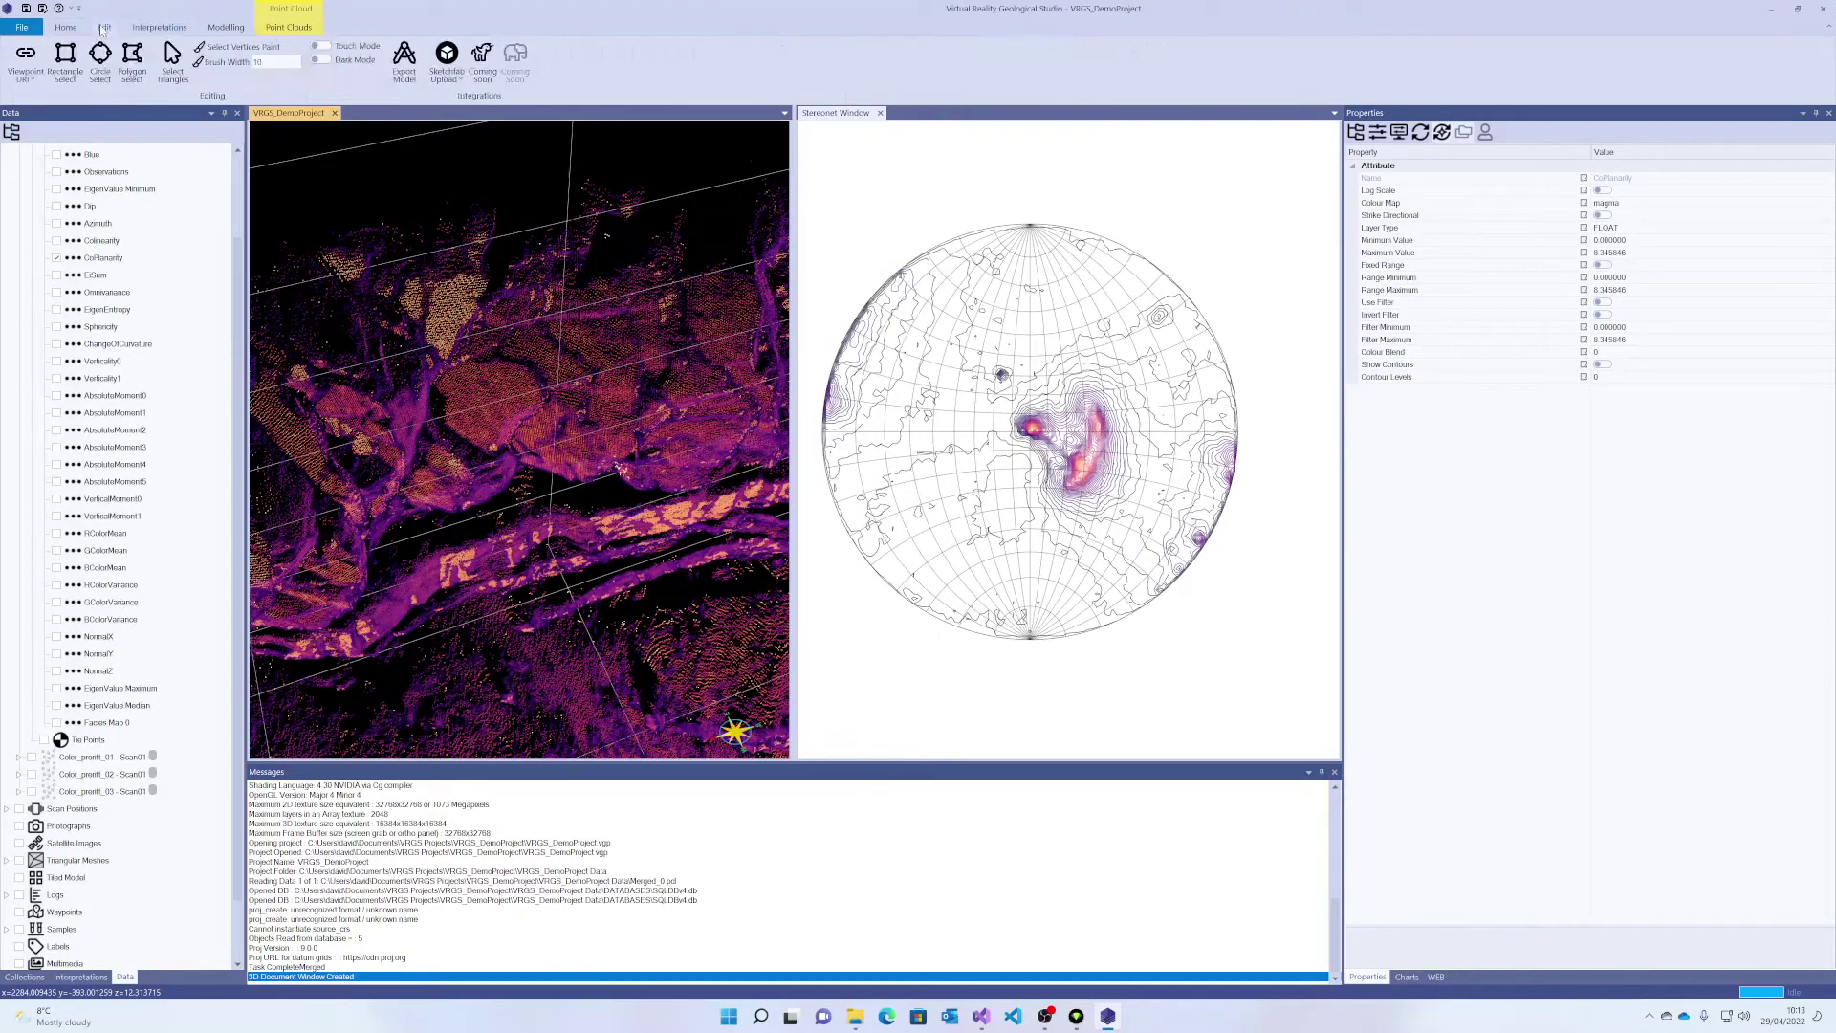
{"action": "left_click", "coordinate": [481, 398]}
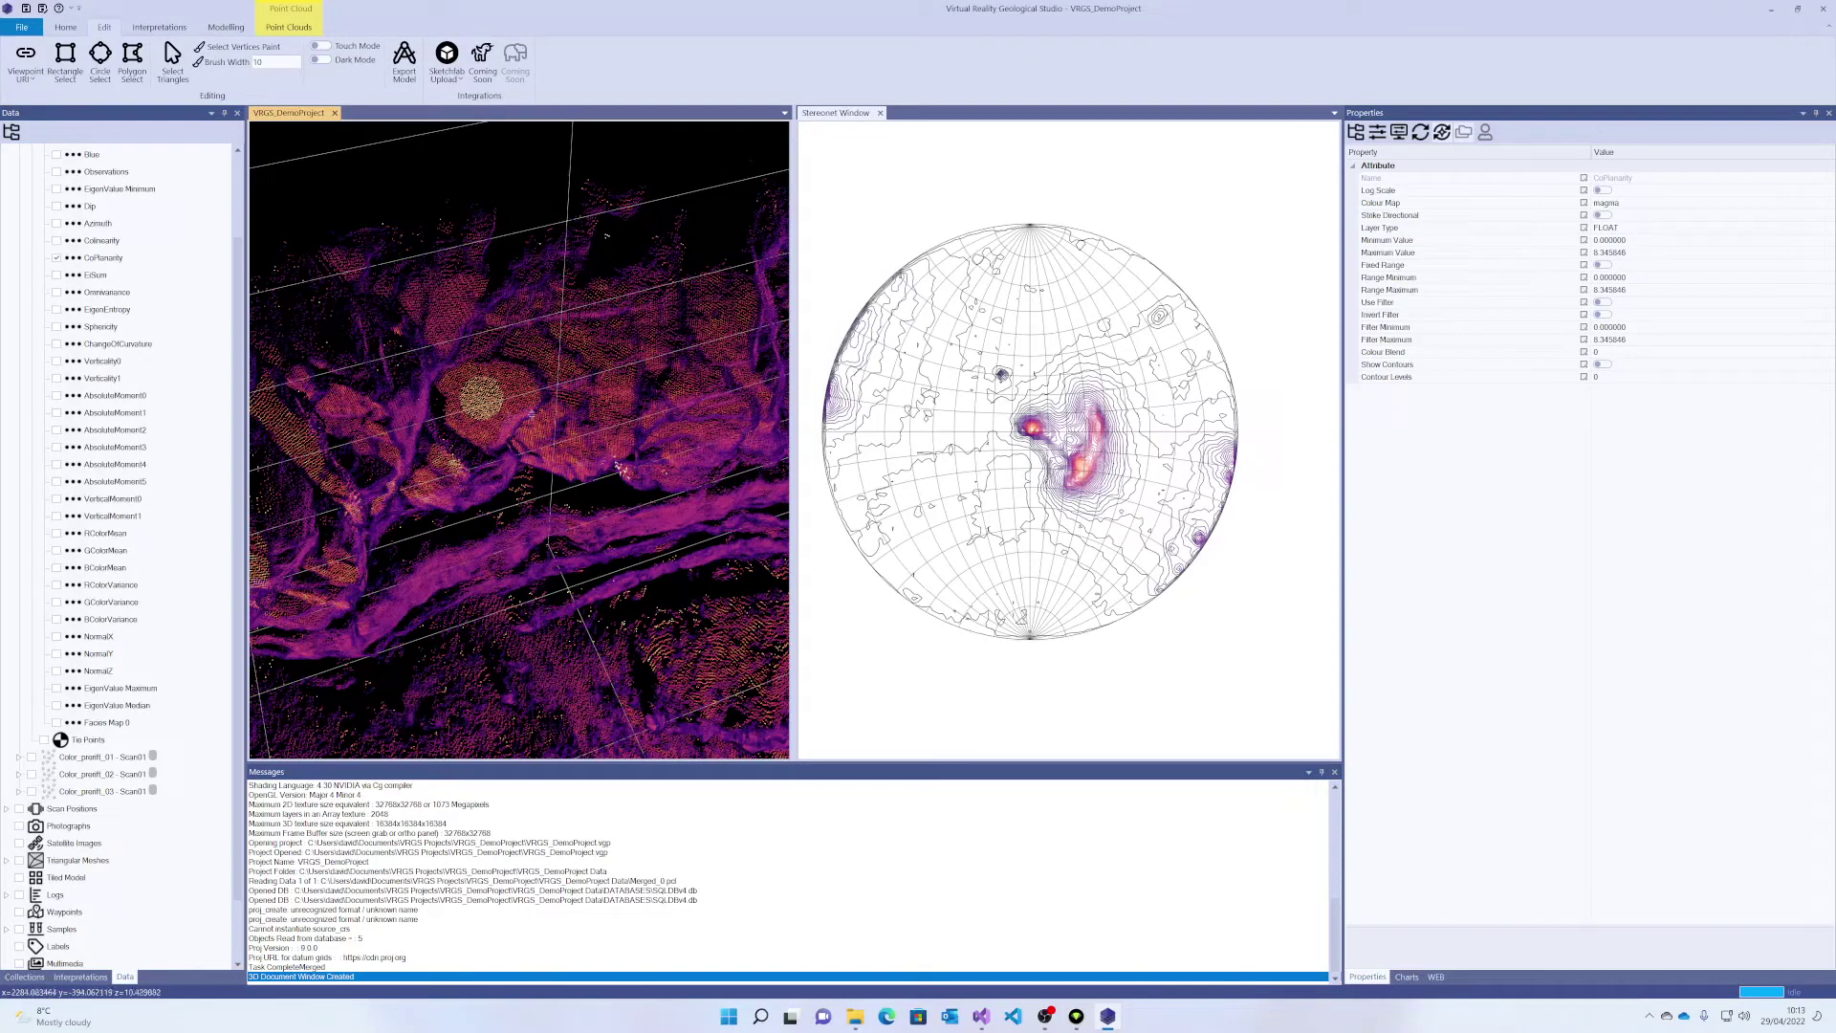
- Show the patch's poles on the stereonet and select ellipses around the southeastern cluster and its northwestern counterpart
{"action": "left_click", "coordinate": [841, 124]}
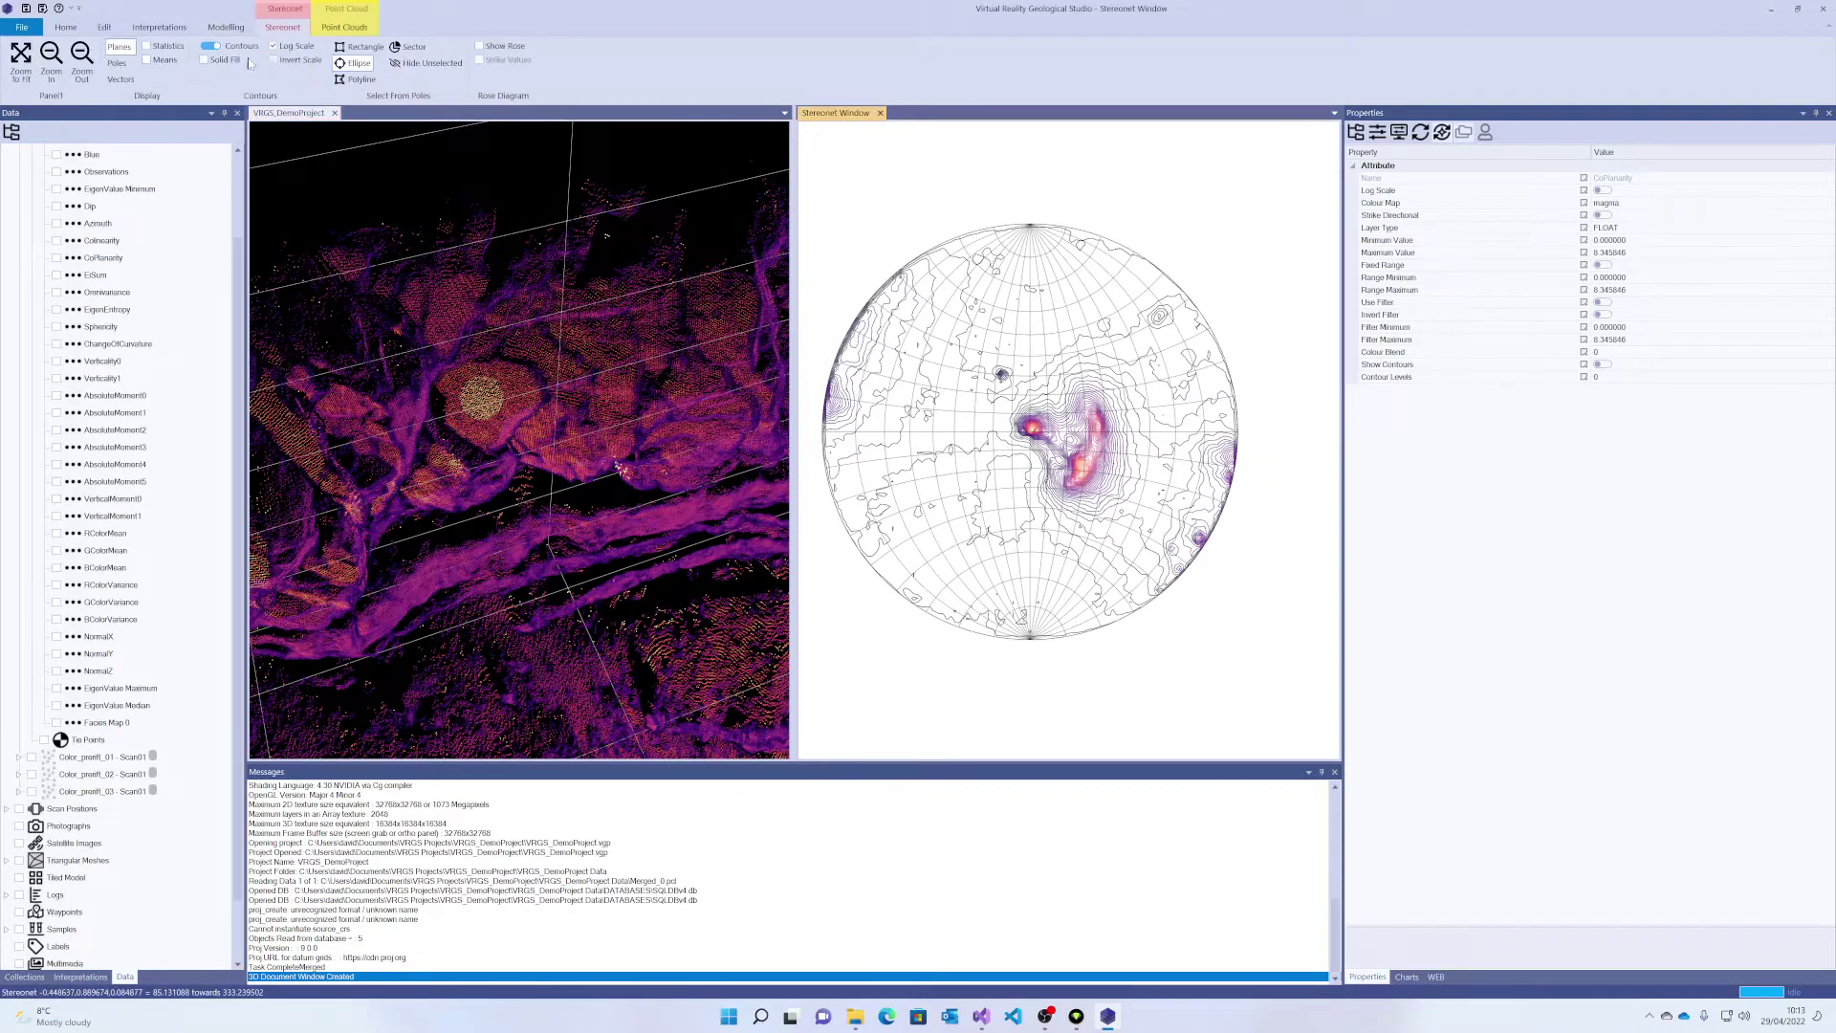
{"action": "left_click", "coordinate": [117, 64]}
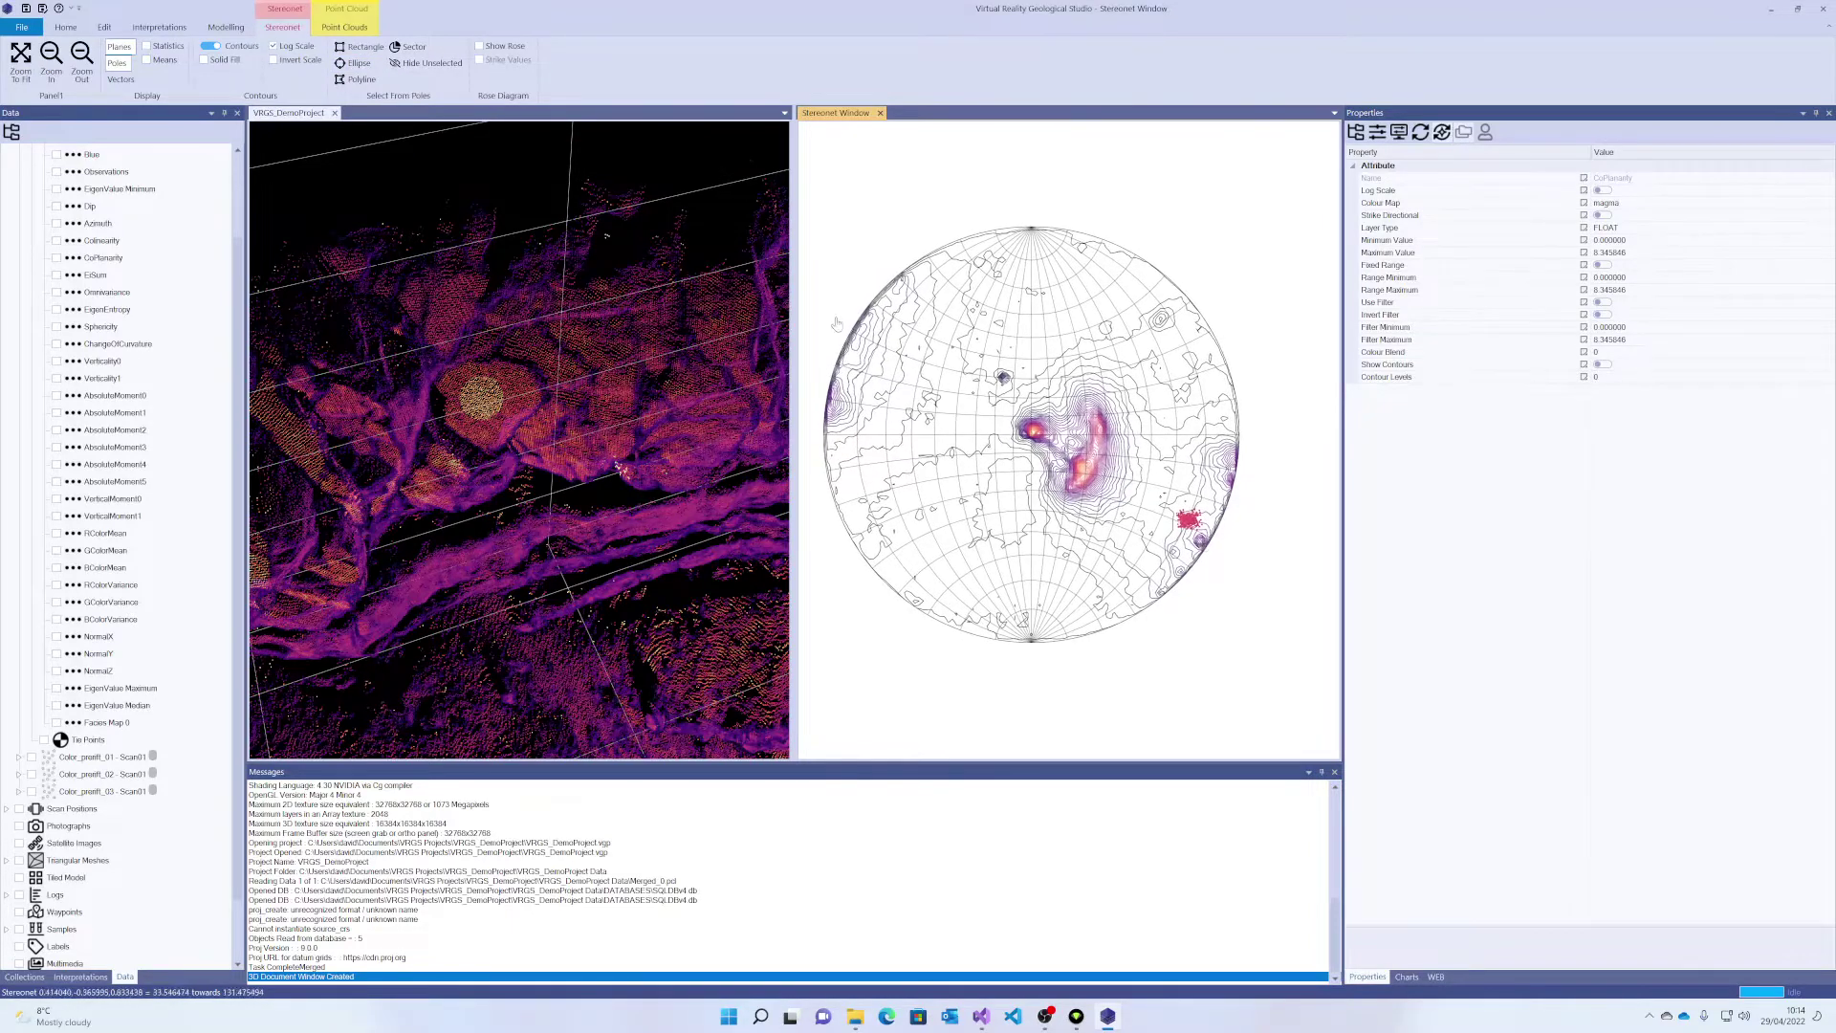
{"action": "left_click", "coordinate": [355, 63]}
{"action": "left_click_drag", "start_coordinate": [1200, 540], "coordinate": [1239, 577]}
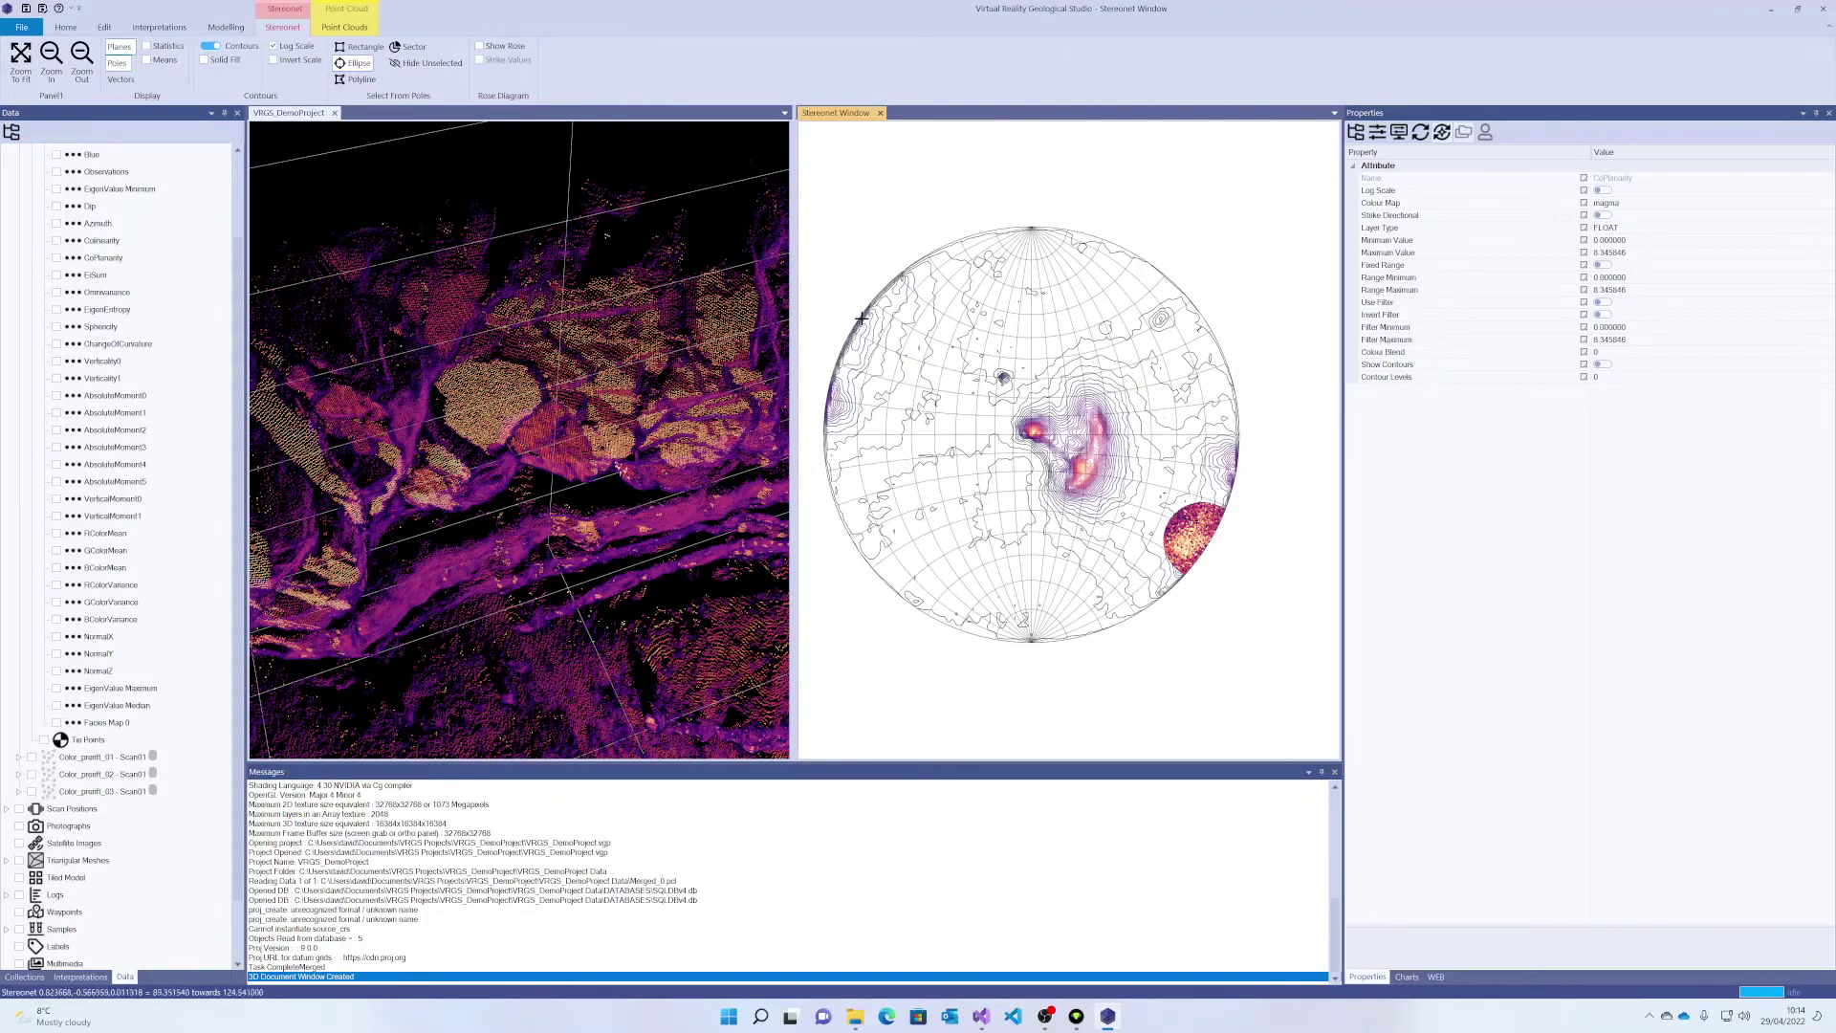
{"action": "left_click_drag", "start_coordinate": [854, 322], "coordinate": [901, 361]}
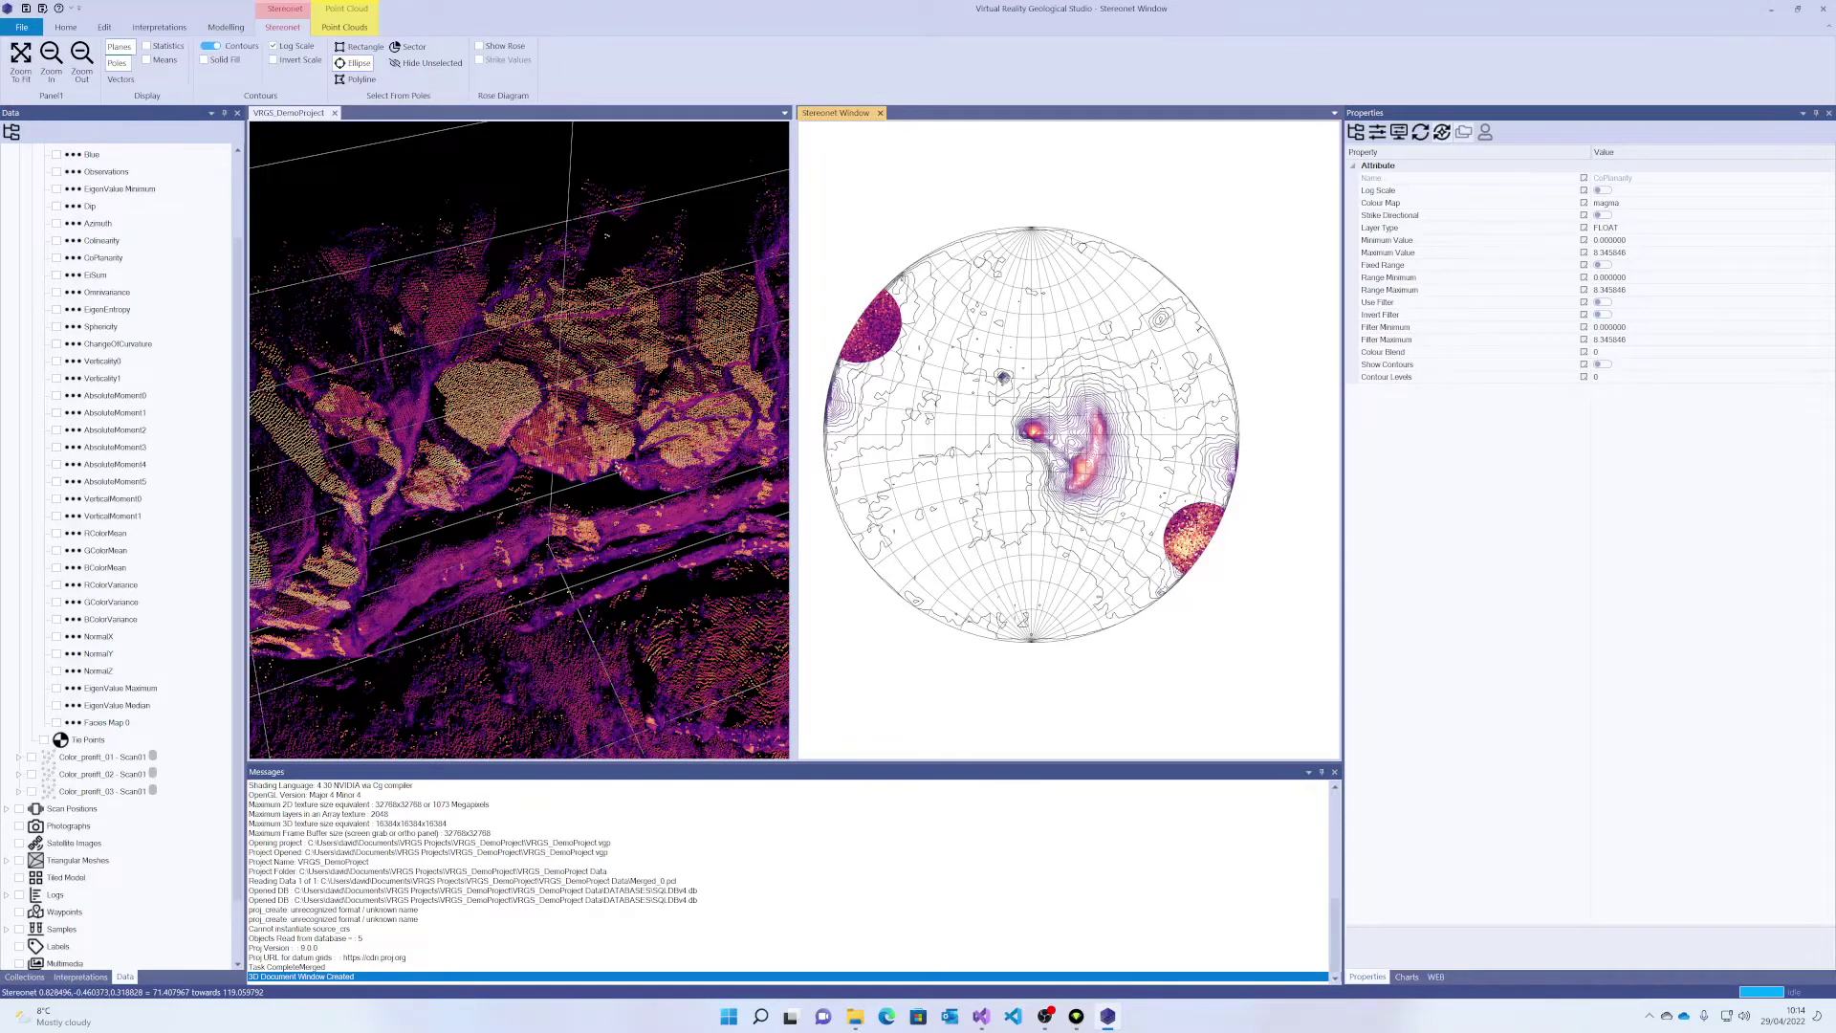
{"action": "left_click_drag", "start_coordinate": [606, 235], "coordinate": [600, 356]}
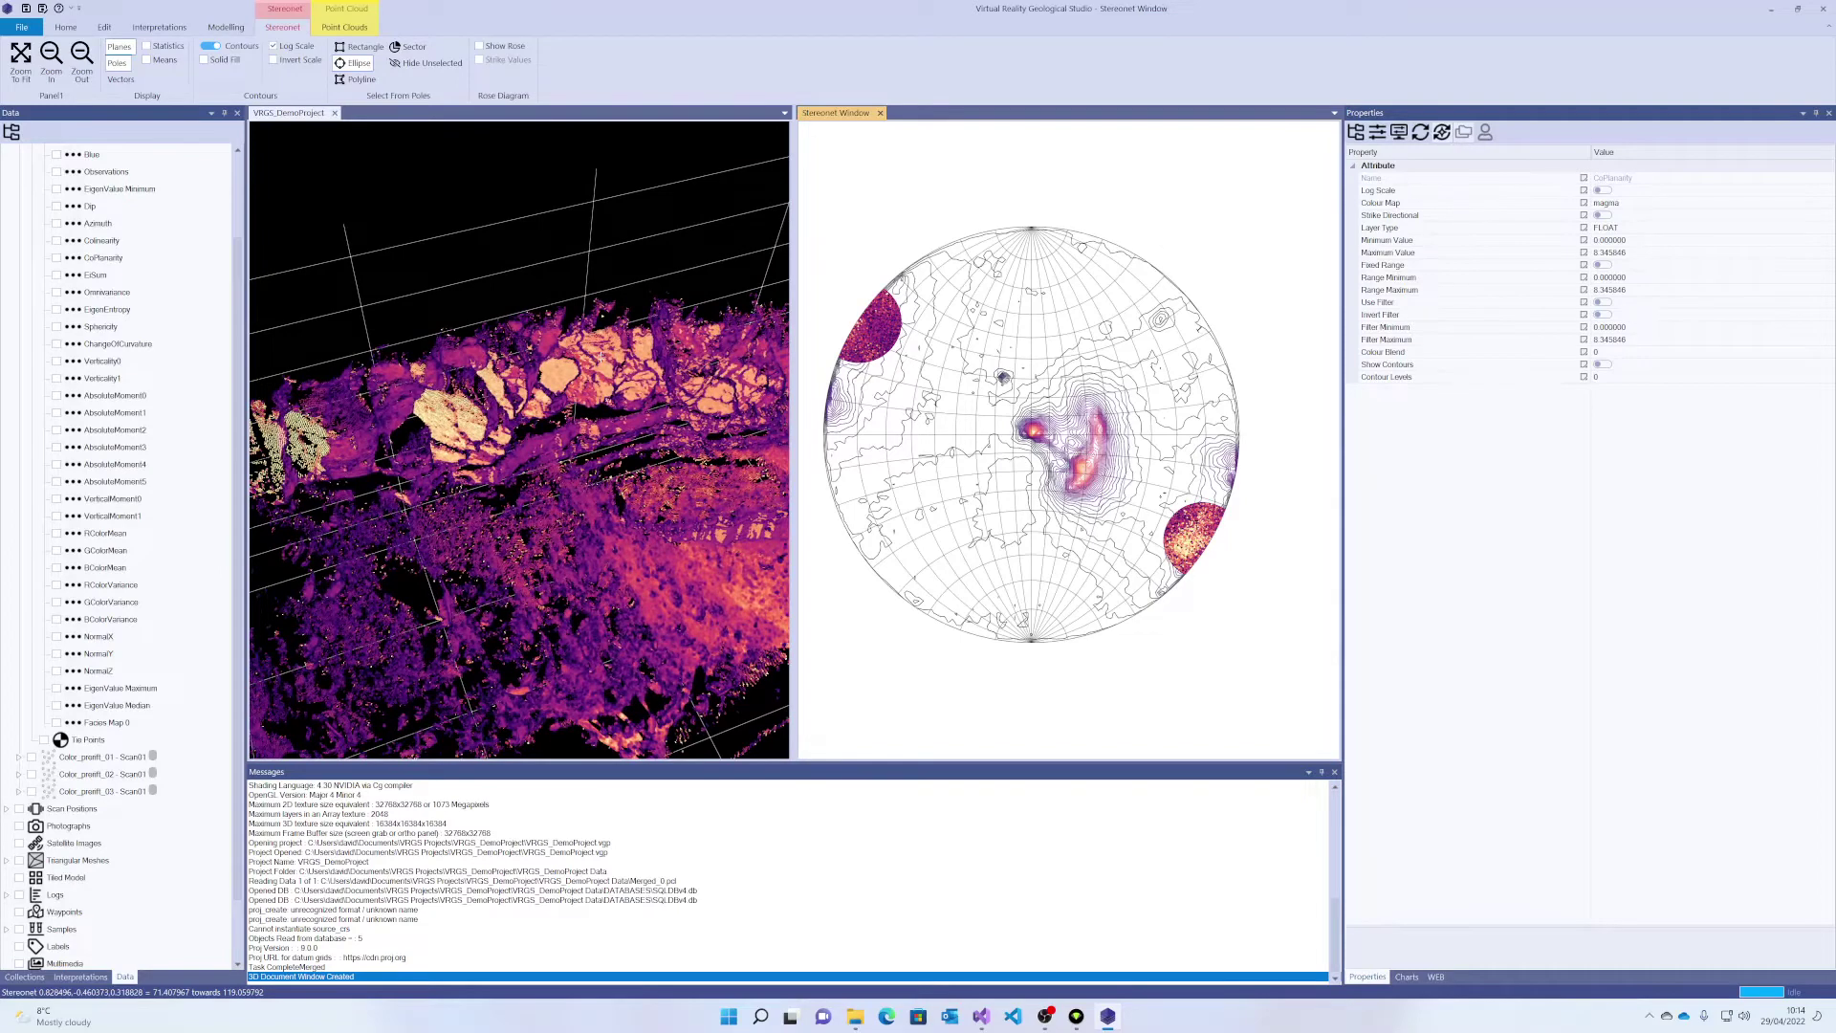
- Create a facies named FS2 and assign the points selected on the stereonet to it
{"action": "left_click", "coordinate": [344, 30]}
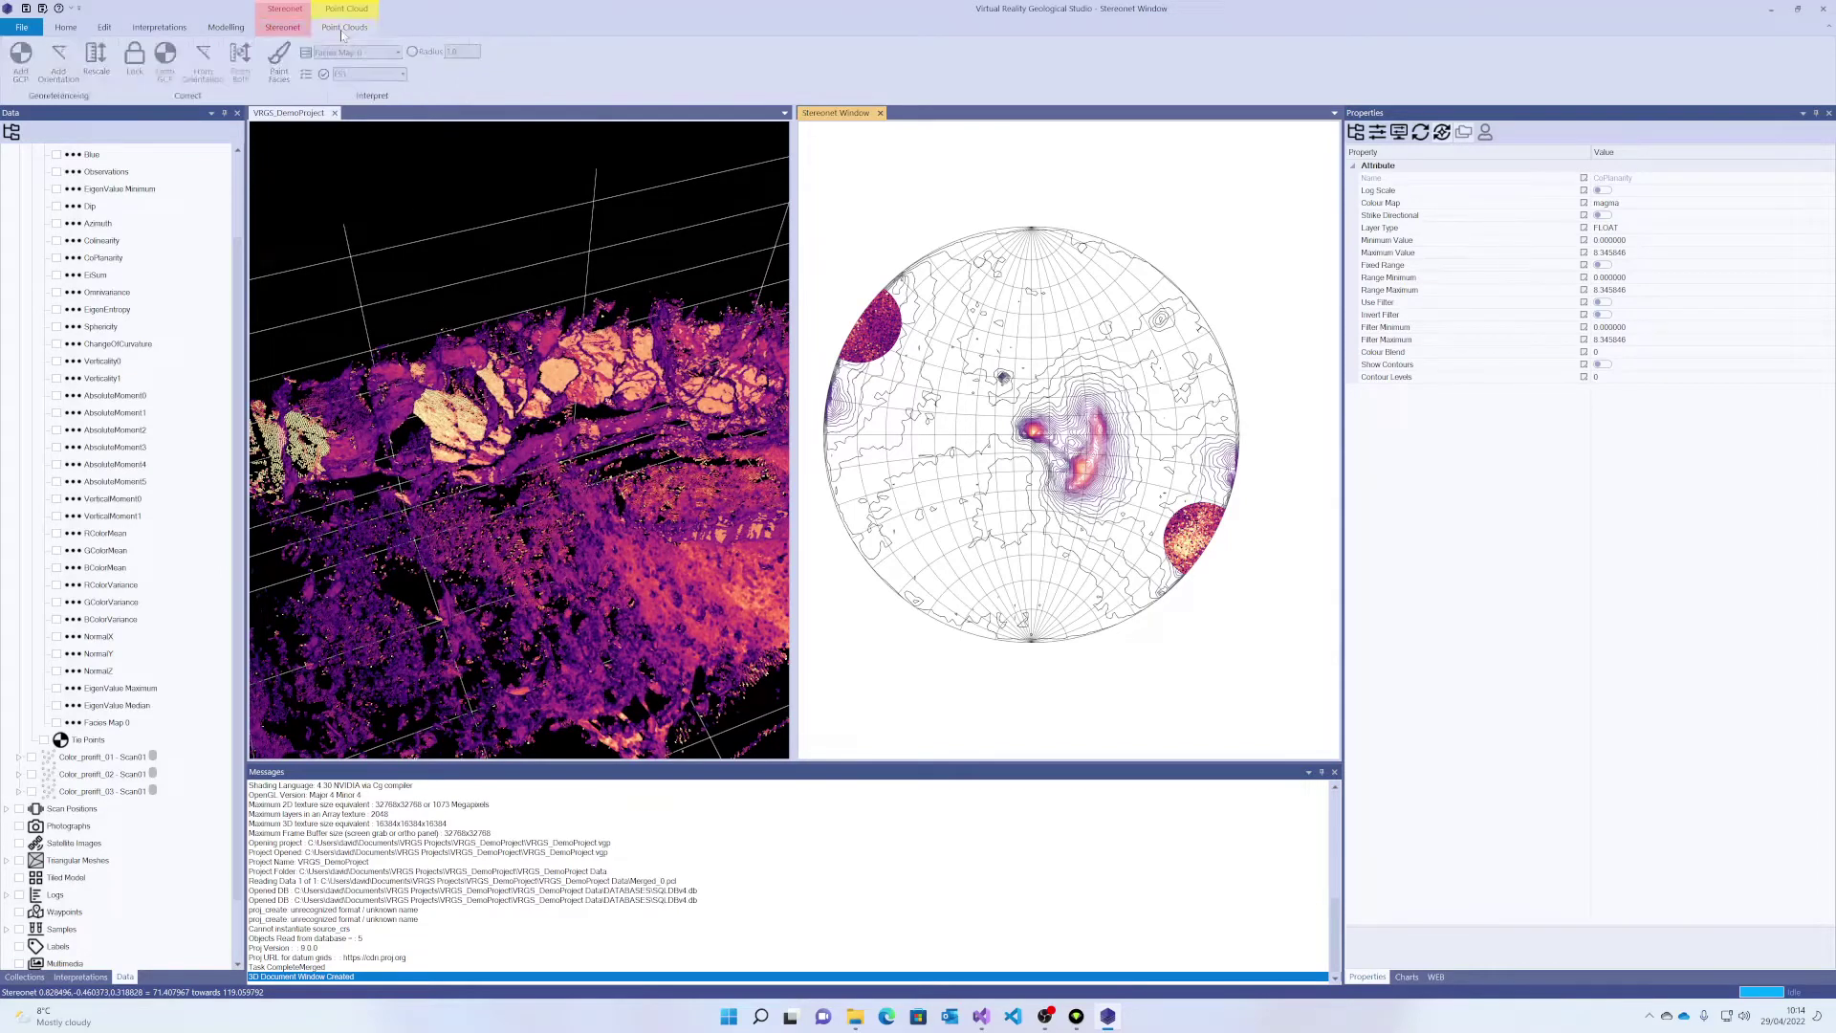
{"action": "left_click", "coordinate": [270, 116]}
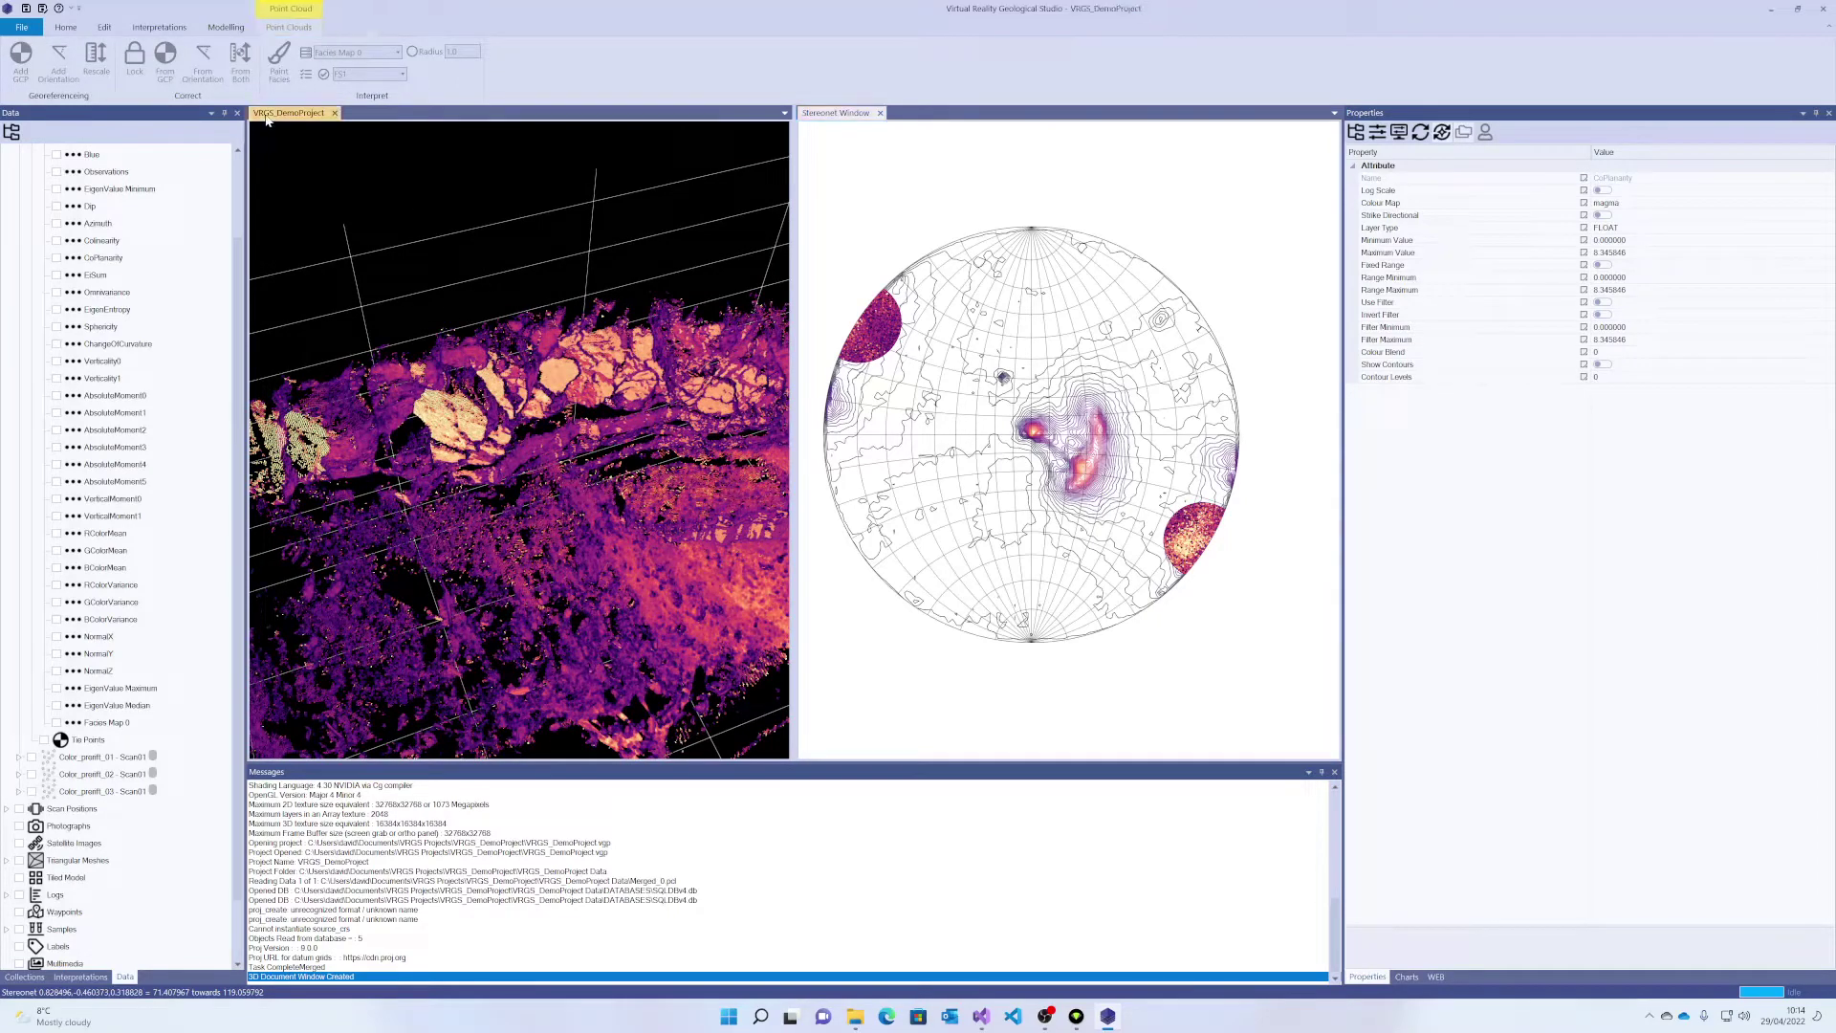
{"action": "left_click", "coordinate": [306, 76]}
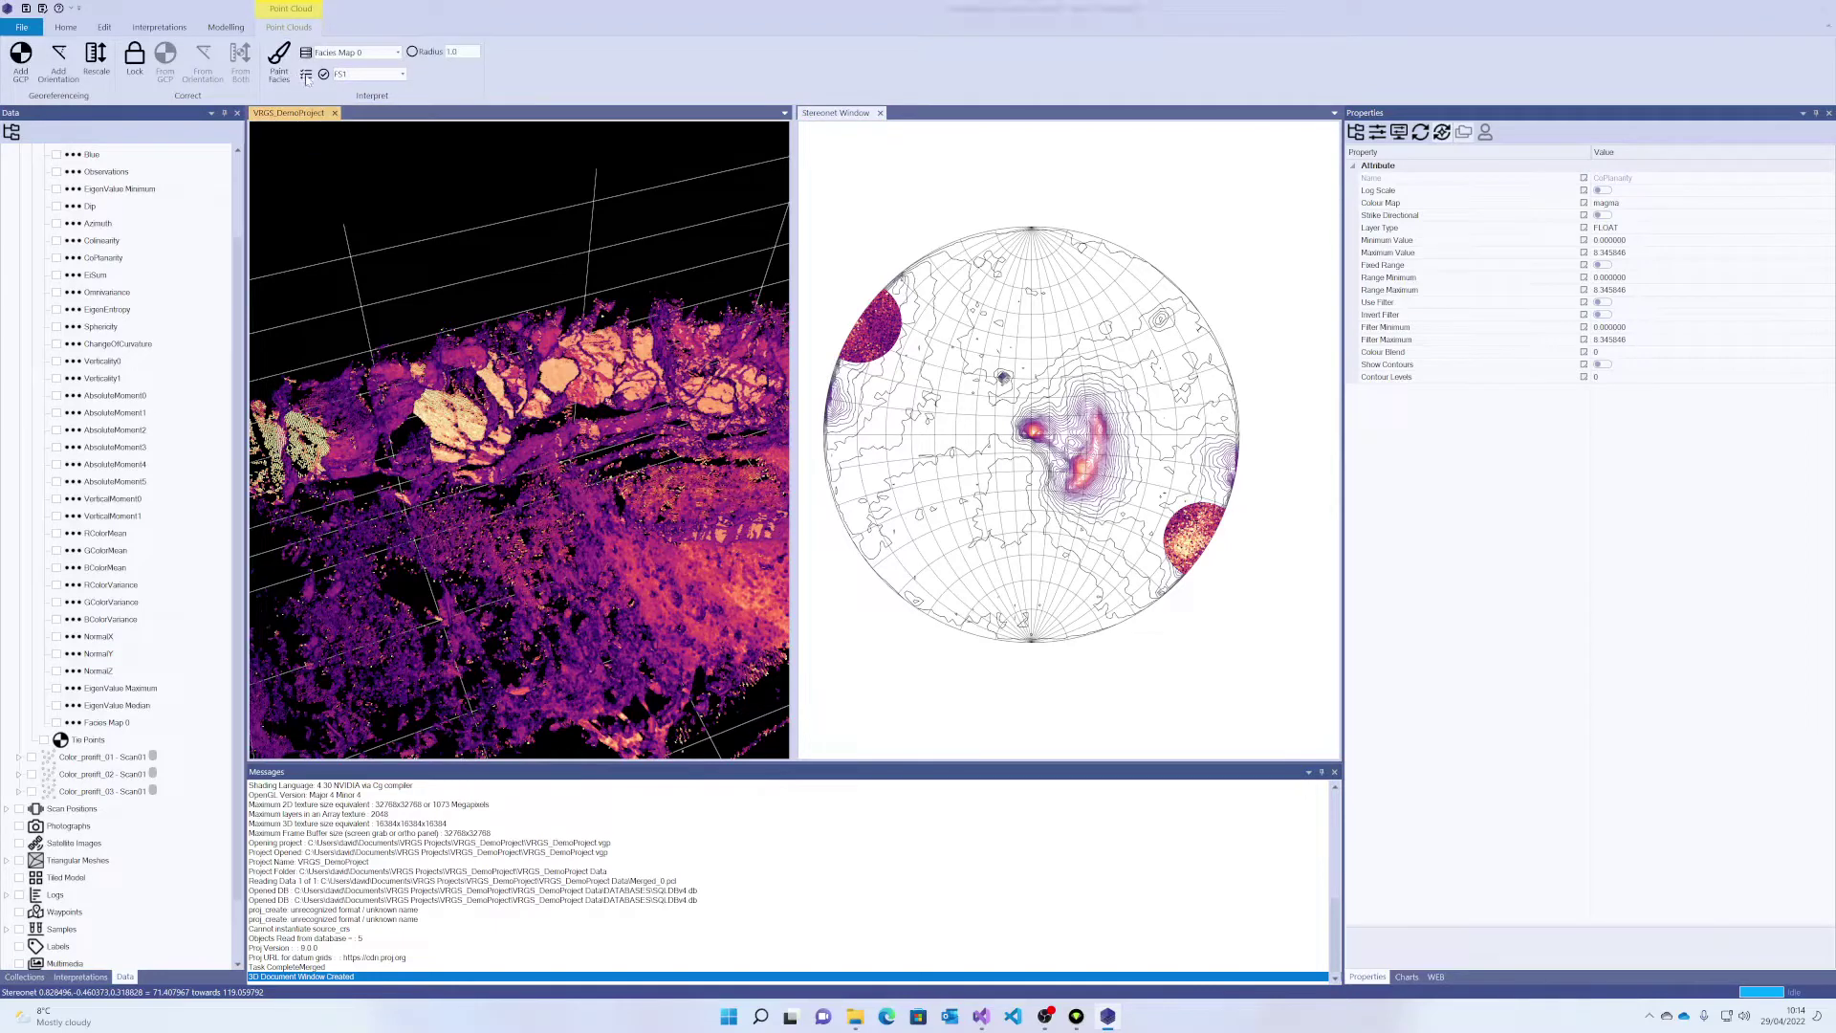
{"action": "double_click", "coordinate": [914, 455]}
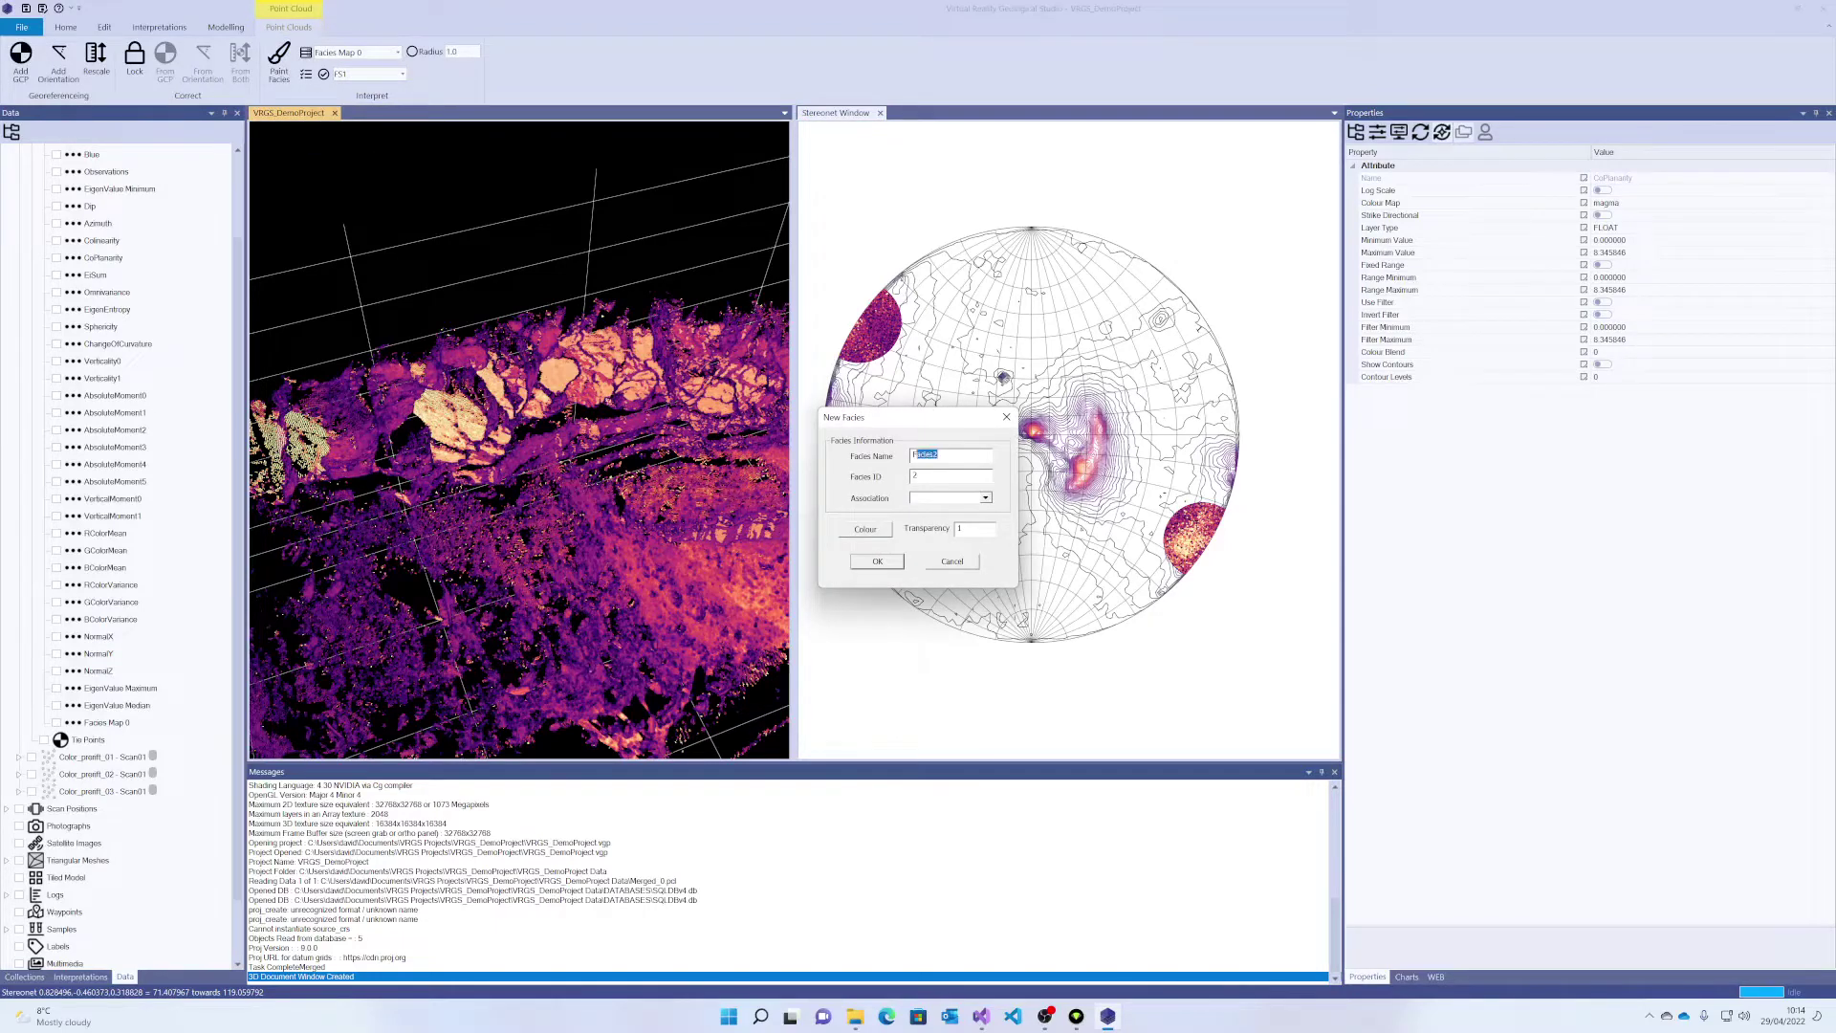
{"action": "type", "text": "FS2"}
{"action": "left_click", "coordinate": [895, 562]}
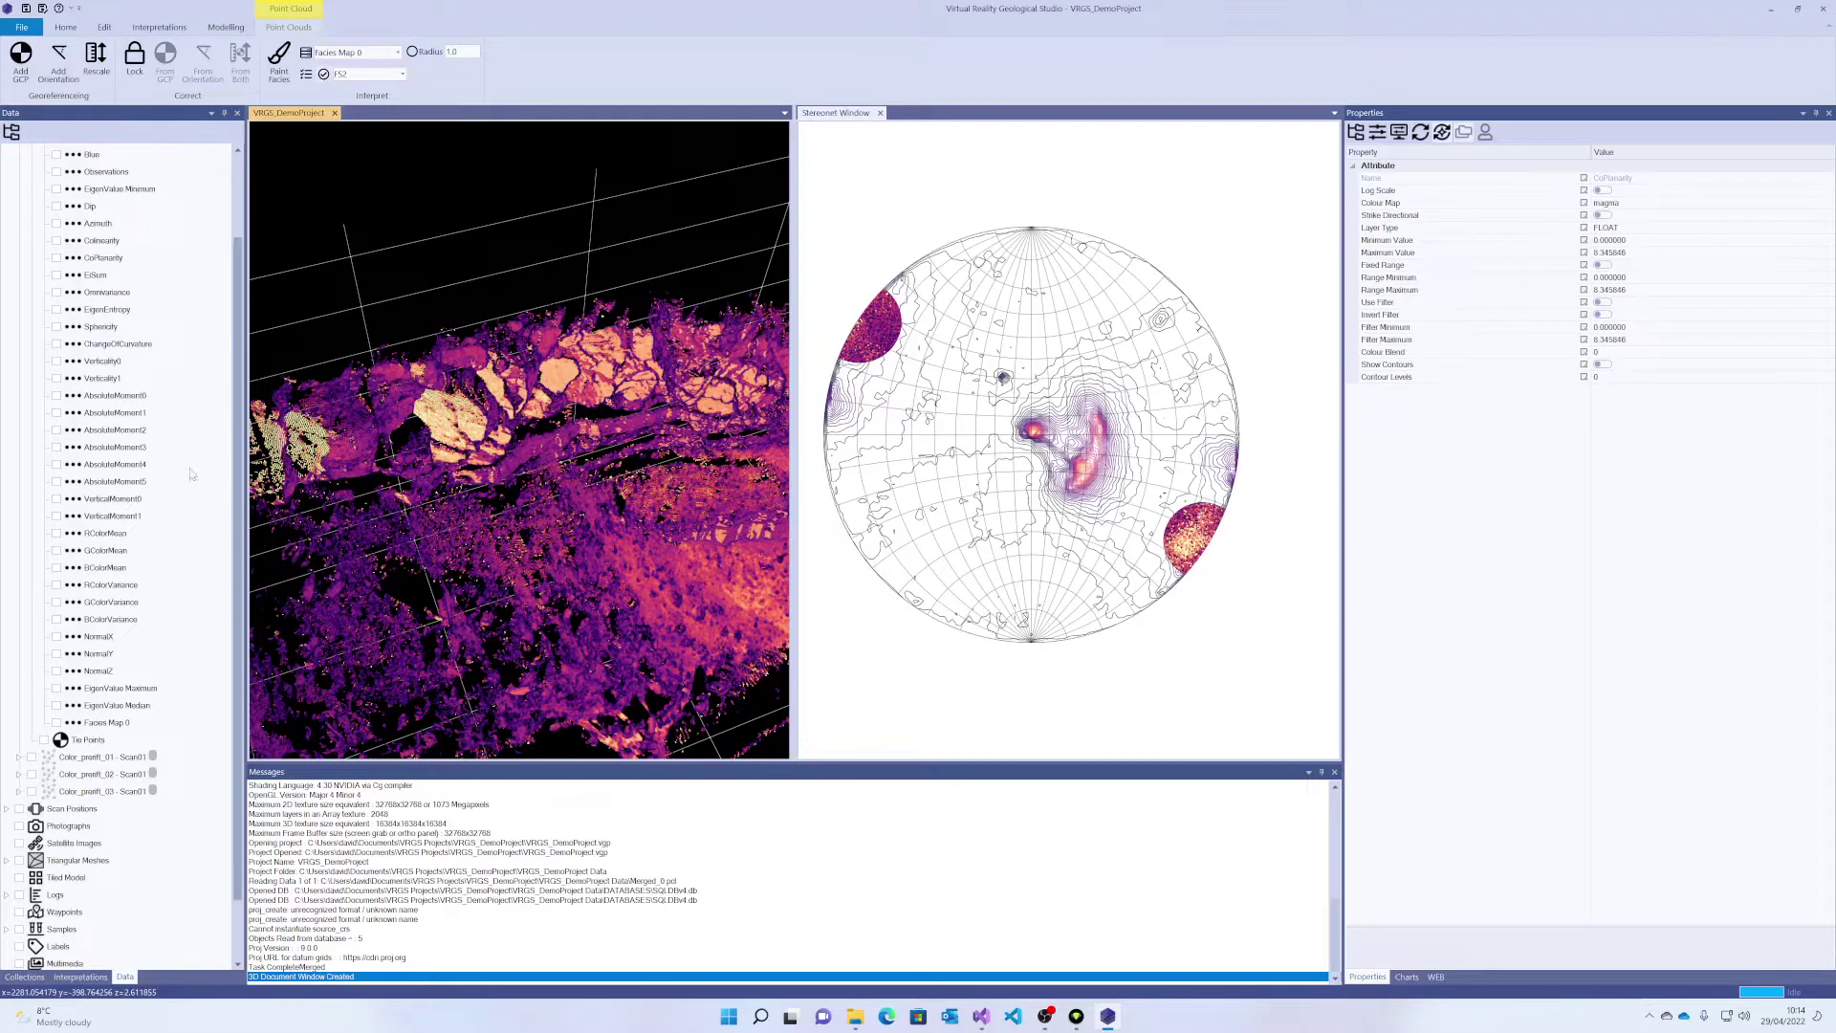
- Display Facies Map 0 on the point cloud and reset its chart filter to the full value range so both fracture sets are coloured
{"action": "left_click", "coordinate": [56, 724]}
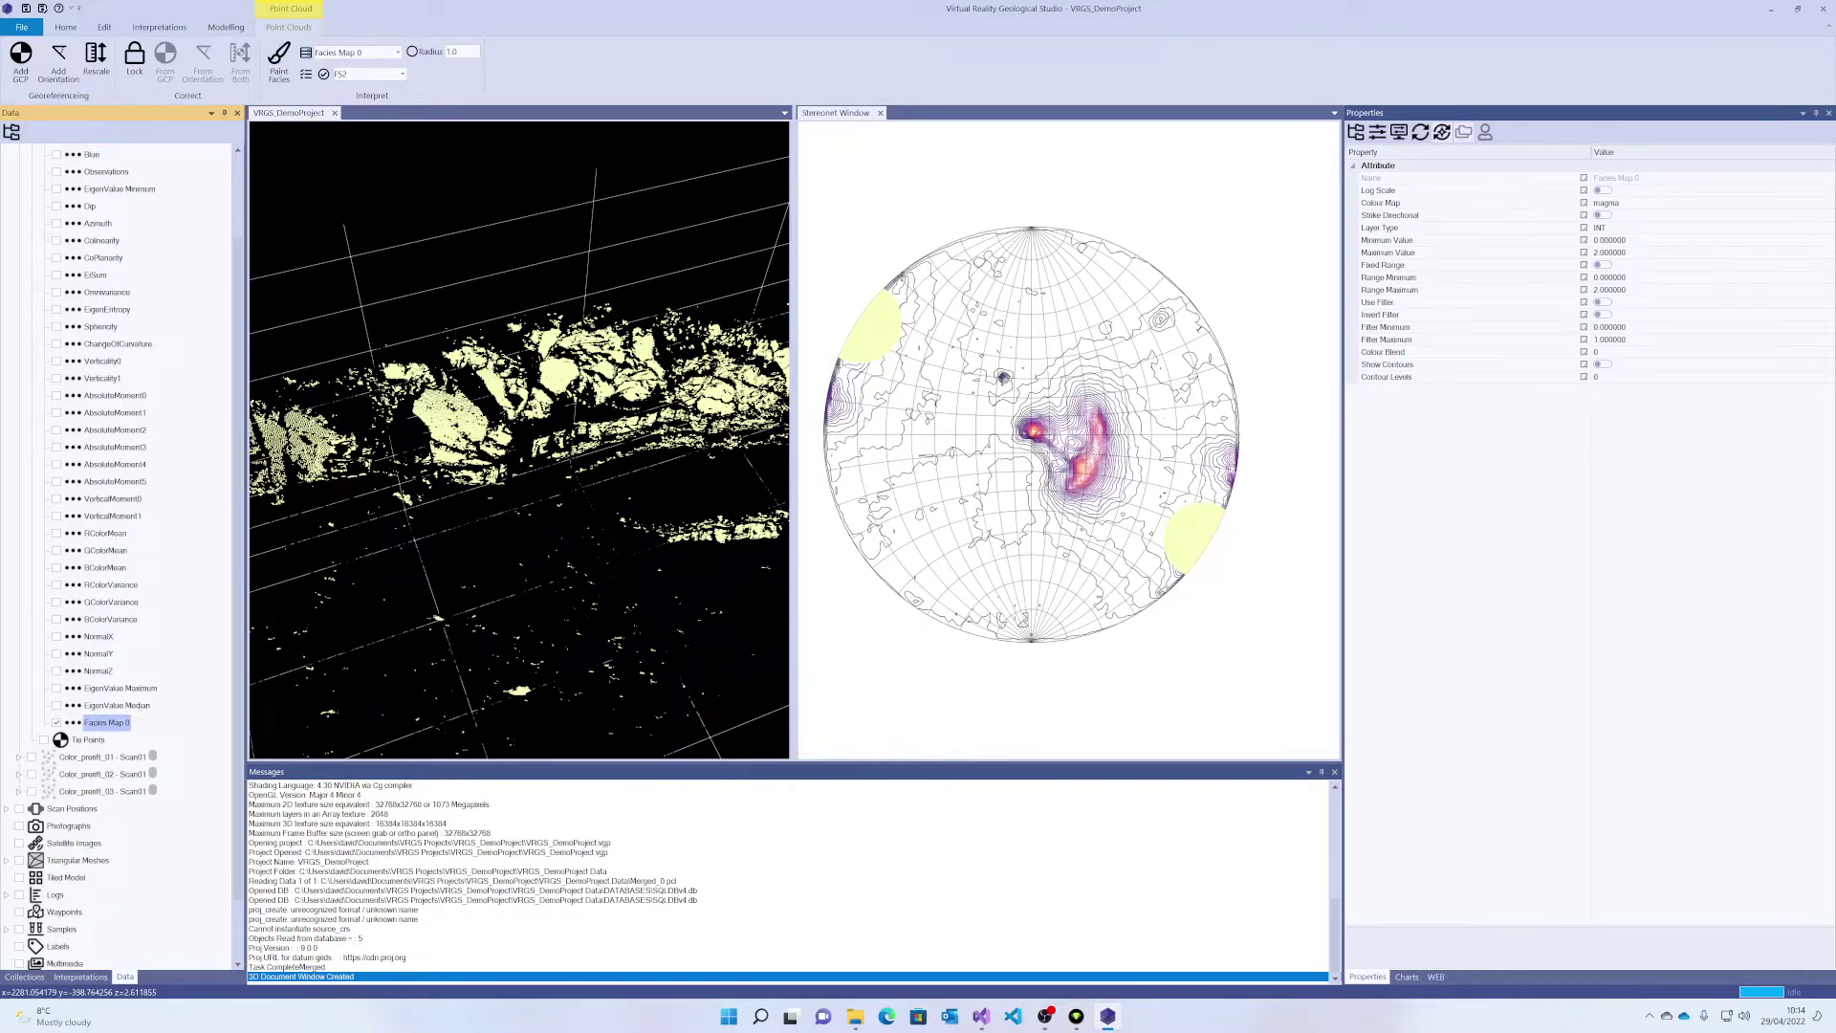
{"action": "left_click", "coordinate": [1407, 976]}
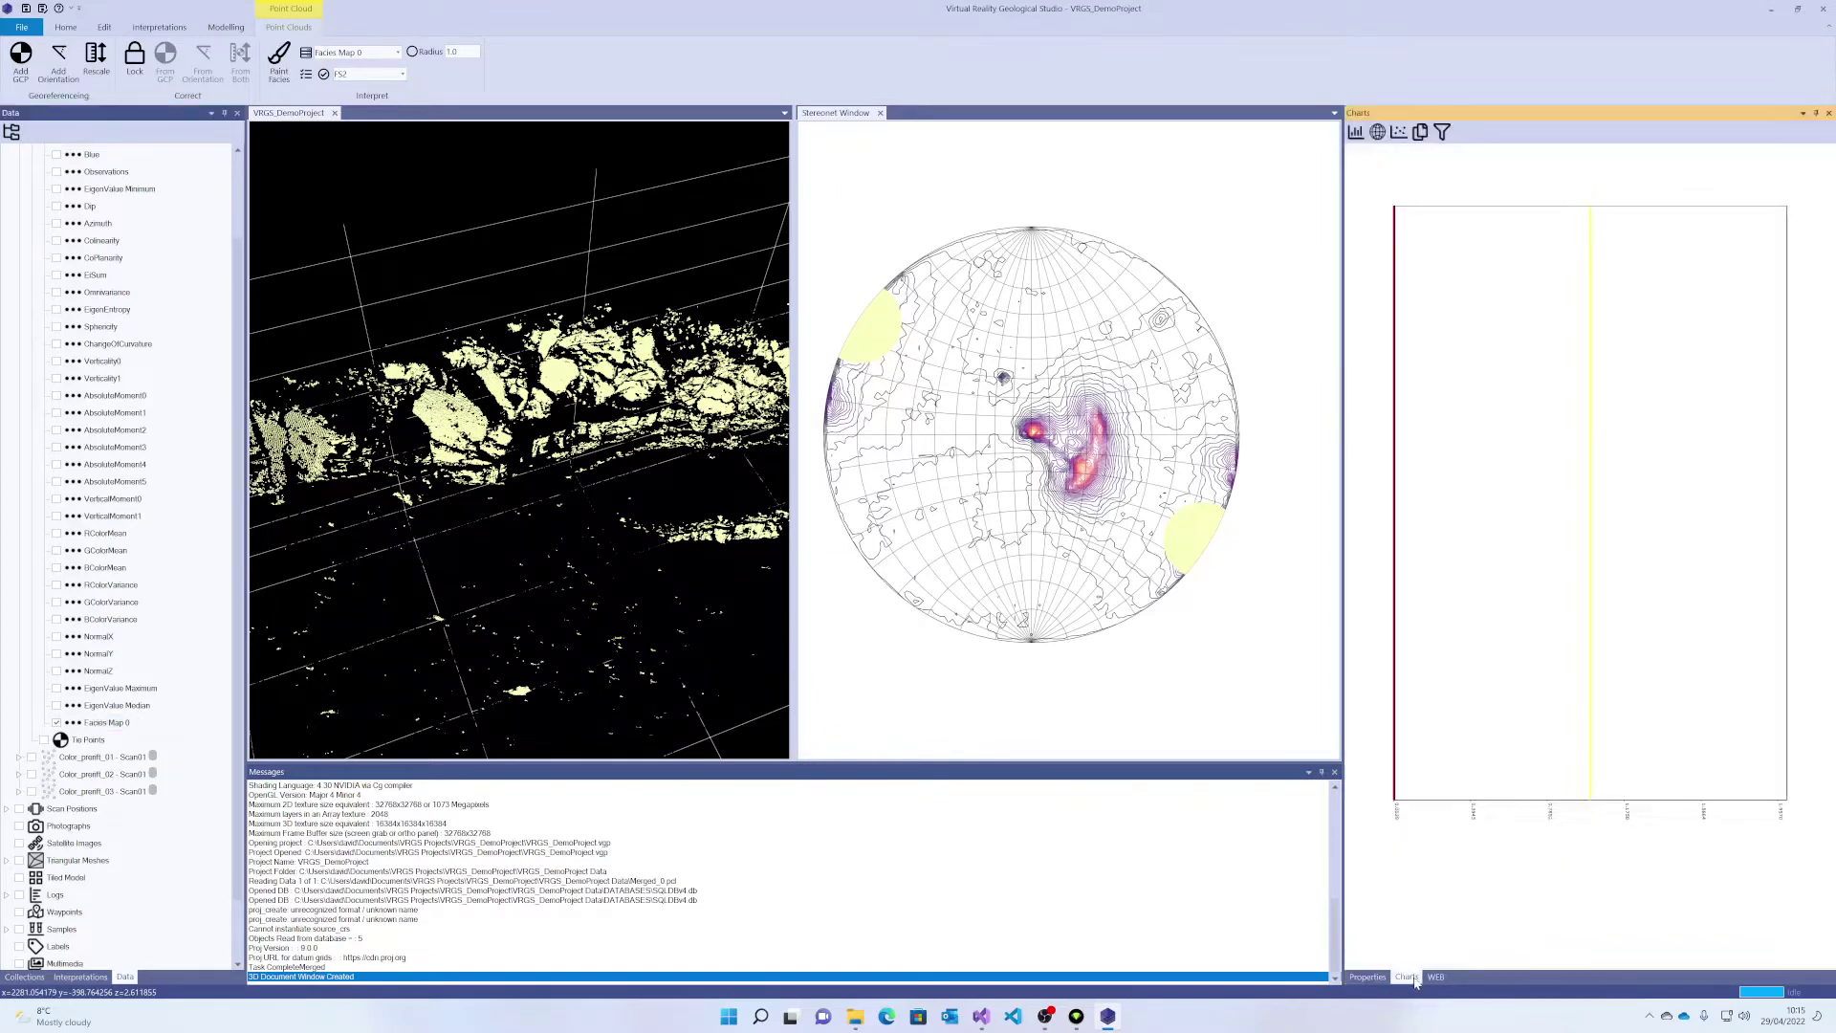
{"action": "left_click", "coordinate": [1442, 133]}
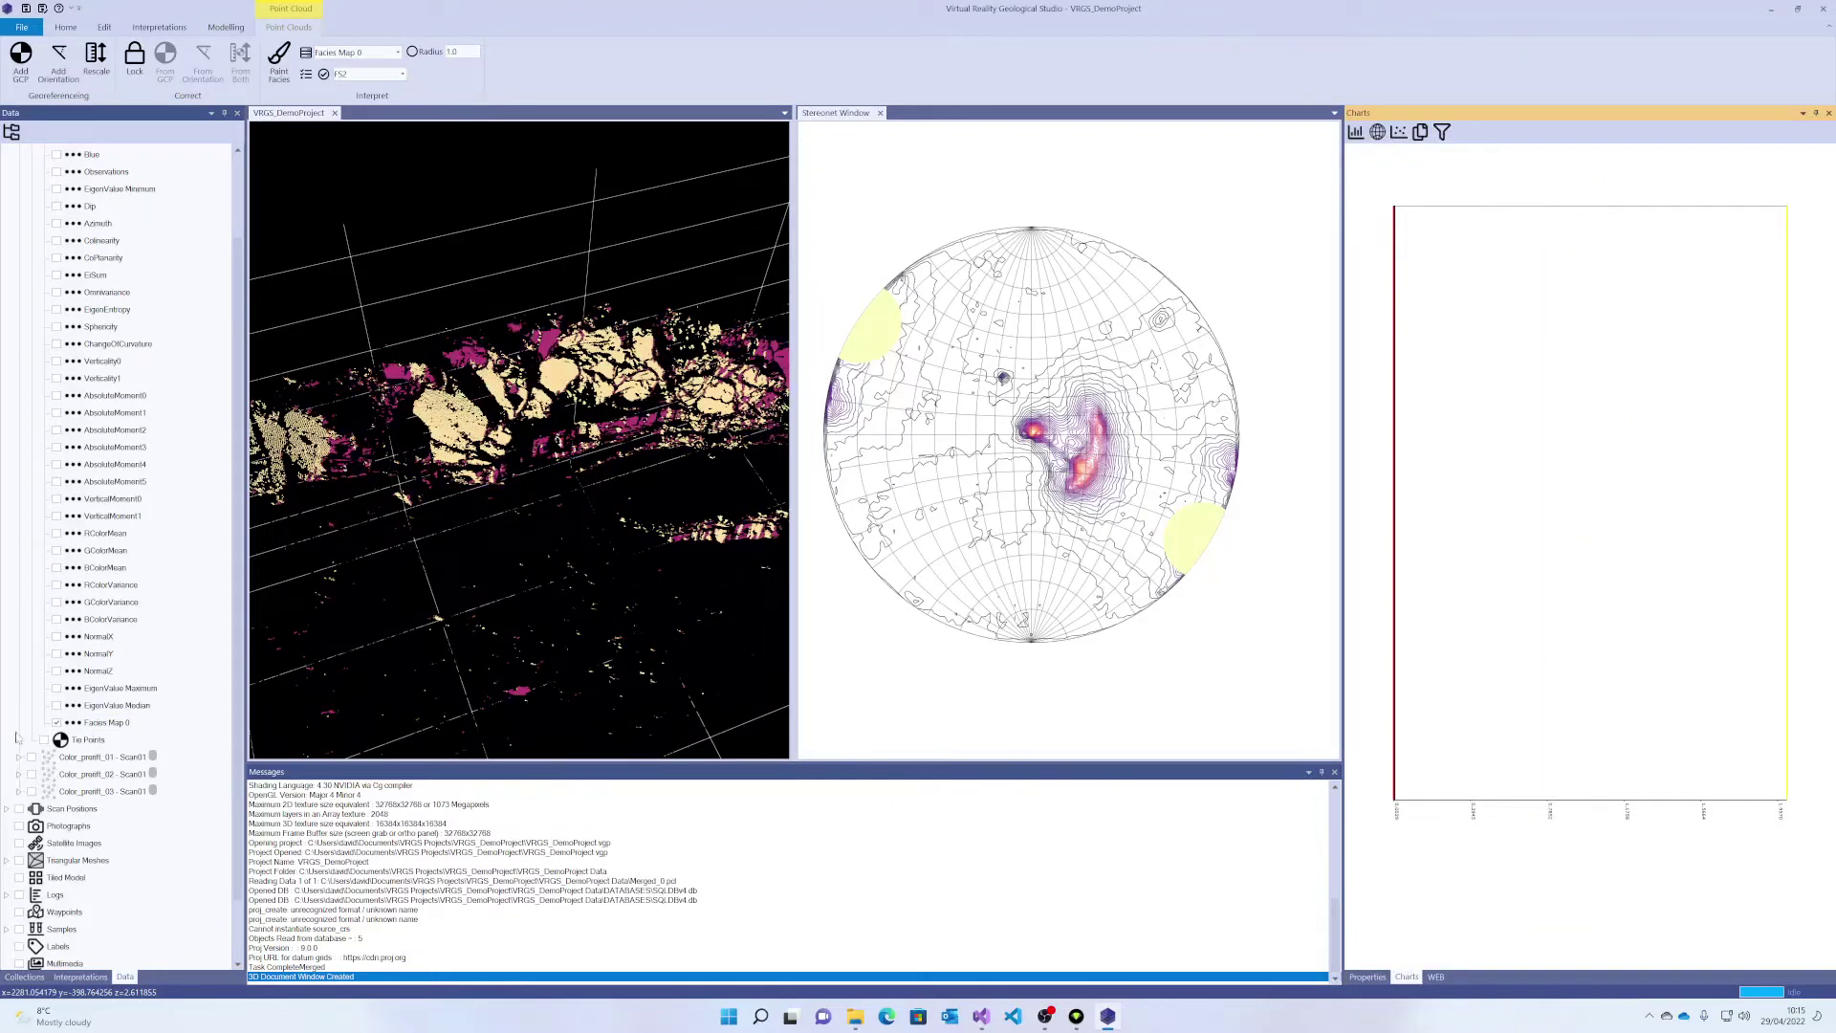
{"action": "left_click", "coordinate": [112, 724]}
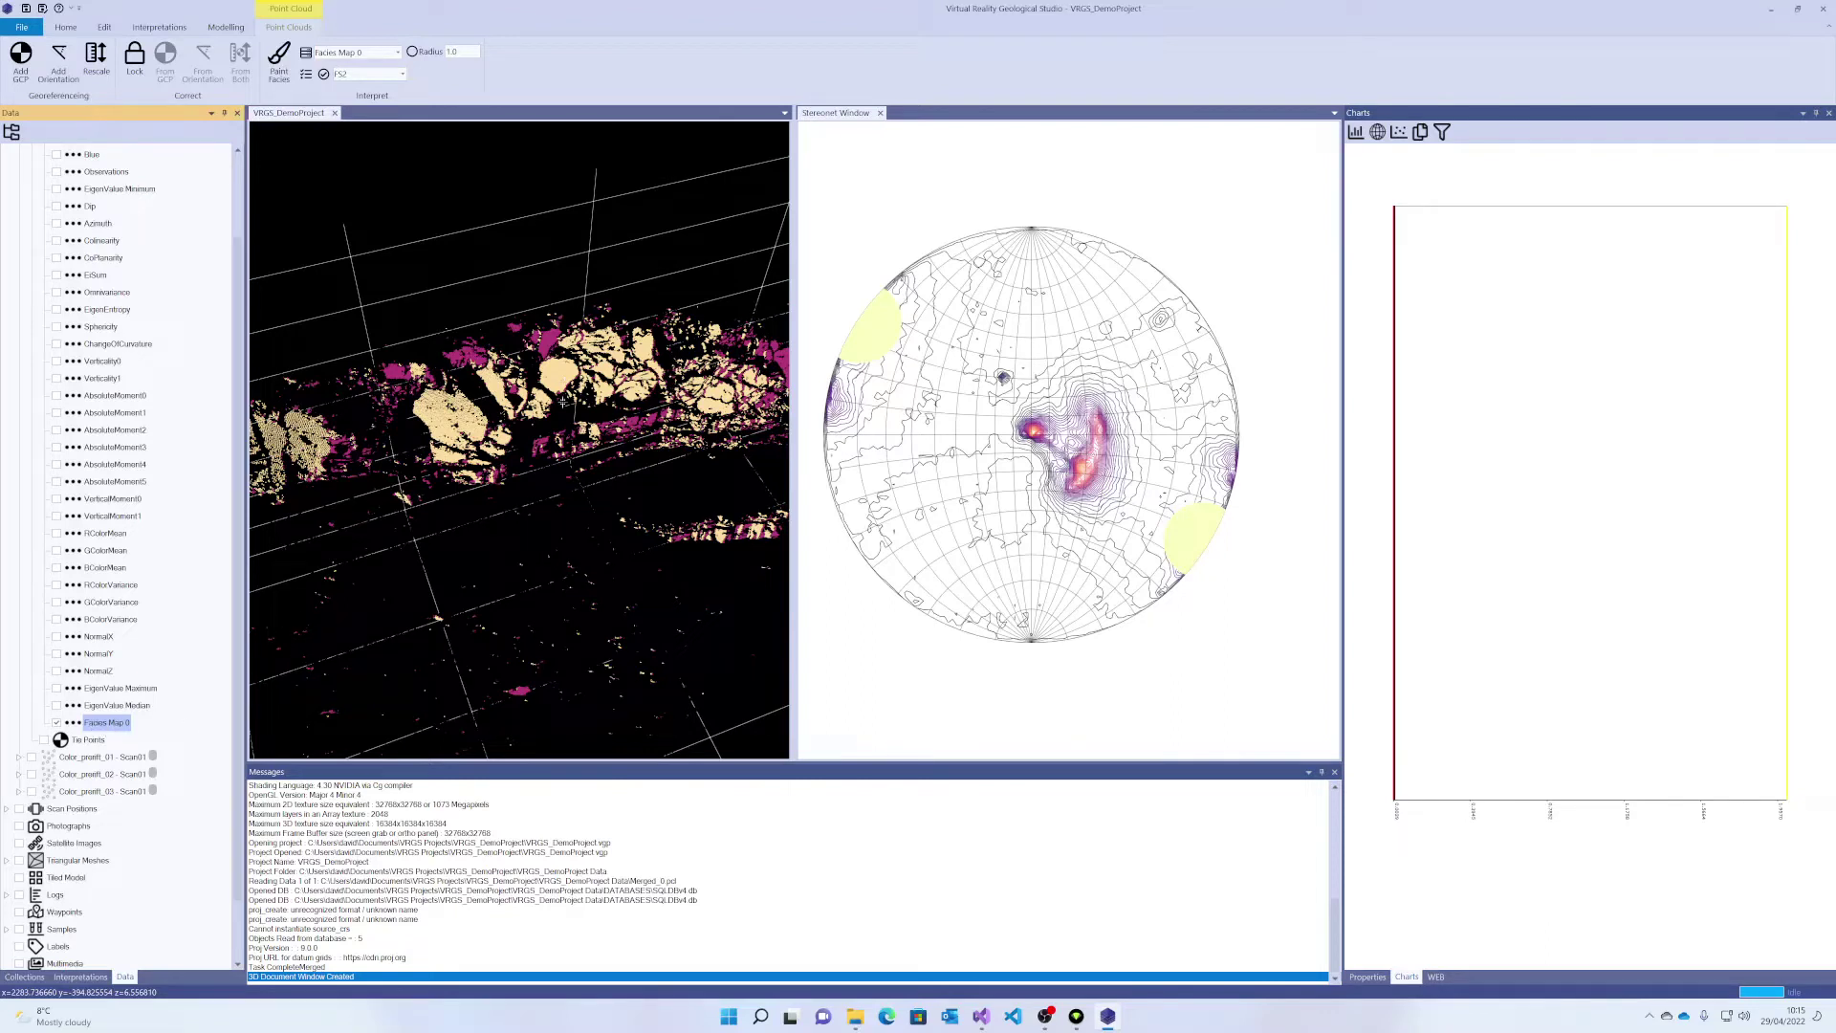
- Display the CoPlanarity attribute and select an ellipse around the small northeastern pole cluster on the stereonet
{"action": "scroll", "coordinate": [69, 337], "scroll_direction": "up", "scroll_amount": 1}
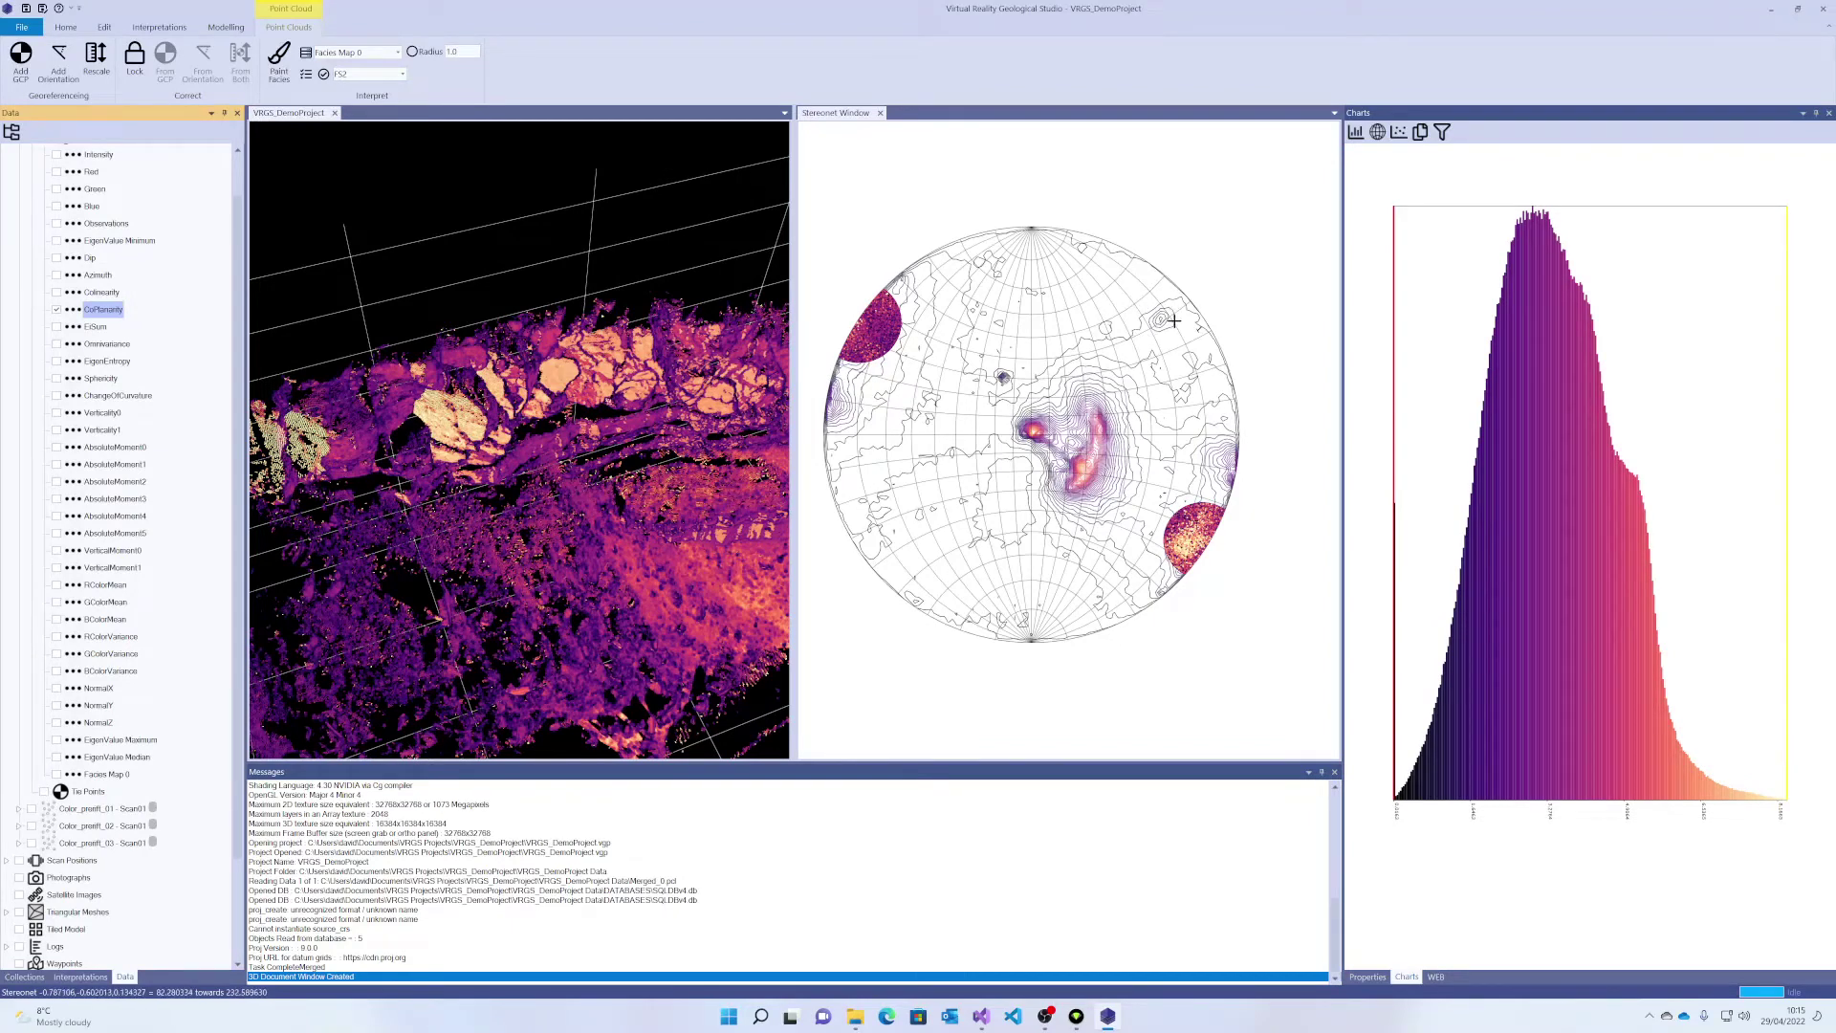
{"action": "left_click", "coordinate": [841, 117]}
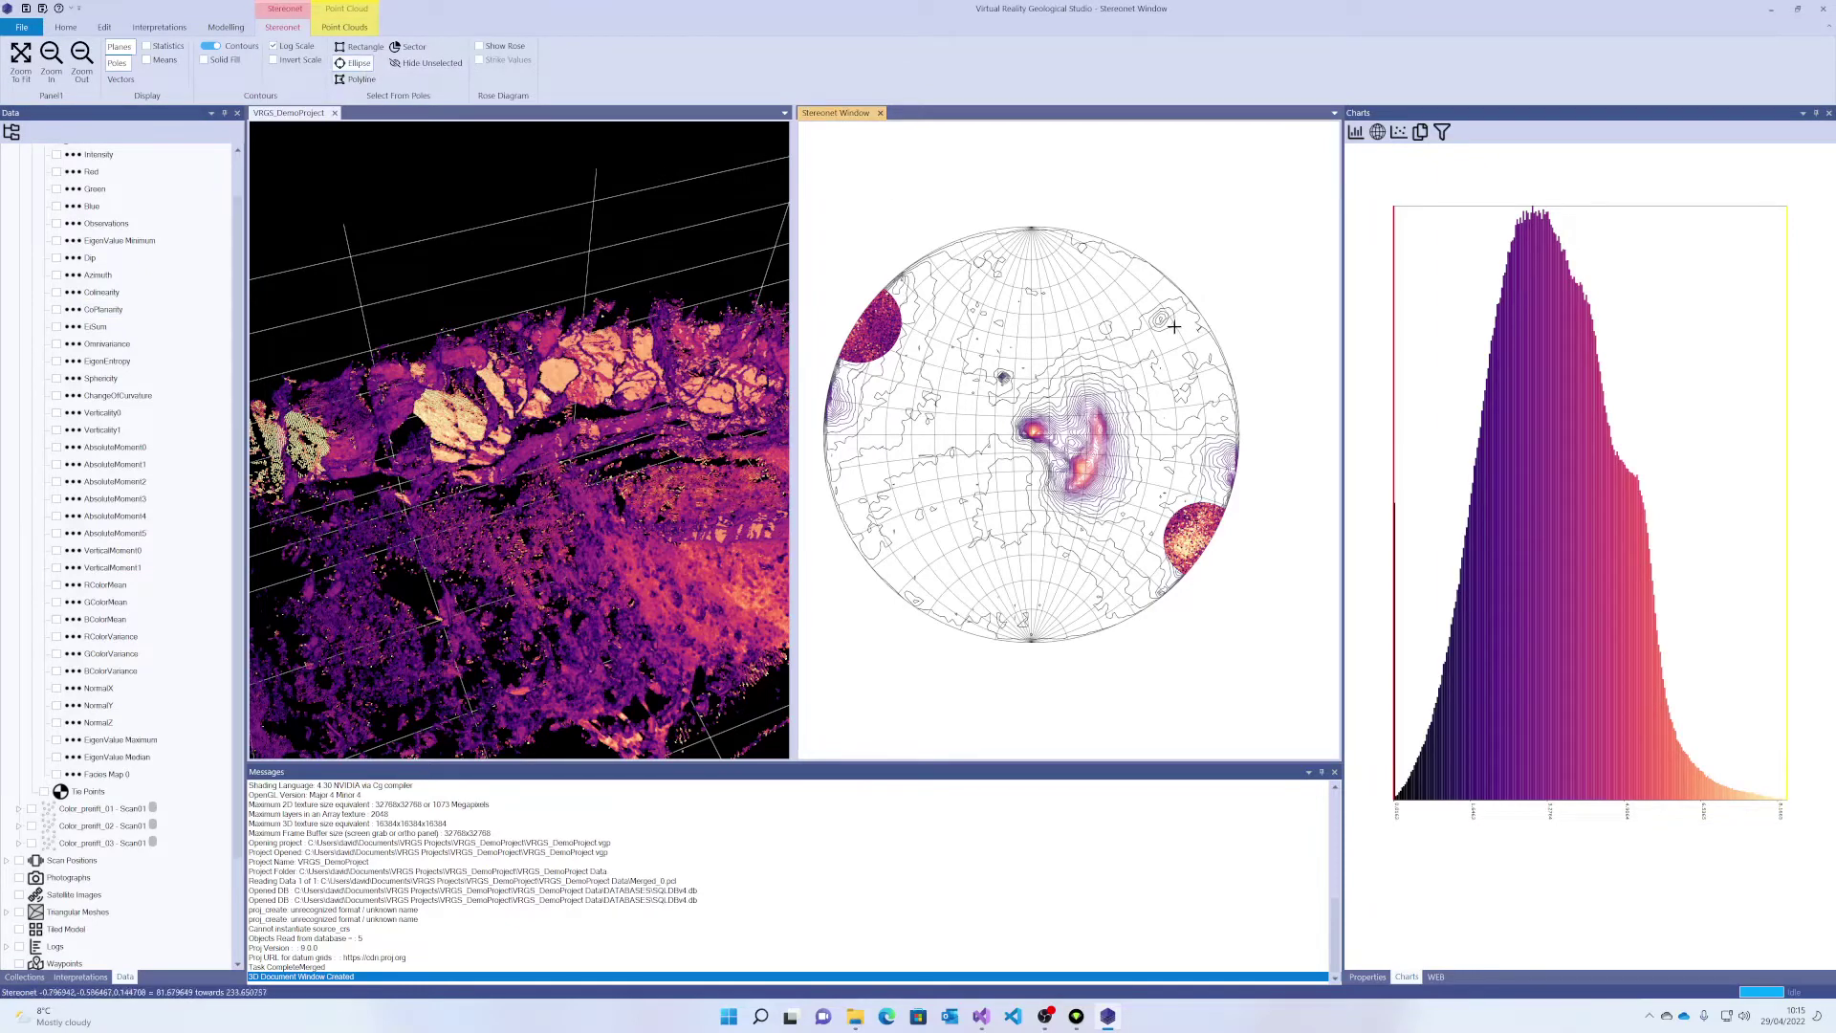
{"action": "left_click_drag", "start_coordinate": [1160, 319], "coordinate": [1190, 349]}
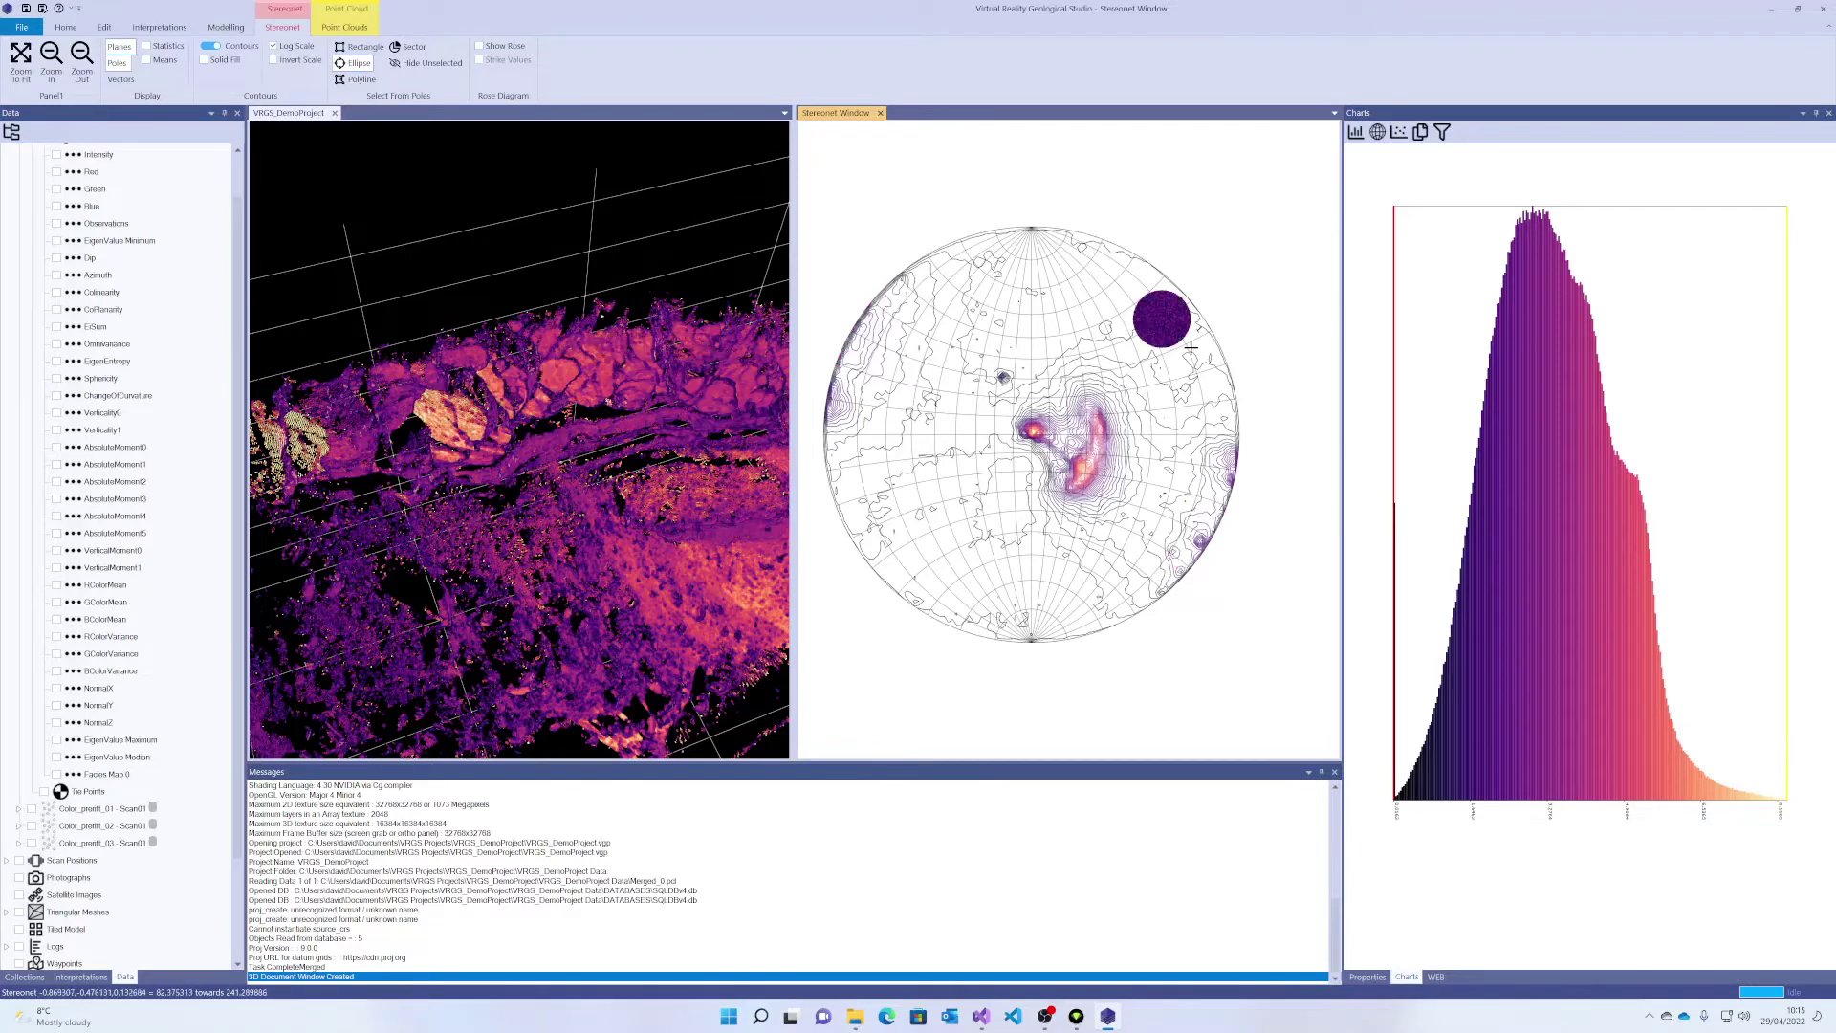
- Create a facies named FS3 and assign the northeastern cluster's points to it
{"action": "left_click", "coordinate": [340, 28]}
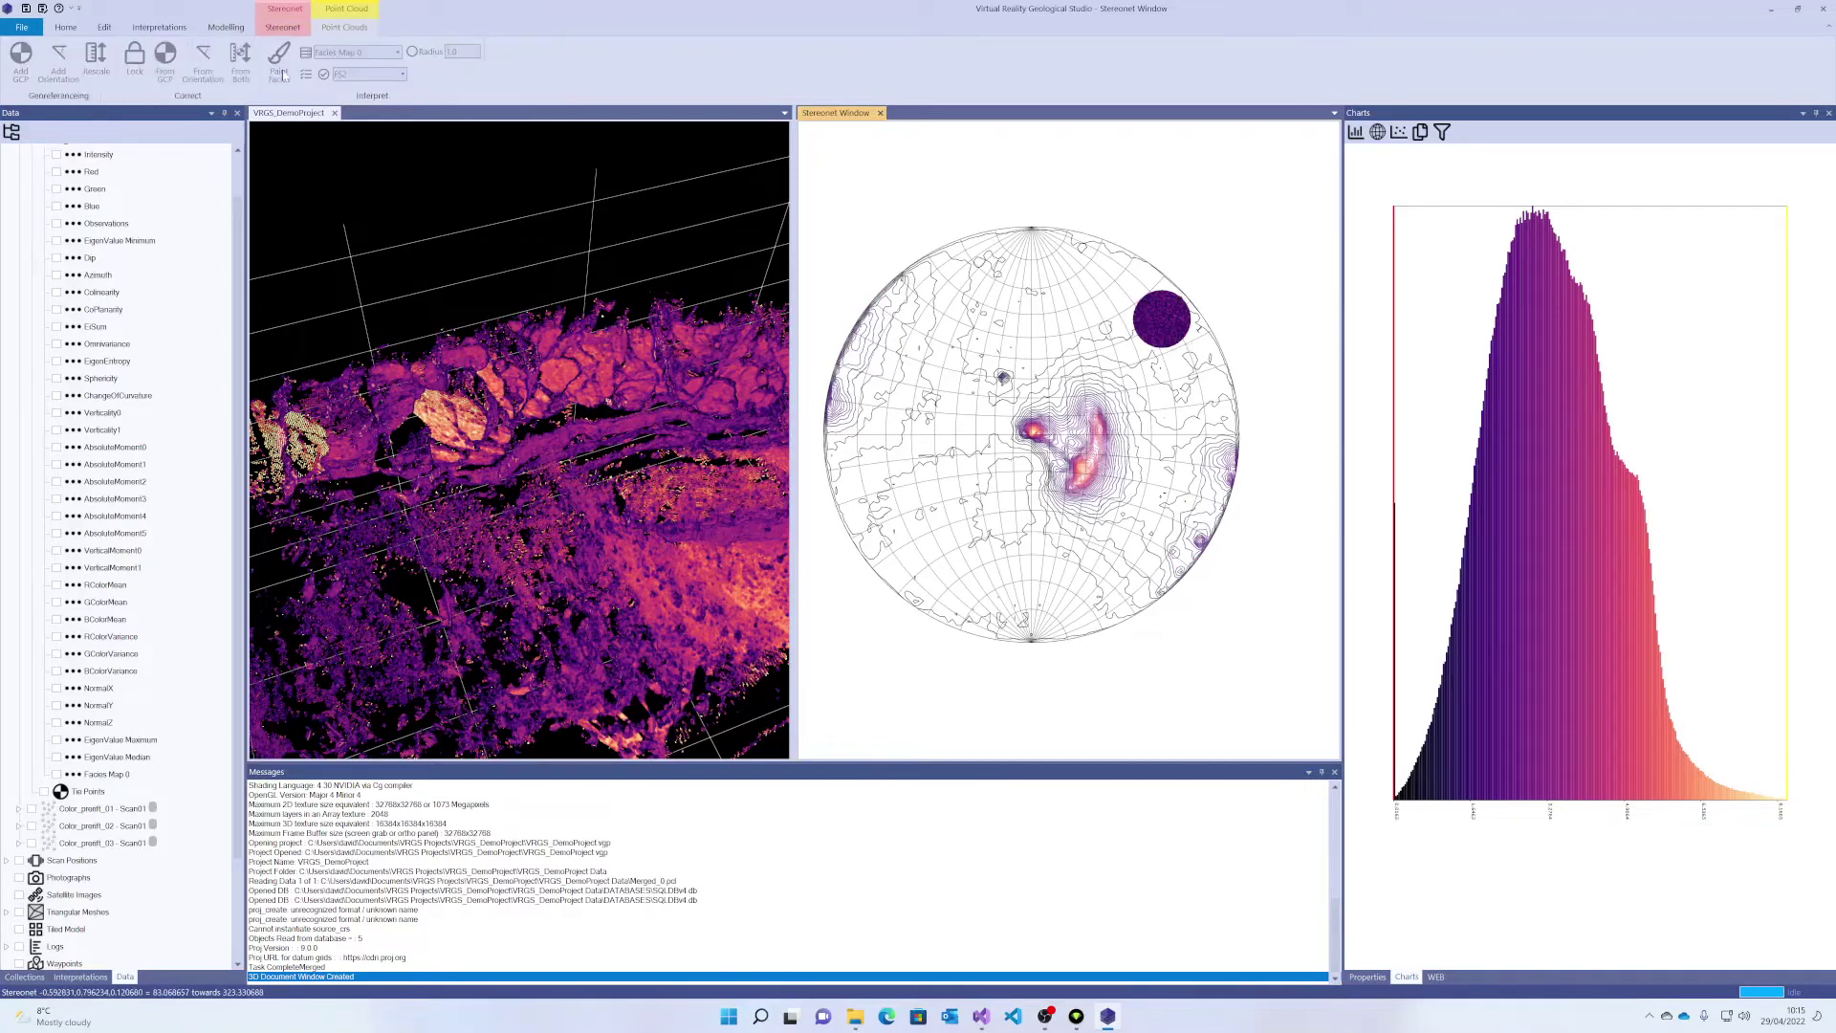
{"action": "left_click", "coordinate": [278, 114]}
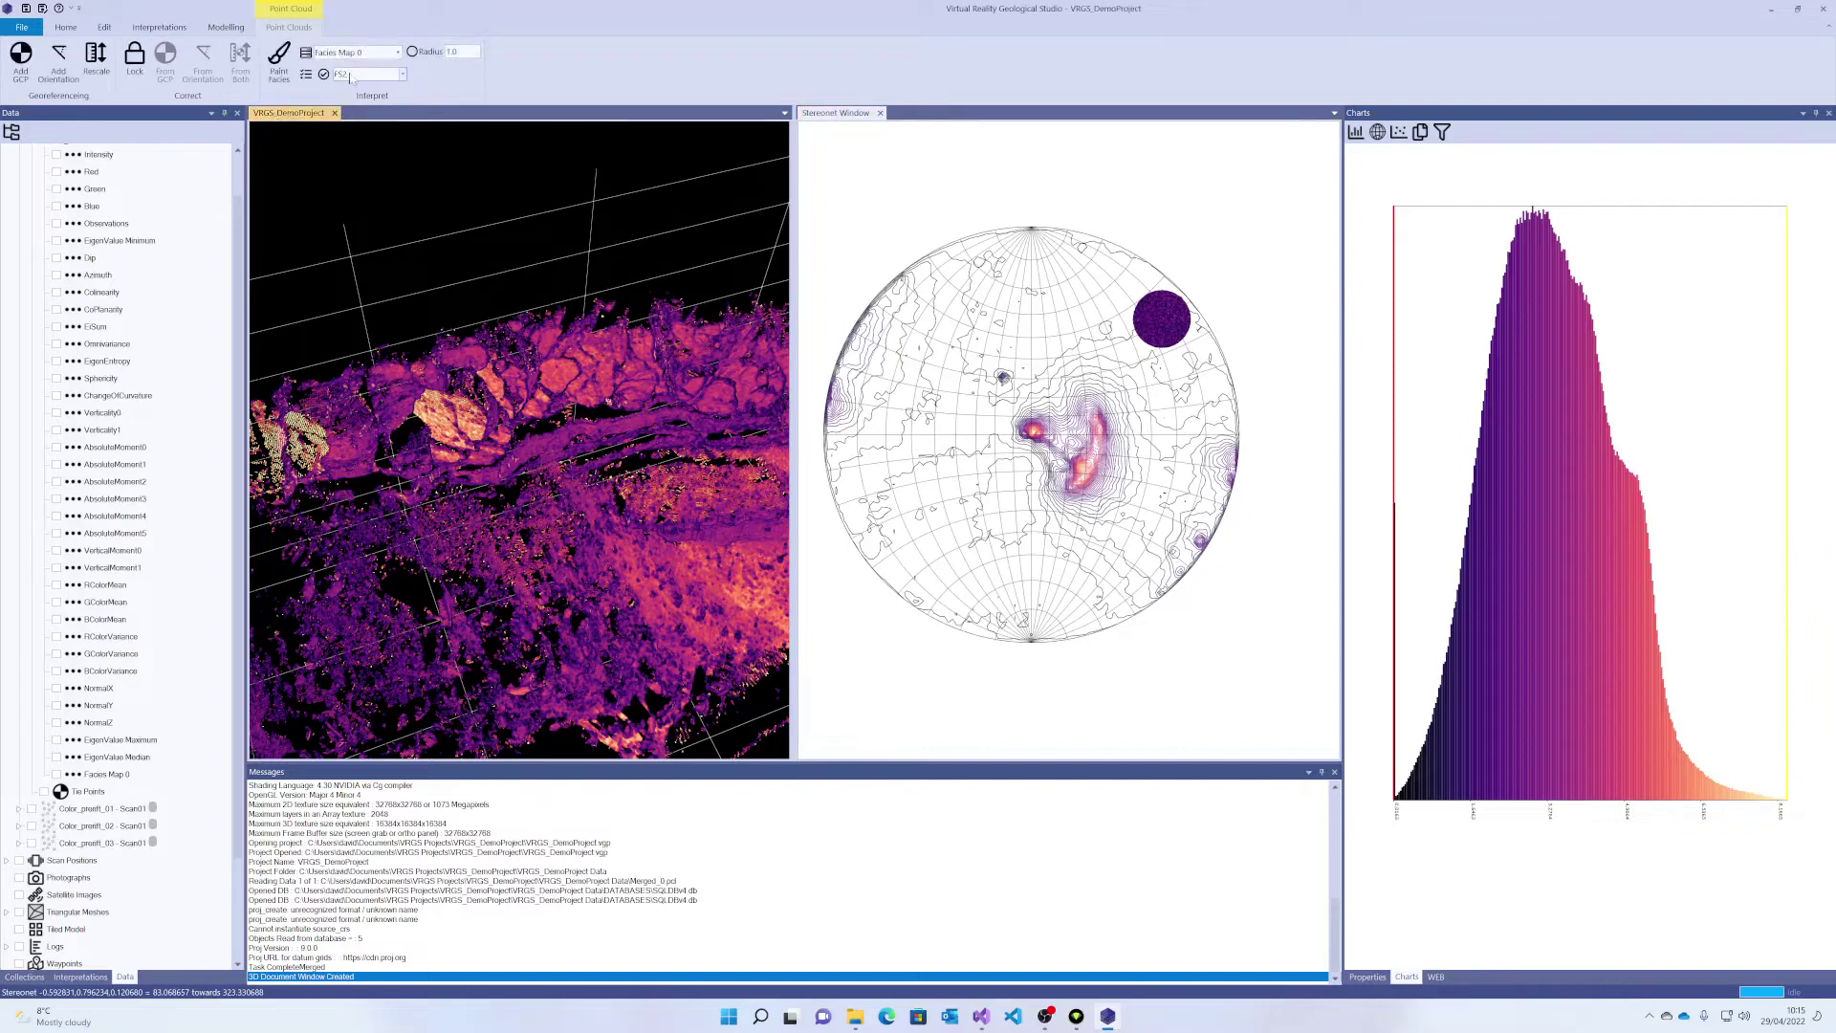
{"action": "left_click", "coordinate": [306, 75]}
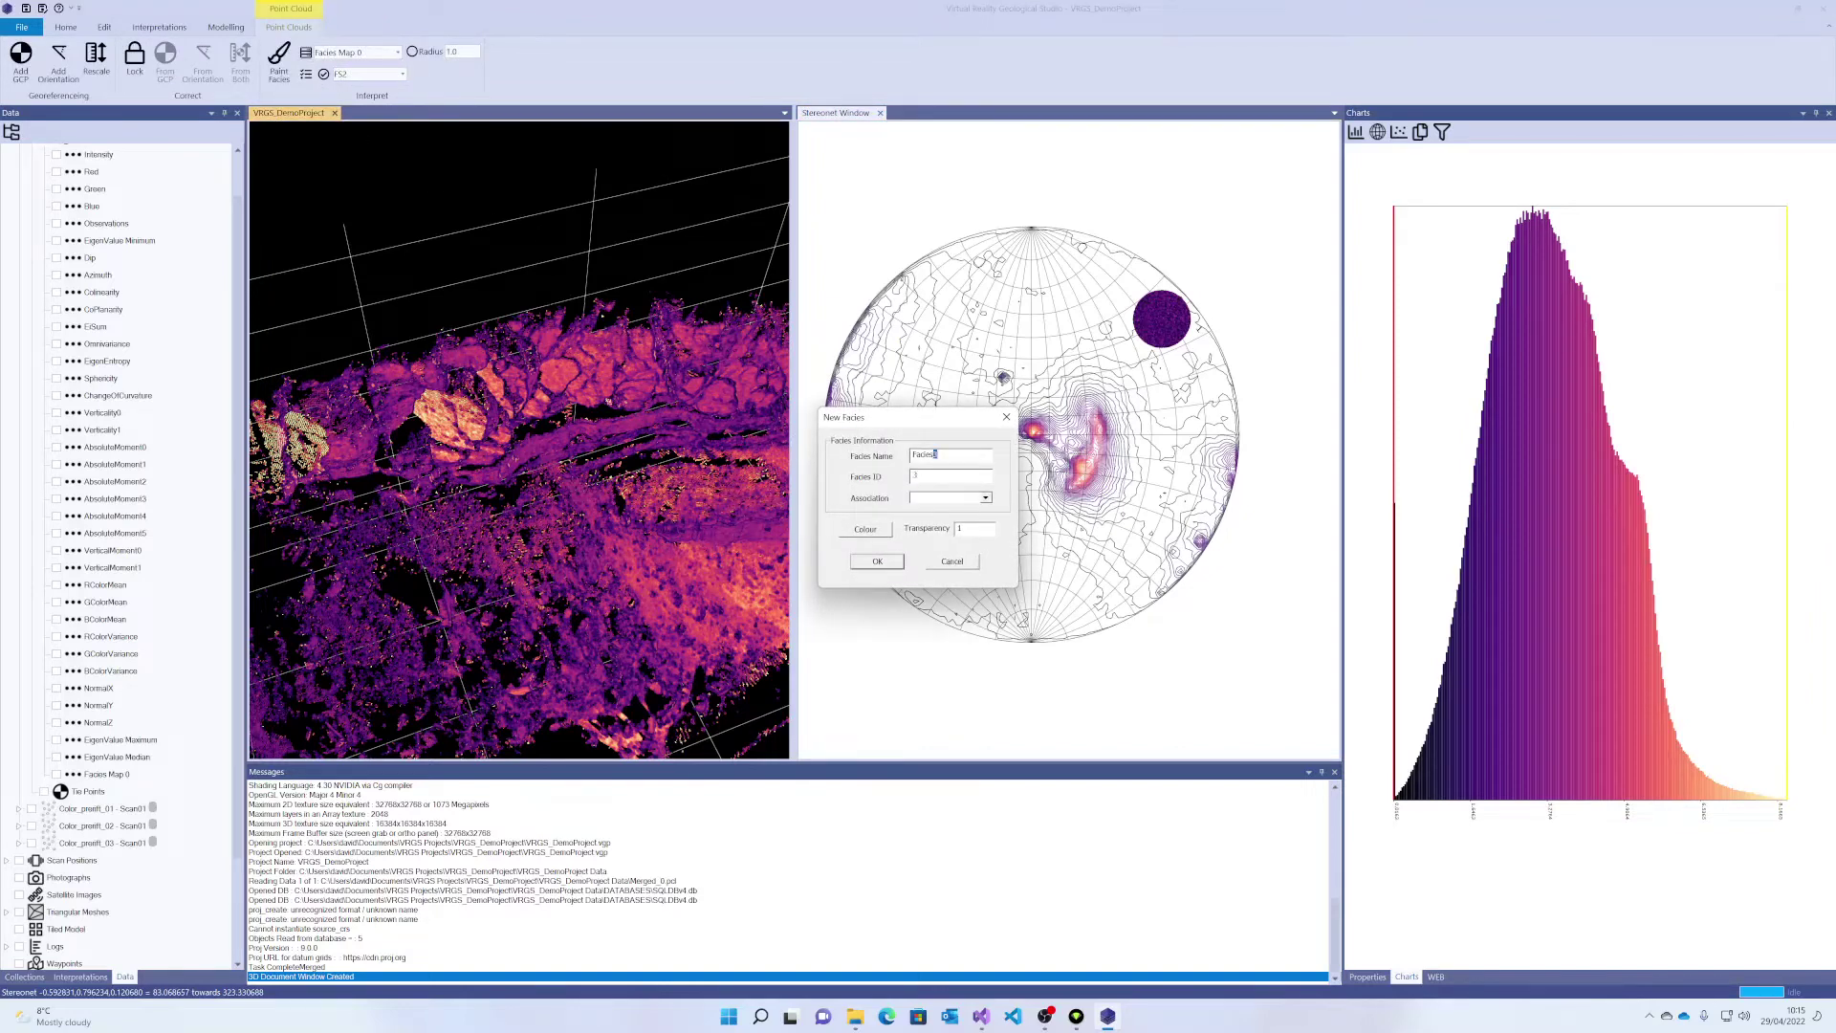
{"action": "left_click_drag", "start_coordinate": [932, 455], "coordinate": [909, 455]}
{"action": "type", "text": "FS3"}
{"action": "left_click", "coordinate": [877, 561]}
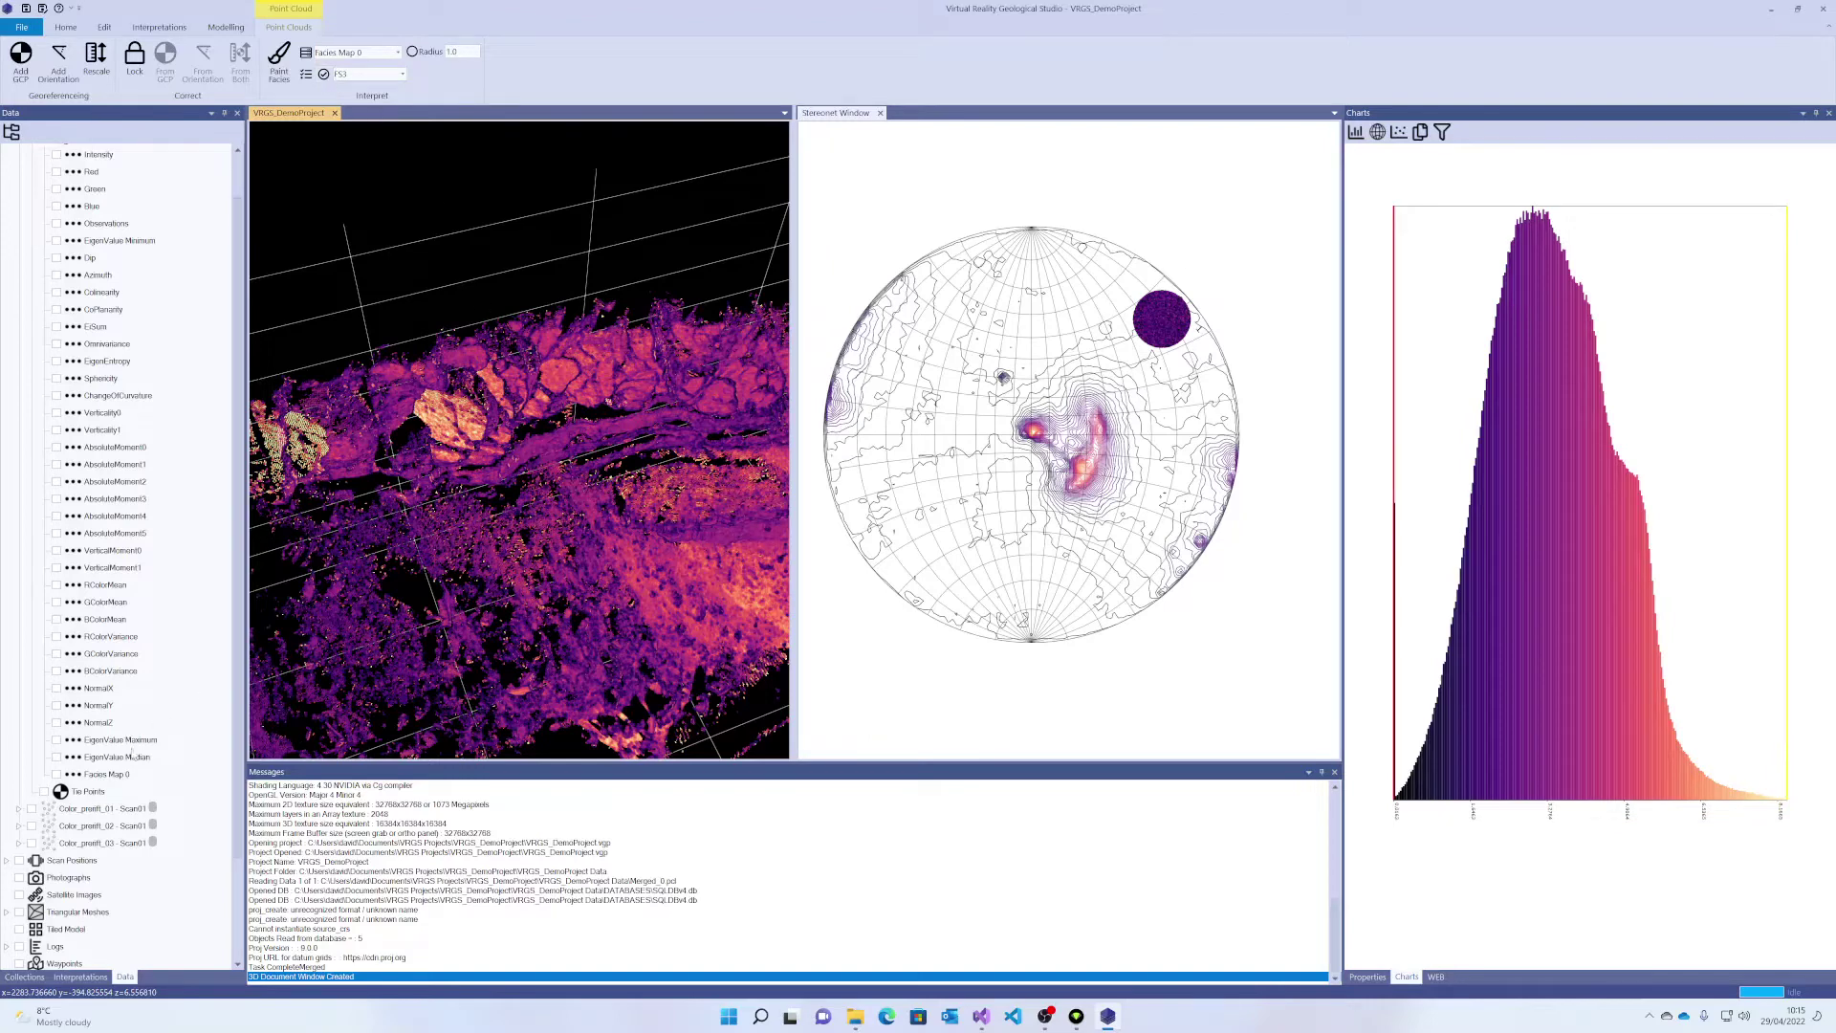
- Show Facies Map 0 again and extend its chart filter to the full range to include FS3
{"action": "left_click", "coordinate": [58, 775]}
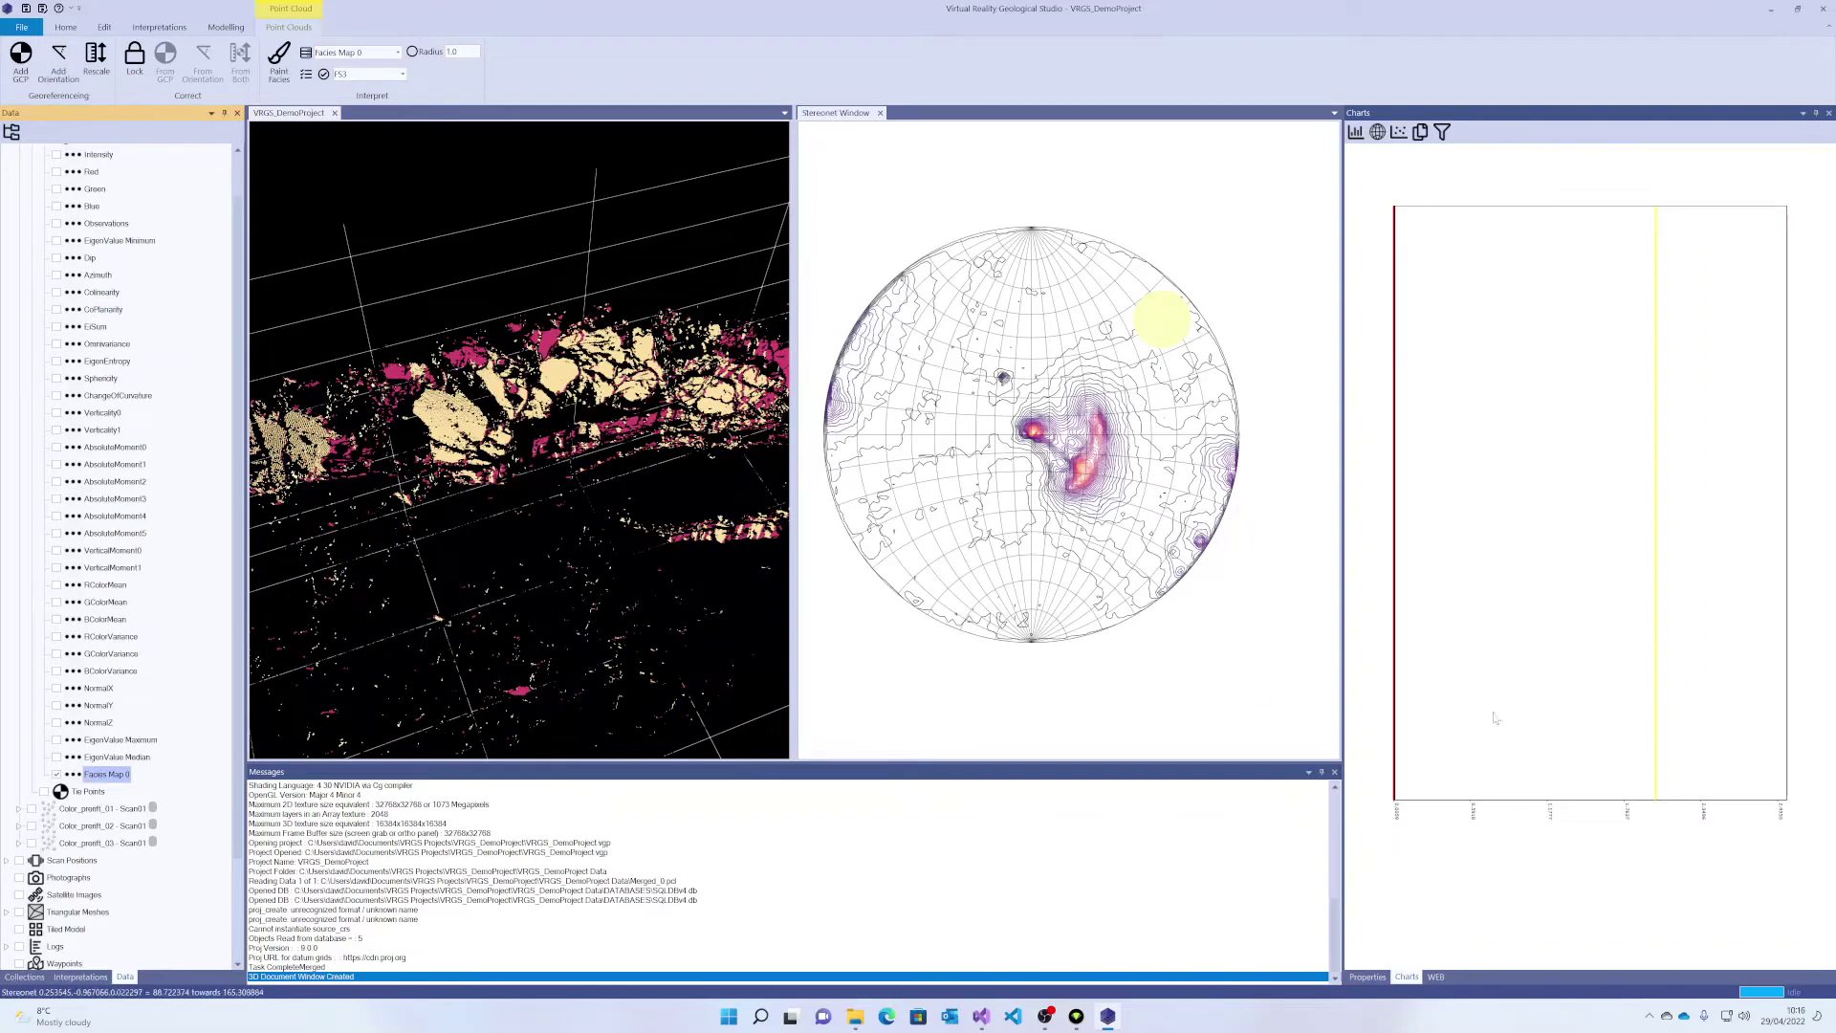
{"action": "left_click", "coordinate": [1443, 132]}
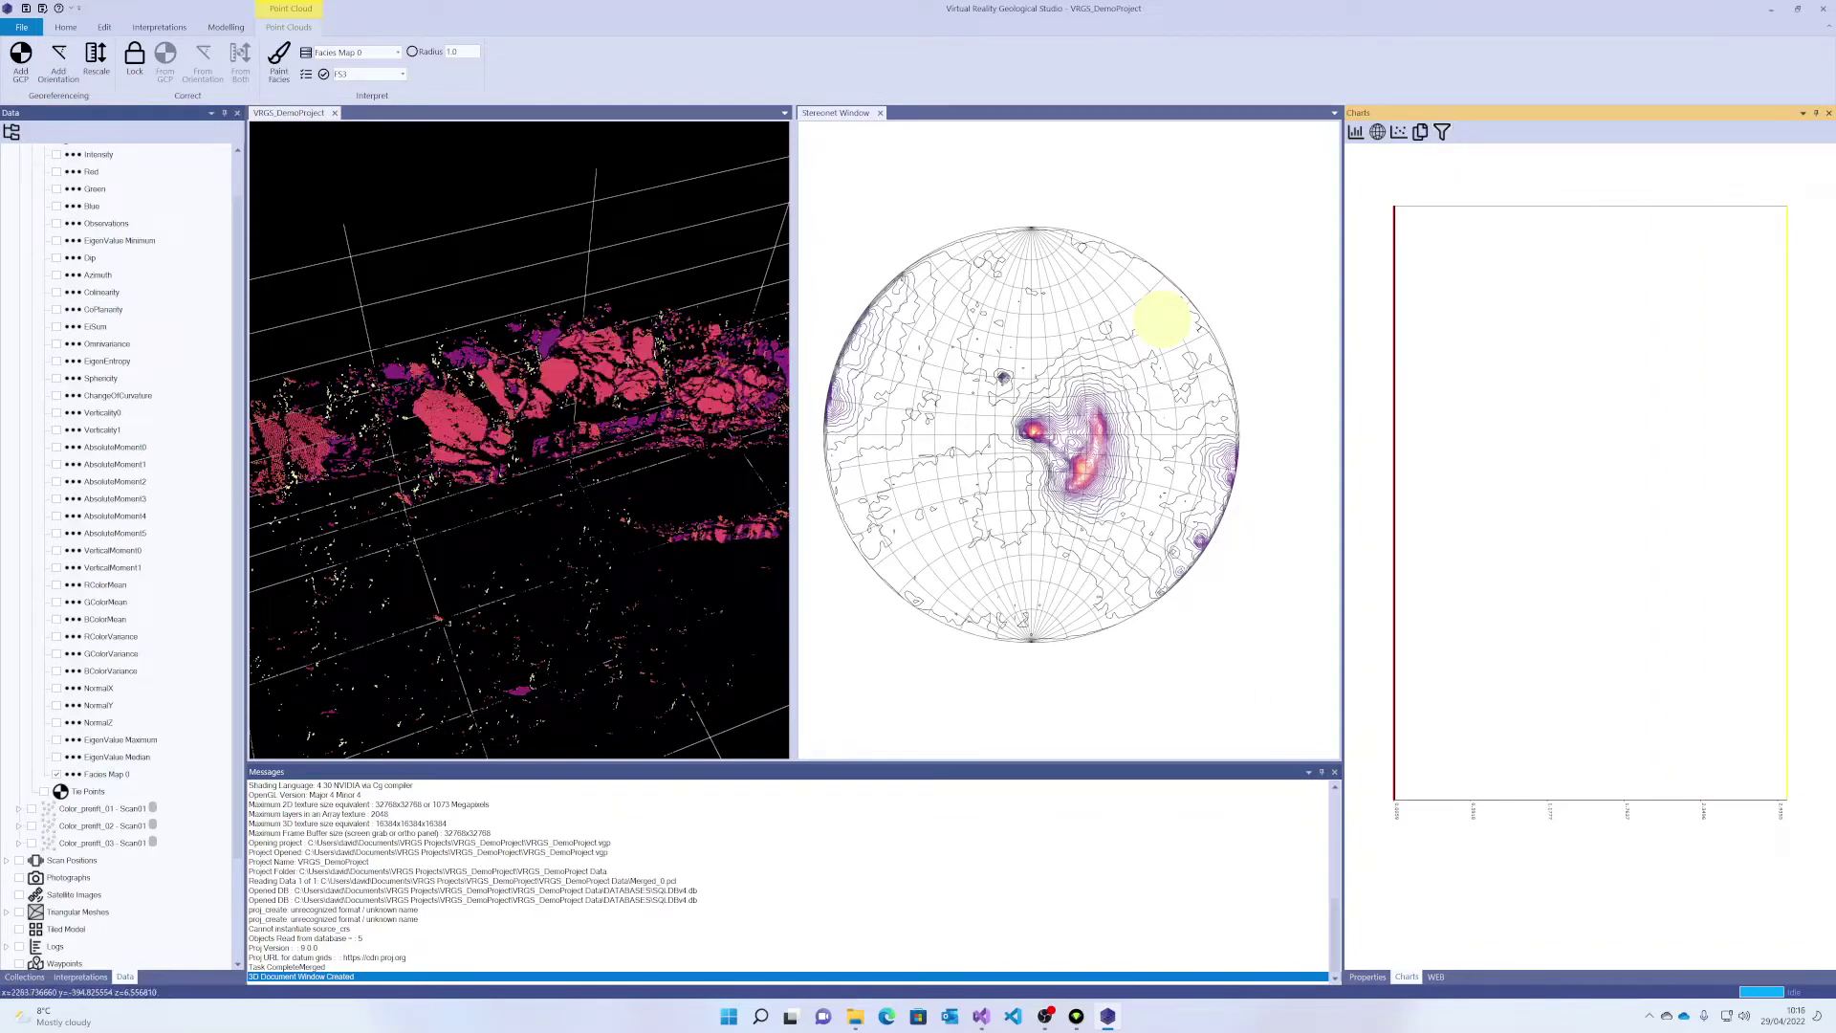
{"action": "scroll", "coordinate": [21, 58], "scroll_direction": "up", "scroll_amount": 4}
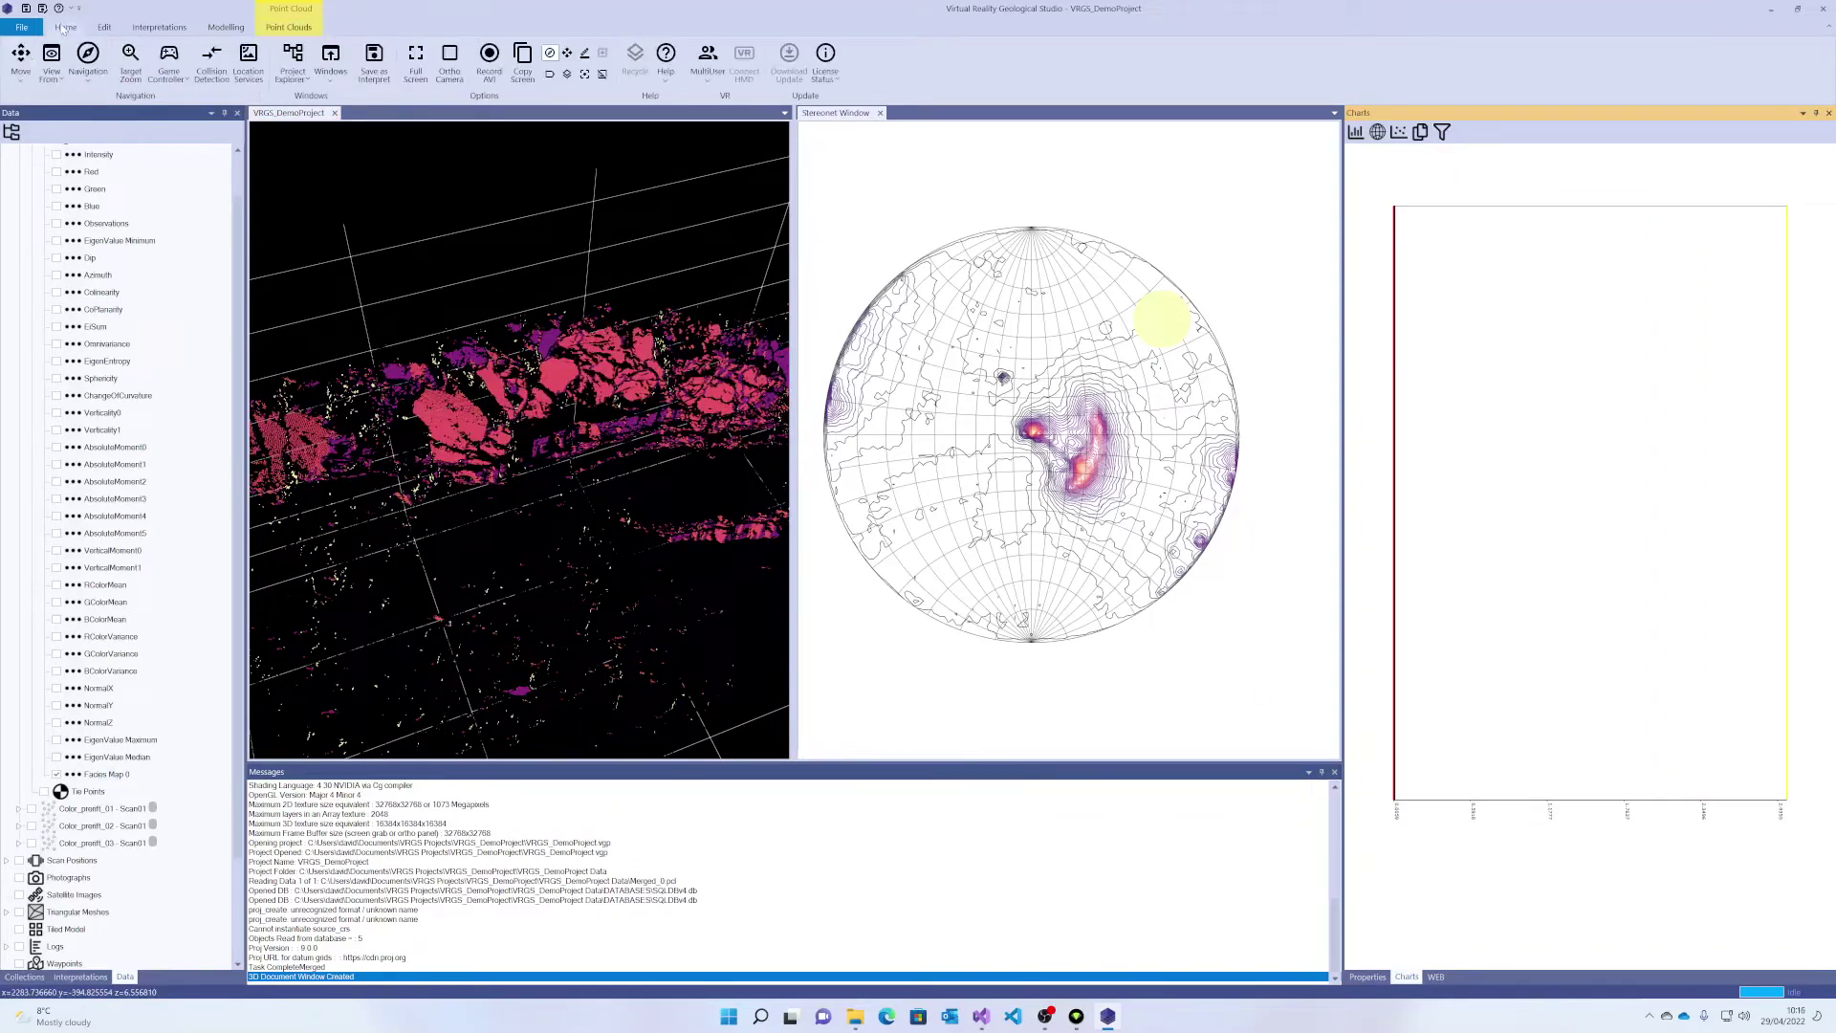
- Examine how the three classified fracture sets are distributed along the cliff in the 3D view
{"action": "left_click", "coordinate": [21, 57]}
{"action": "left_click_drag", "start_coordinate": [478, 316], "coordinate": [329, 229]}
{"action": "left_click_drag", "start_coordinate": [413, 304], "coordinate": [596, 474]}
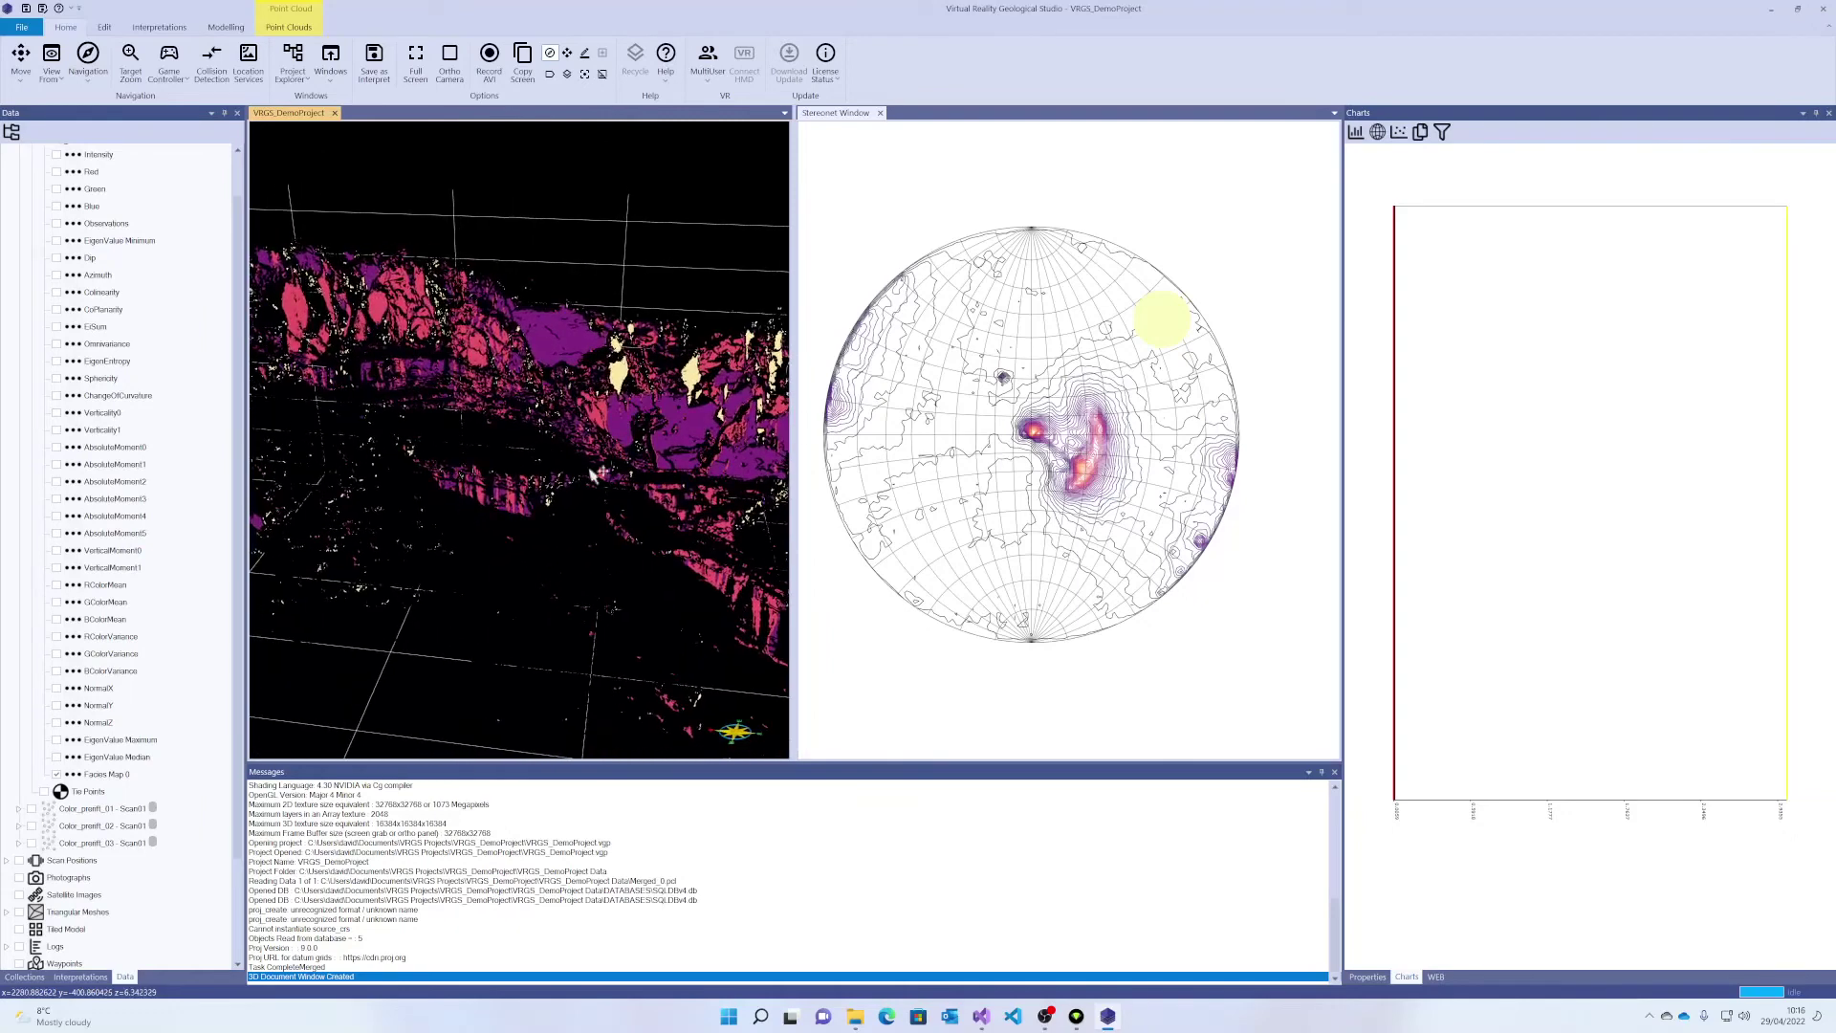
{"action": "left_click_drag", "start_coordinate": [399, 517], "coordinate": [645, 485]}
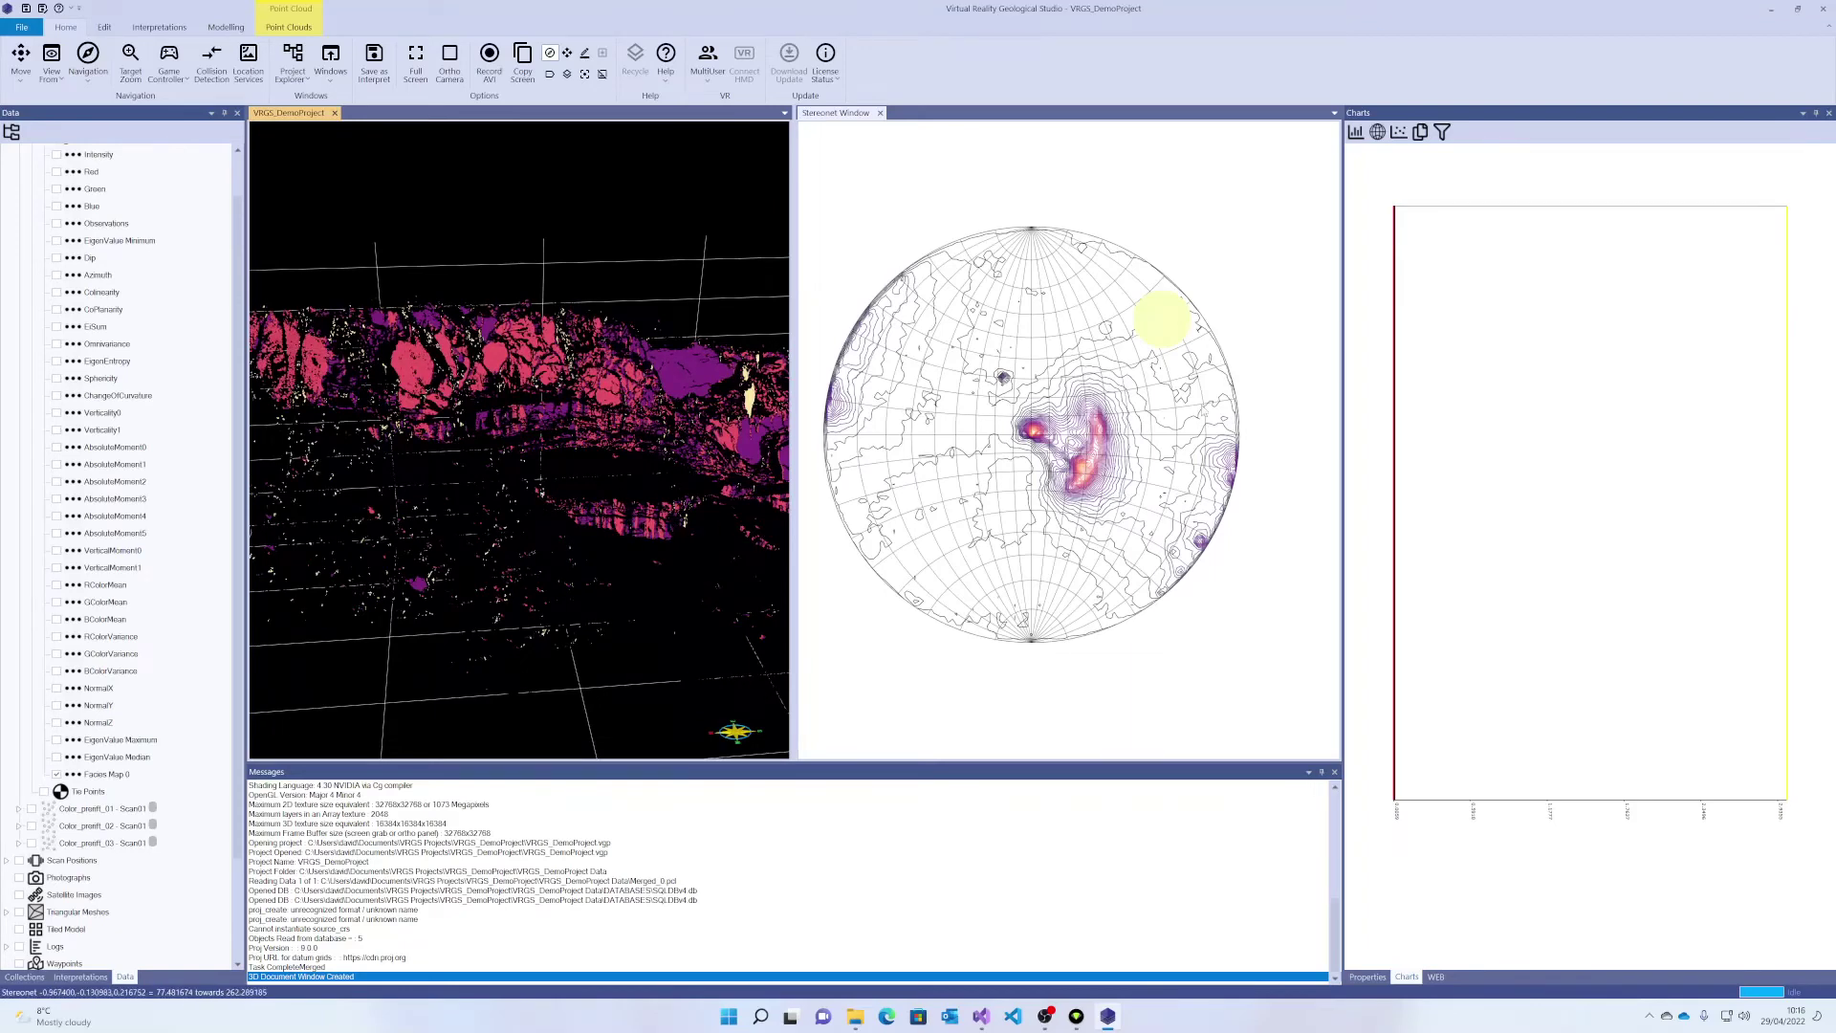
{"action": "left_click_drag", "start_coordinate": [760, 425], "coordinate": [537, 354]}
{"action": "scroll", "coordinate": [700, 411], "scroll_direction": "up", "scroll_amount": 3}
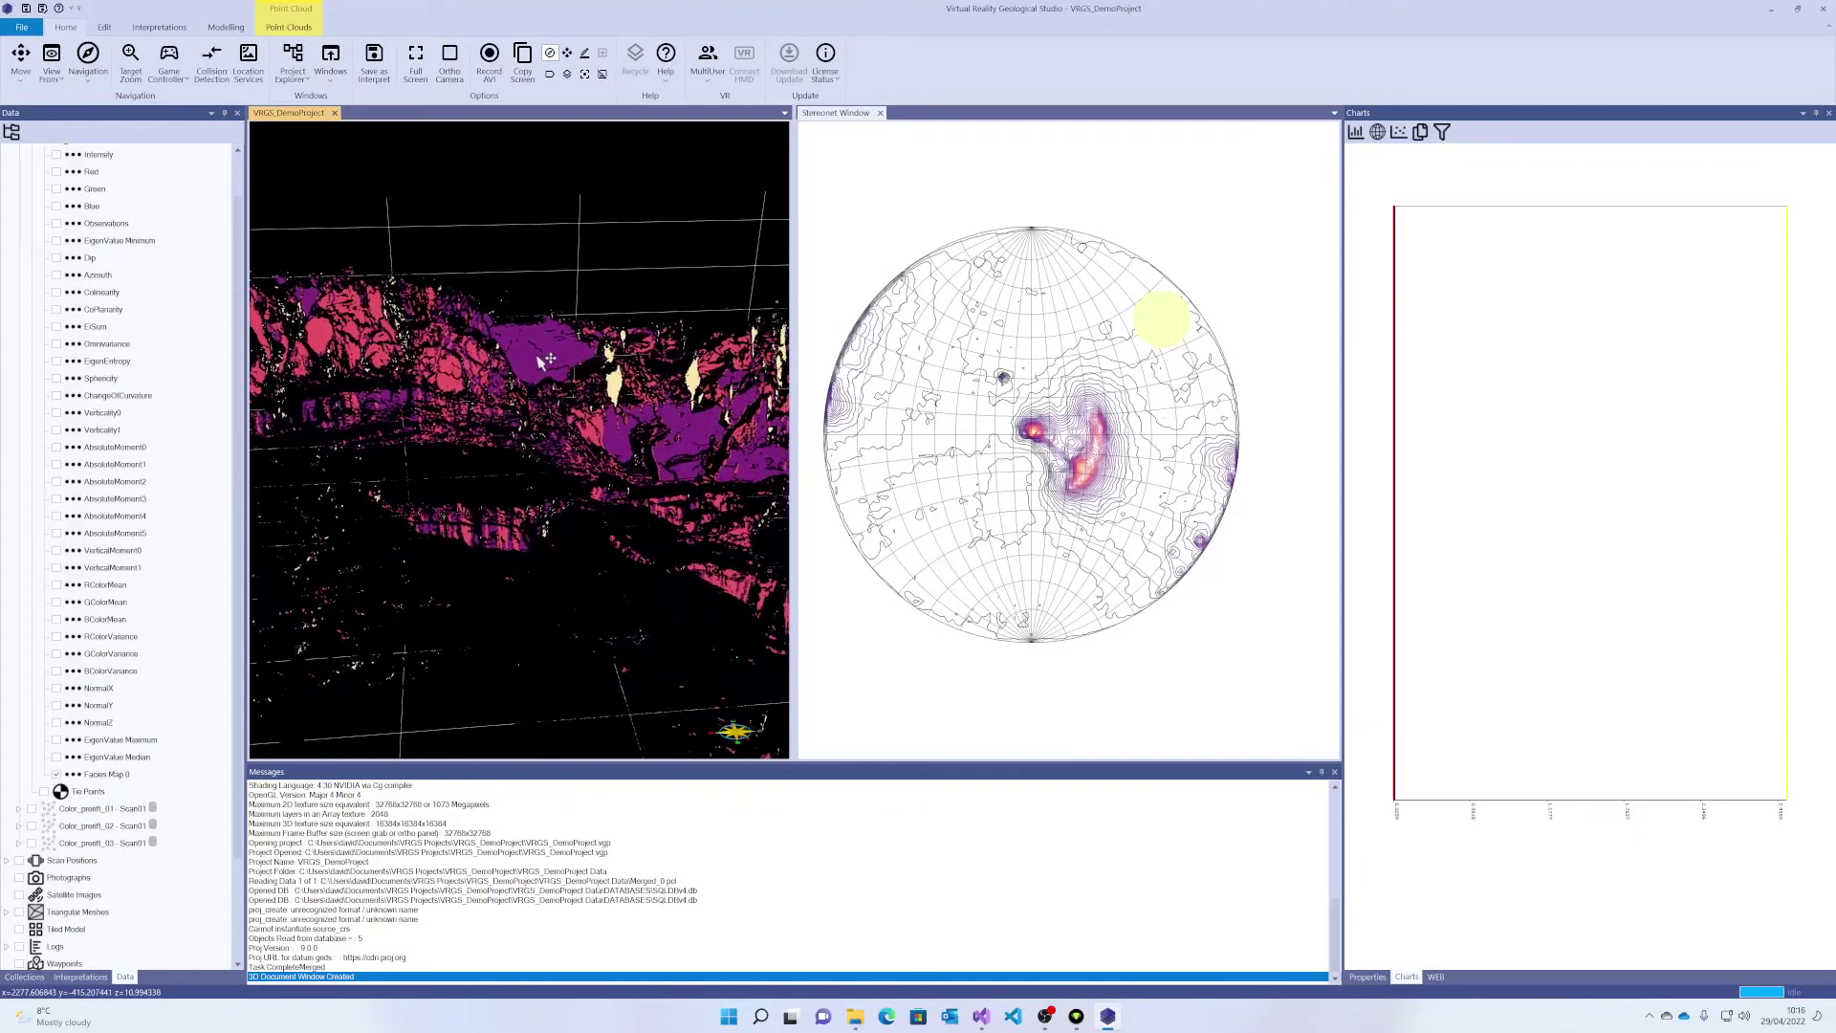
{"action": "scroll", "coordinate": [650, 447], "scroll_direction": "down", "scroll_amount": 4}
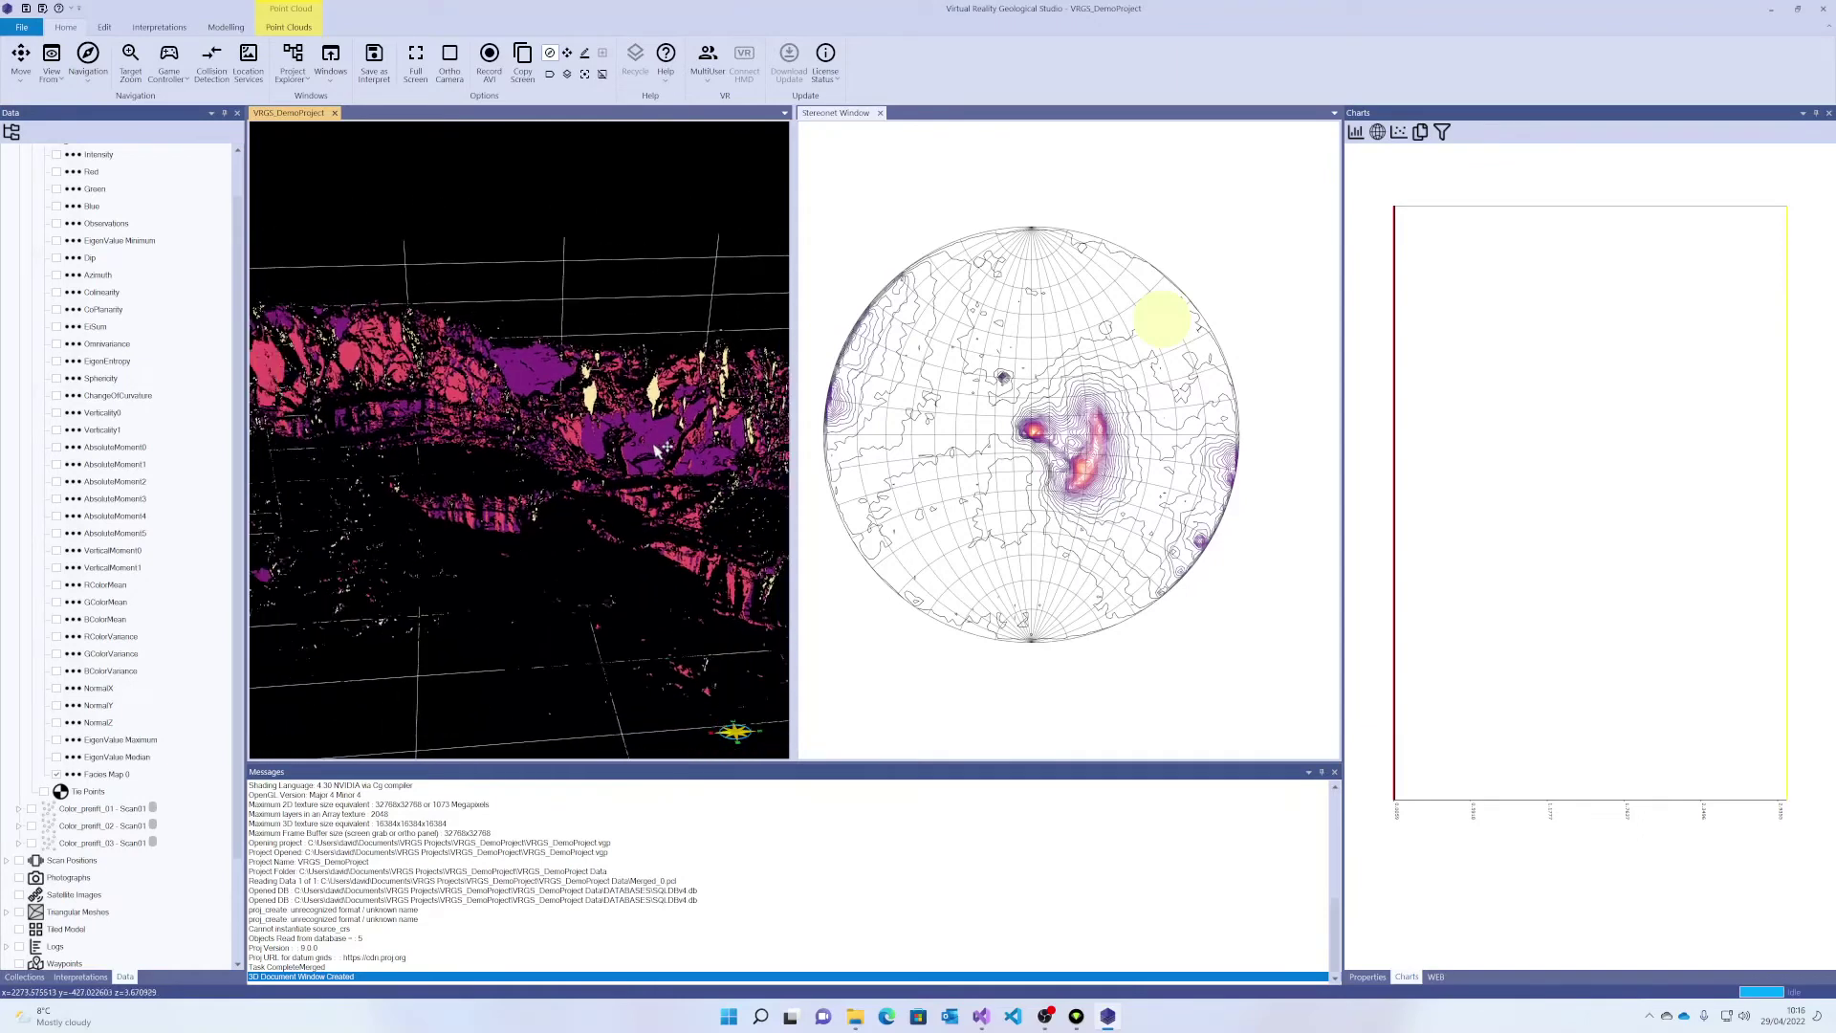
{"action": "scroll", "coordinate": [660, 446], "scroll_direction": "up", "scroll_amount": 5}
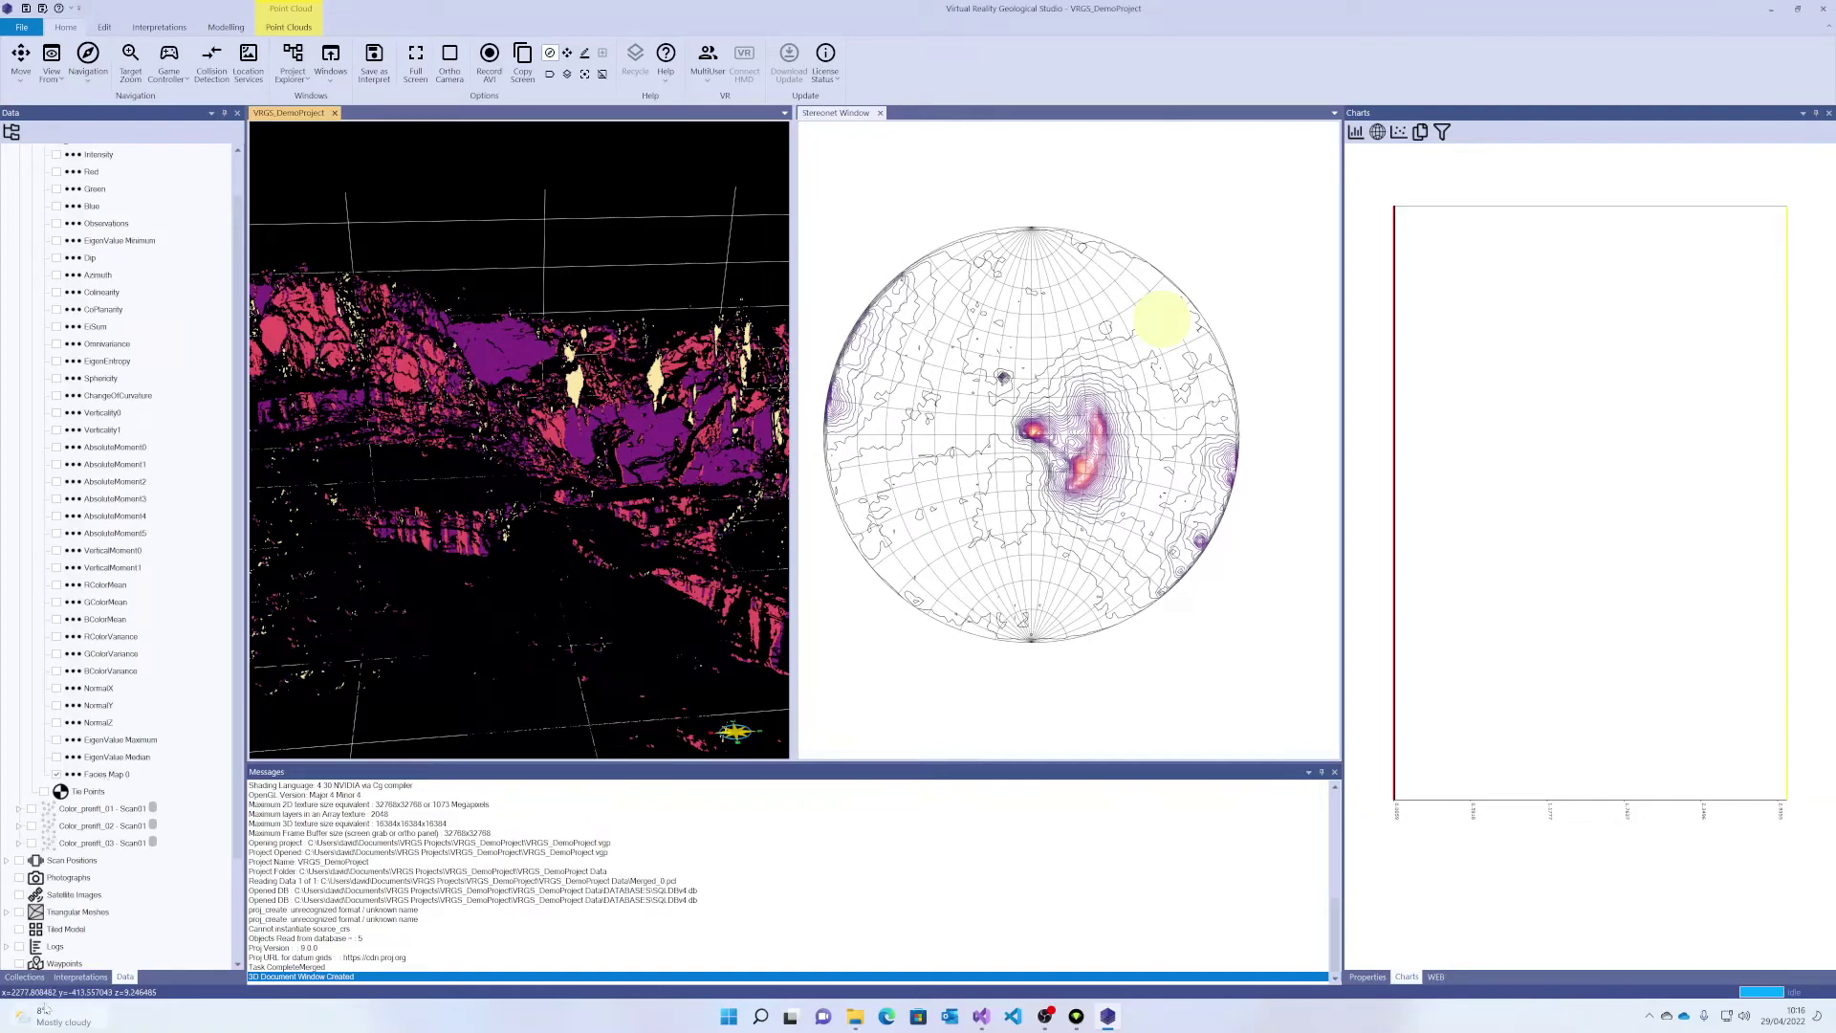
- Create a colour map from the Facies collection containing FS1, FS2 and FS3
{"action": "left_click", "coordinate": [24, 977]}
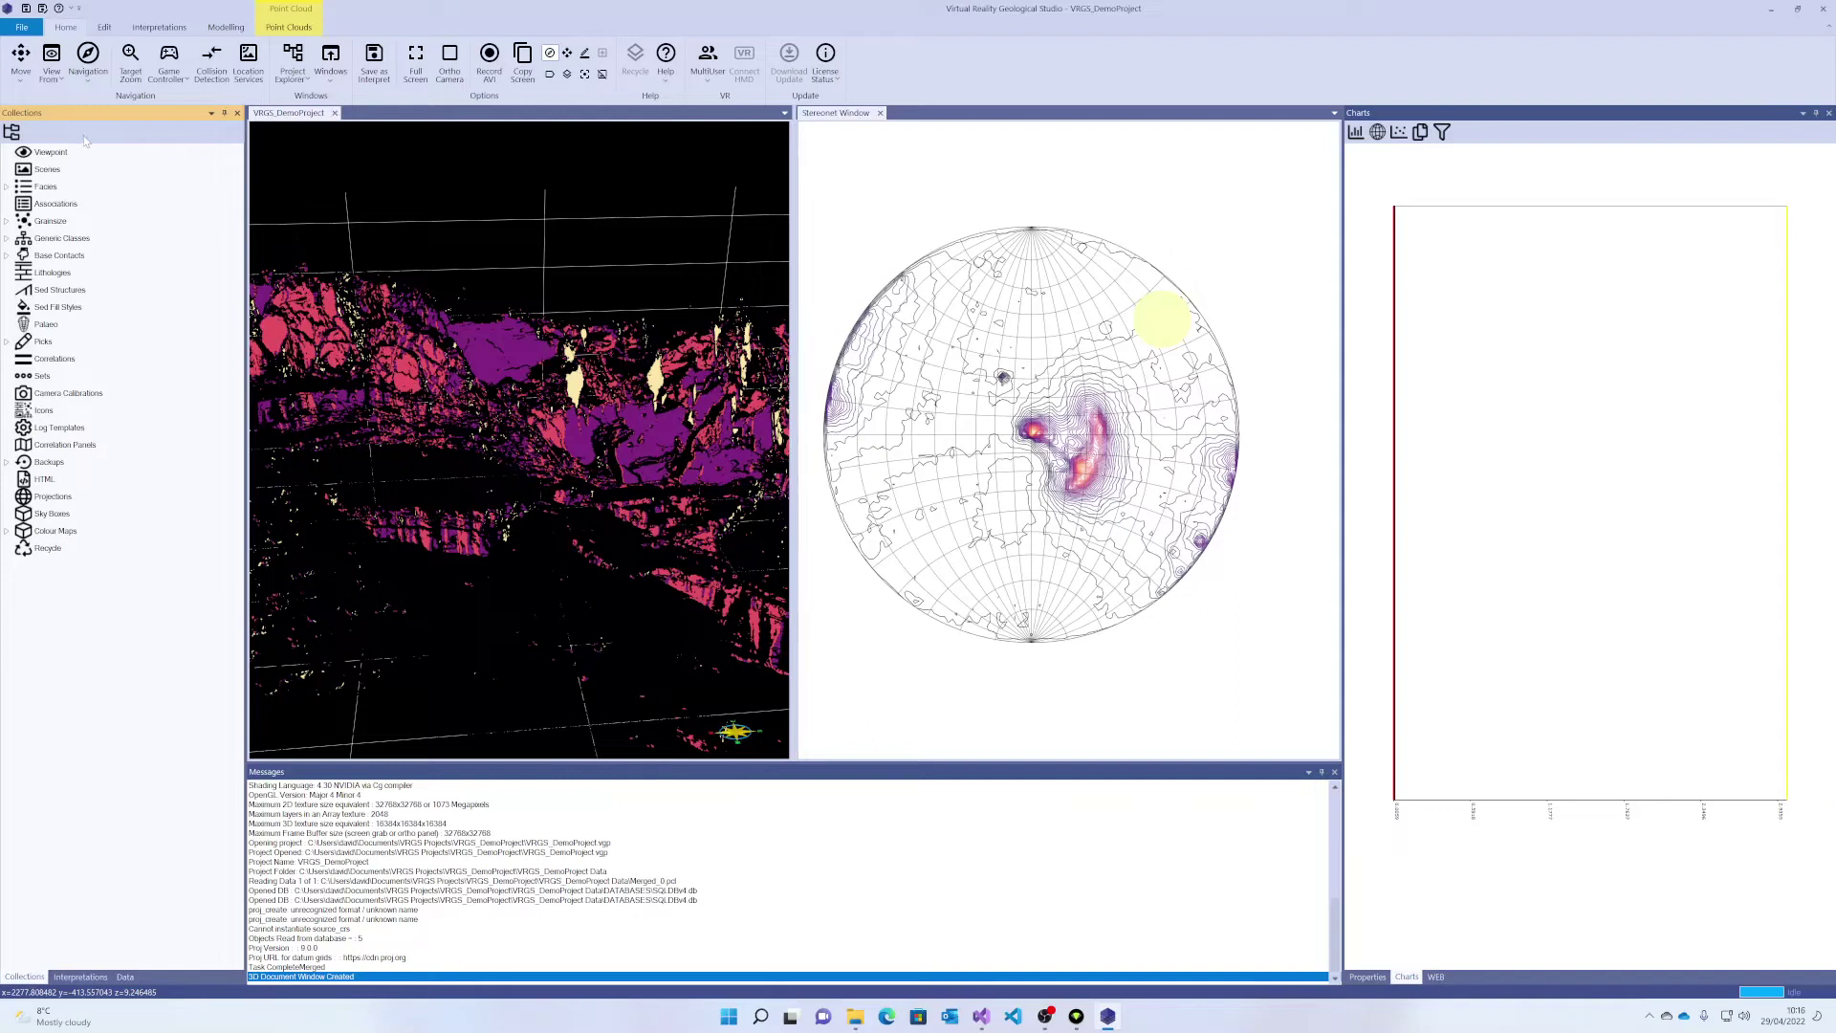
{"action": "left_click", "coordinate": [7, 188]}
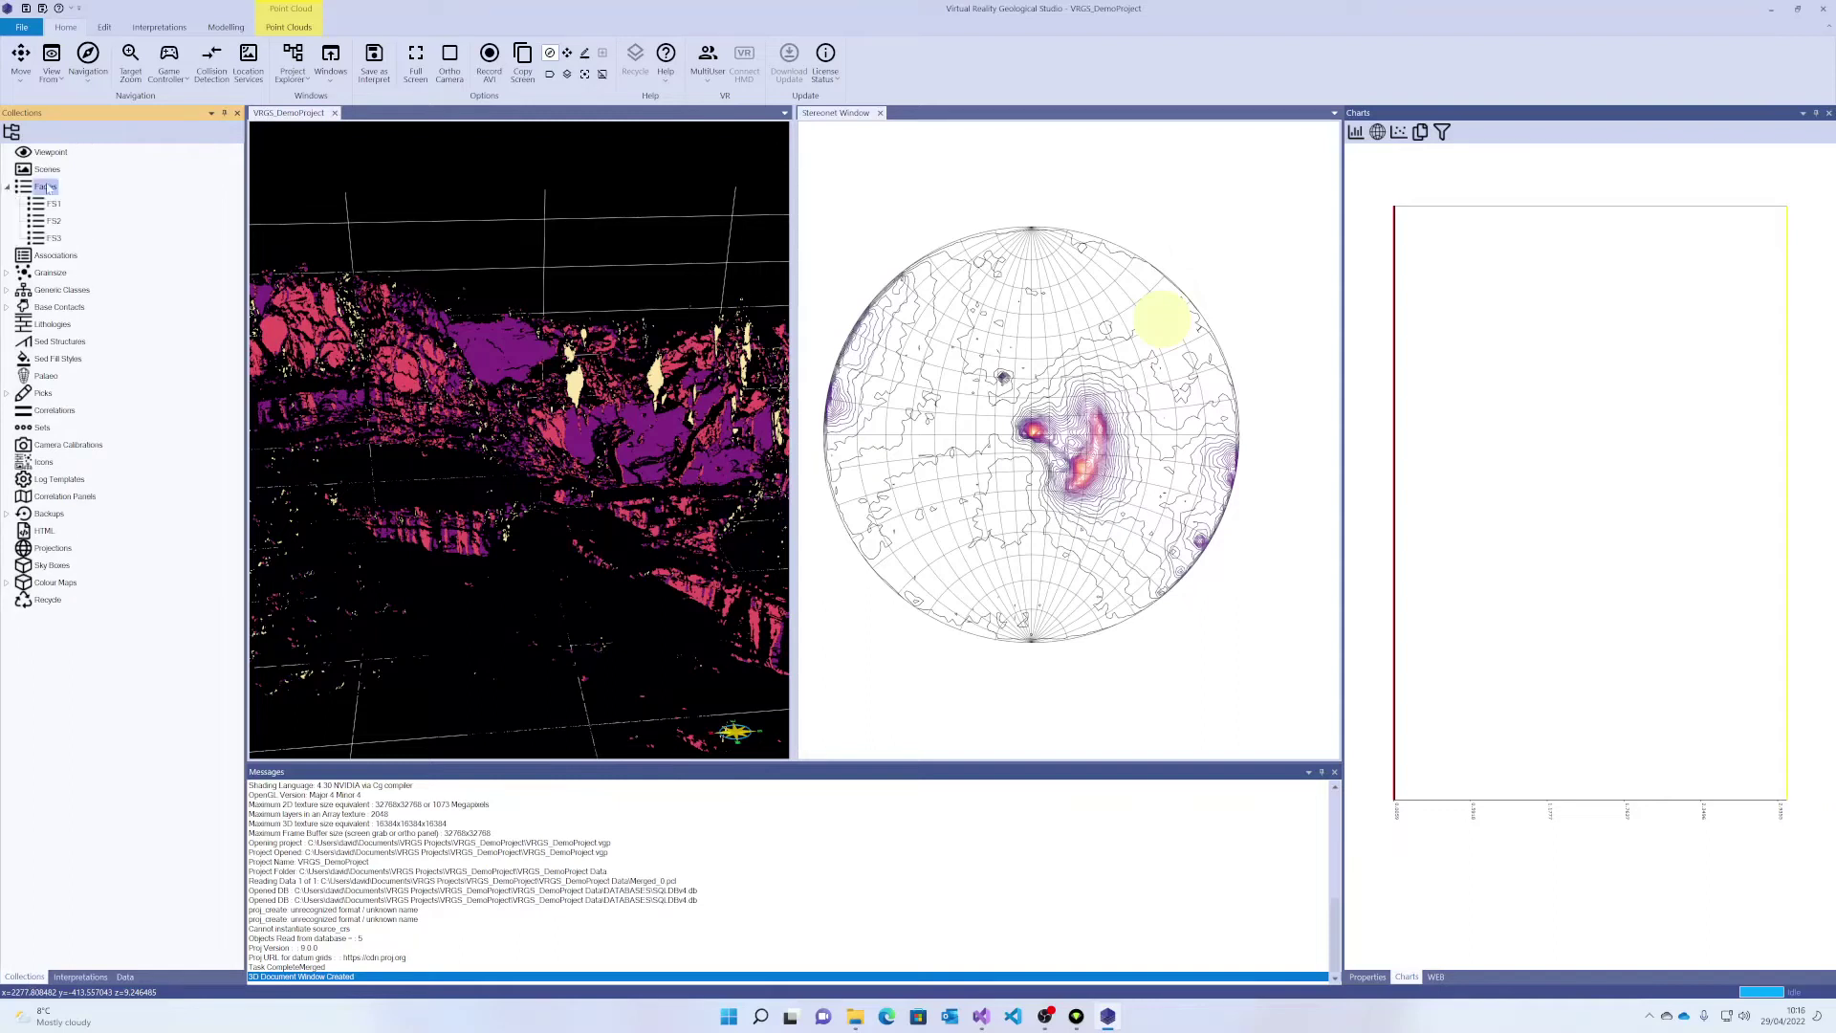
{"action": "right_click", "coordinate": [49, 188]}
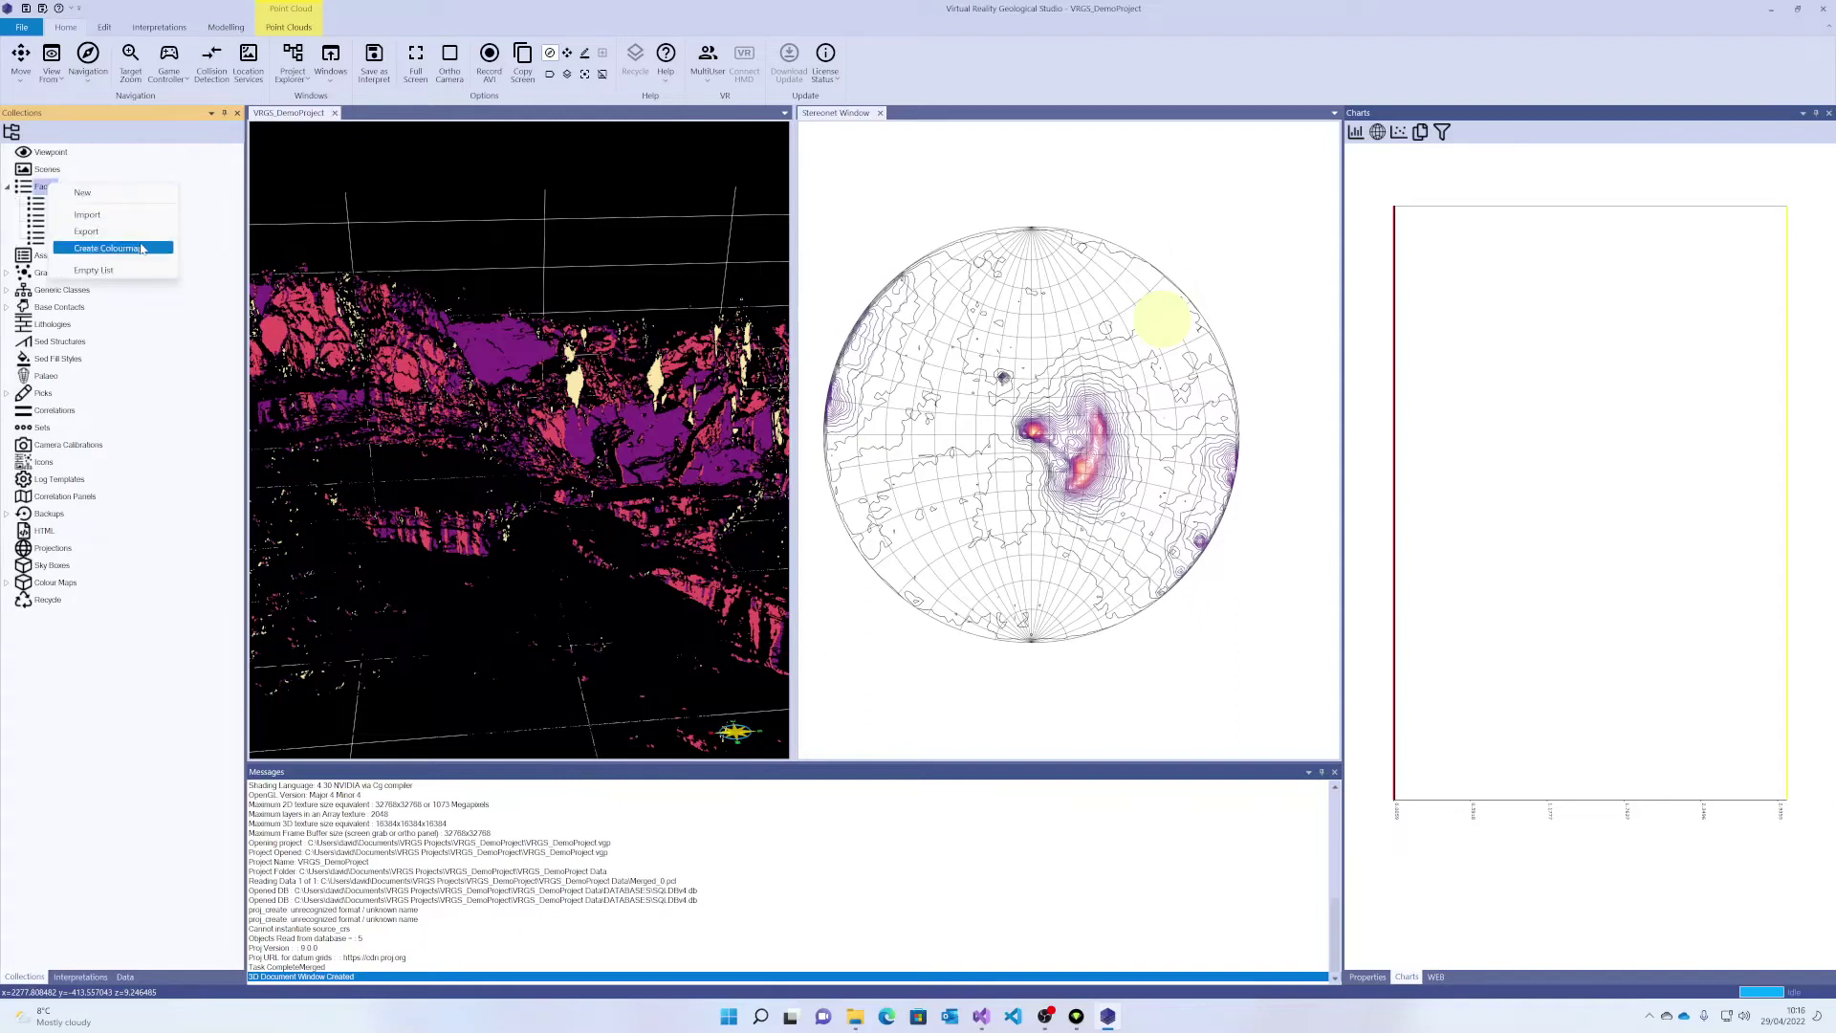
{"action": "left_click", "coordinate": [141, 248]}
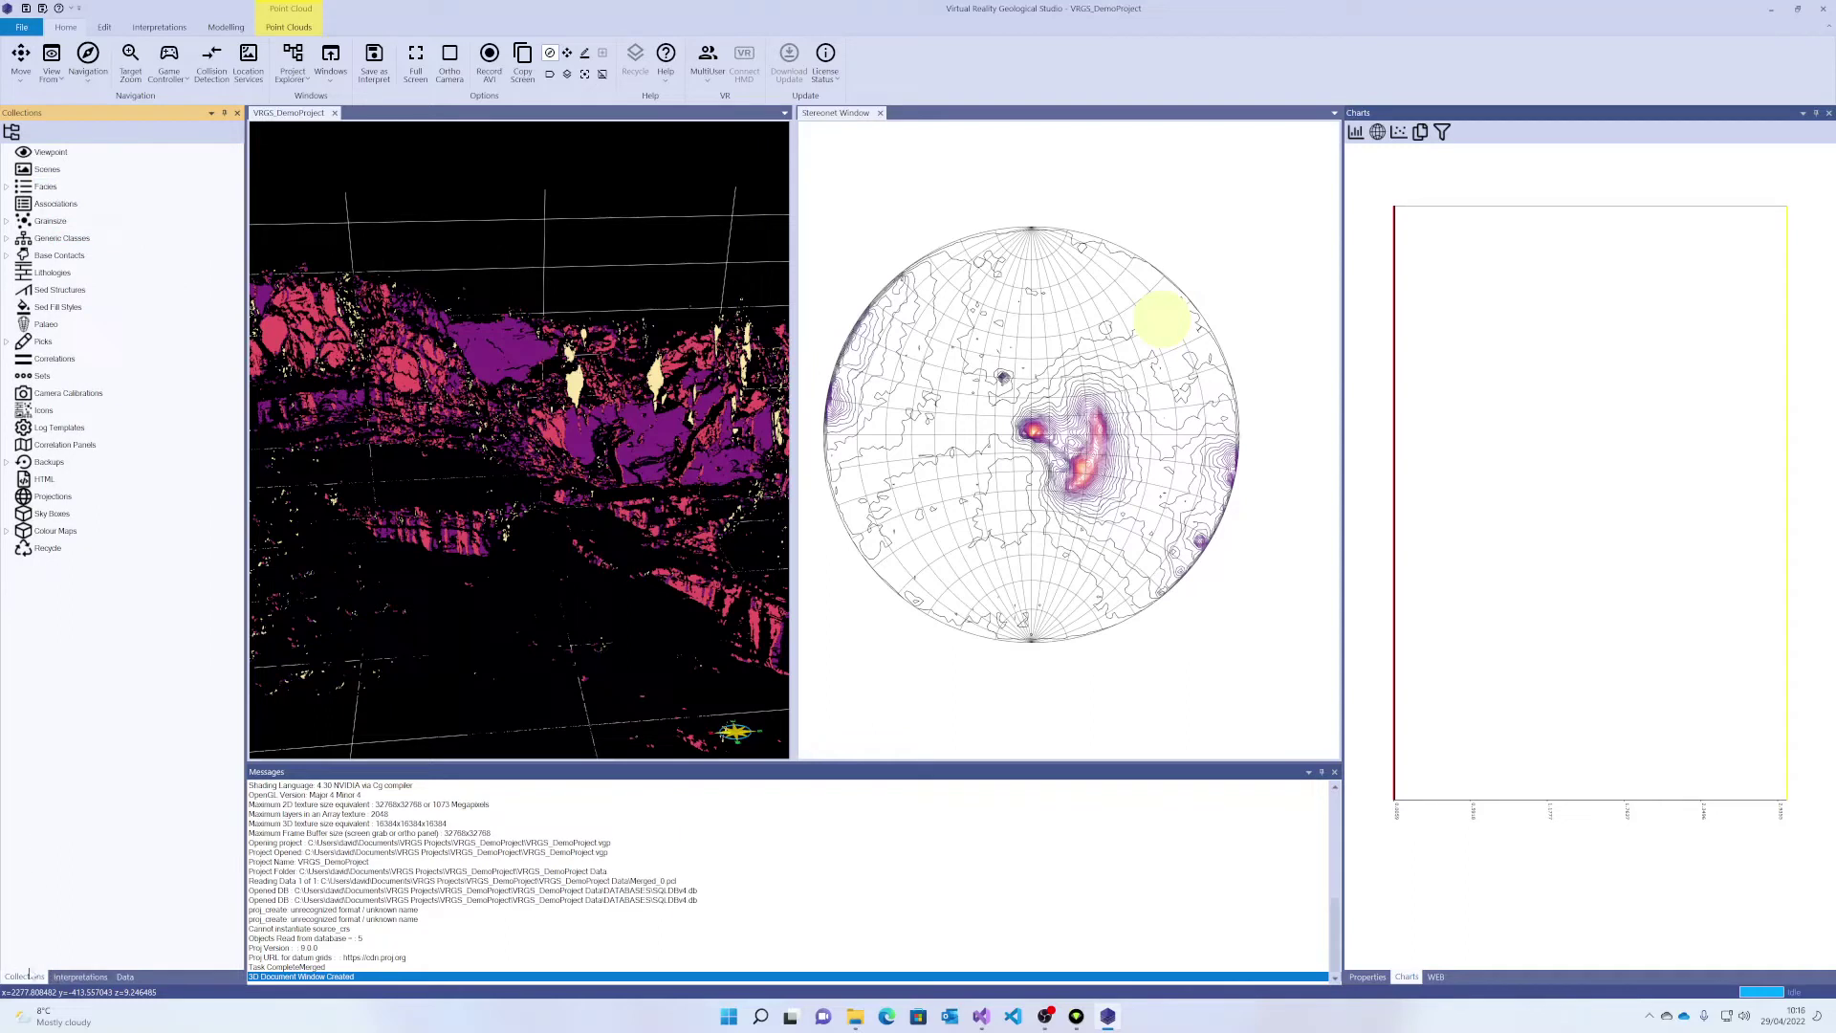
- Inspect the level colours of the facies colour map in its properties
{"action": "left_click", "coordinate": [8, 532]}
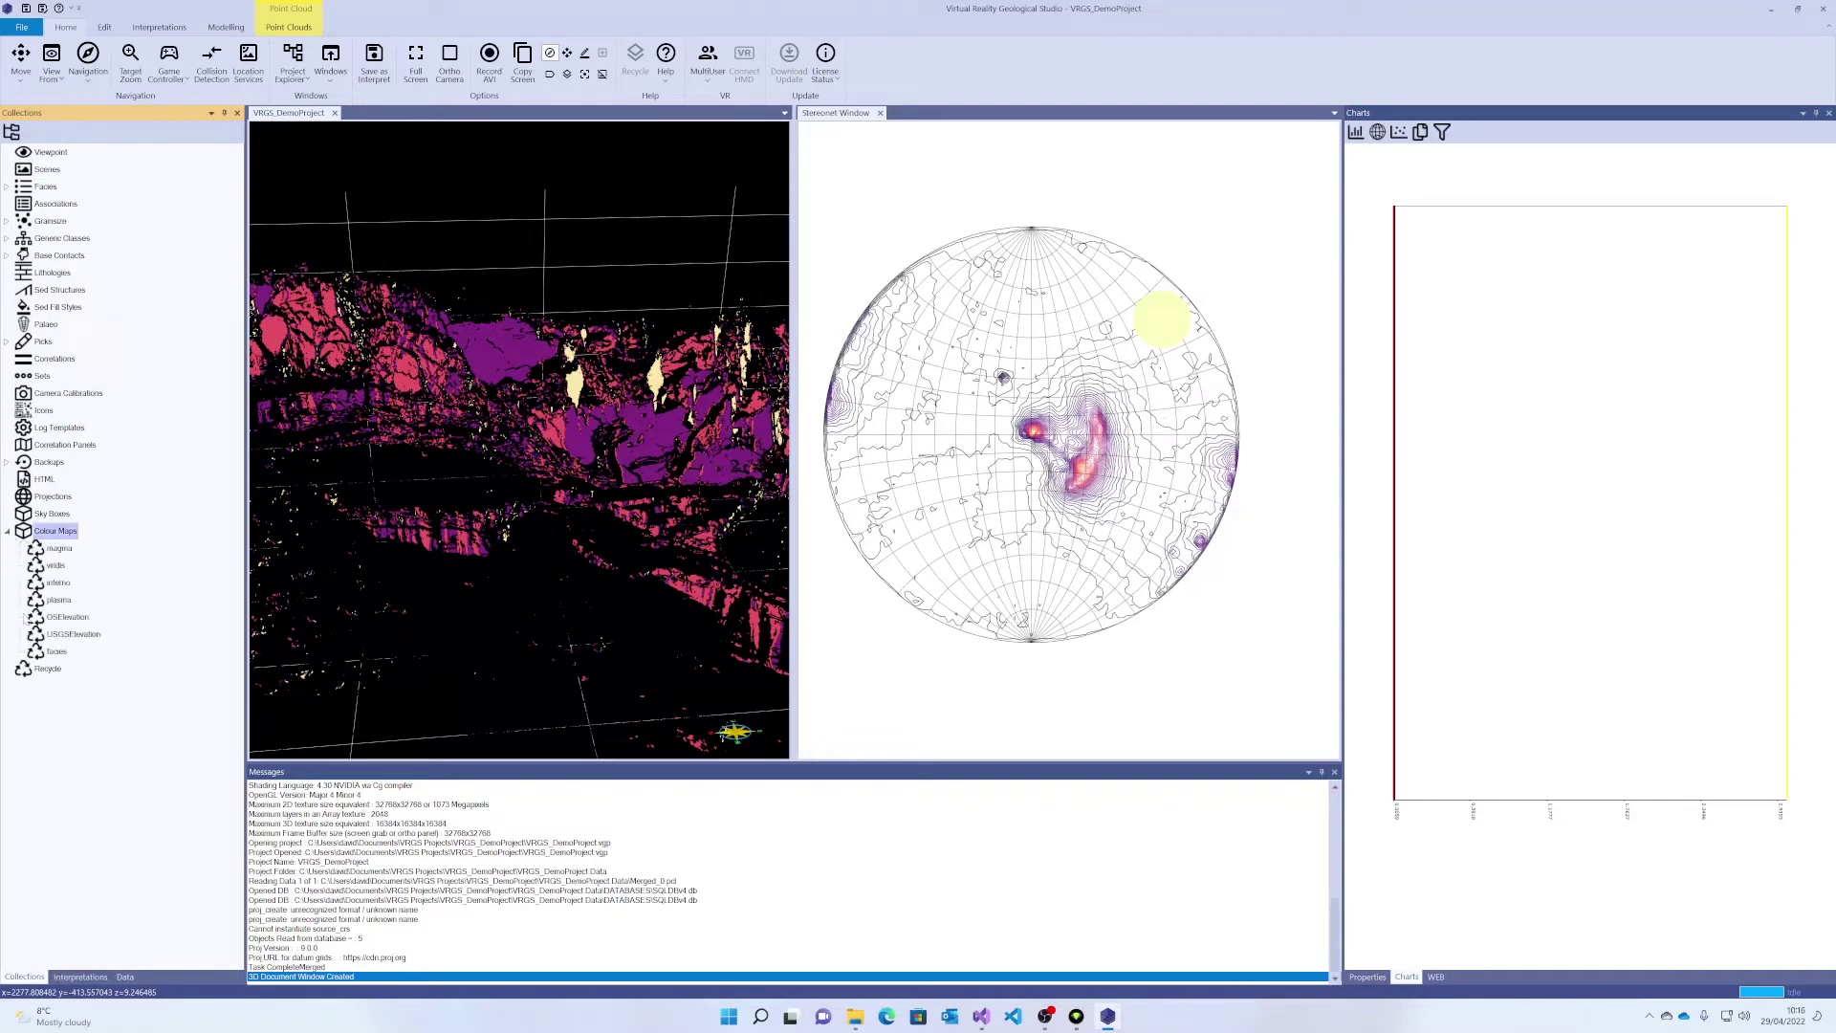
{"action": "left_click", "coordinate": [56, 652]}
{"action": "left_click", "coordinate": [1368, 977]}
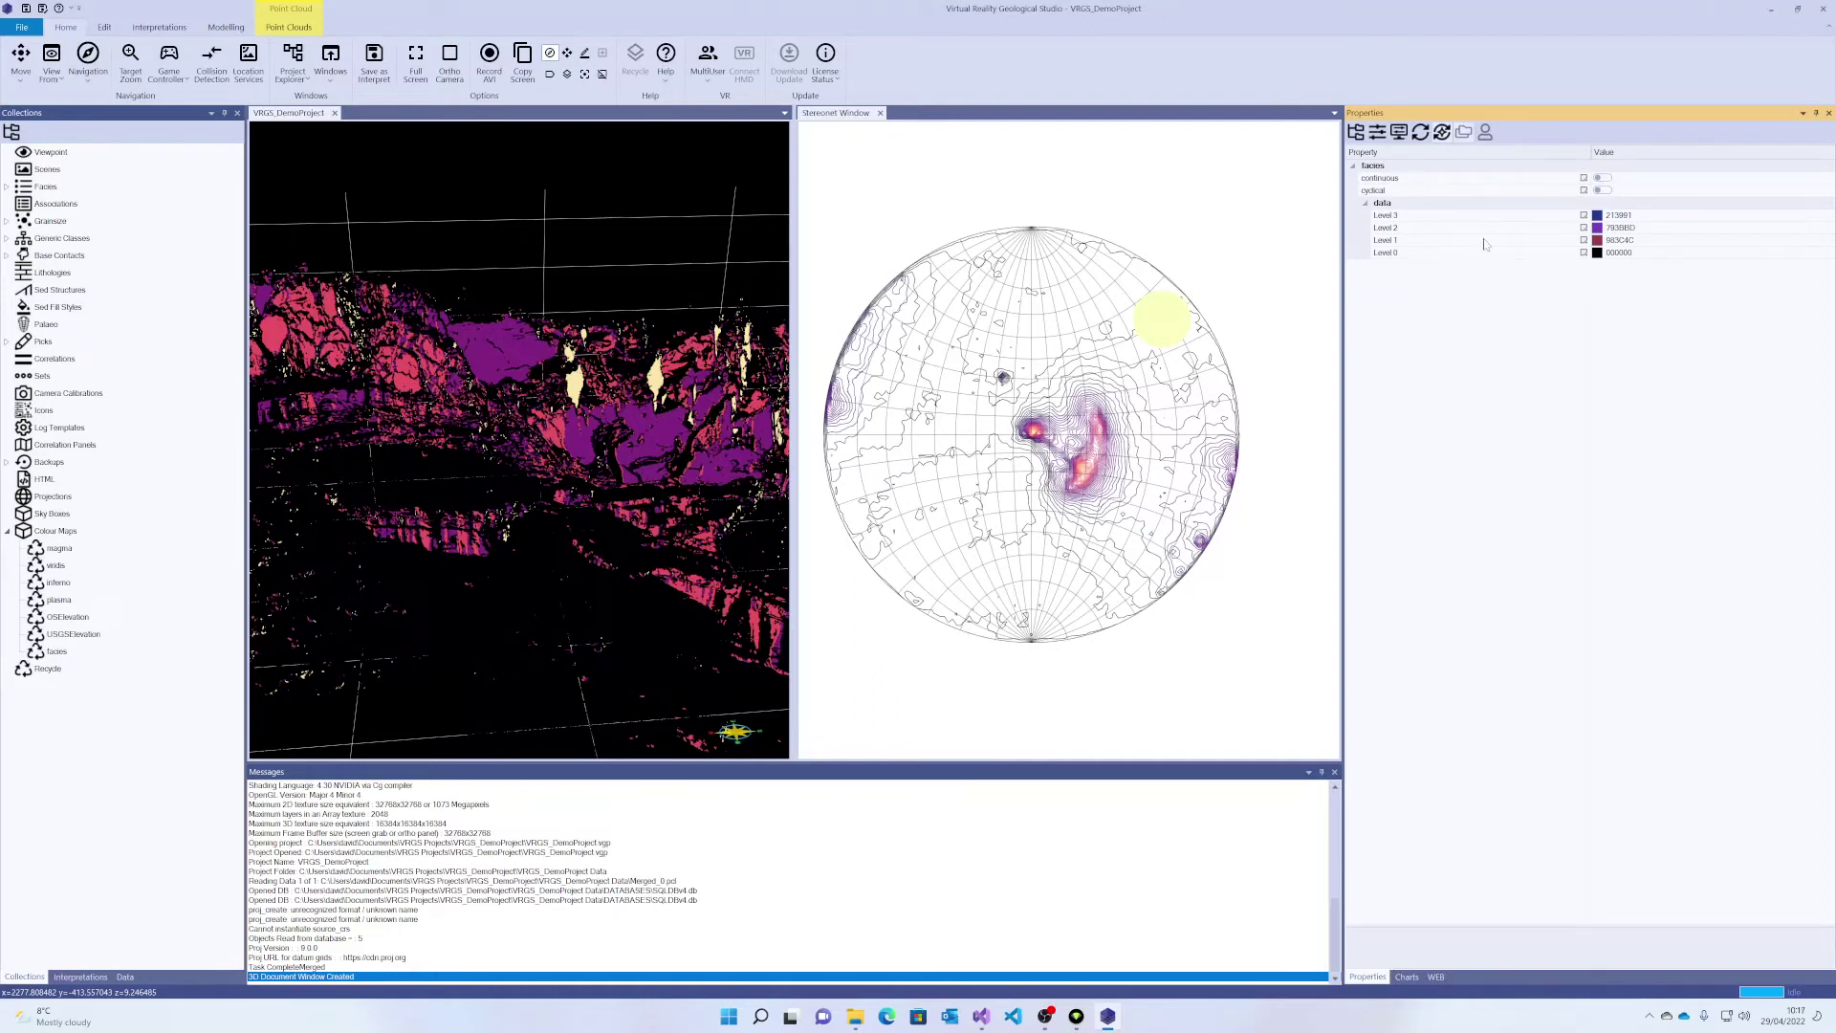
{"action": "left_click", "coordinate": [62, 653]}
- Set the colour map of Facies Map 0 to facies and view the attribute's chart
{"action": "left_click", "coordinate": [125, 977]}
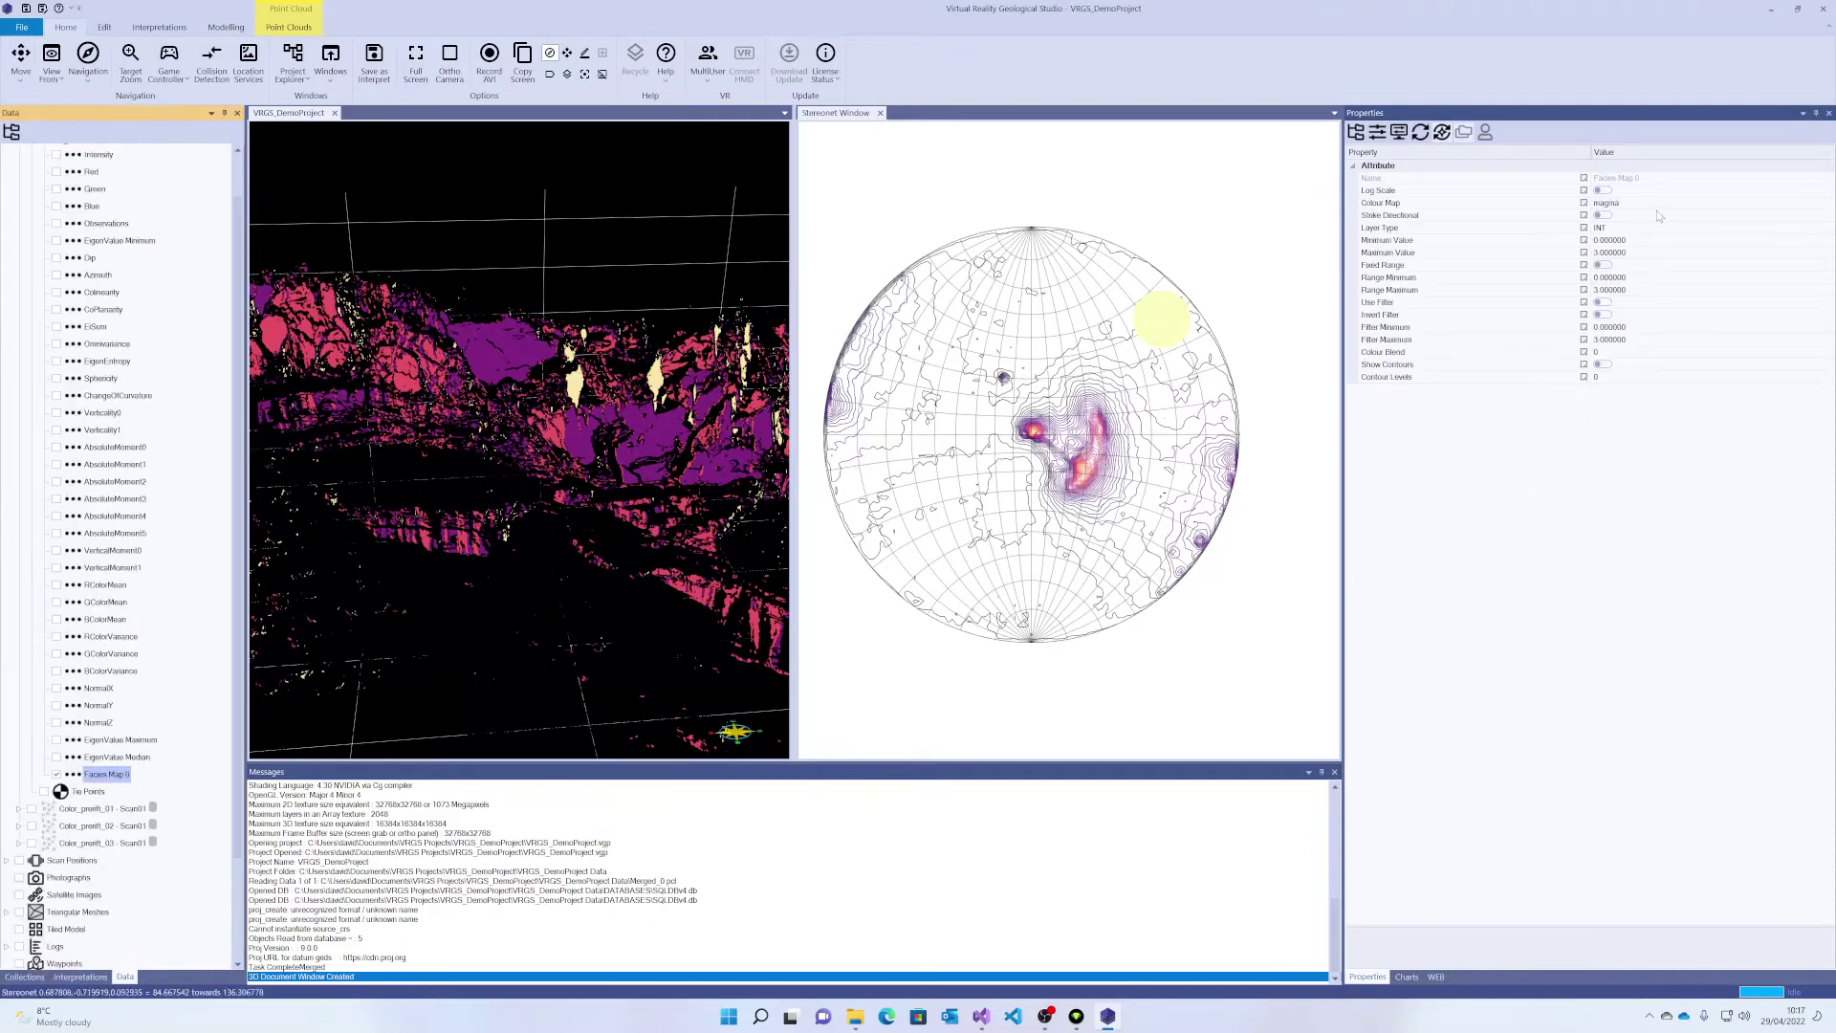
{"action": "left_click", "coordinate": [1664, 207]}
{"action": "left_click", "coordinate": [1828, 205]}
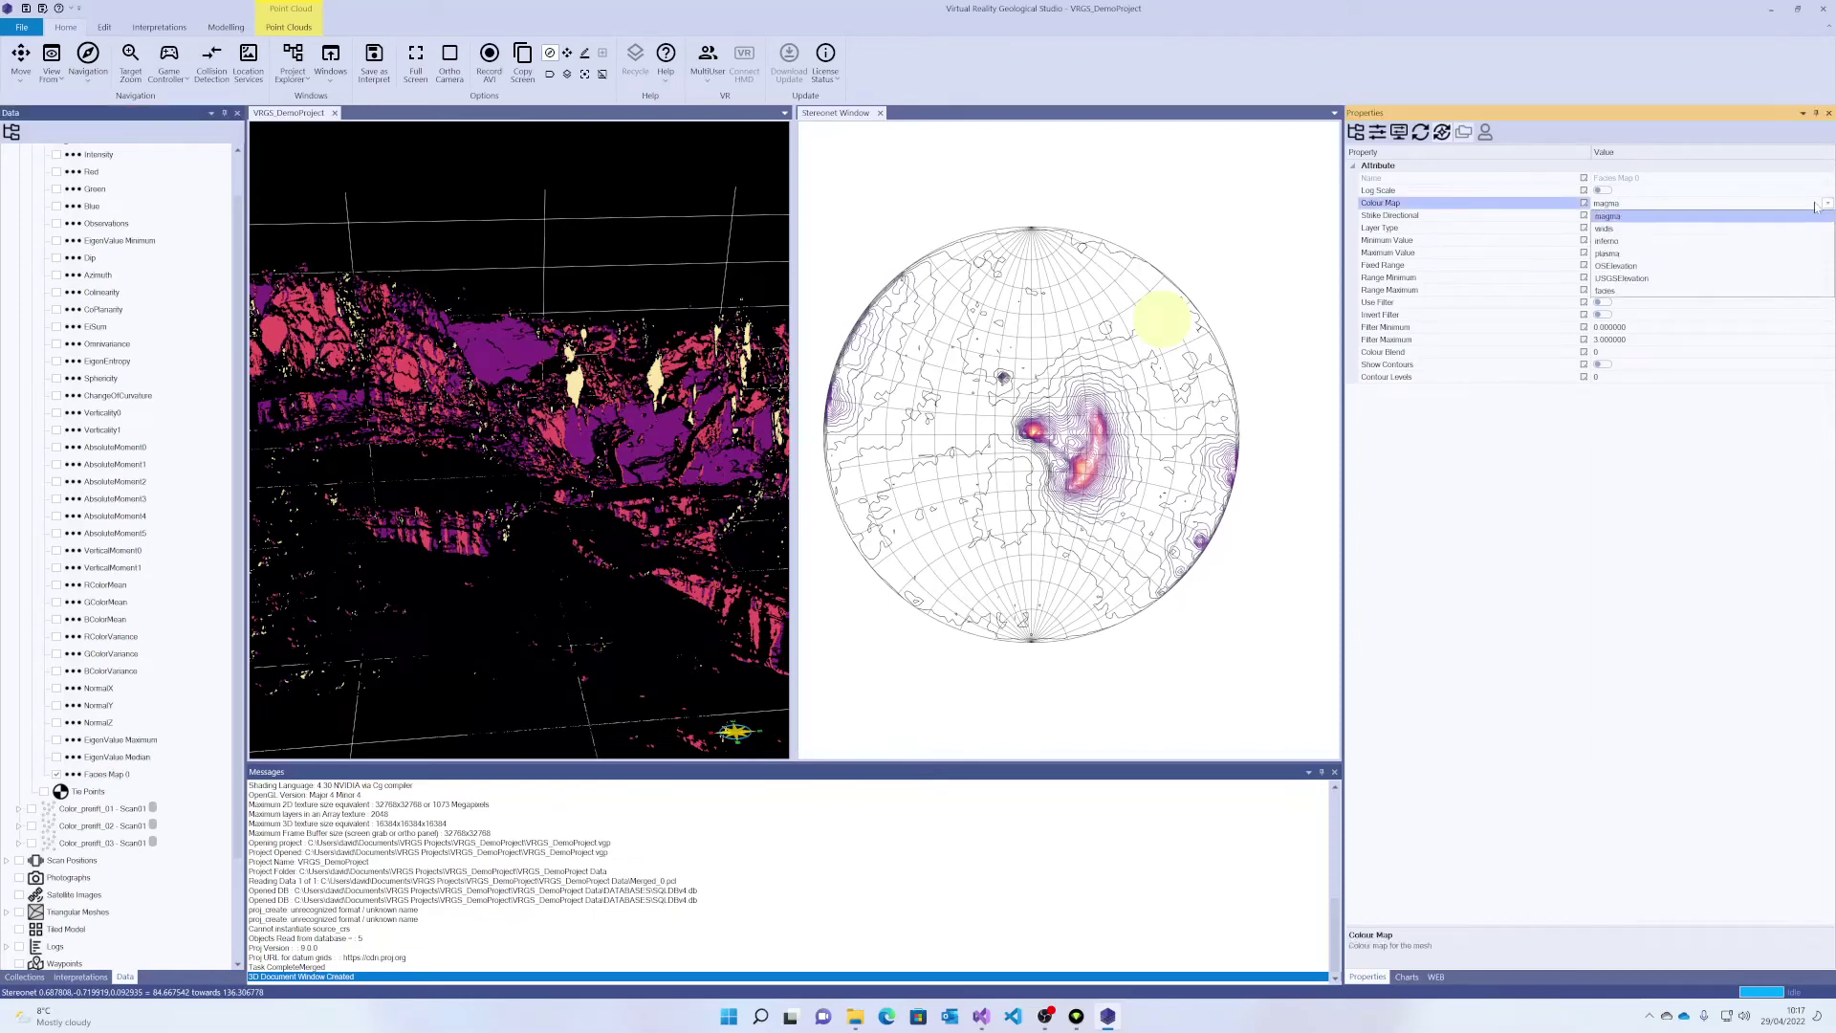
{"action": "left_click", "coordinate": [1626, 291]}
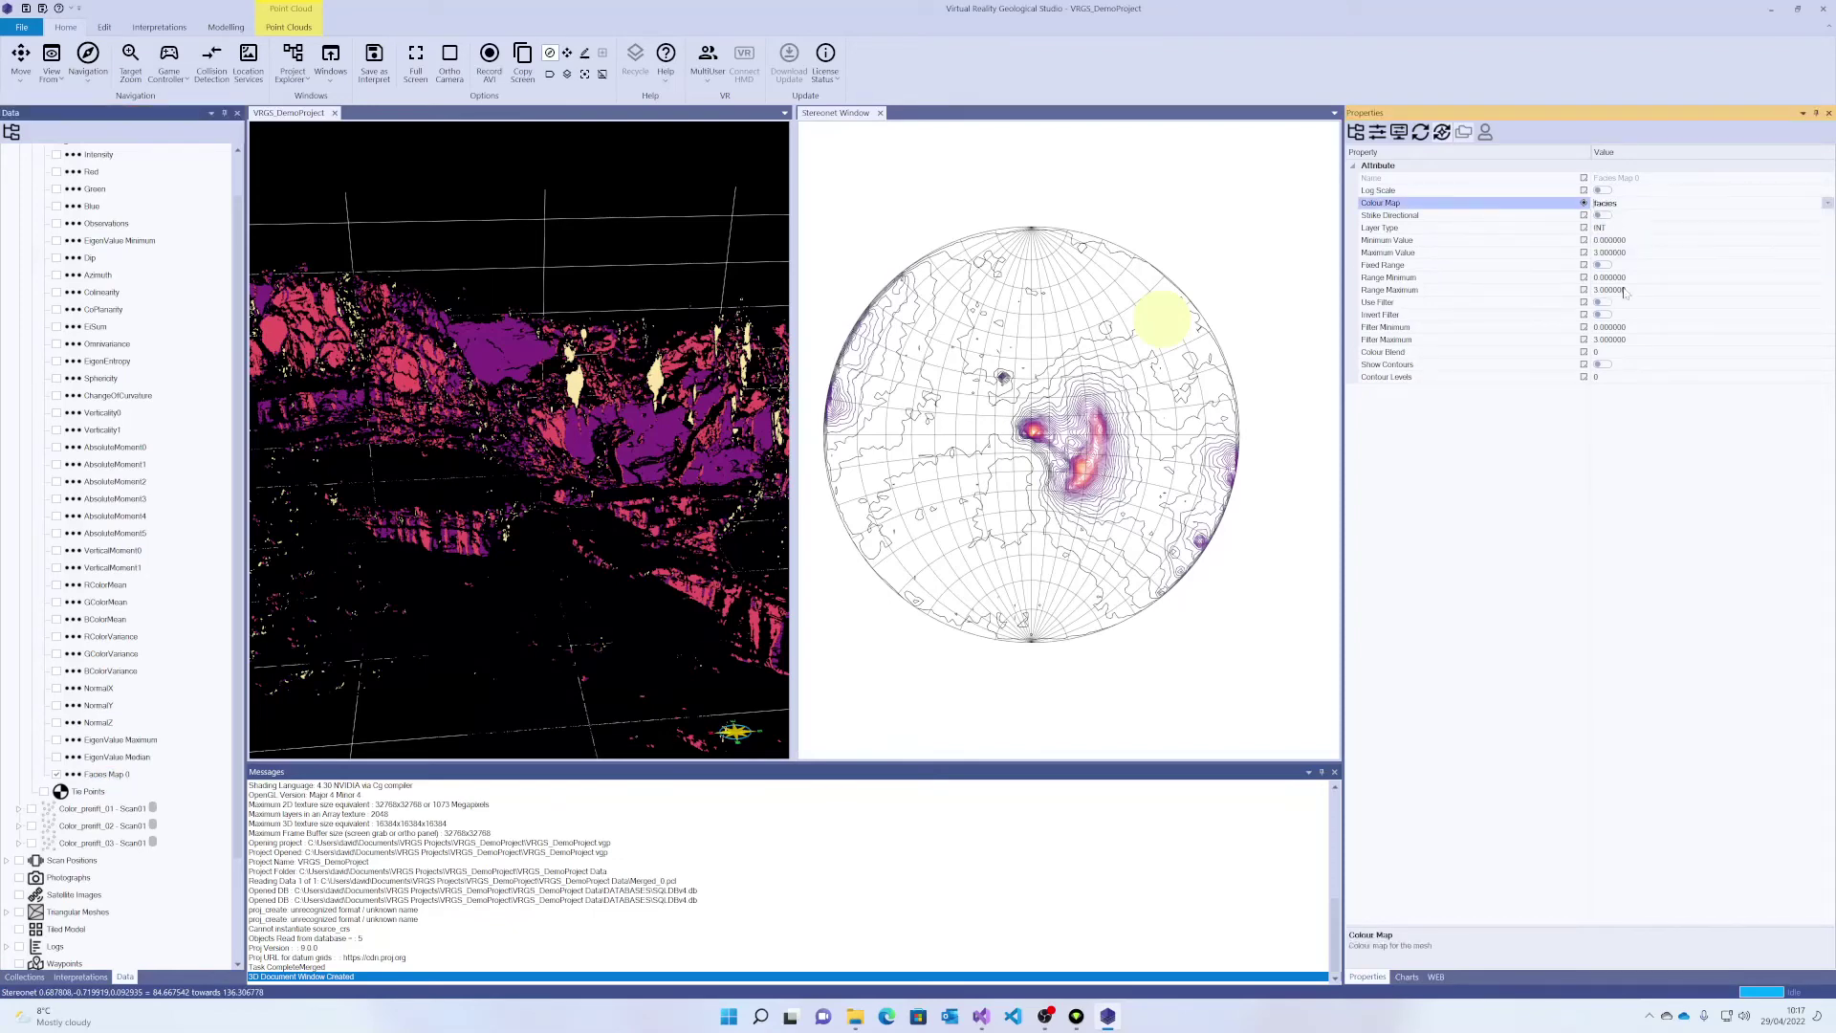
{"action": "left_click", "coordinate": [1406, 977]}
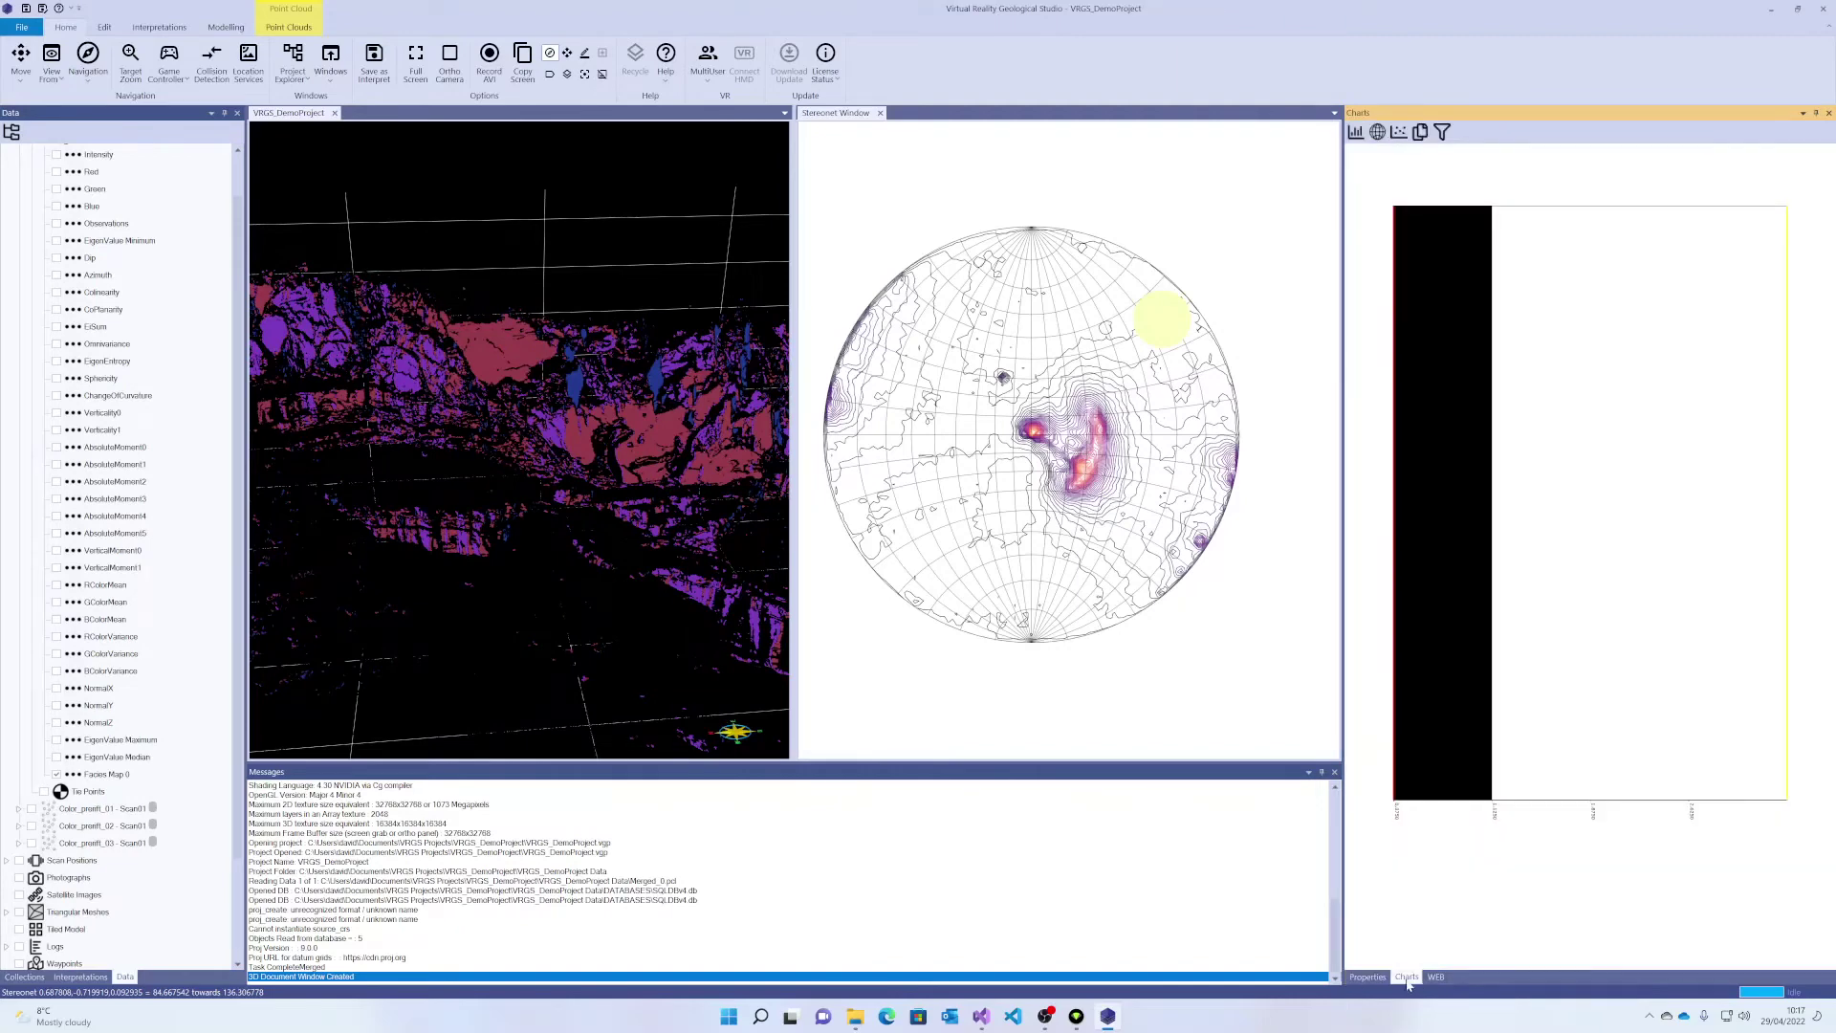
{"action": "left_click", "coordinate": [115, 775]}
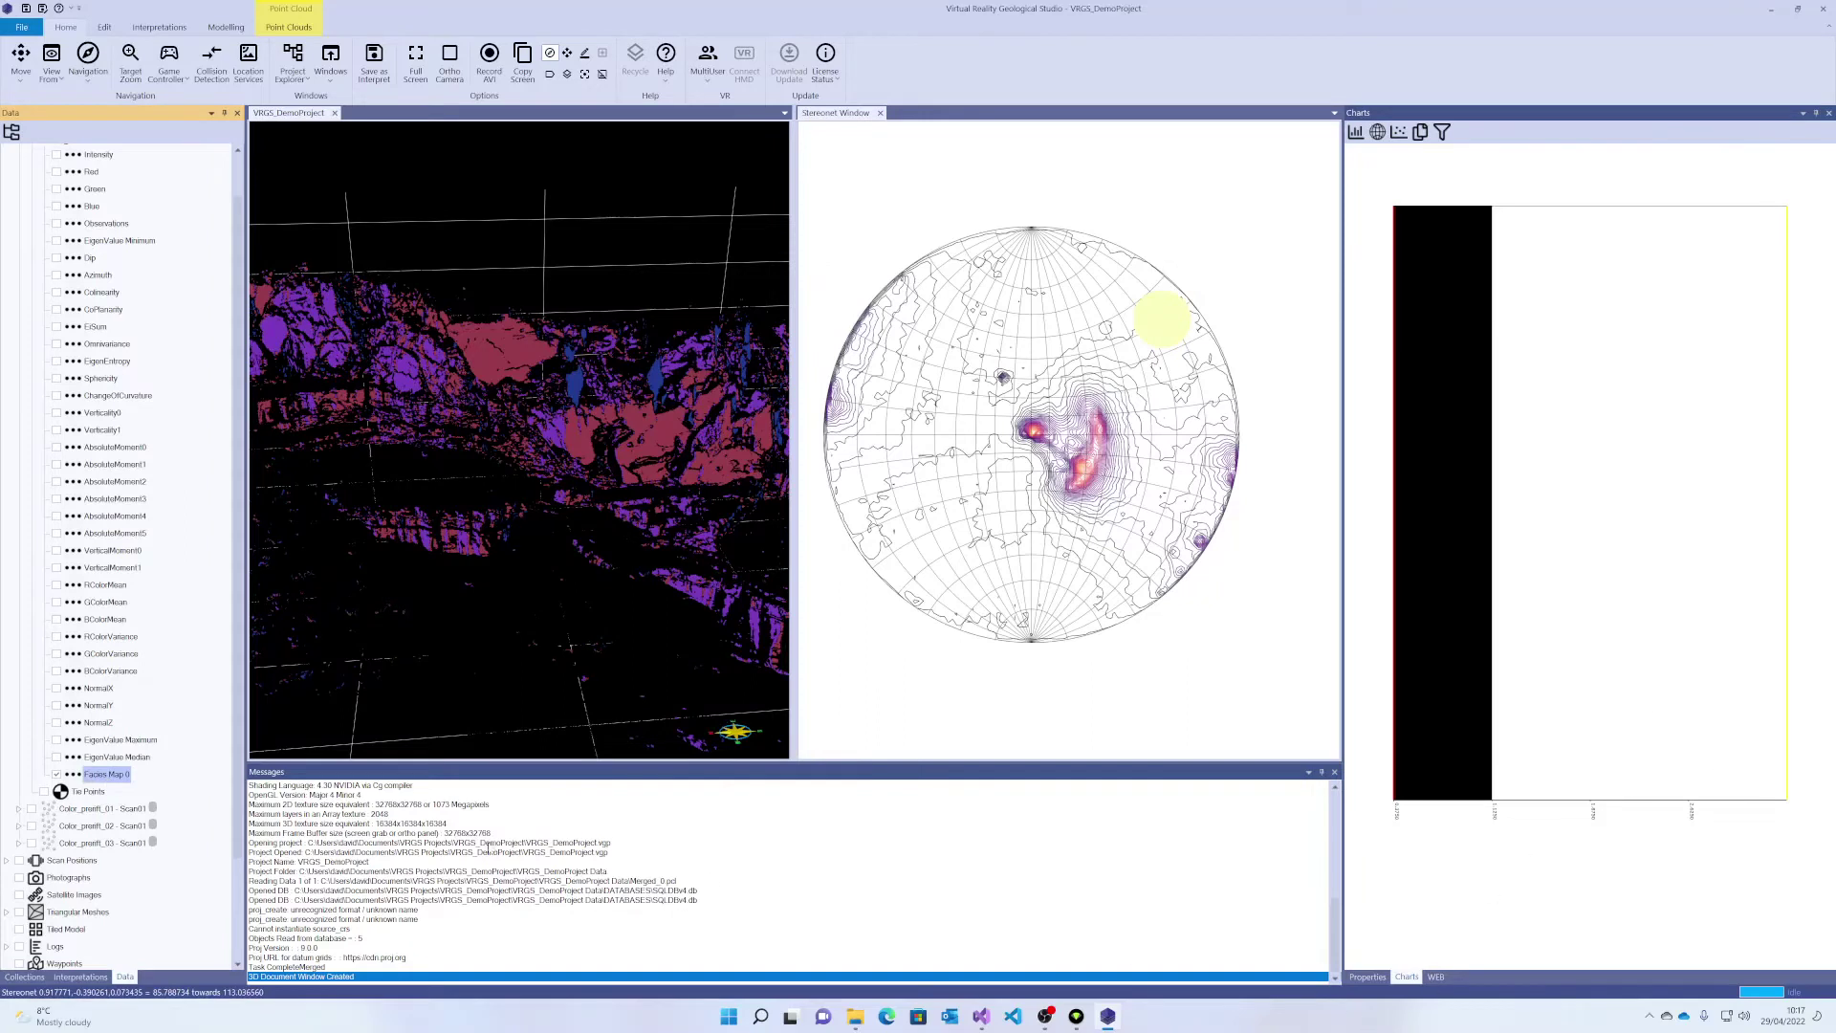
- Reselect the Facies Map 0 attribute and view its chart redrawn with the facies colour map
{"action": "left_click", "coordinate": [1367, 976]}
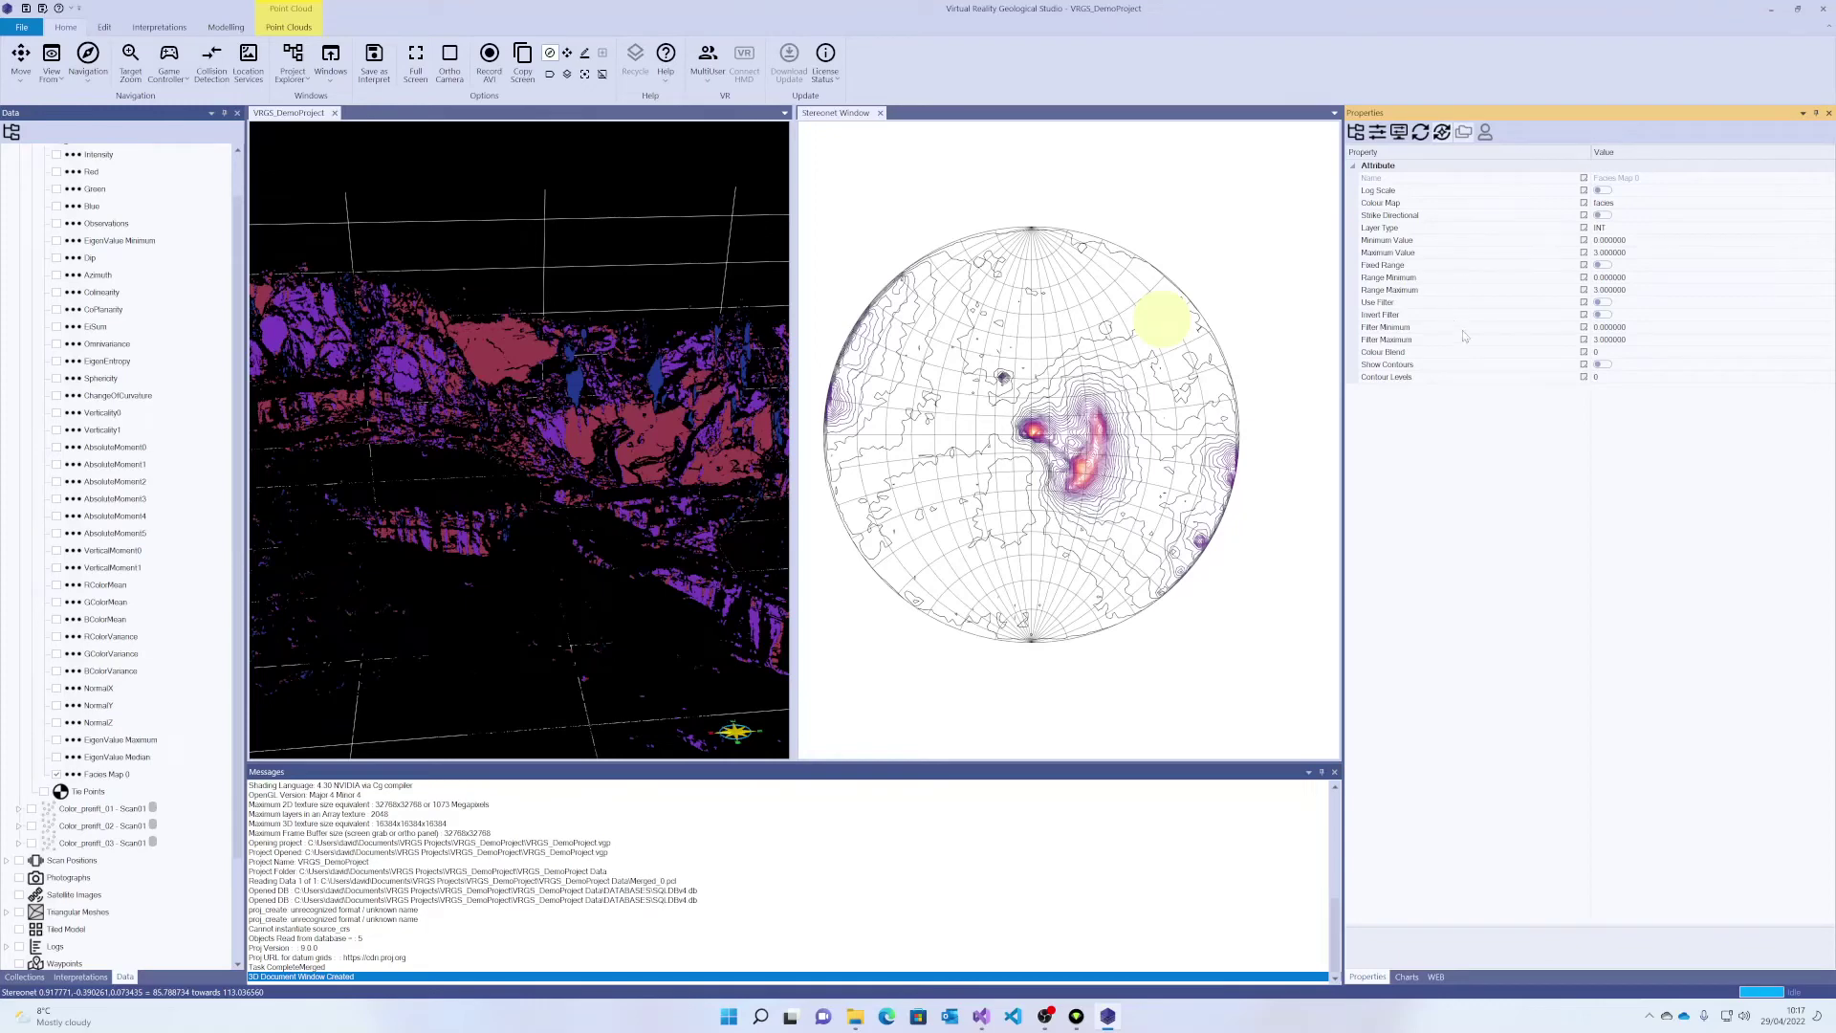
{"action": "left_click", "coordinate": [108, 775]}
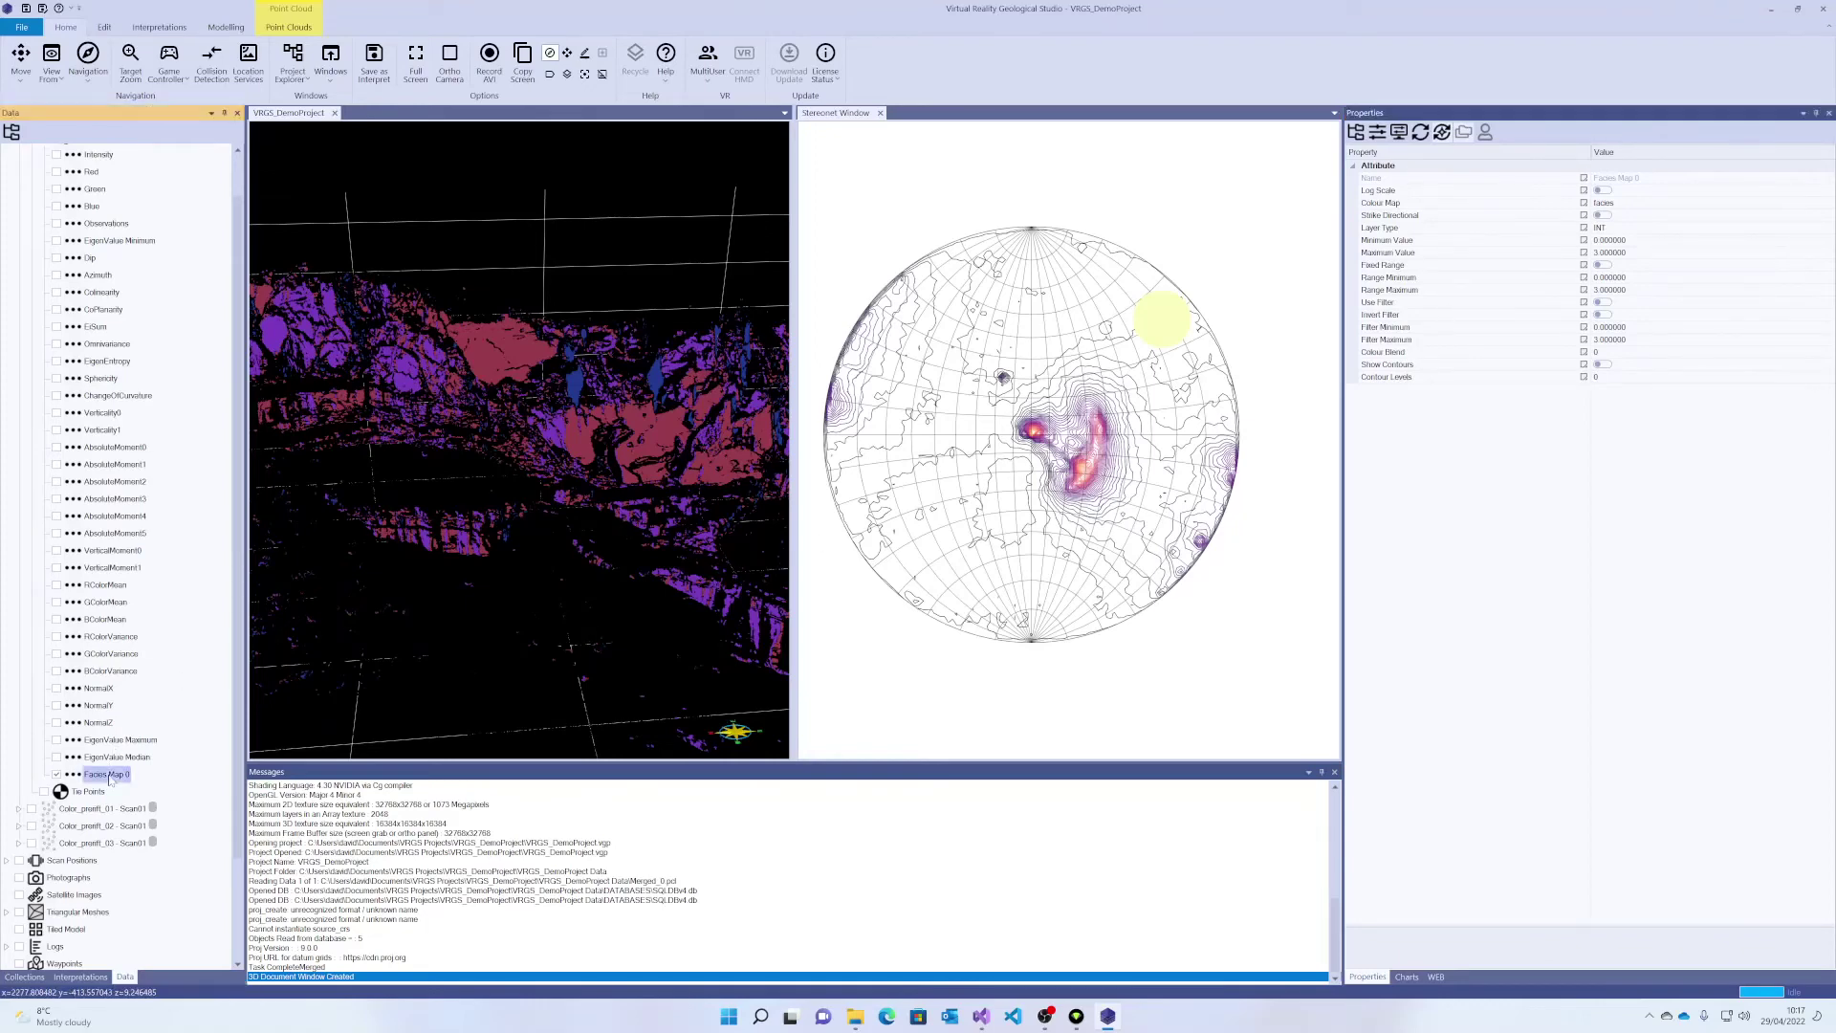
{"action": "left_click", "coordinate": [1406, 978]}
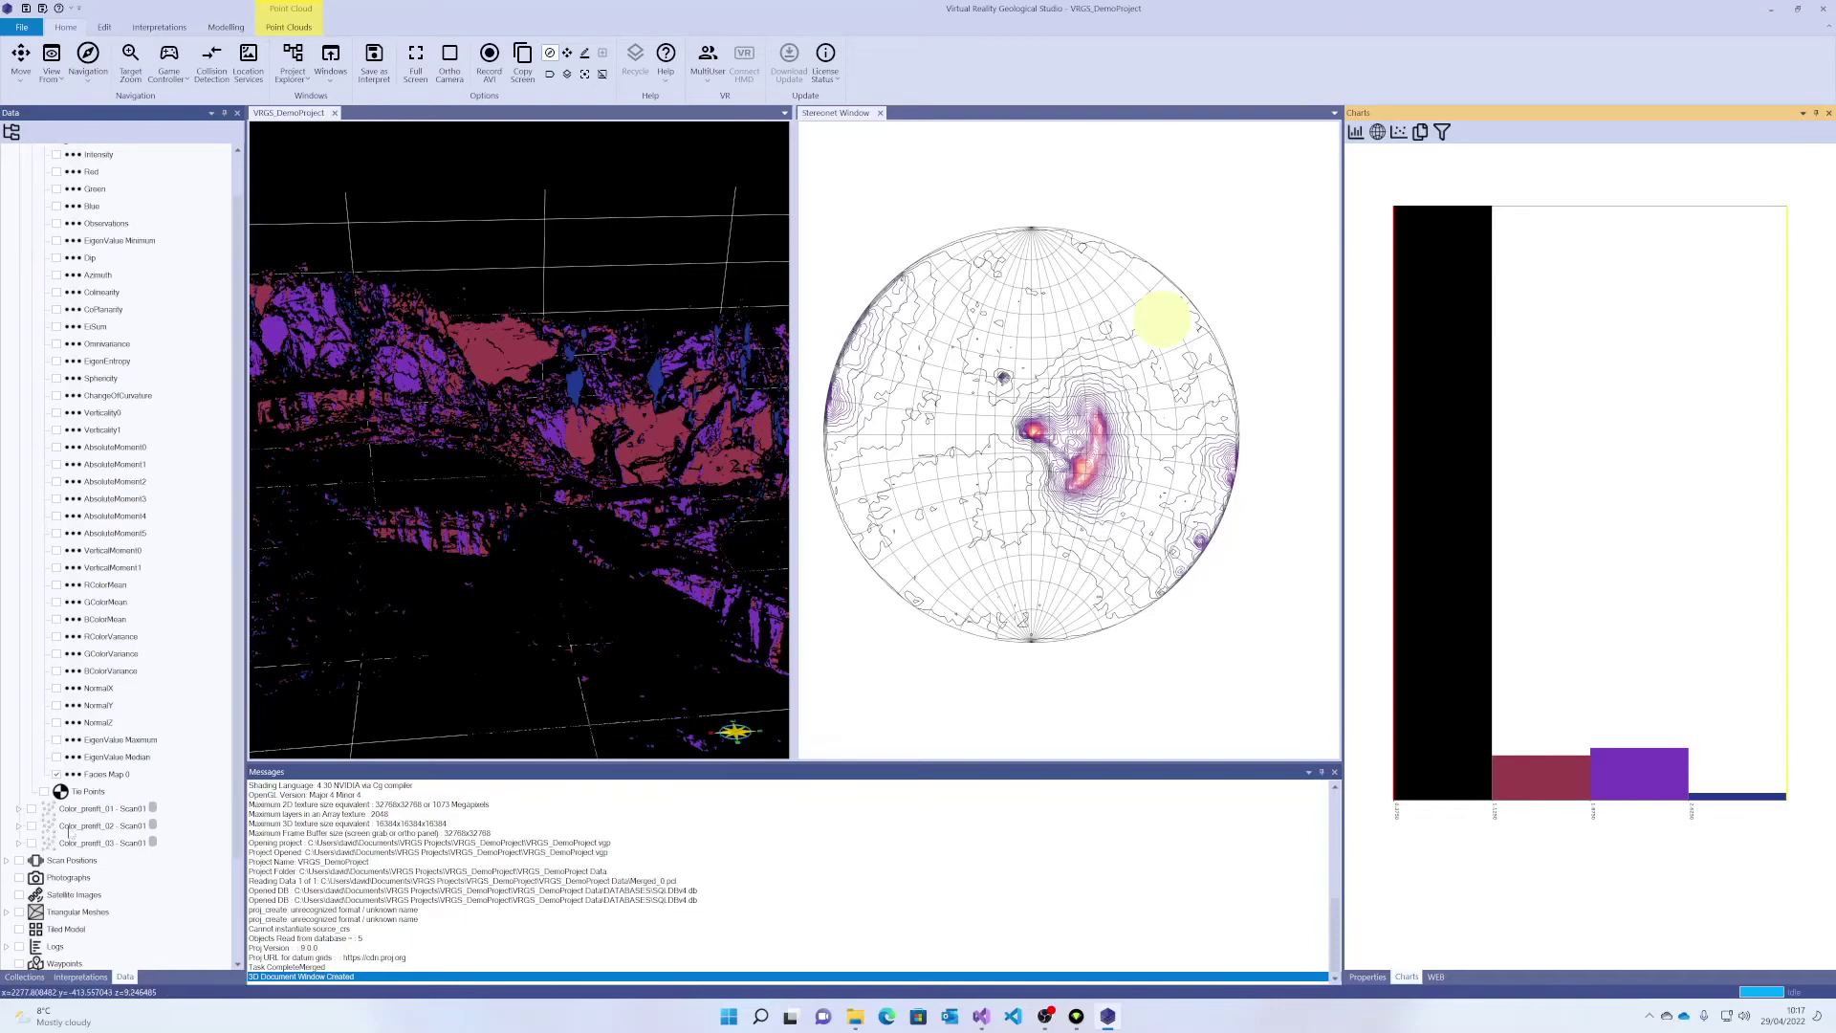
- Set the Level 3 colour of the facies colour map to yellow (FFFF00)
{"action": "left_click", "coordinate": [25, 977]}
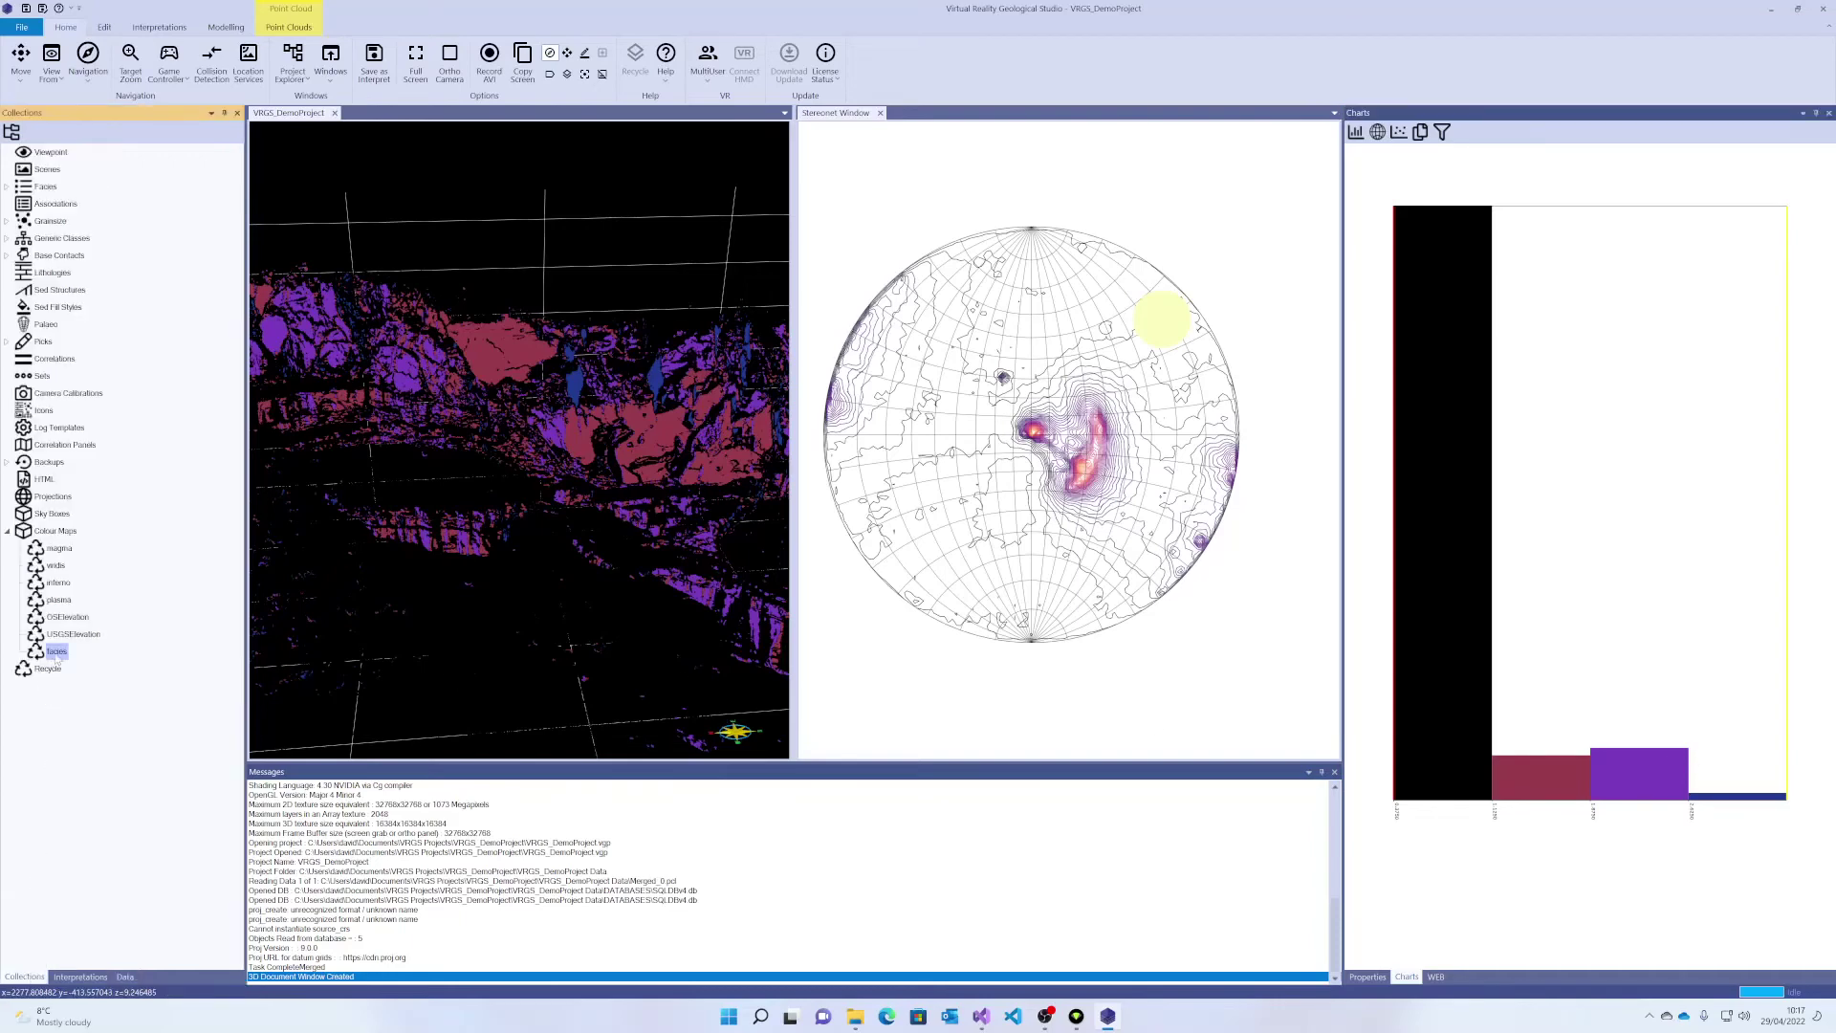
{"action": "left_click", "coordinate": [1367, 977]}
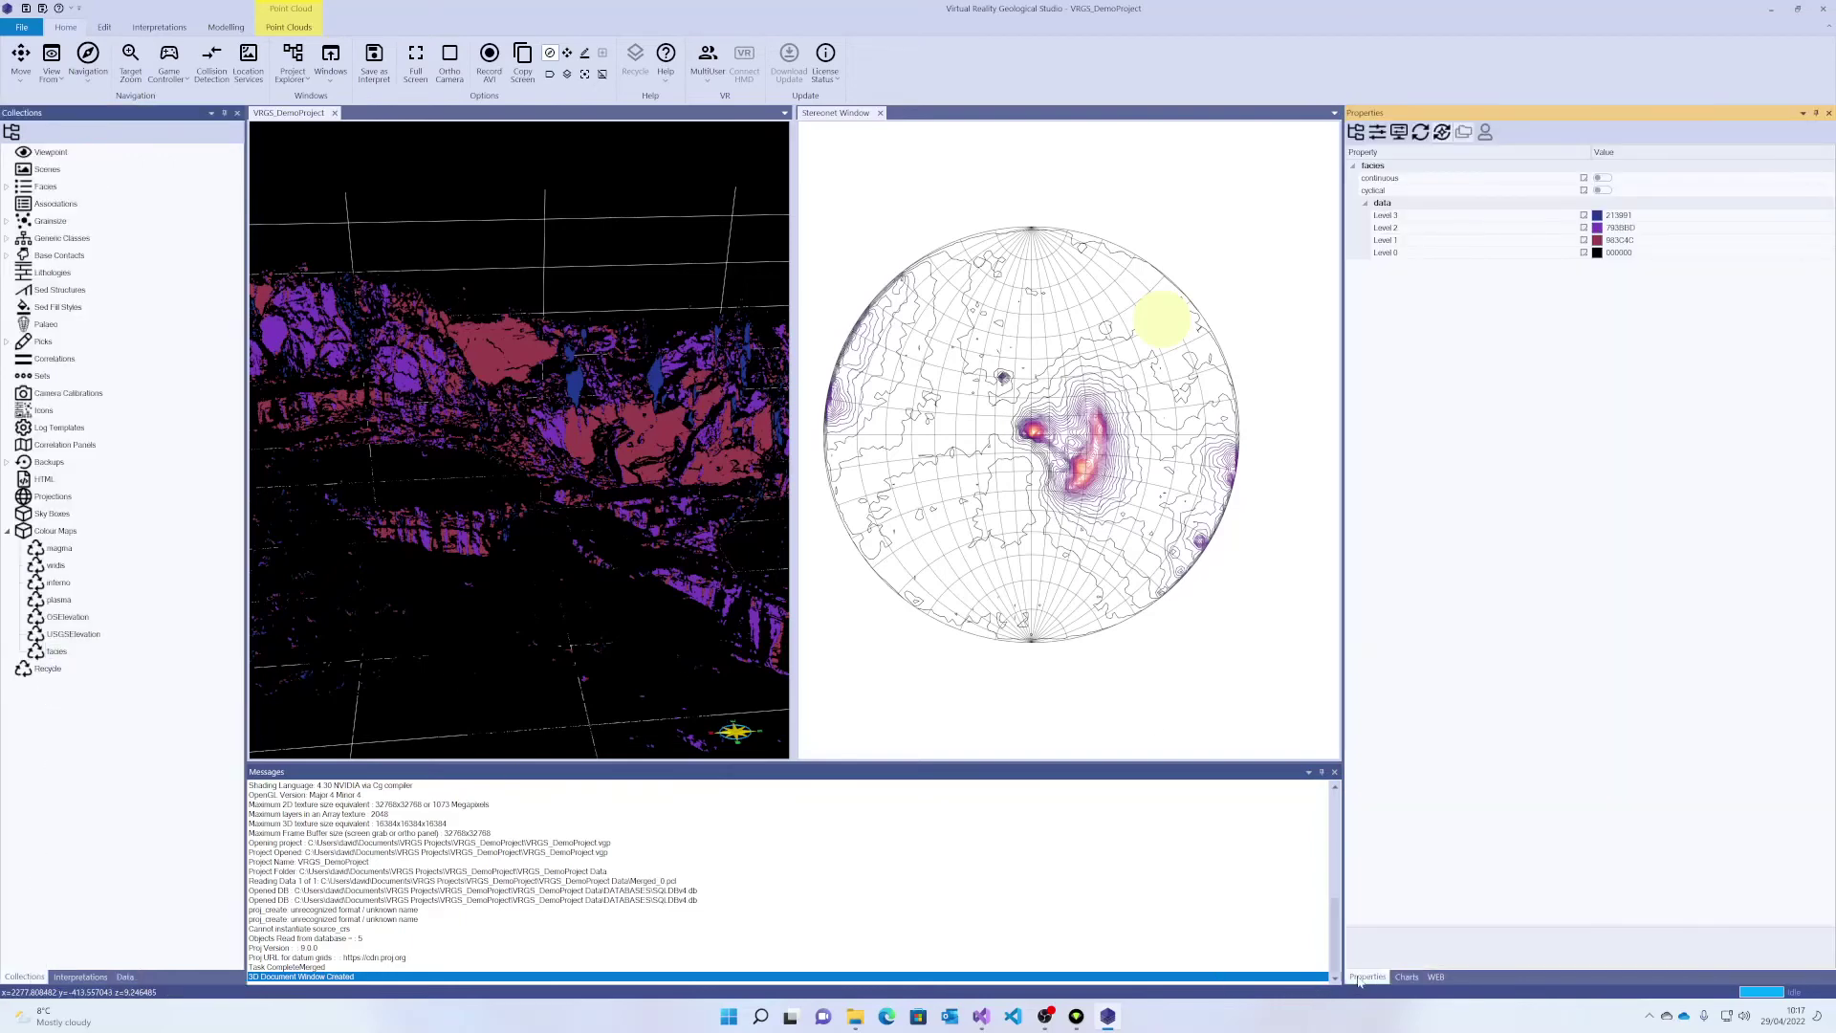
{"action": "left_click", "coordinate": [1830, 217]}
{"action": "left_click", "coordinate": [1829, 216]}
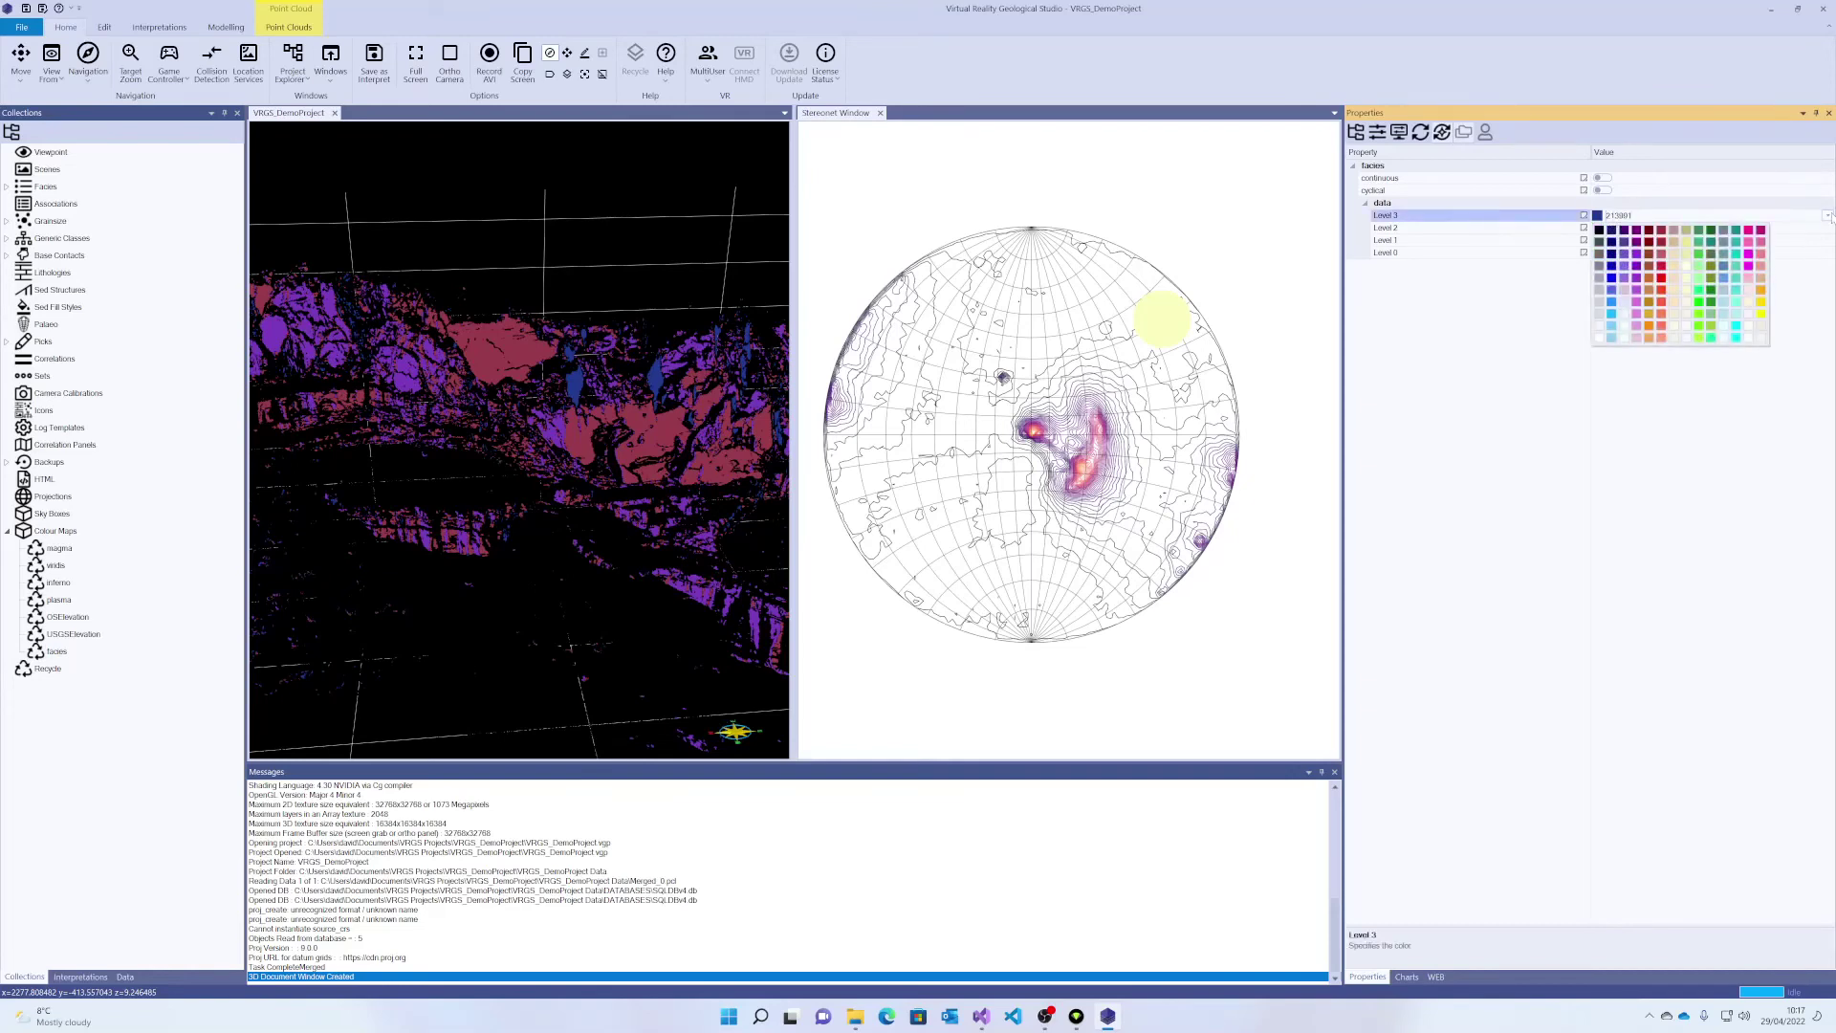
{"action": "left_click", "coordinate": [1762, 313]}
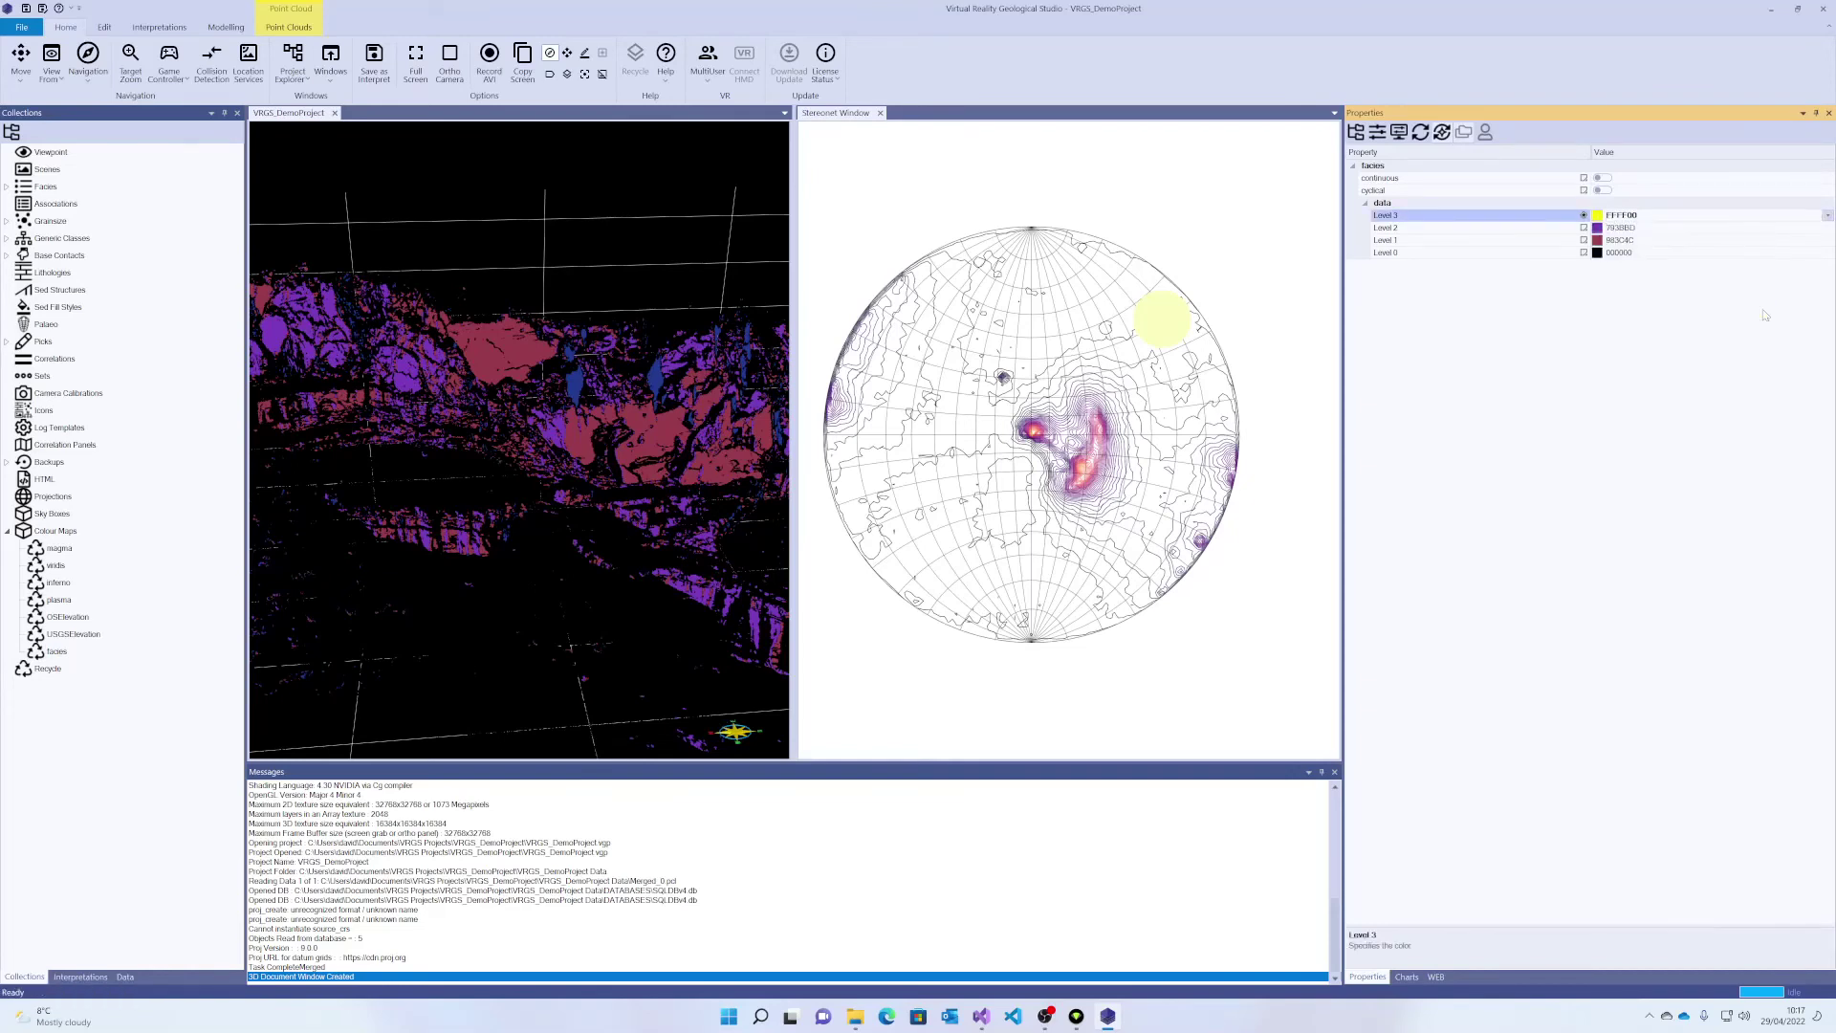
{"action": "left_click", "coordinate": [1538, 312]}
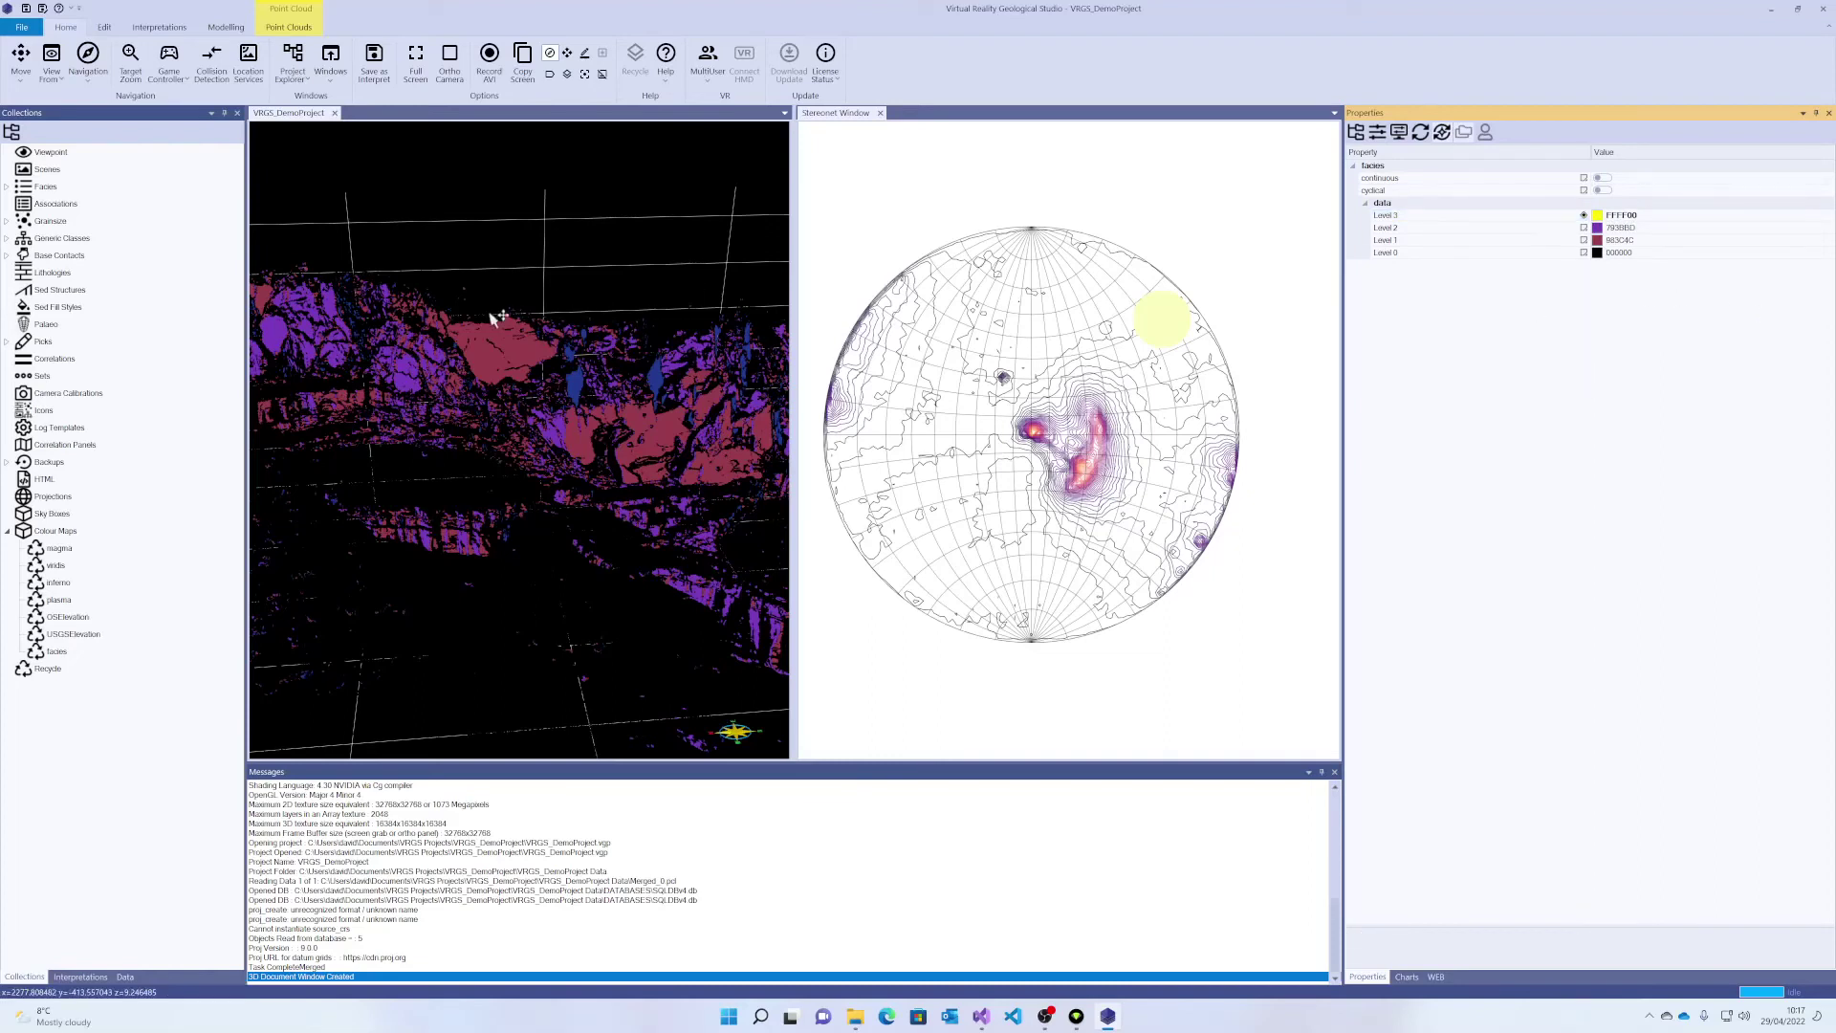
- Check the new Level 3 colour in the attribute chart and on the cliff in the 3D view
{"action": "left_click", "coordinate": [413, 350]}
{"action": "scroll", "coordinate": [465, 371], "scroll_direction": "down", "scroll_amount": 1}
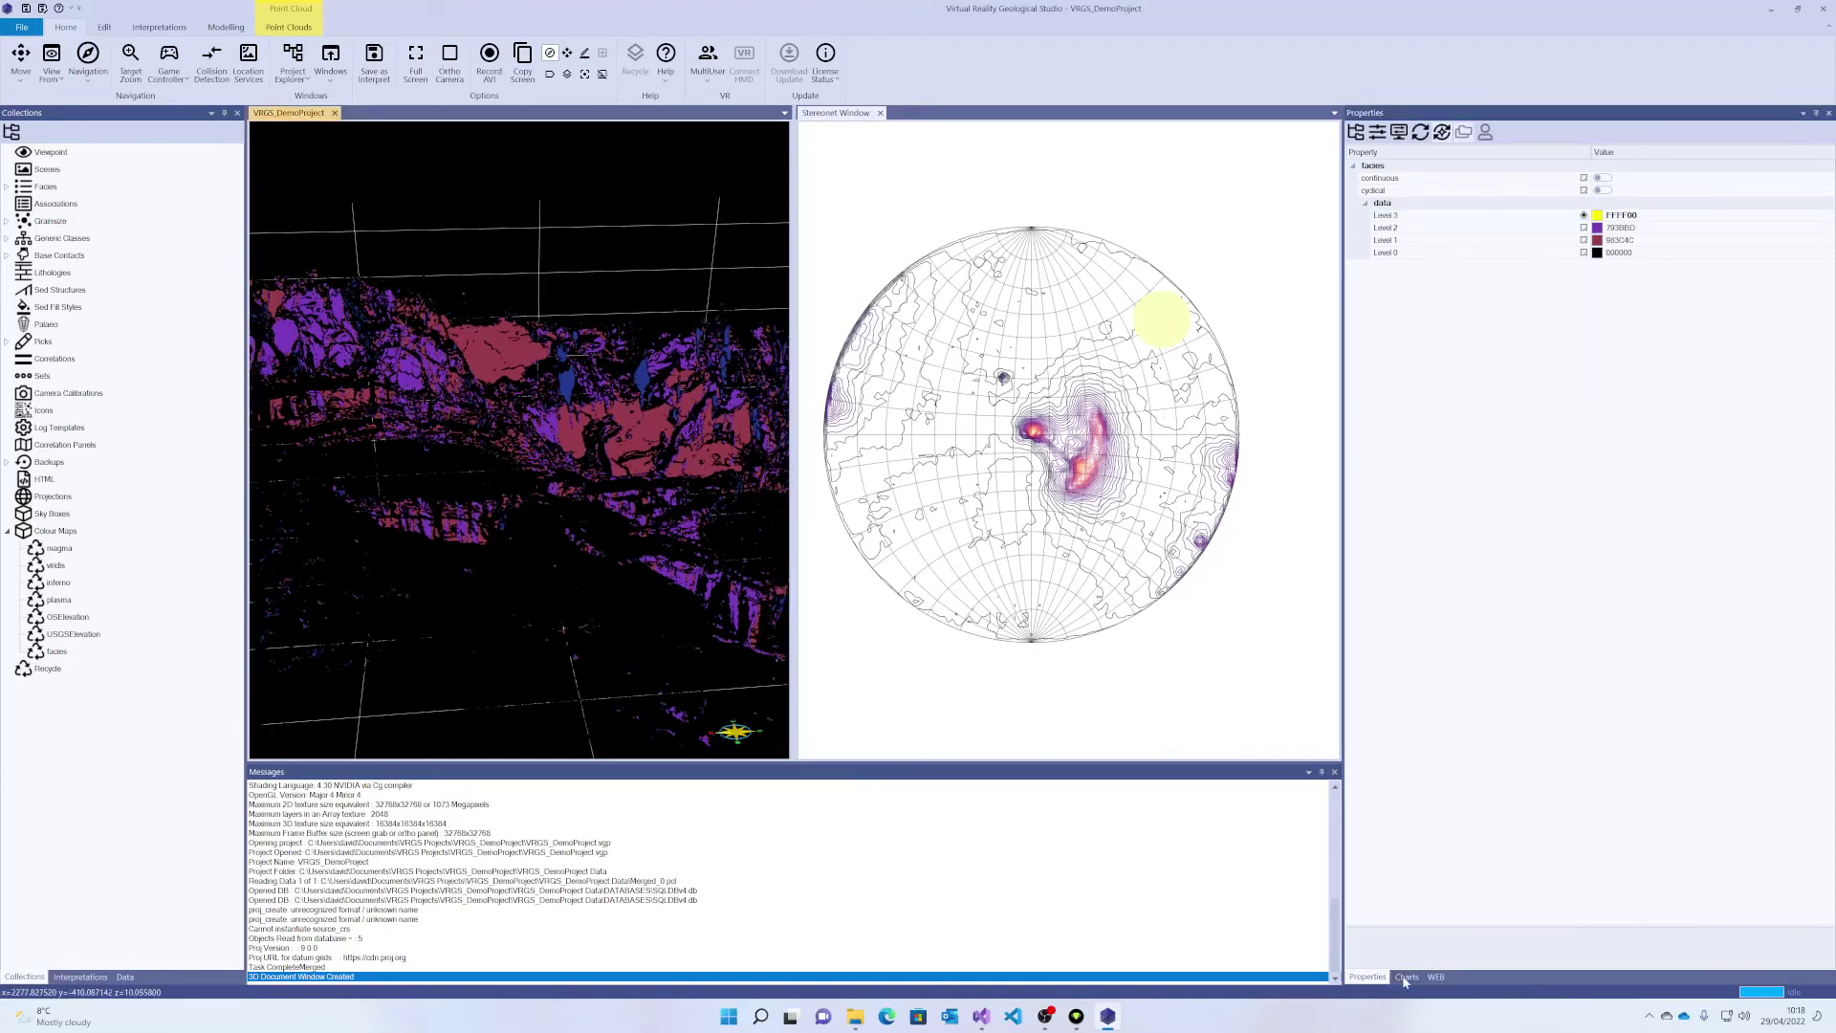
{"action": "left_click", "coordinate": [1407, 977]}
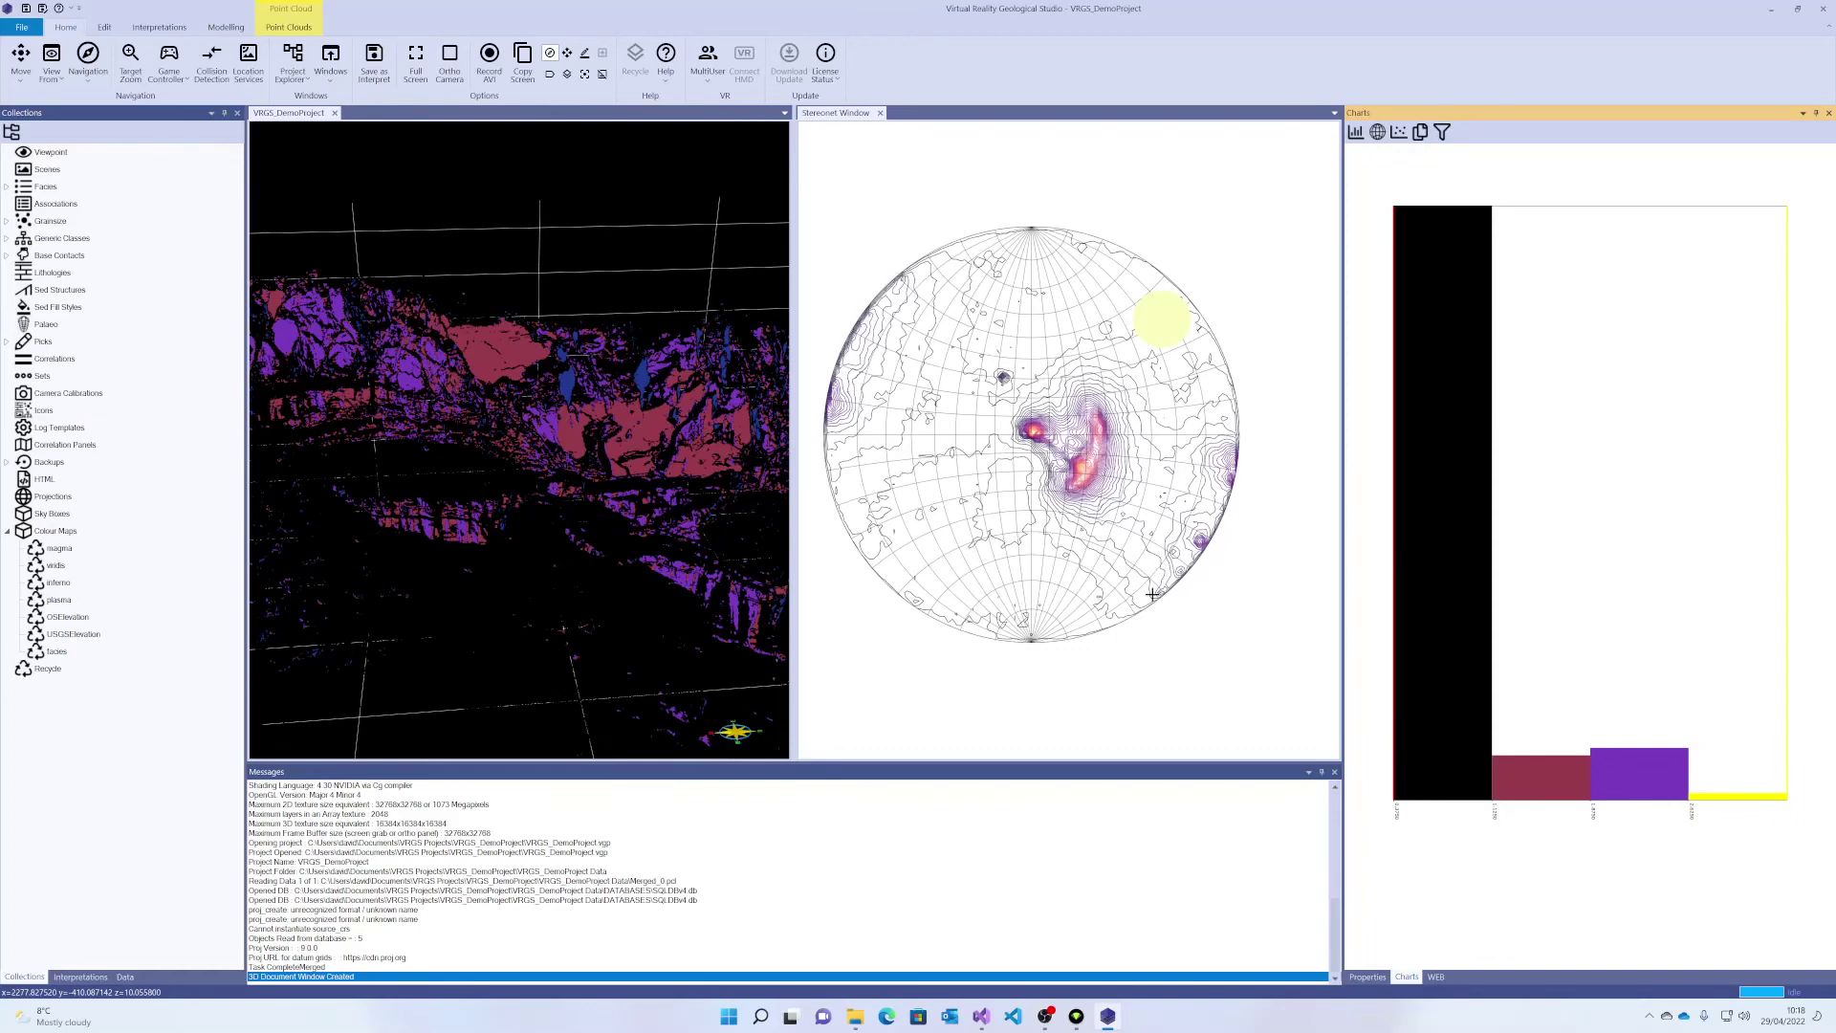
{"action": "scroll", "coordinate": [538, 426], "scroll_direction": "down", "scroll_amount": 4}
{"action": "left_click_drag", "start_coordinate": [578, 418], "coordinate": [439, 363]}
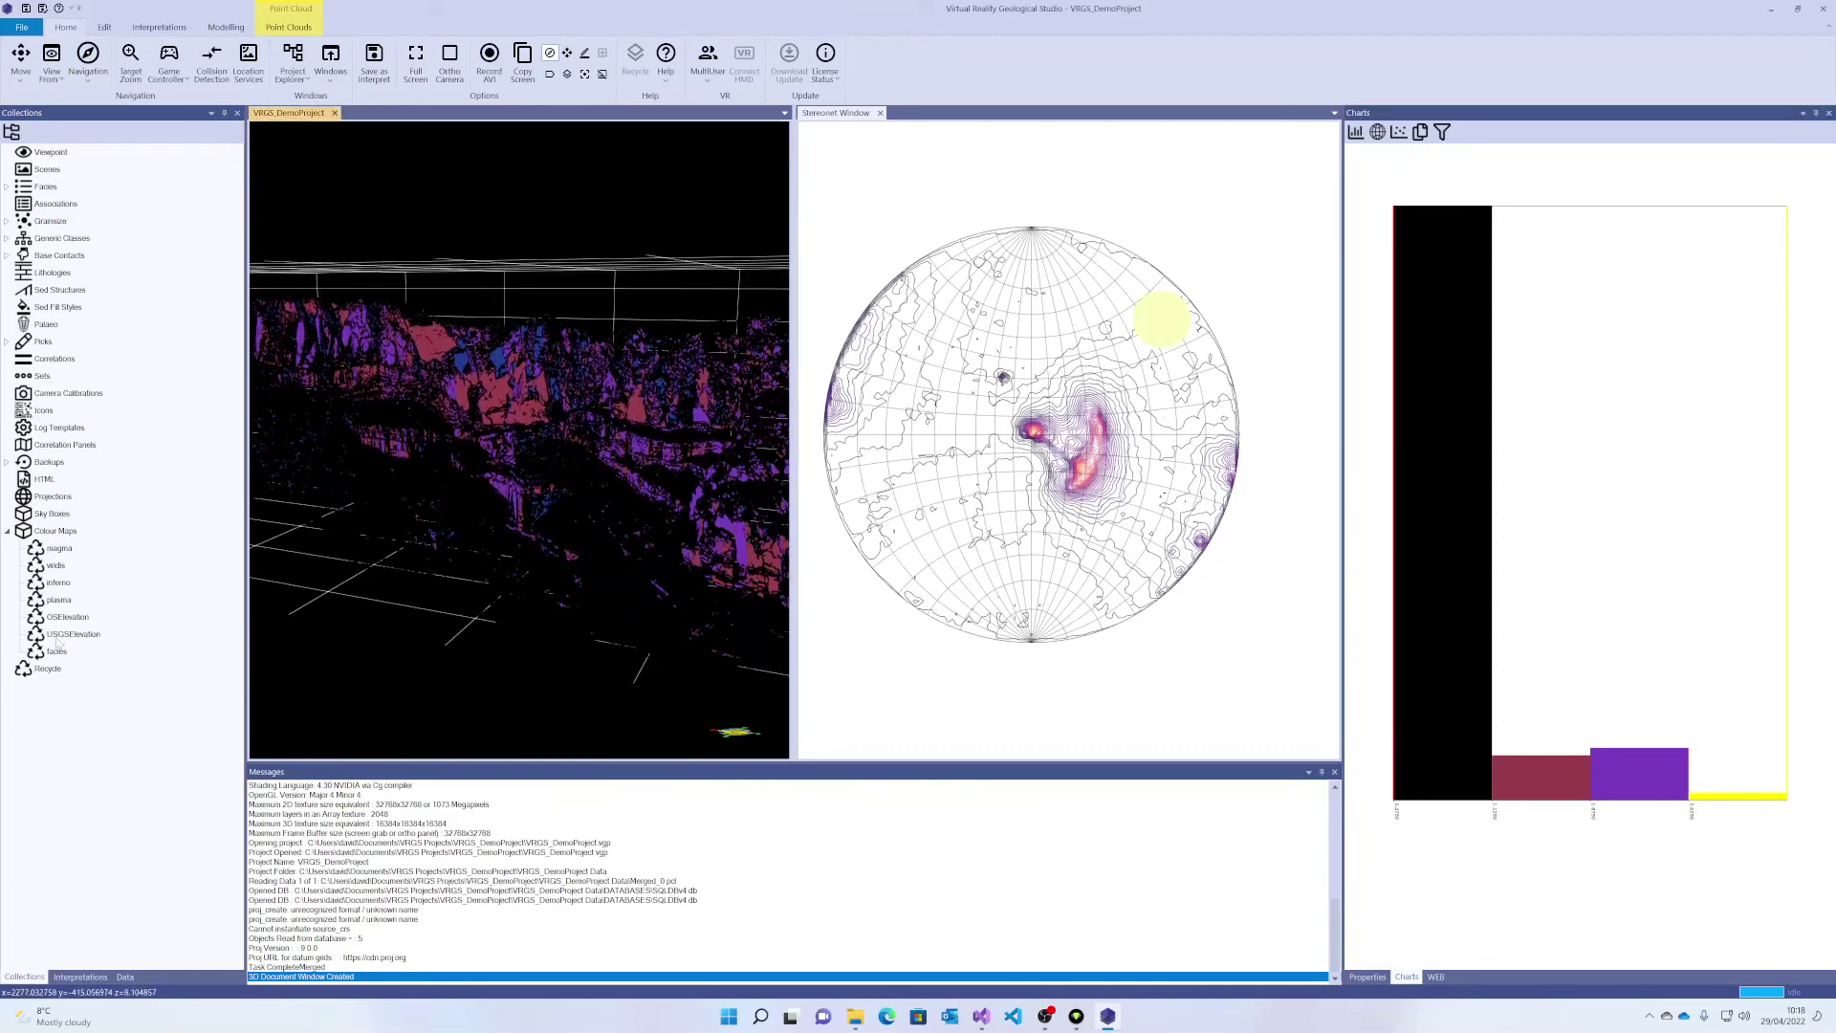
- Refresh the point cloud colours by hiding and reshowing Facies Map 0, and inspect the yellow fracture set on the cliff
{"action": "left_click", "coordinate": [125, 978]}
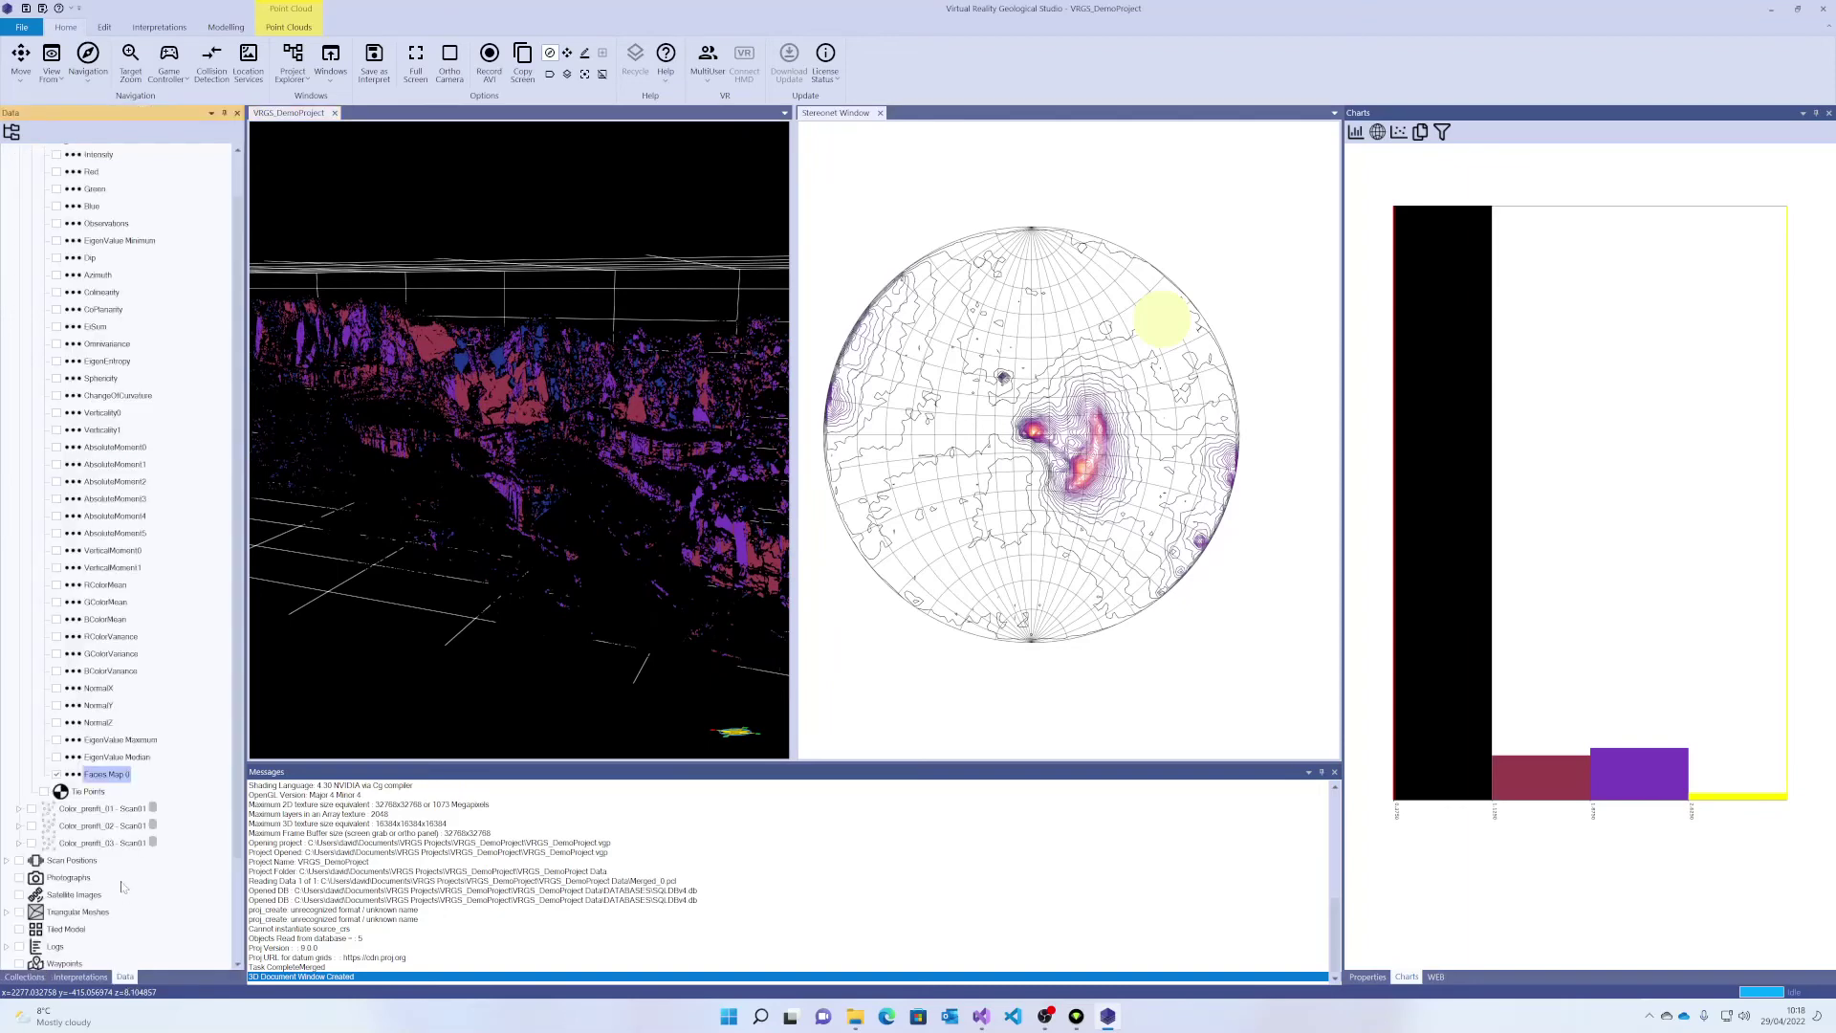
{"action": "left_click", "coordinate": [56, 774]}
{"action": "left_click", "coordinate": [57, 775]}
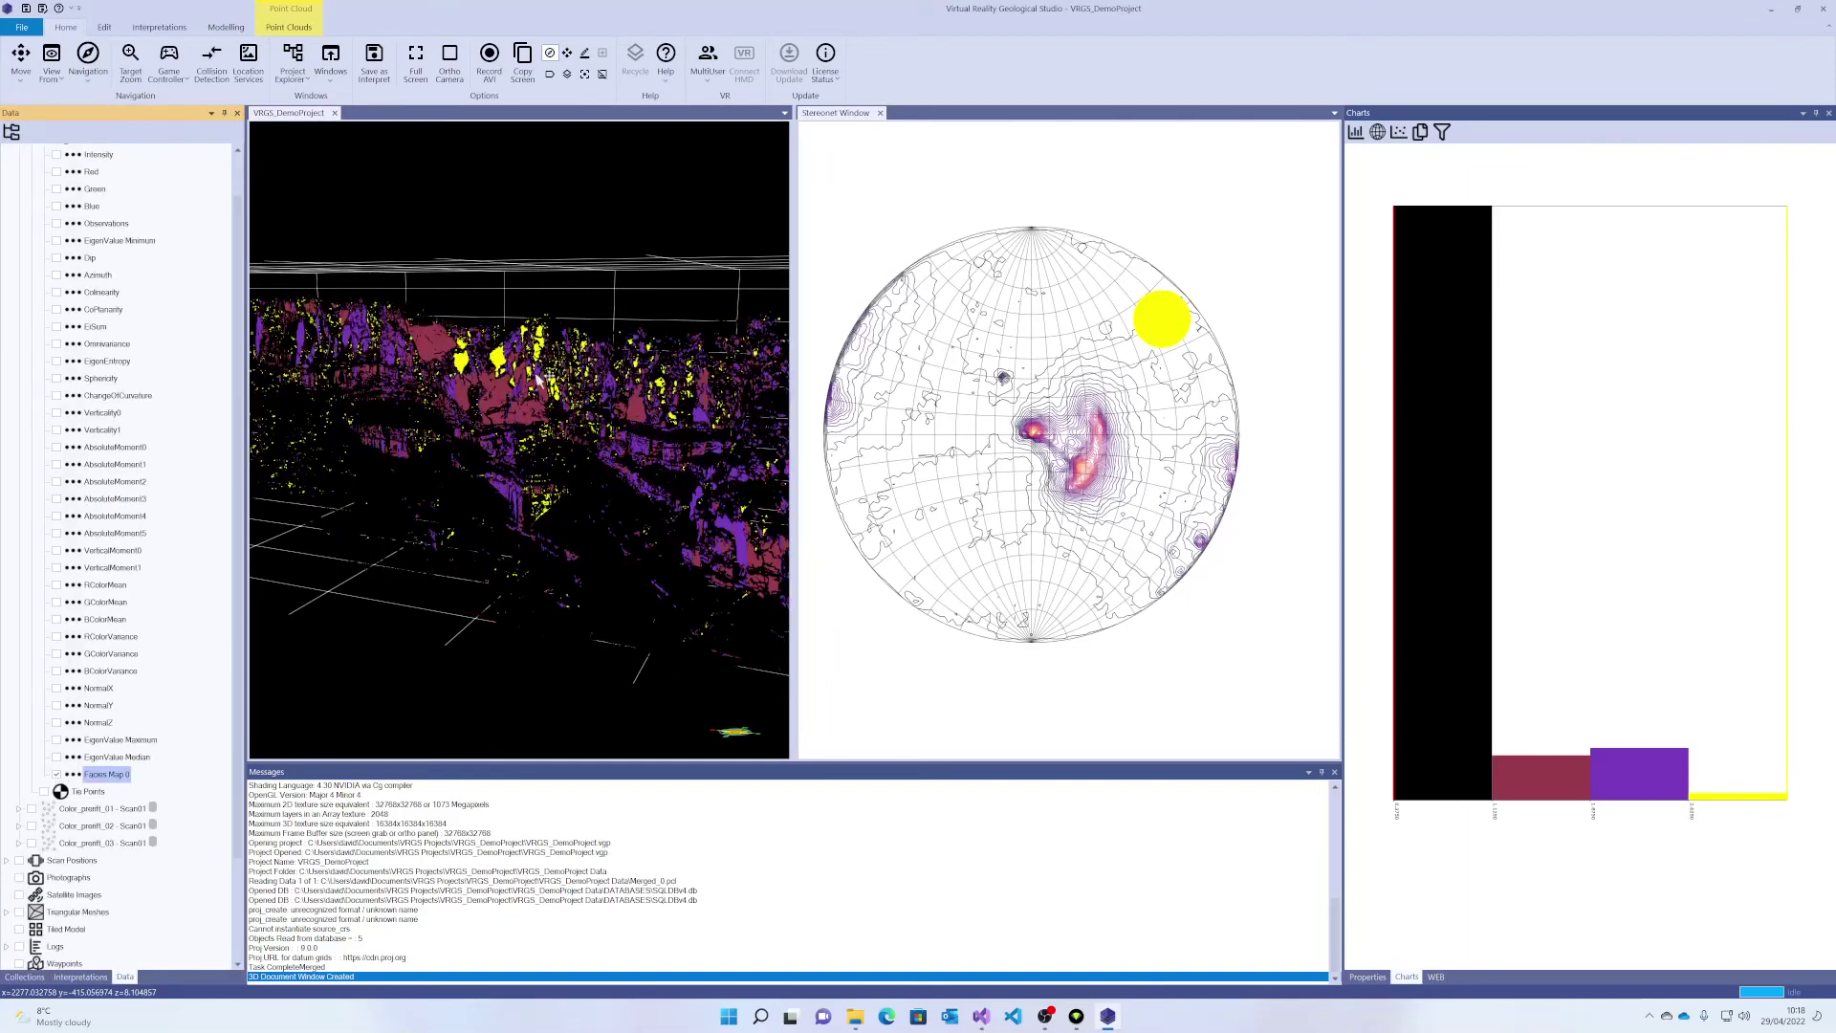
{"action": "scroll", "coordinate": [536, 378], "scroll_direction": "up", "scroll_amount": 5}
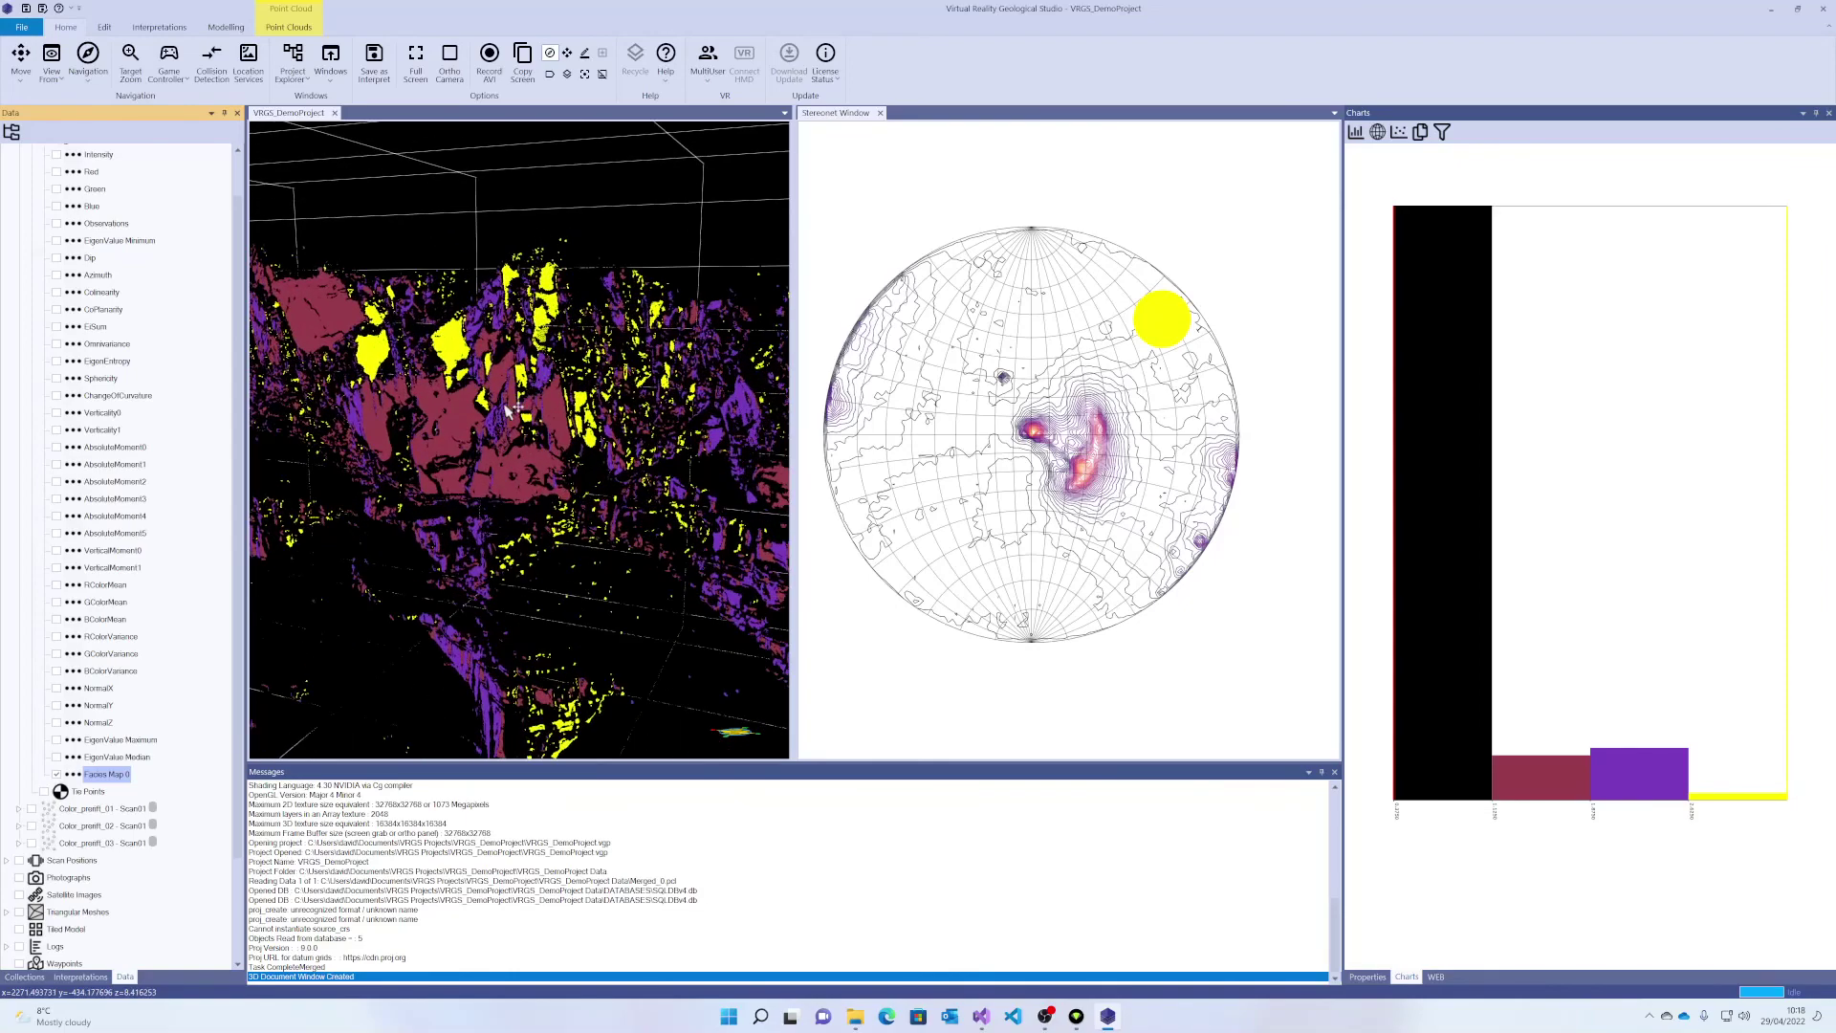
{"action": "left_click_drag", "start_coordinate": [486, 428], "coordinate": [450, 421]}
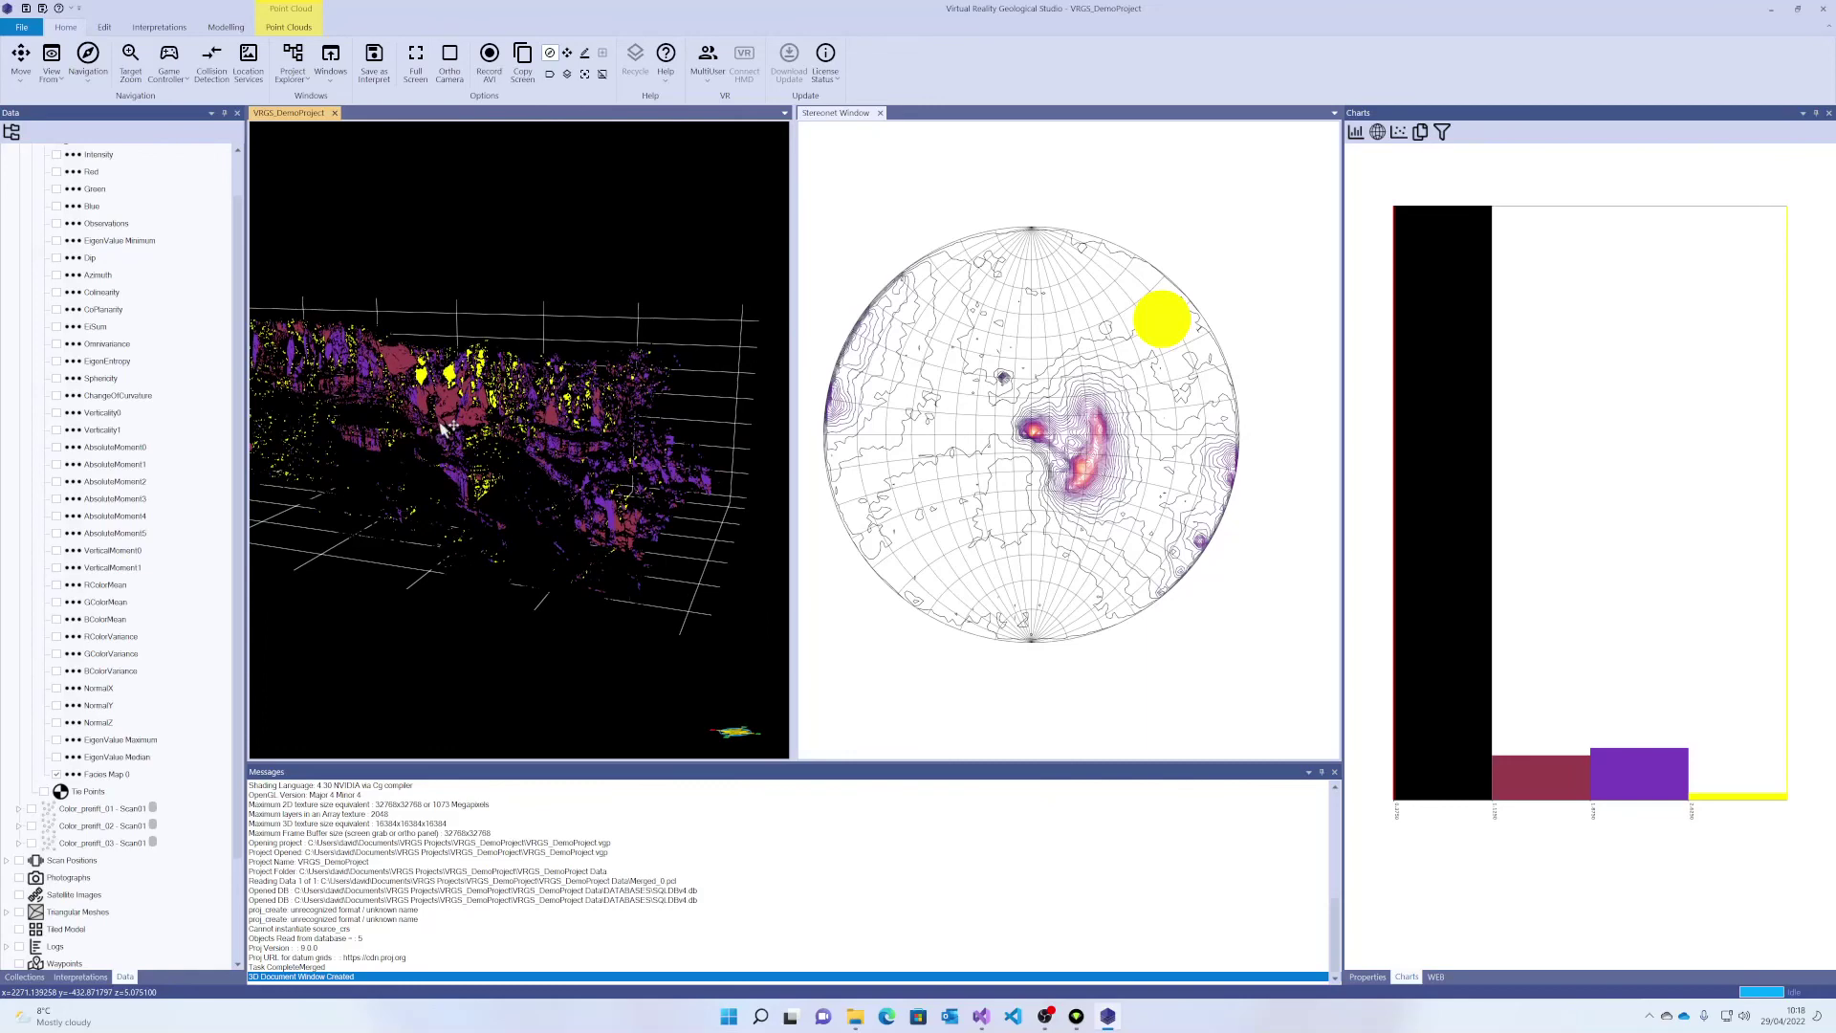